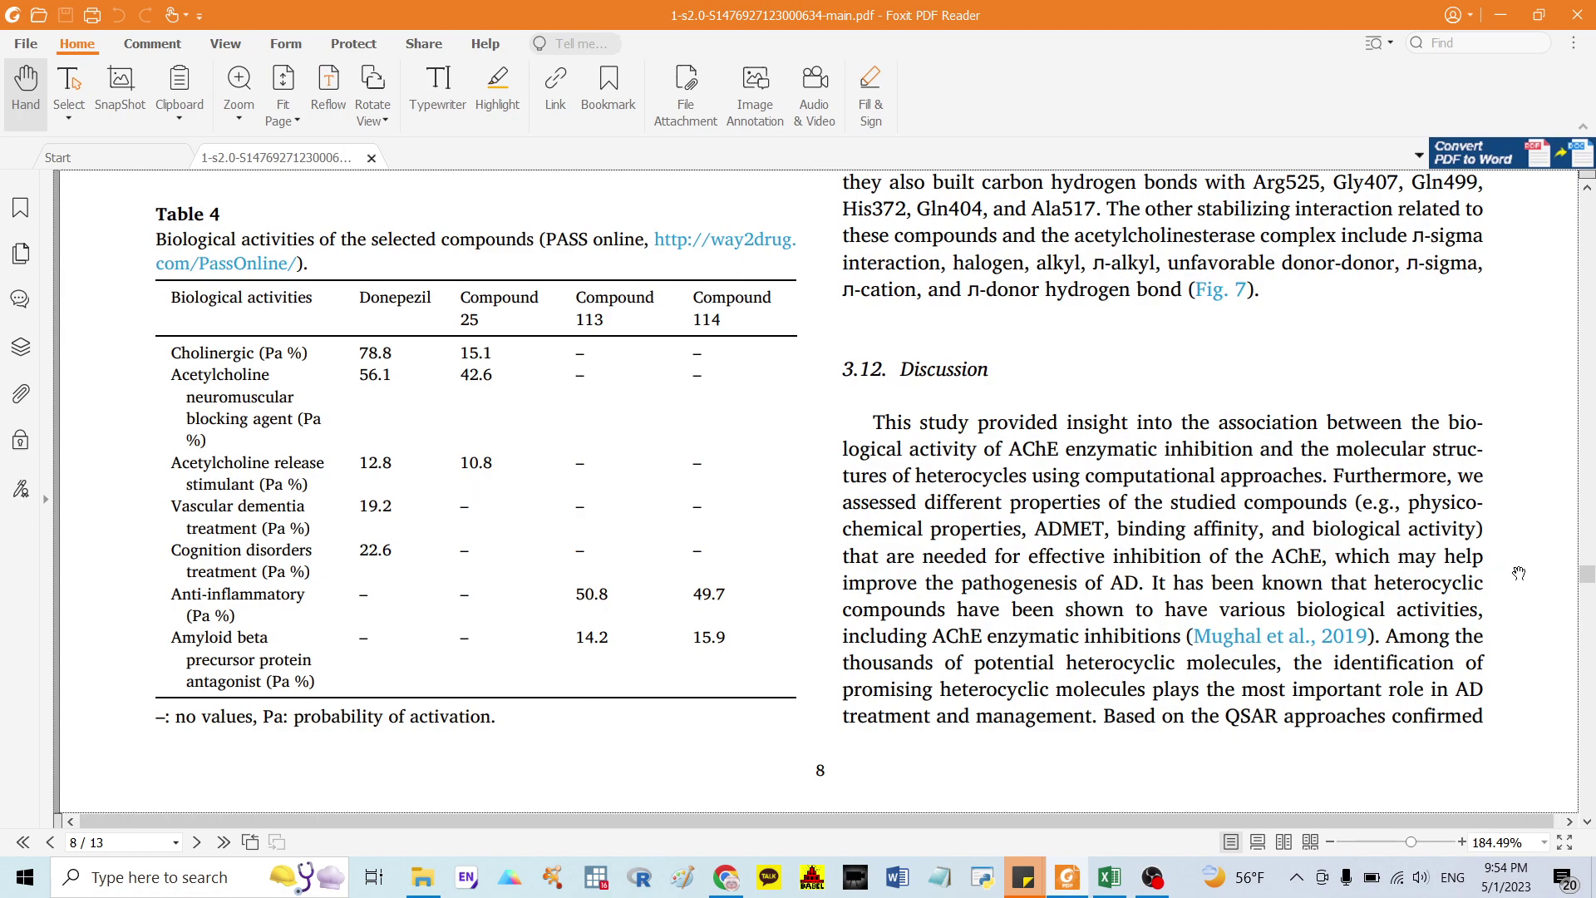
Review the paper from its title page and abstract through the QSAR methods, Y-randomization and applicability domain sections to the ADMET results.
{"action": "left_click_drag", "start_coordinate": [1588, 577], "coordinate": [1589, 199]}
{"action": "scroll", "coordinate": [1063, 364], "scroll_direction": "down", "scroll_amount": 3}
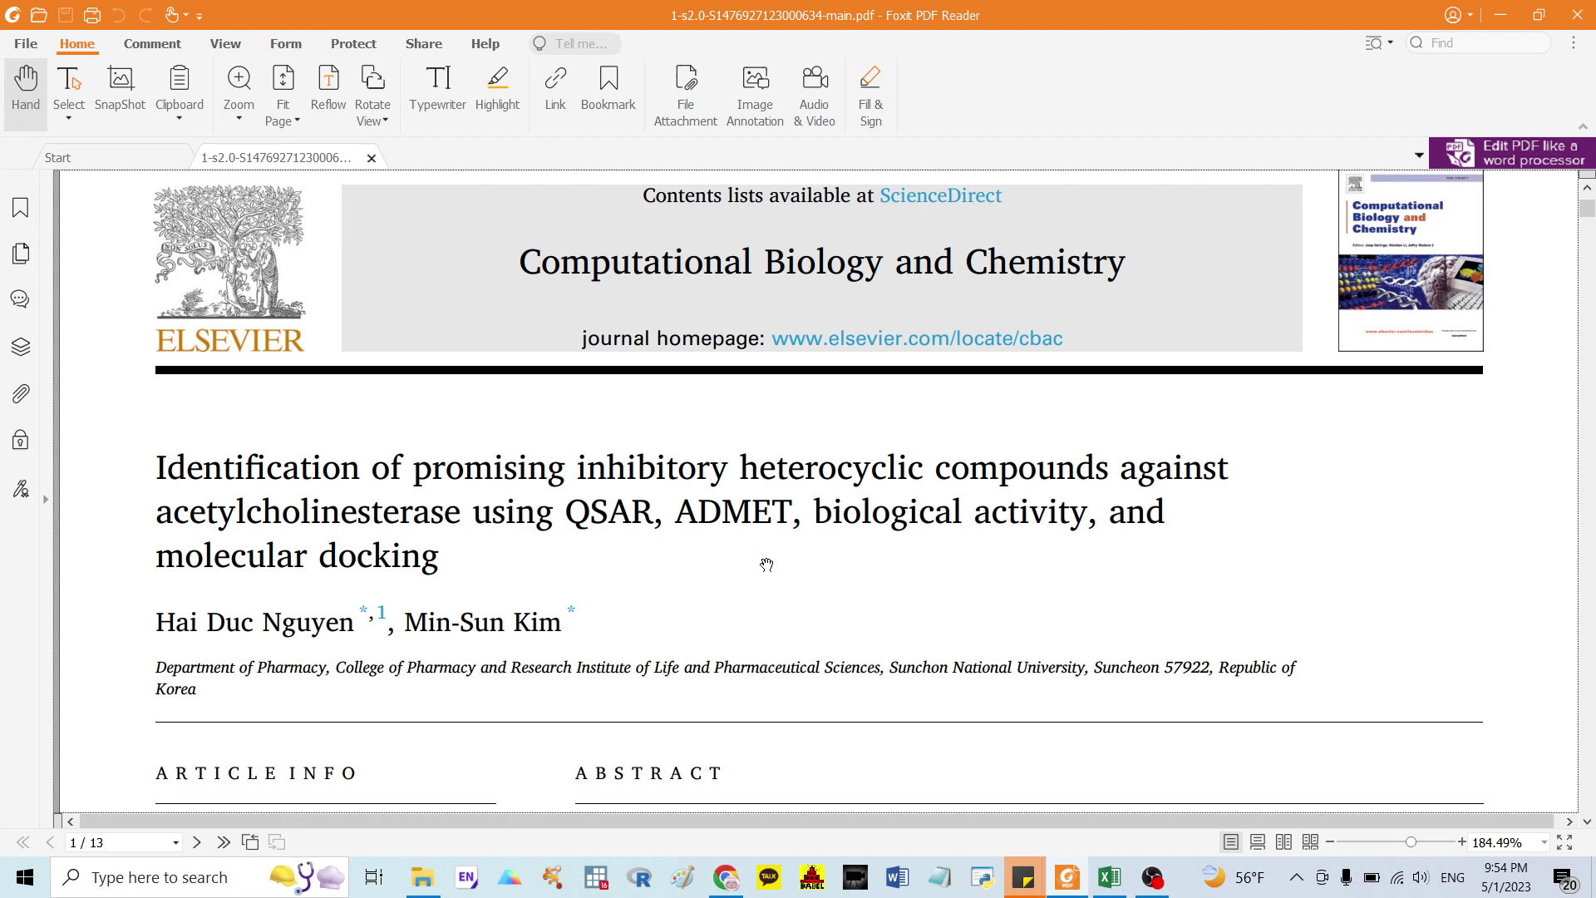
{"action": "scroll", "coordinate": [766, 565], "scroll_direction": "down", "scroll_amount": 2}
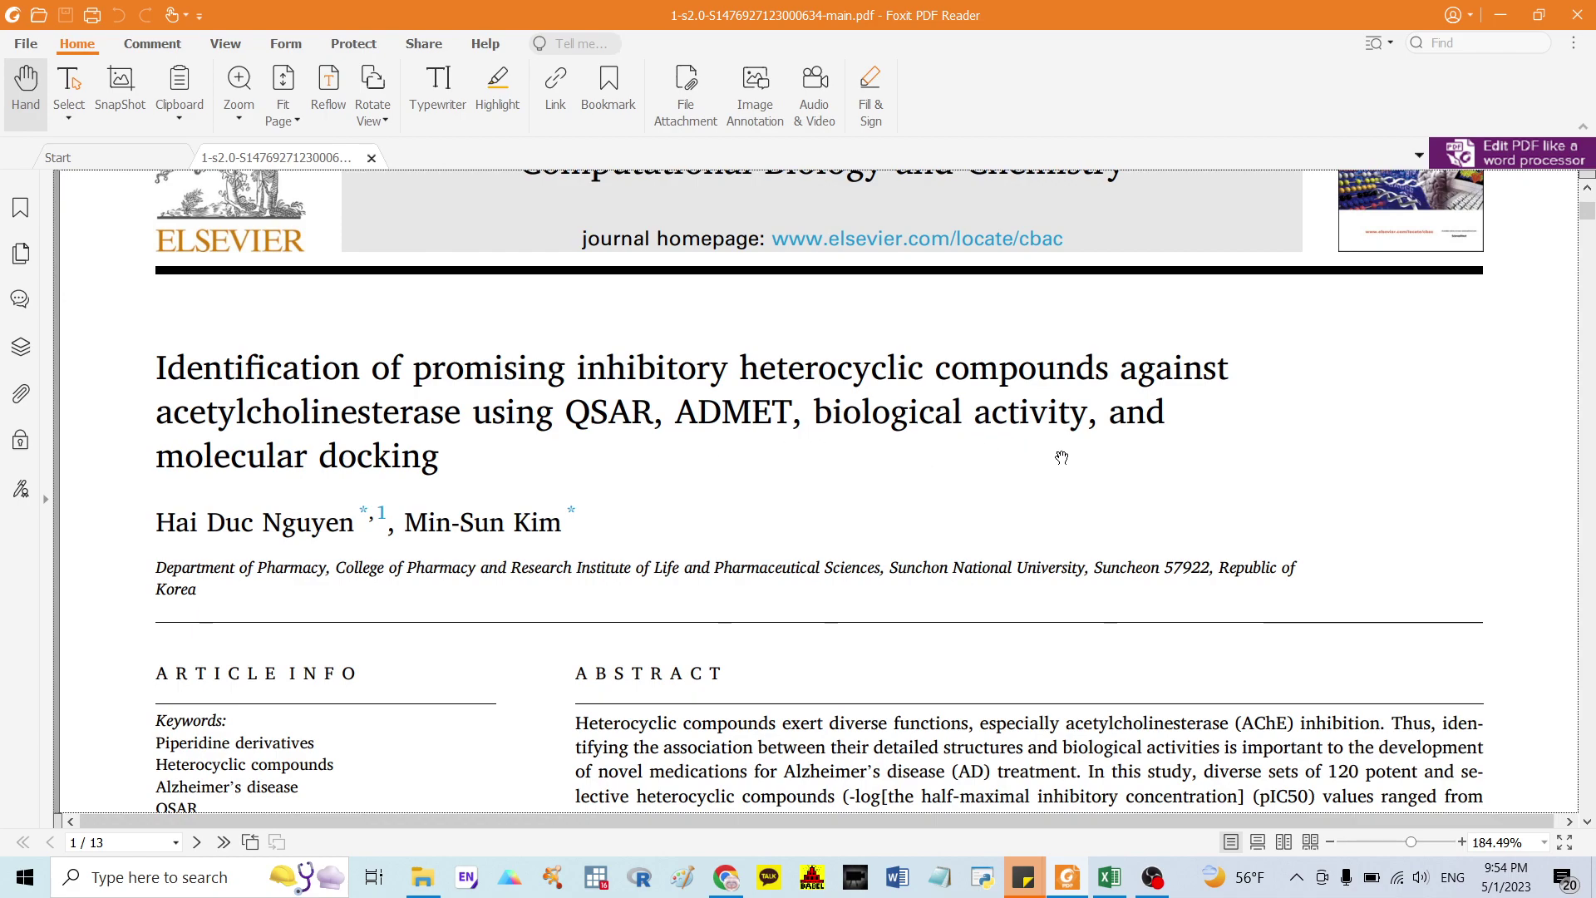
{"action": "scroll", "coordinate": [1064, 468], "scroll_direction": "down", "scroll_amount": 15}
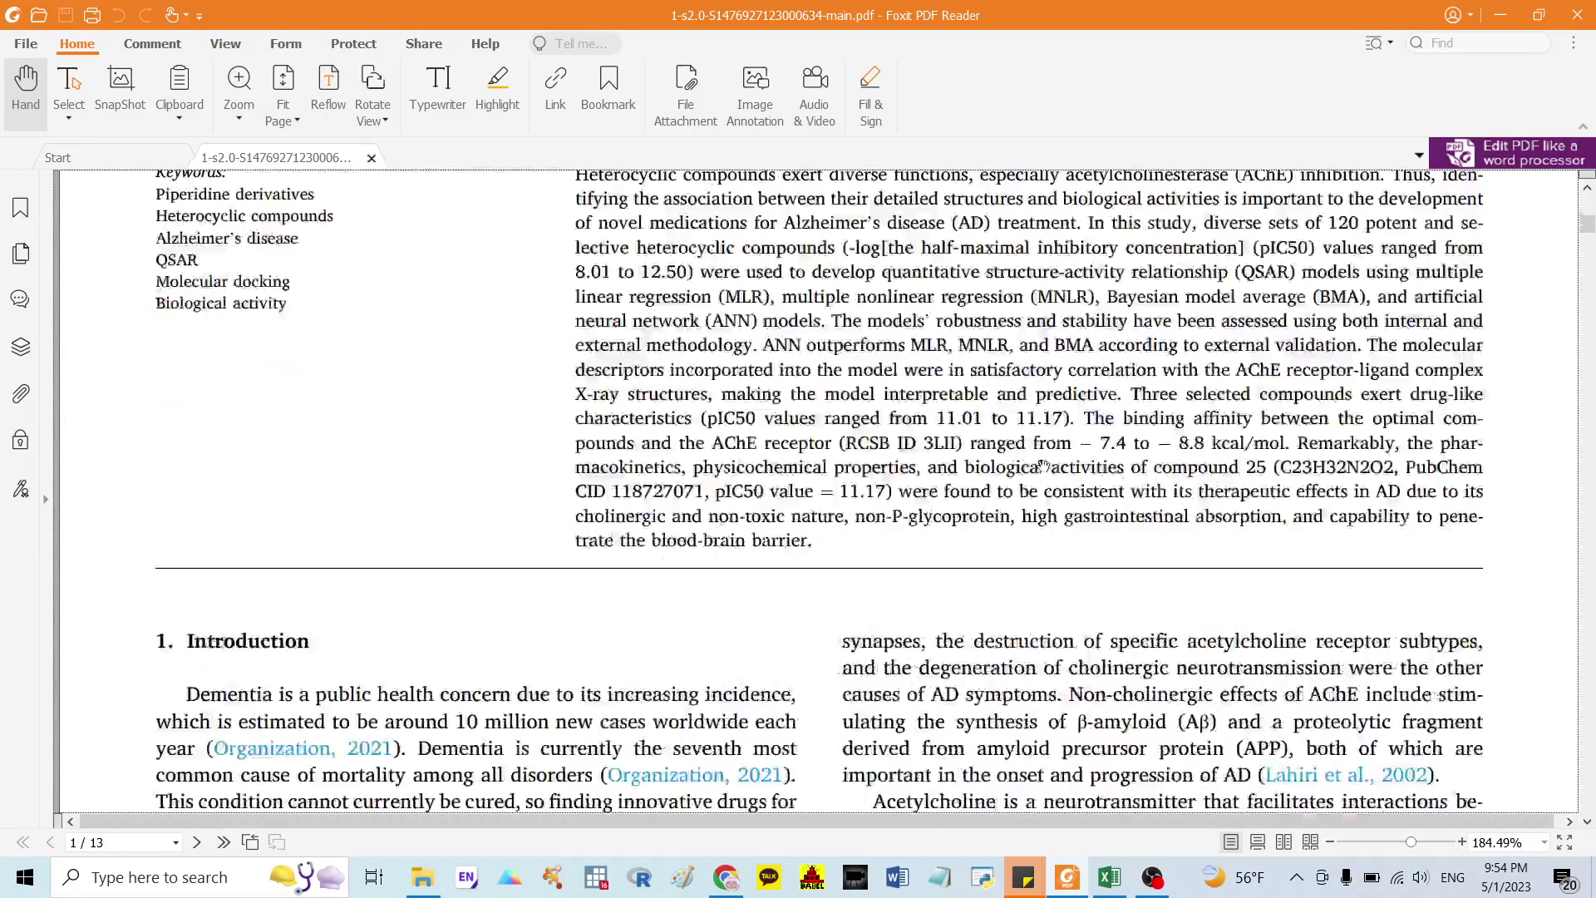
{"action": "scroll", "coordinate": [1148, 489], "scroll_direction": "down", "scroll_amount": 15}
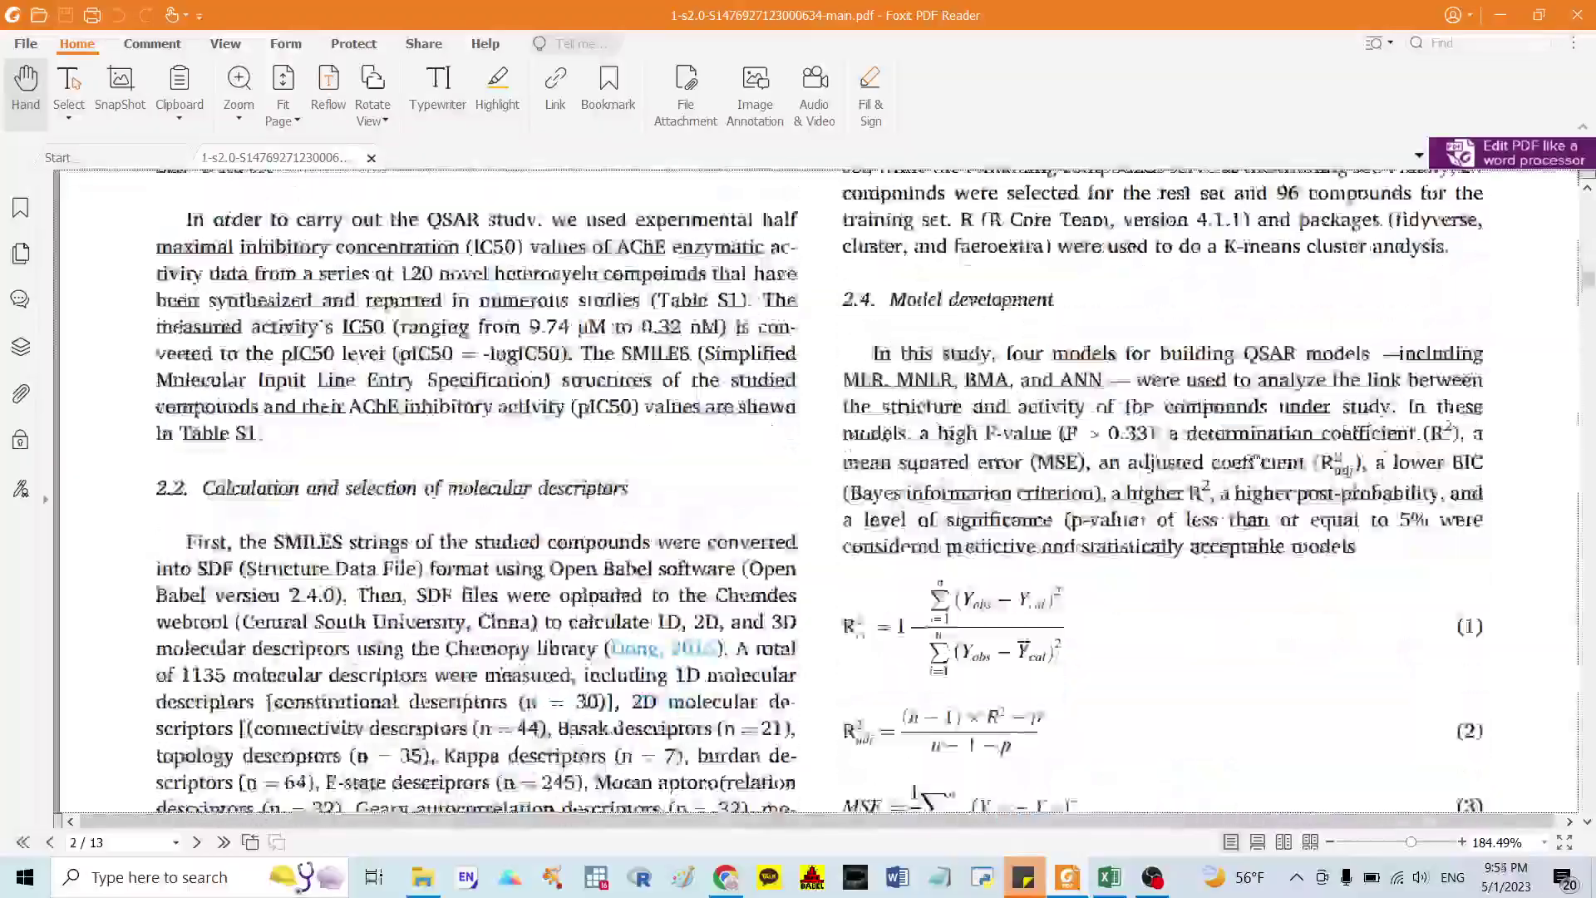
{"action": "scroll", "coordinate": [1333, 397], "scroll_direction": "down", "scroll_amount": 15}
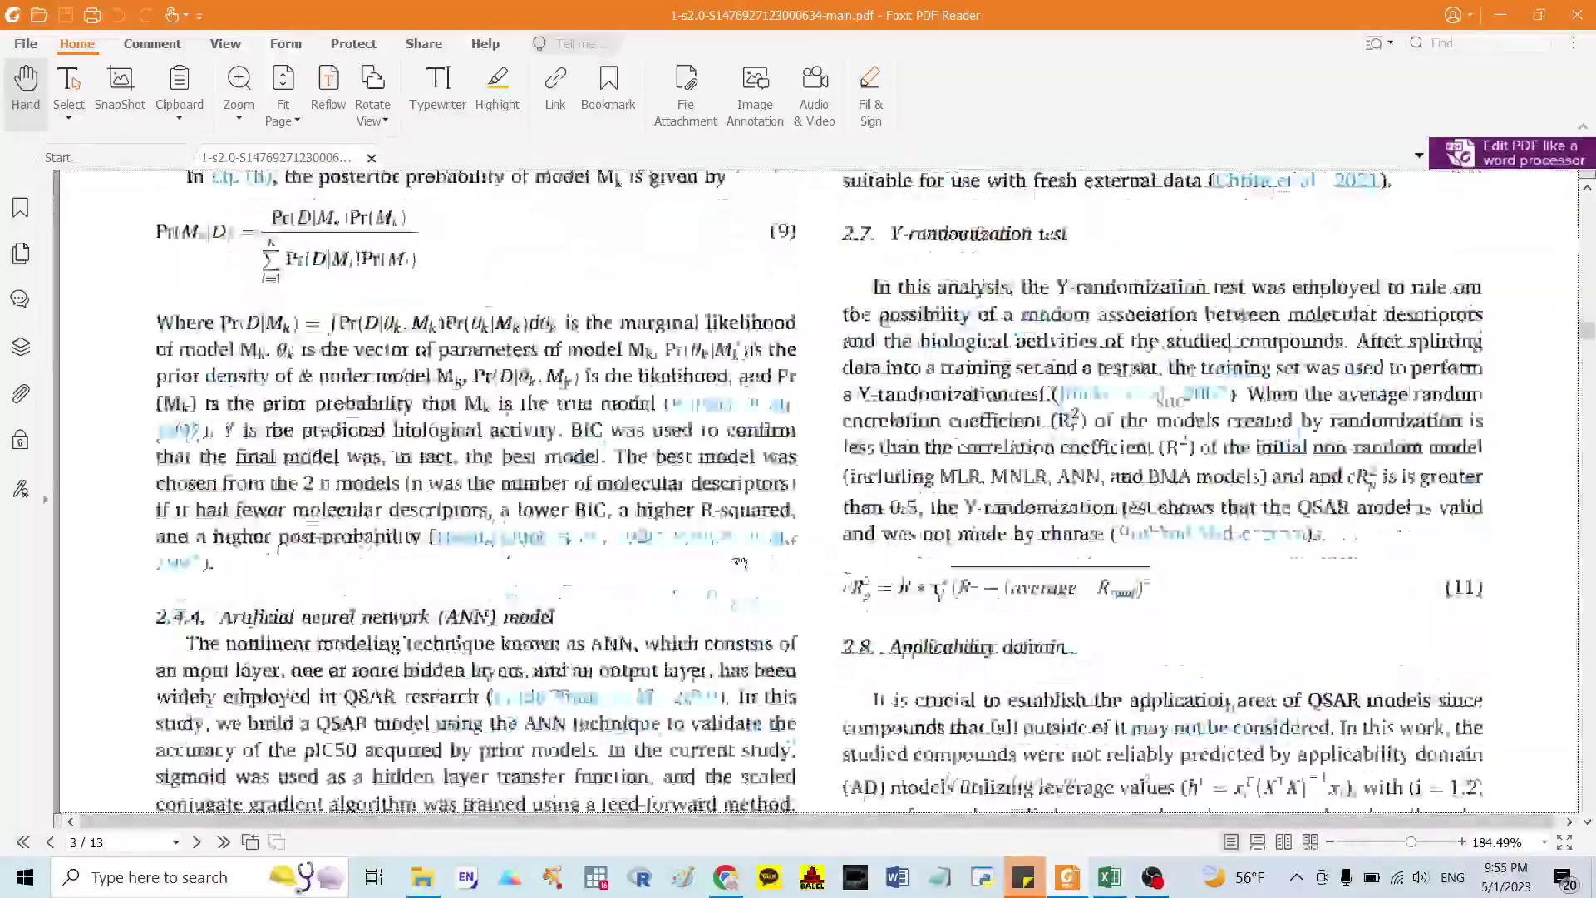
{"action": "scroll", "coordinate": [681, 557], "scroll_direction": "down", "scroll_amount": 15}
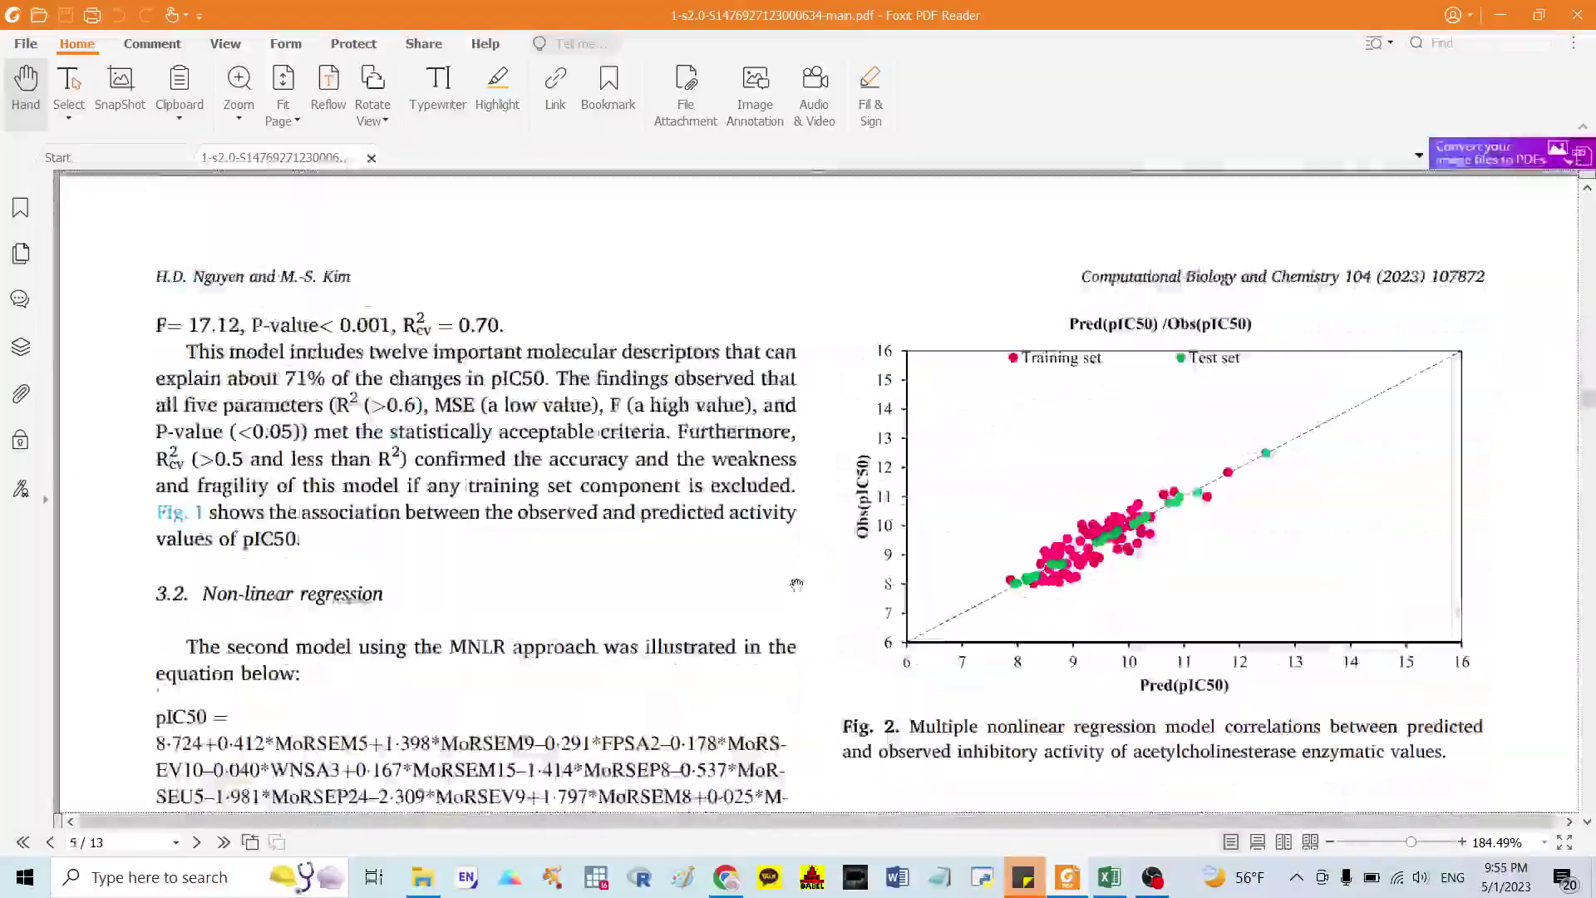
{"action": "scroll", "coordinate": [662, 555], "scroll_direction": "down", "scroll_amount": 15}
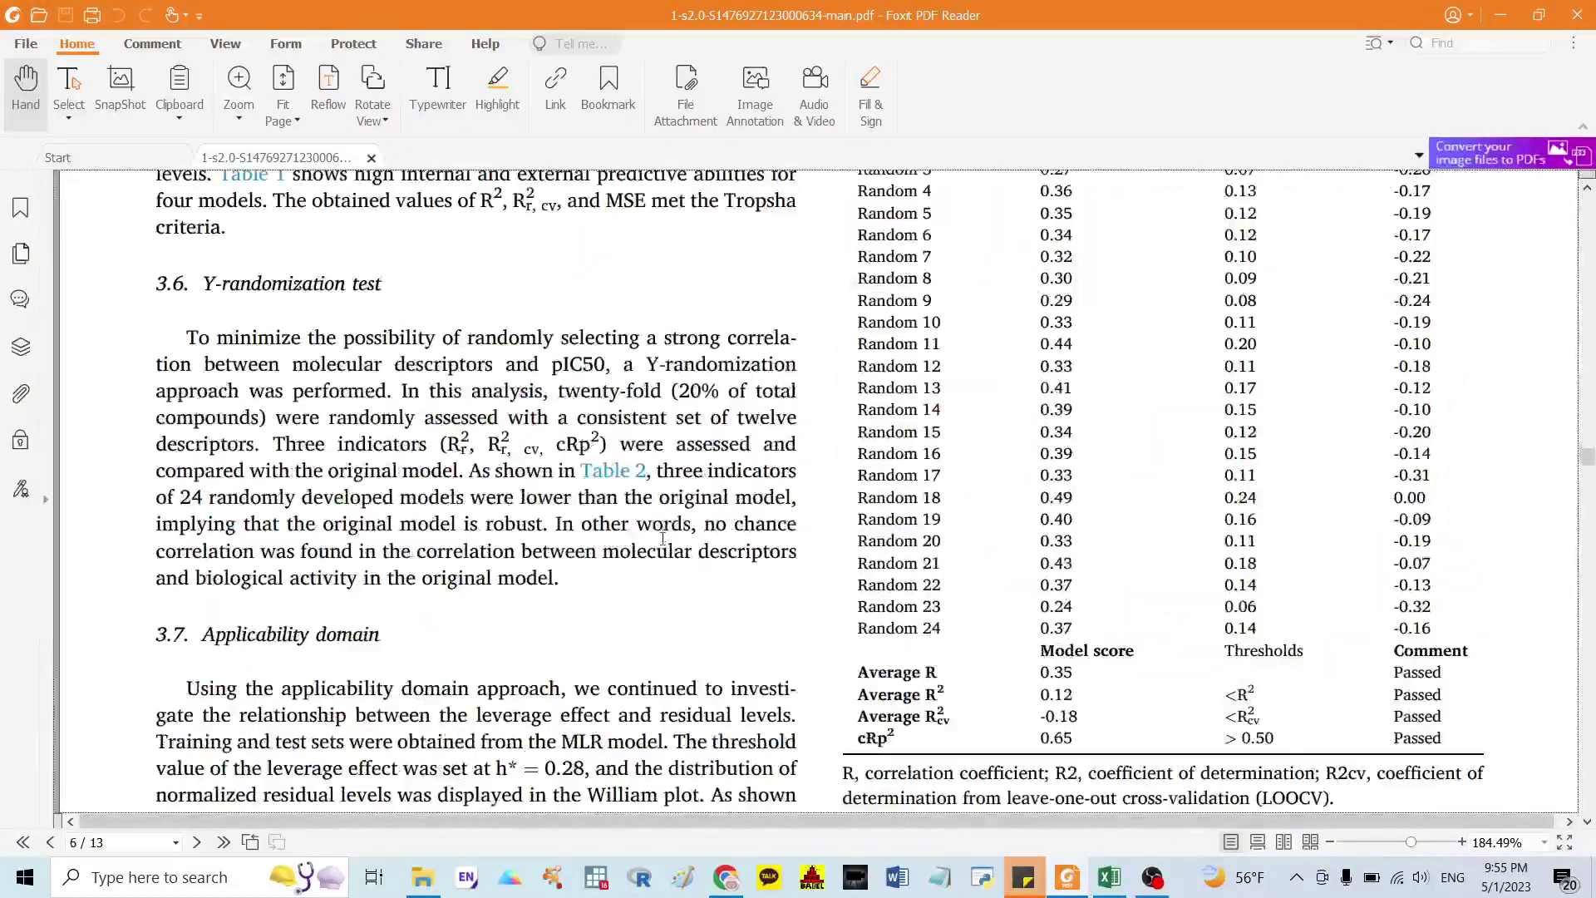
{"action": "scroll", "coordinate": [697, 553], "scroll_direction": "down", "scroll_amount": 20}
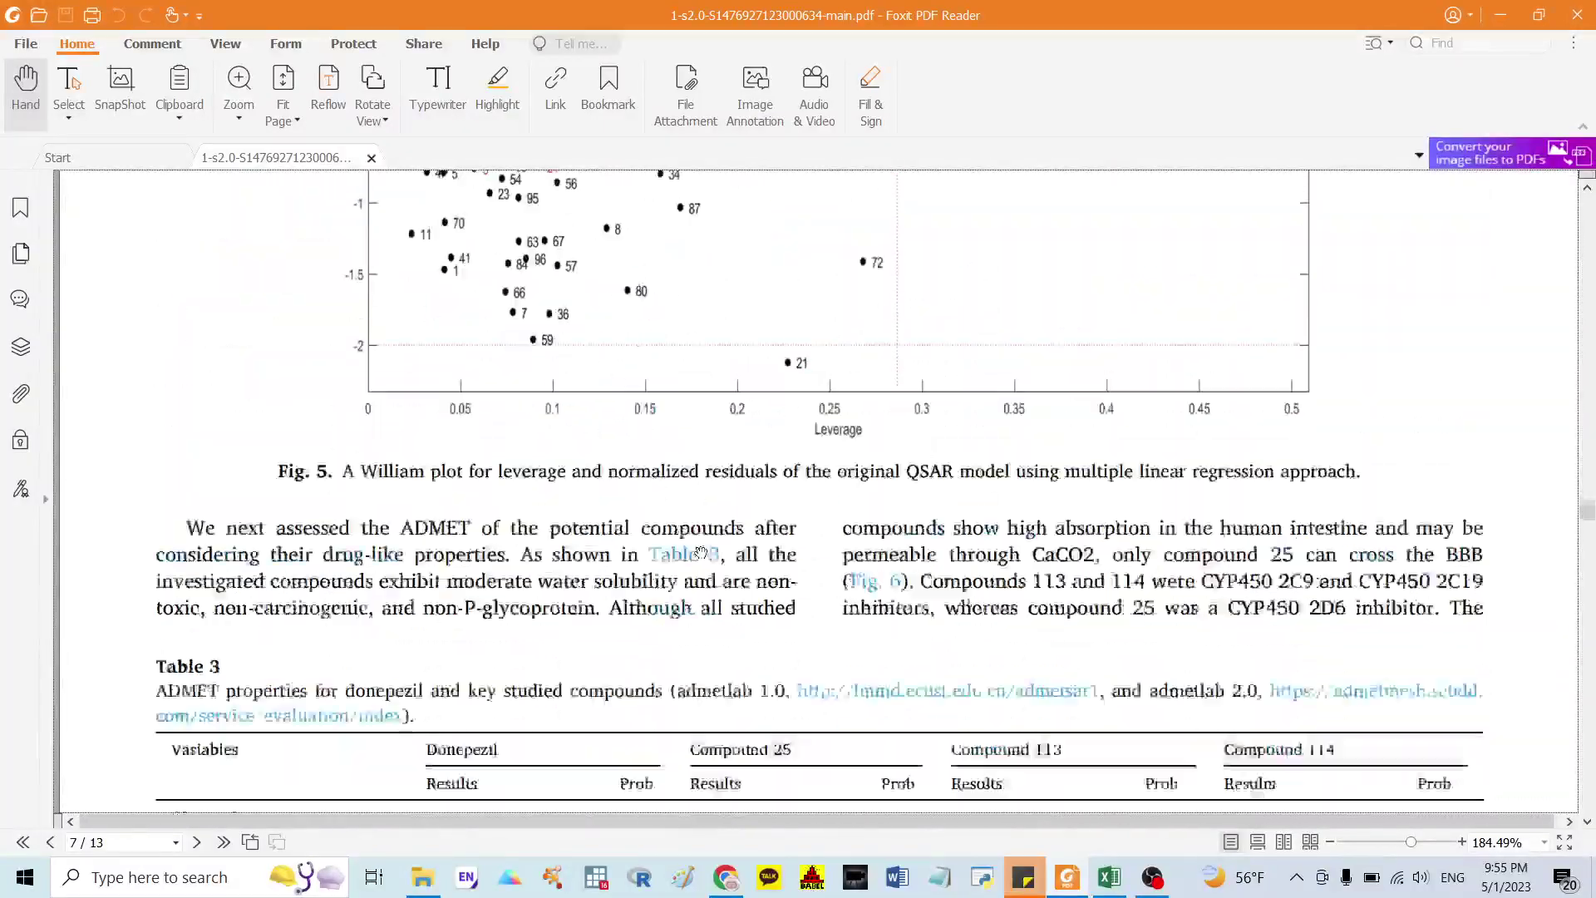
Examine the compound plot on page 8 and Table 4, the biological activities of the selected compounds.
{"action": "scroll", "coordinate": [673, 556], "scroll_direction": "down", "scroll_amount": 3}
{"action": "scroll", "coordinate": [854, 531], "scroll_direction": "up", "scroll_amount": 2}
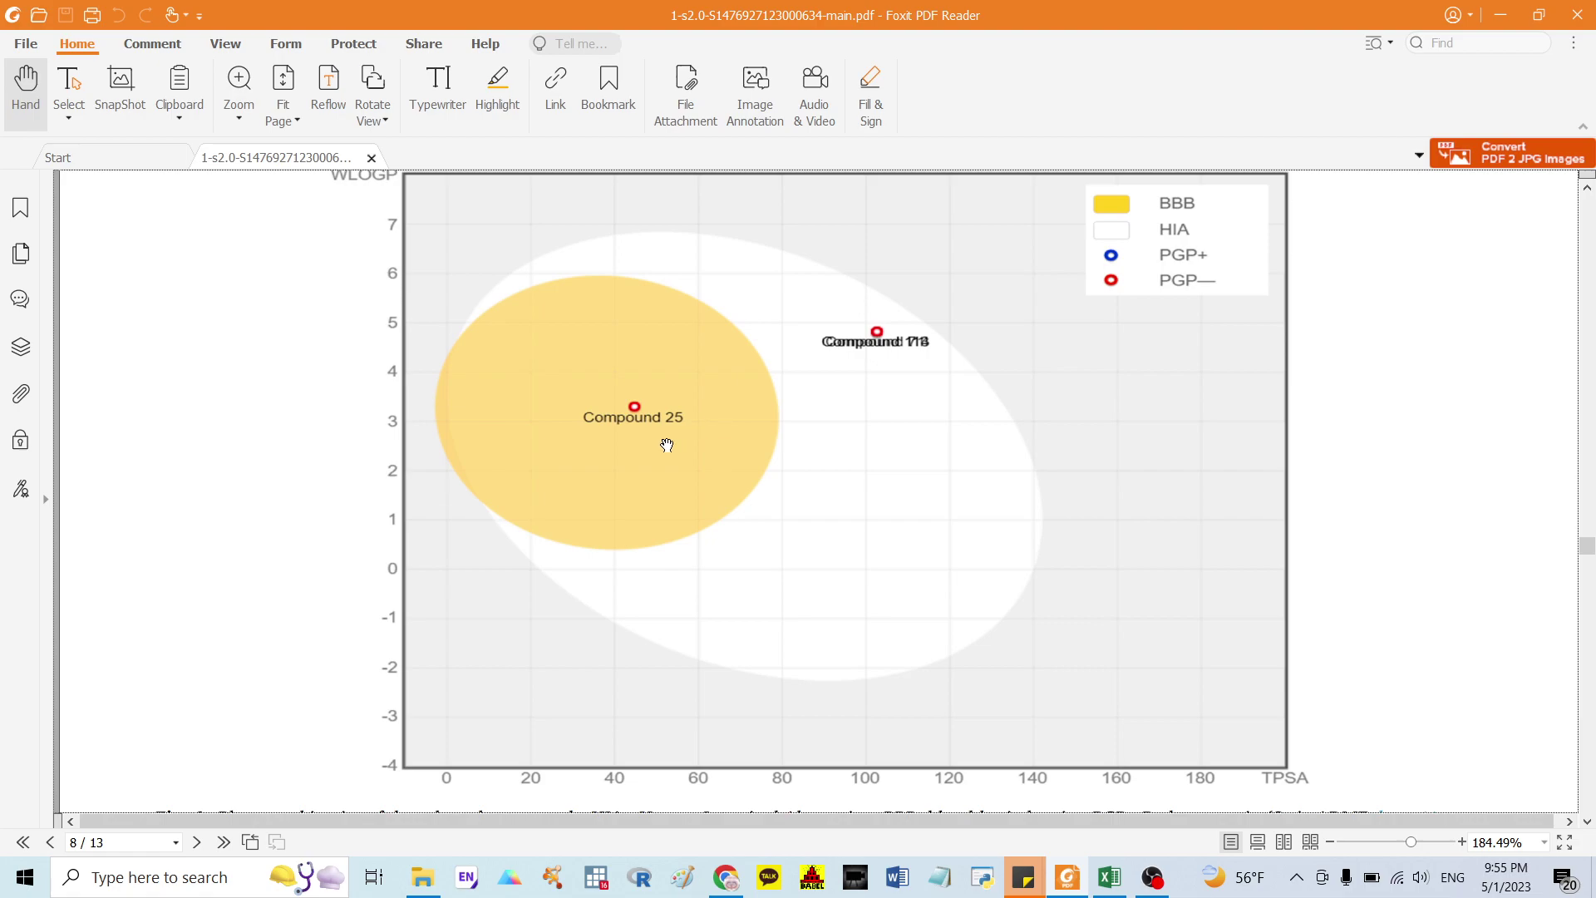
{"action": "scroll", "coordinate": [666, 444], "scroll_direction": "down", "scroll_amount": 15}
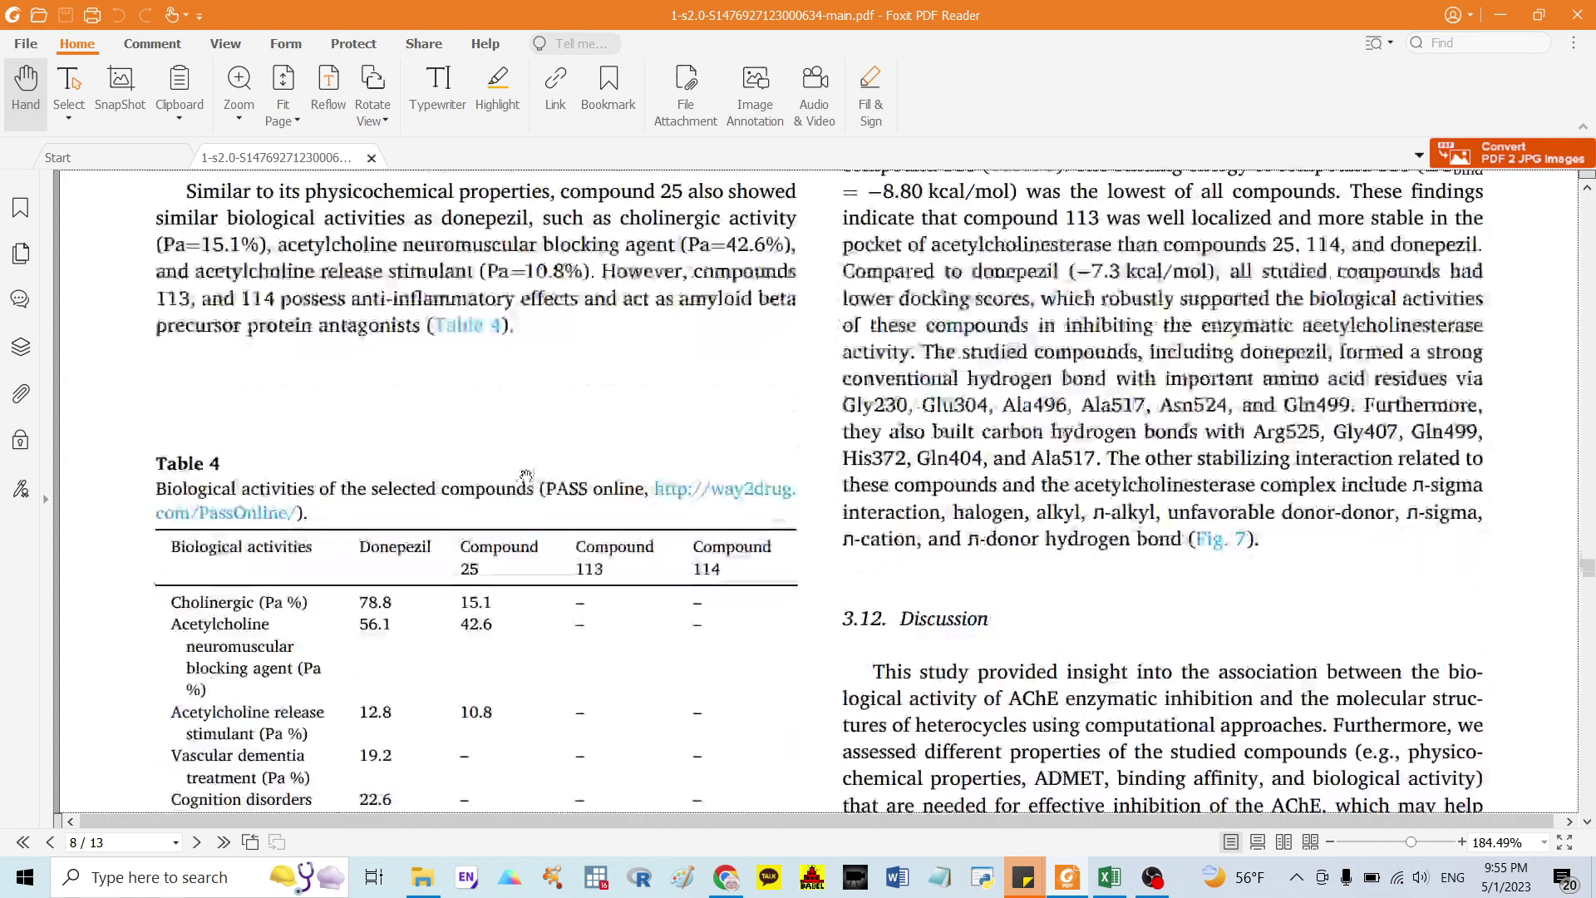
{"action": "scroll", "coordinate": [499, 499], "scroll_direction": "down", "scroll_amount": 3}
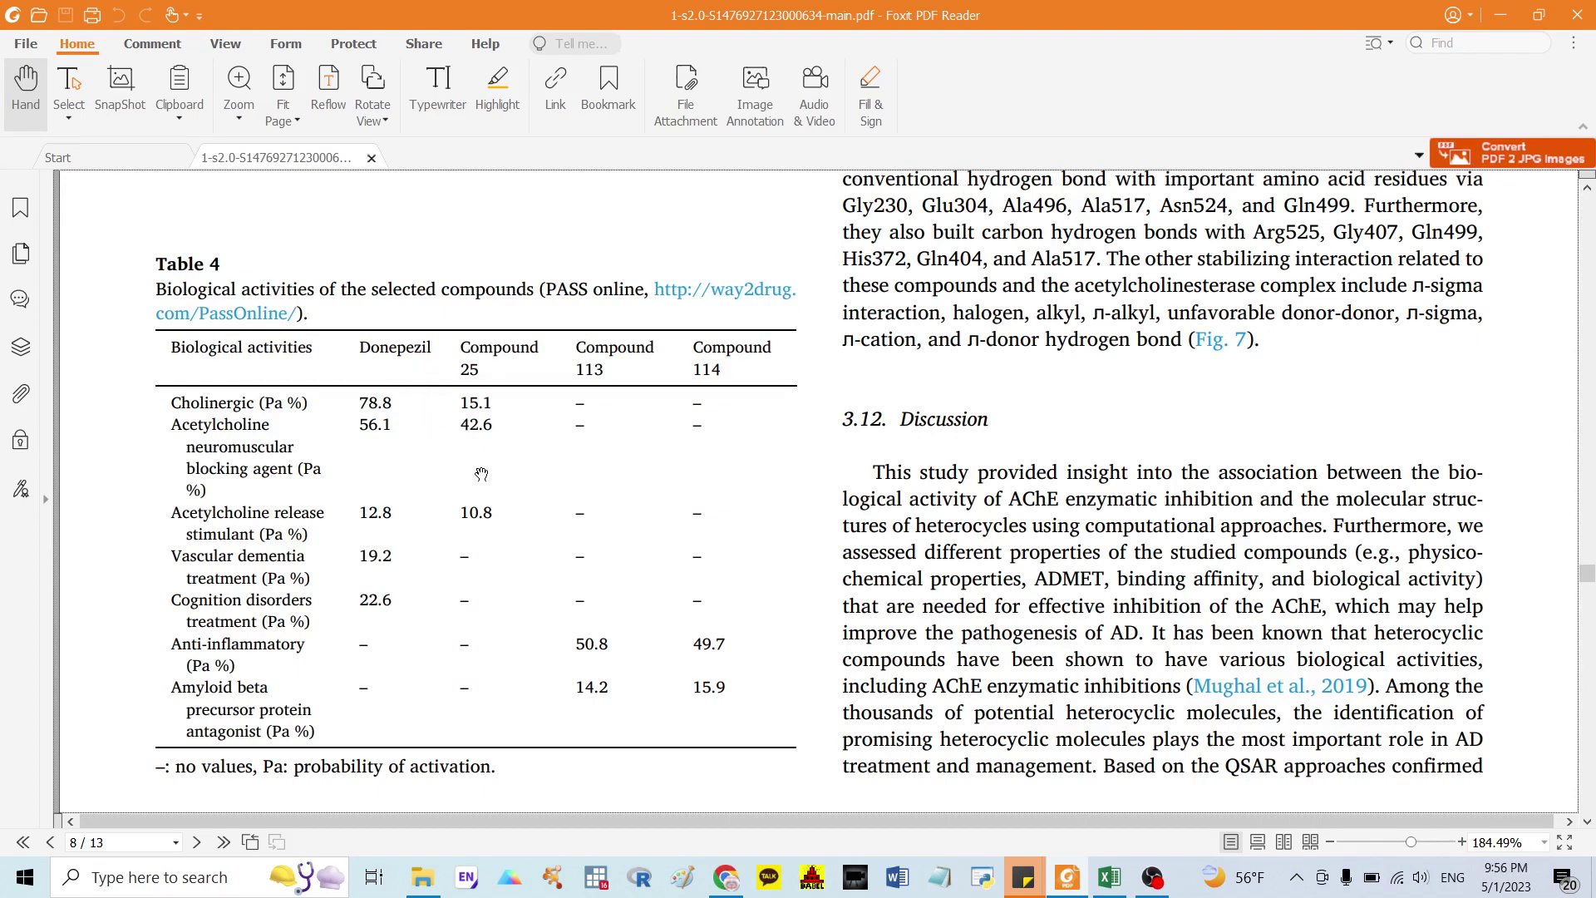
{"action": "scroll", "coordinate": [496, 461], "scroll_direction": "down", "scroll_amount": 1}
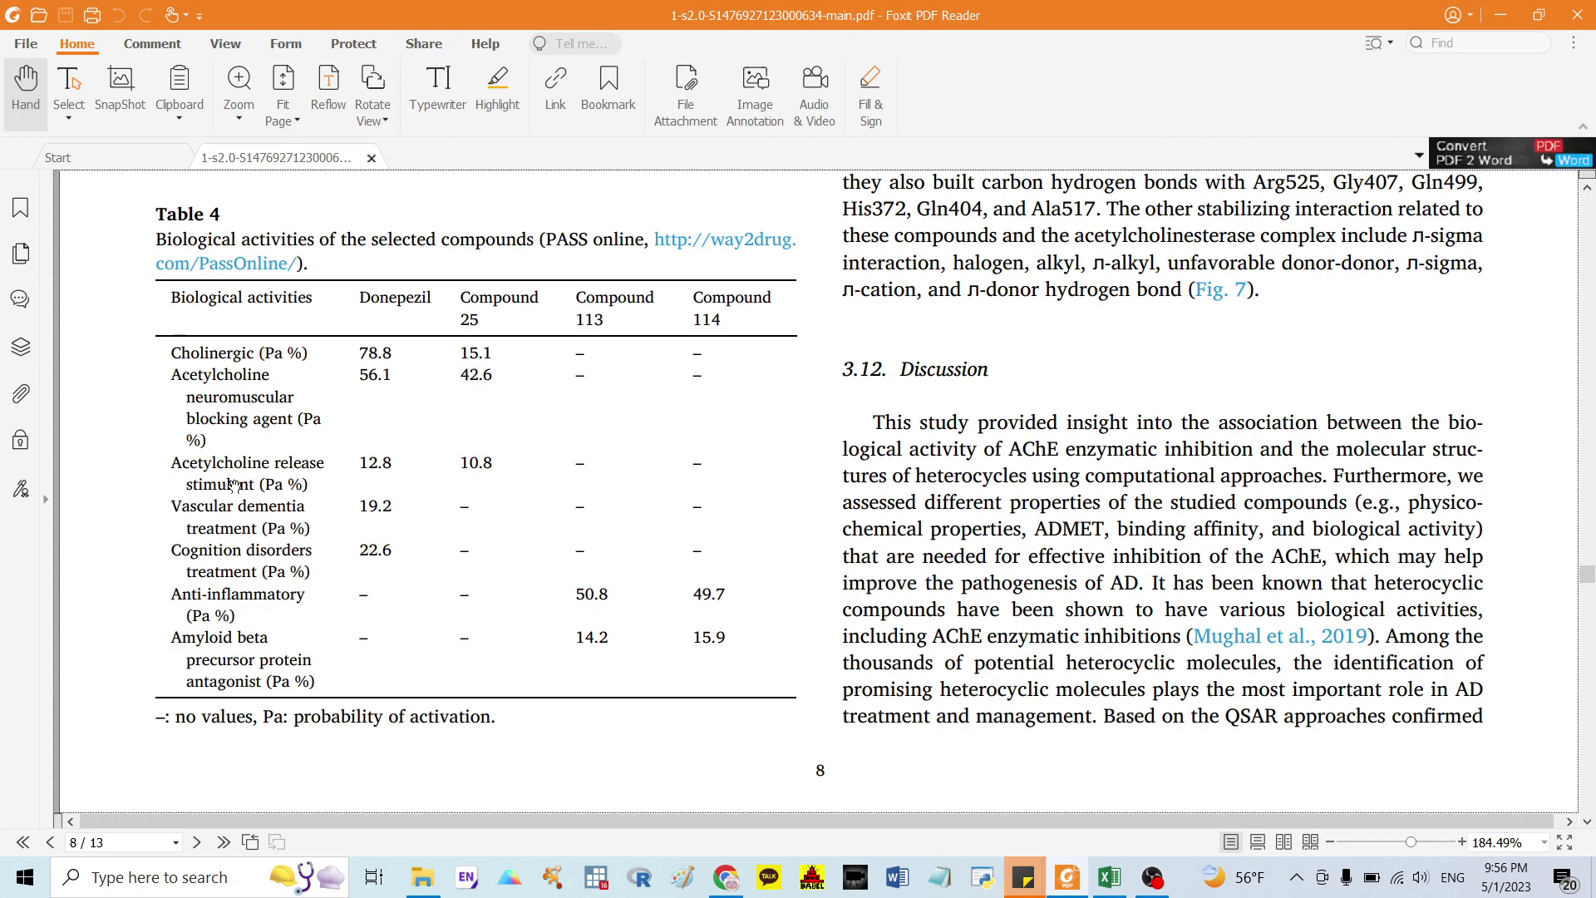
Switch to the bioactivity workbook in Excel and inspect the SMILES strings for C25, C113 and C114 on the Smile sheet.
{"action": "left_click", "coordinate": [1110, 877]}
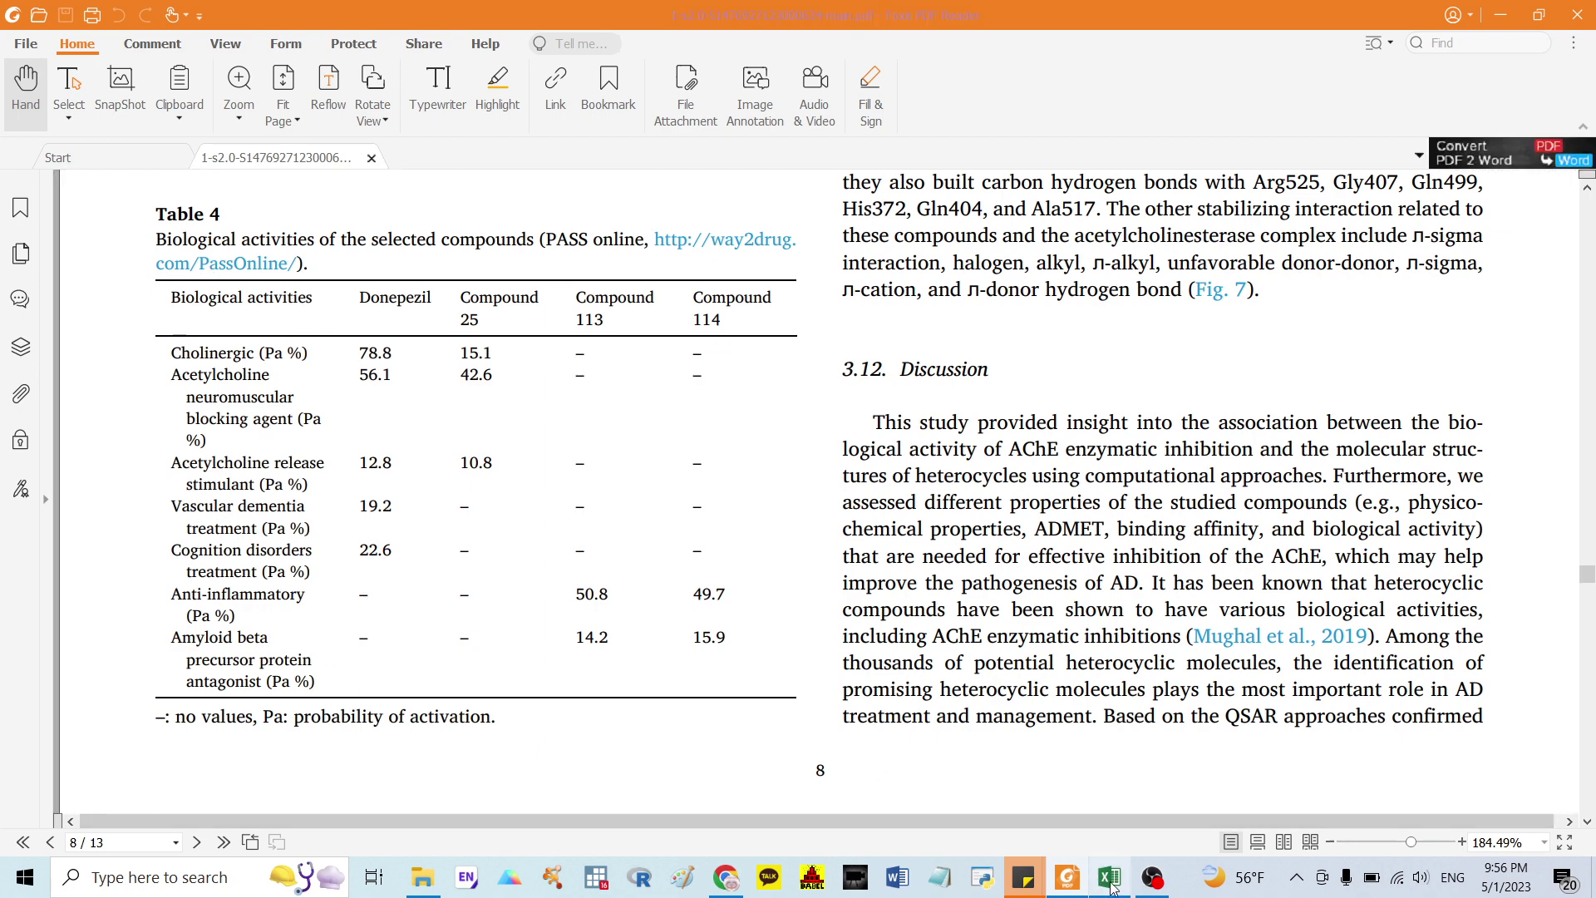
{"action": "left_click", "coordinate": [365, 374]}
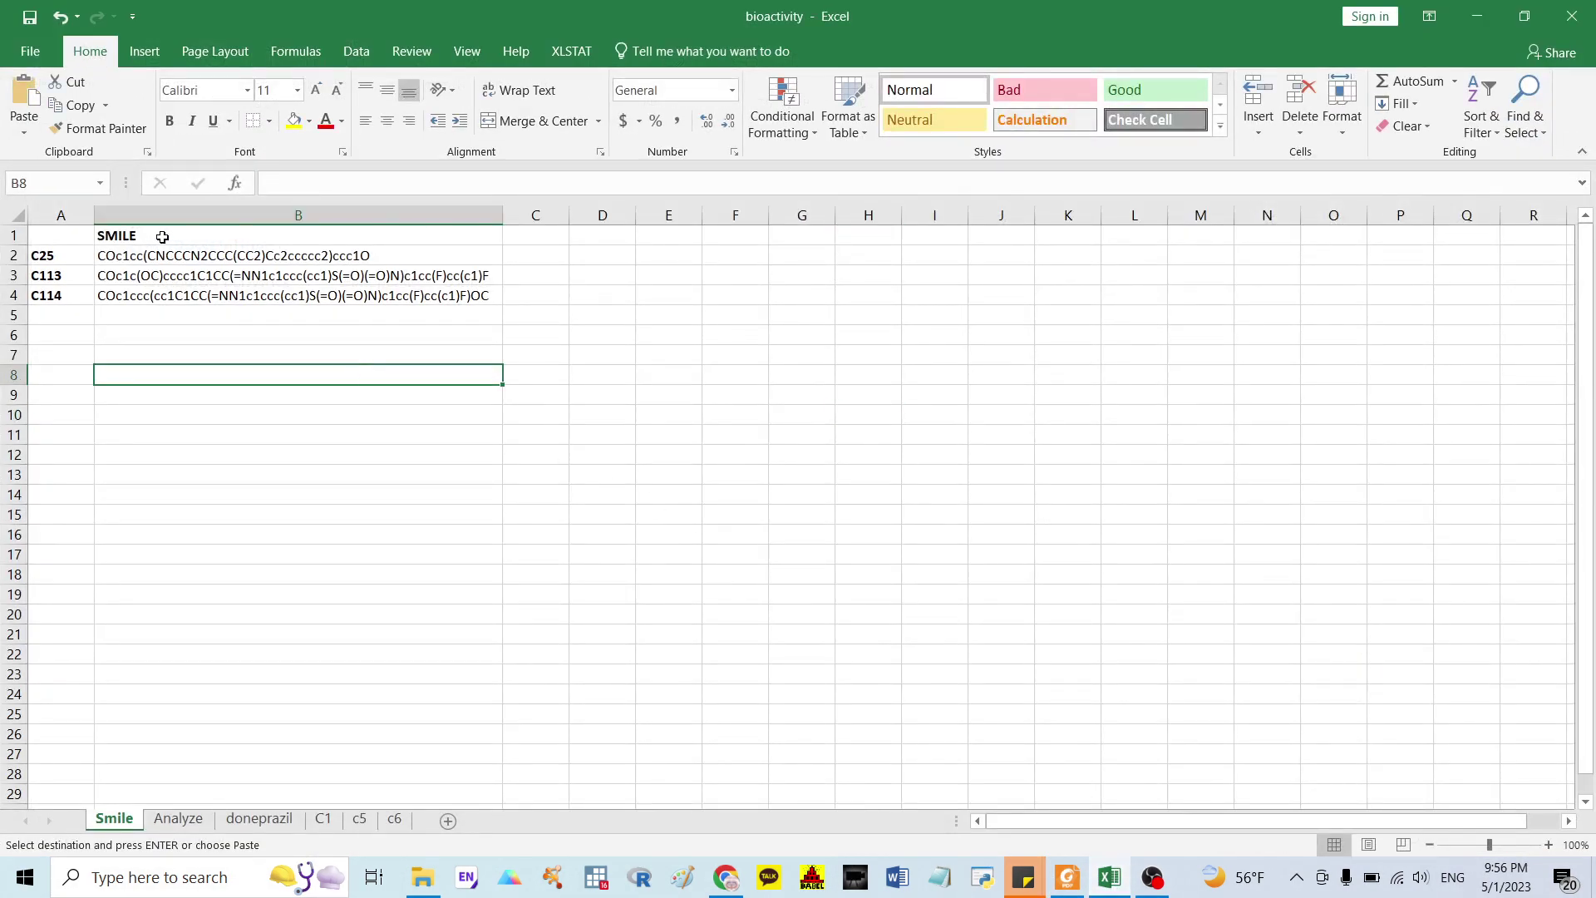
{"action": "left_click_drag", "start_coordinate": [67, 256], "coordinate": [63, 296]}
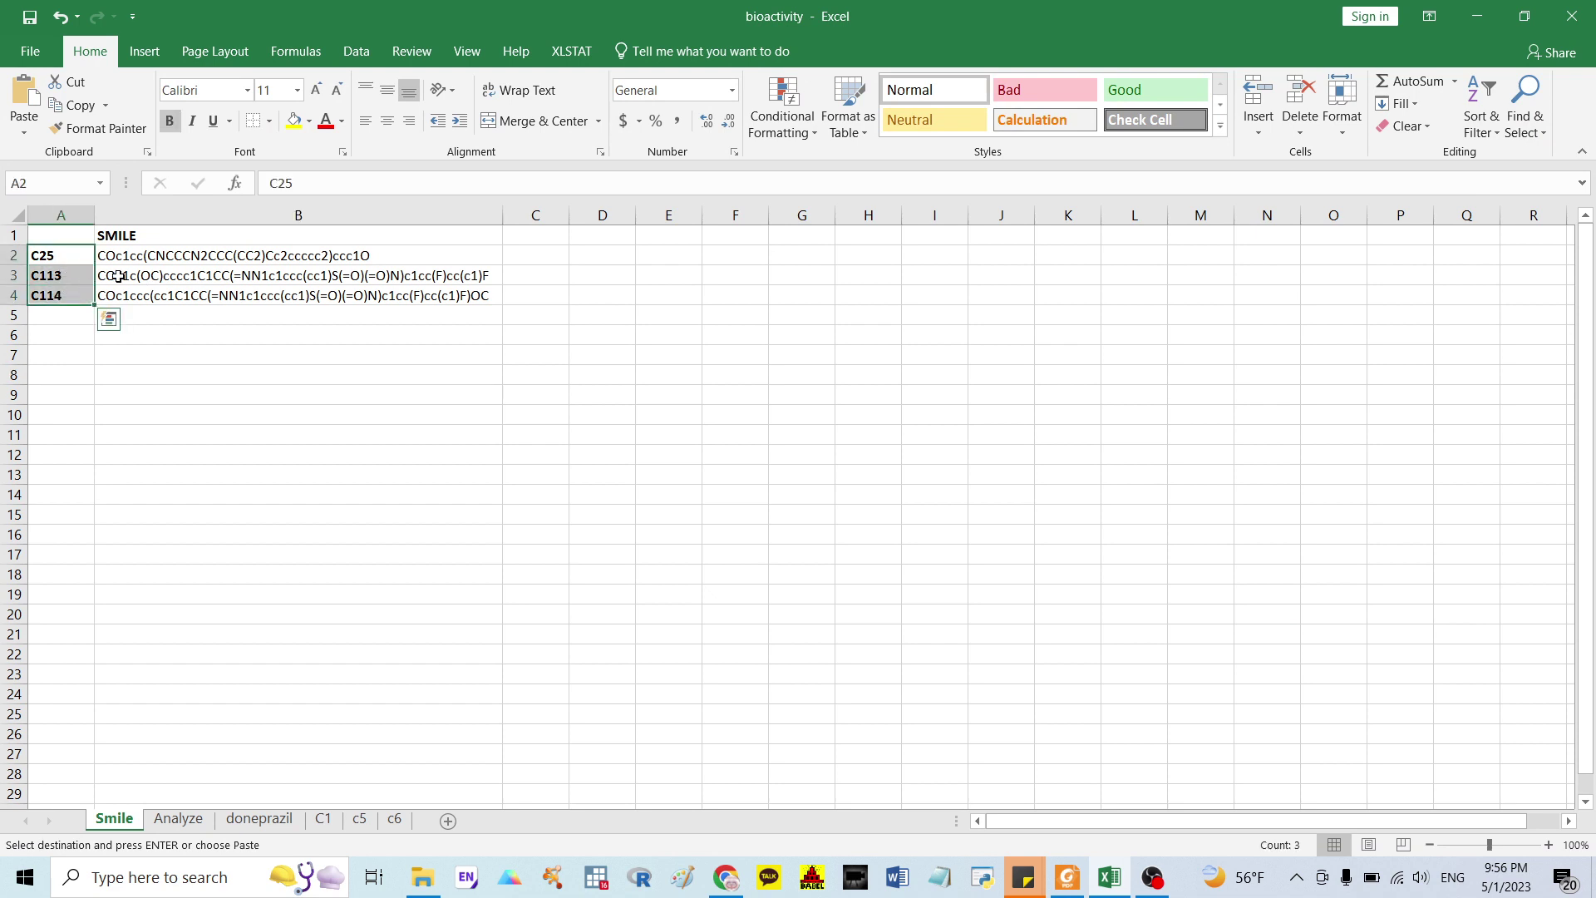
{"action": "left_click", "coordinate": [141, 259]}
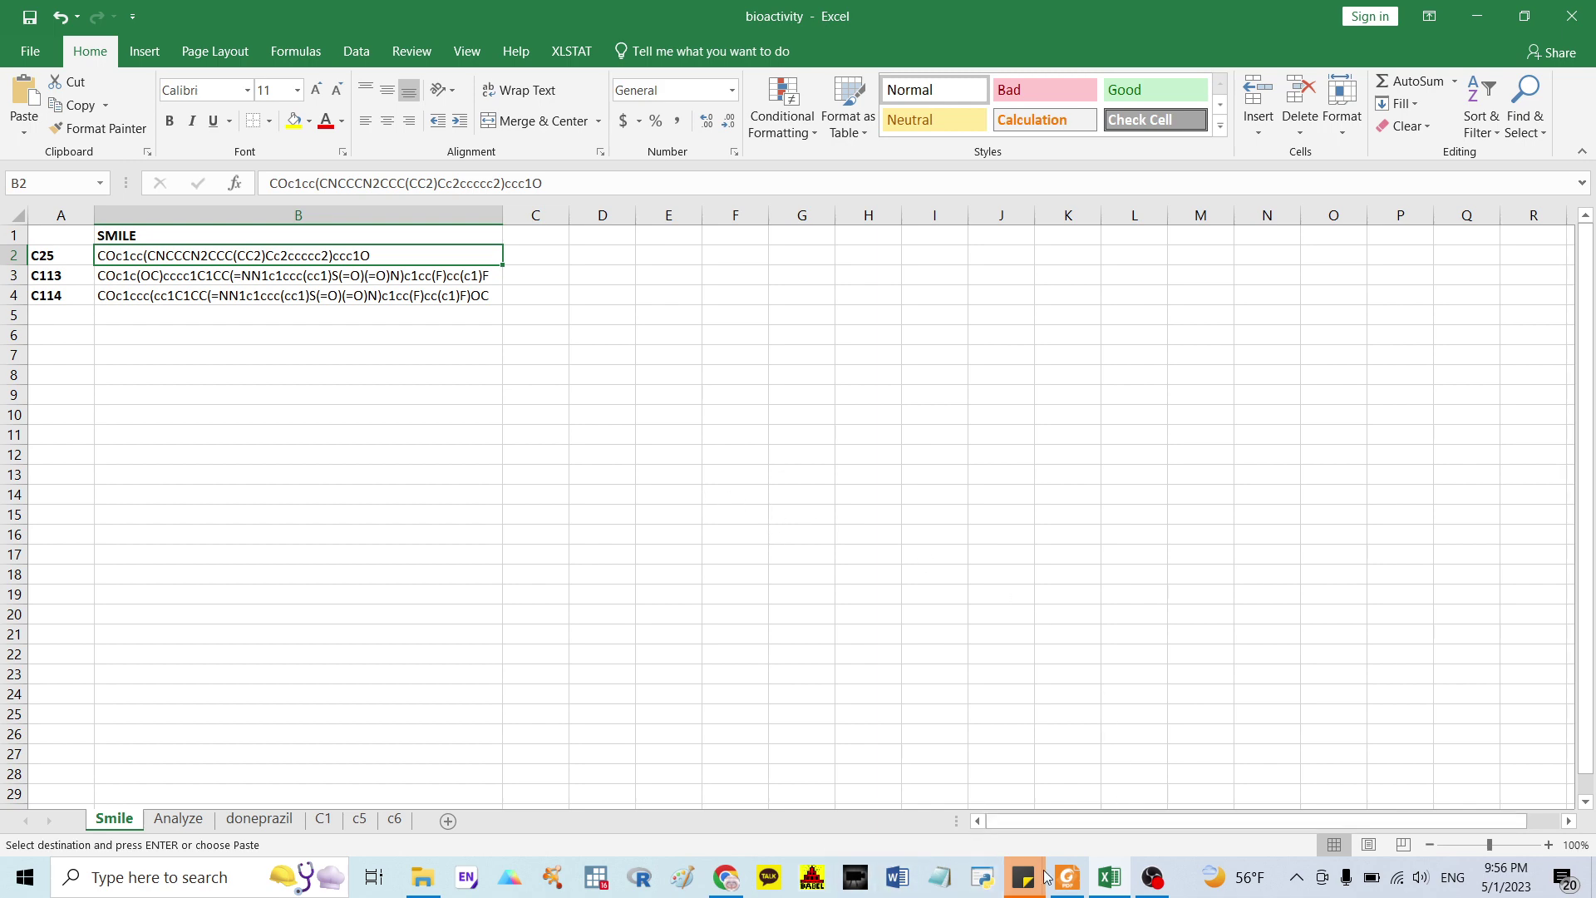
Switch back to the paper in Foxit PDF Reader and open the PASS Online link in Table 4's caption, allowing the connection to way2drug.com.
{"action": "left_click", "coordinate": [1068, 877]}
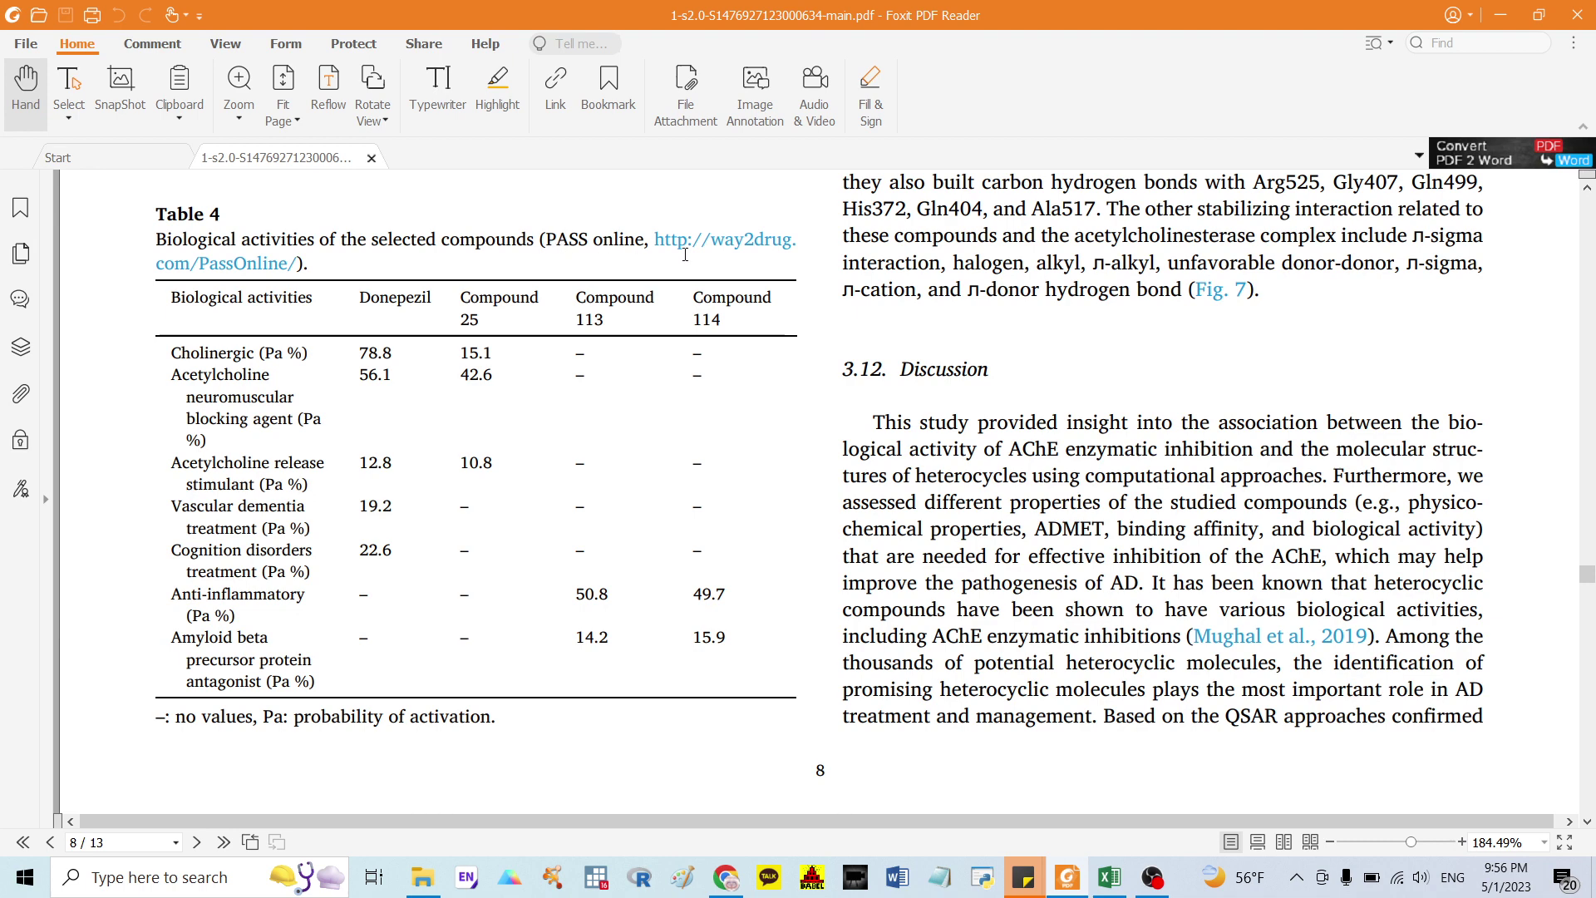
{"action": "left_click", "coordinate": [714, 252]}
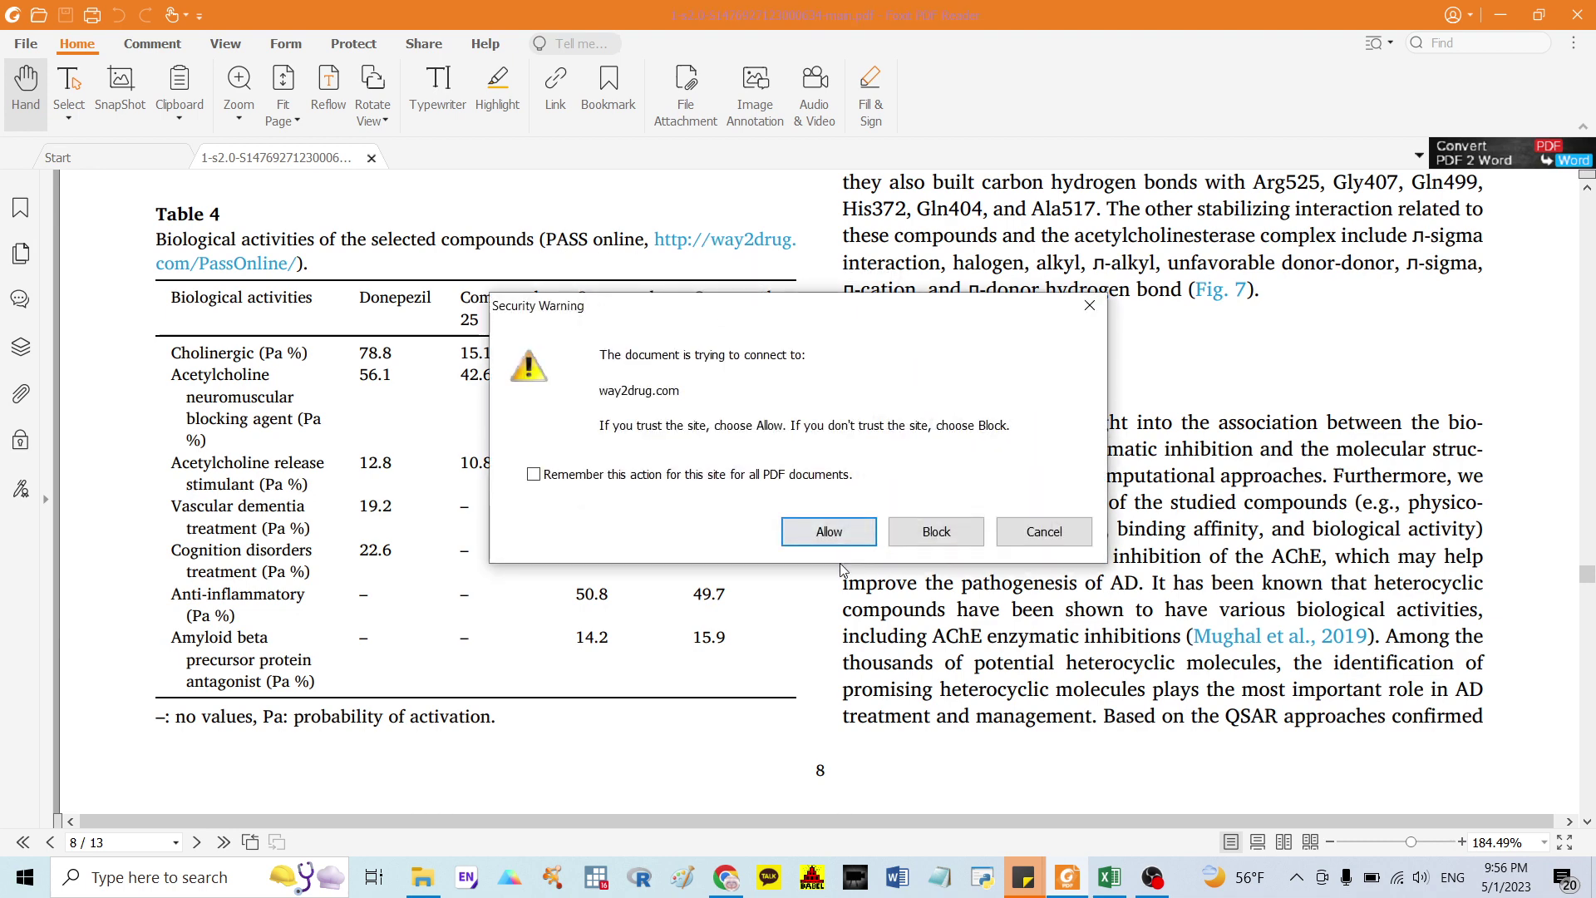
{"action": "left_click", "coordinate": [827, 532]}
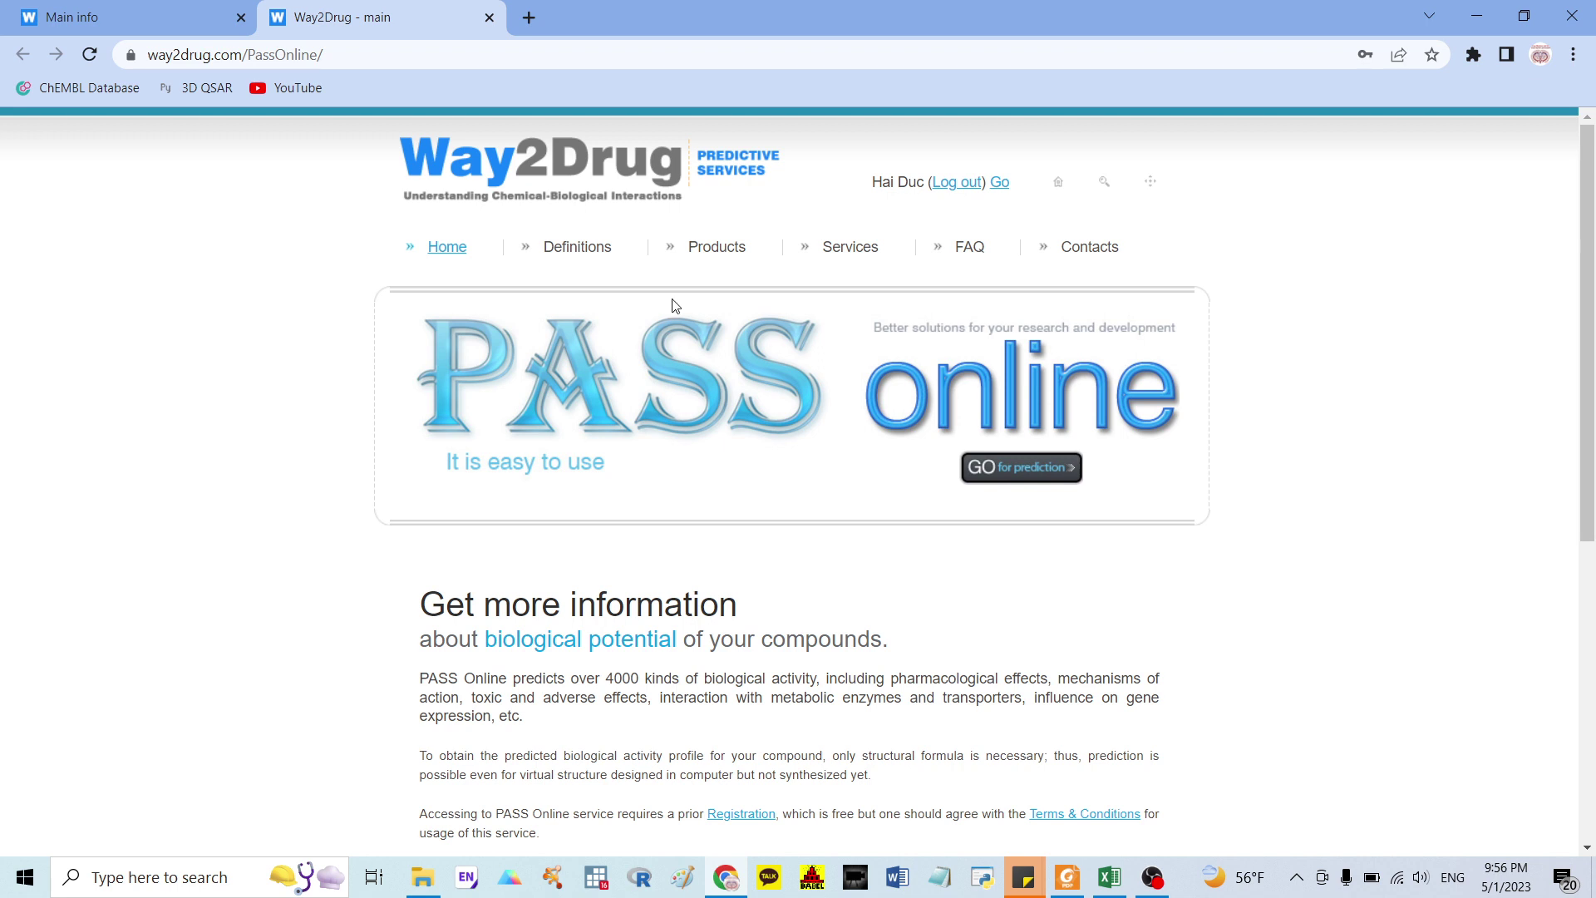
Log out of PASS Online, request a prediction and log back in with the saved account credentials.
{"action": "left_click", "coordinate": [944, 188]}
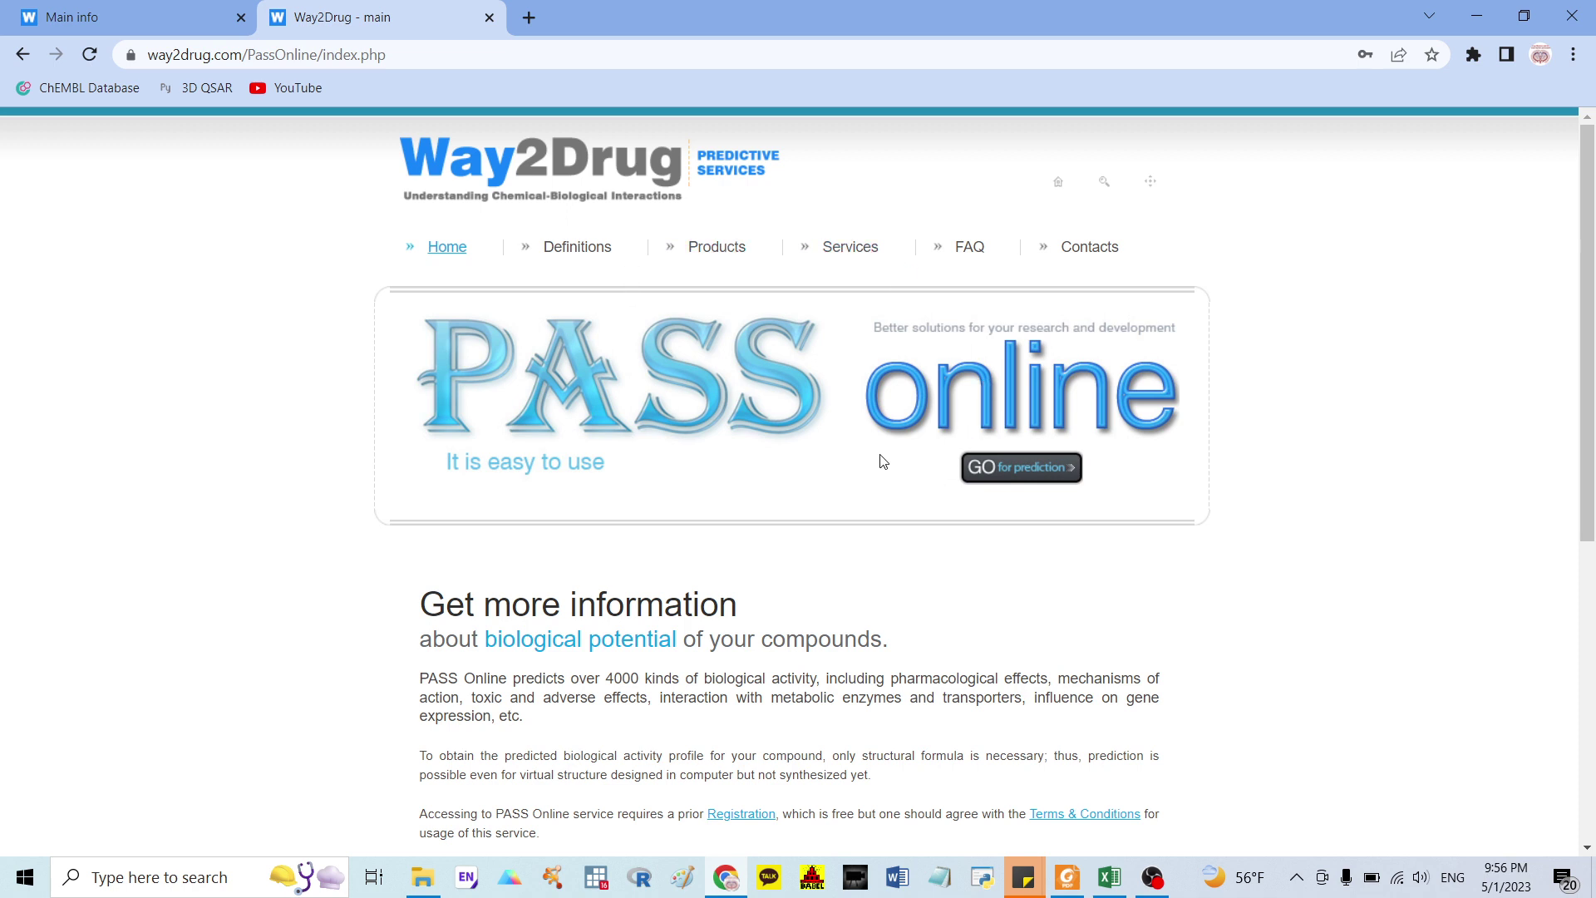
{"action": "left_click", "coordinate": [1031, 476]}
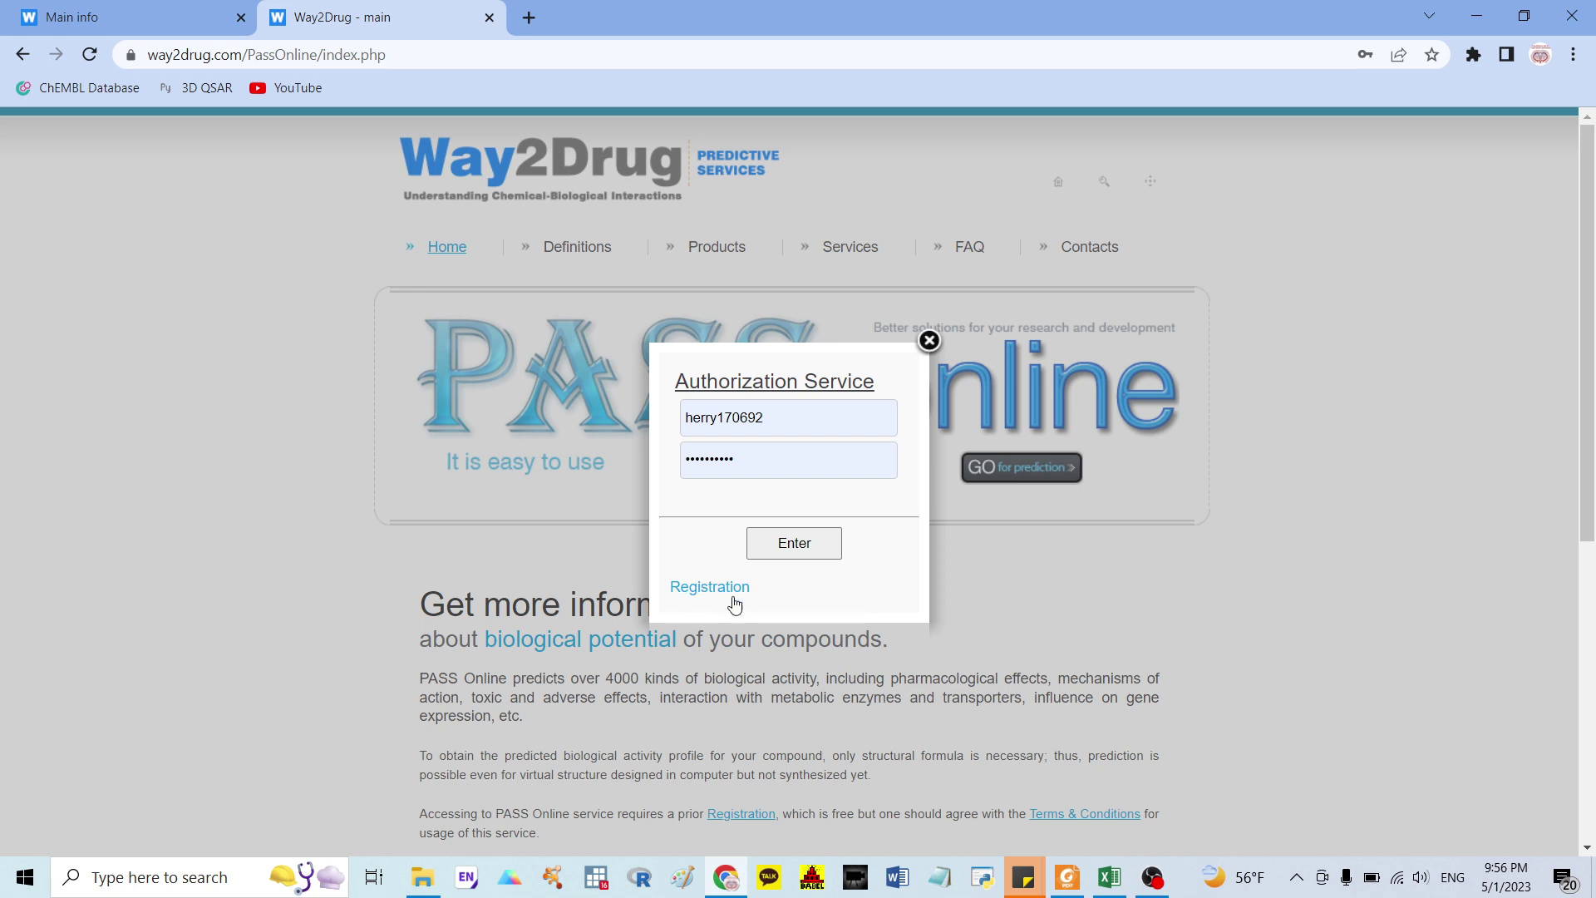
{"action": "left_click", "coordinate": [795, 554]}
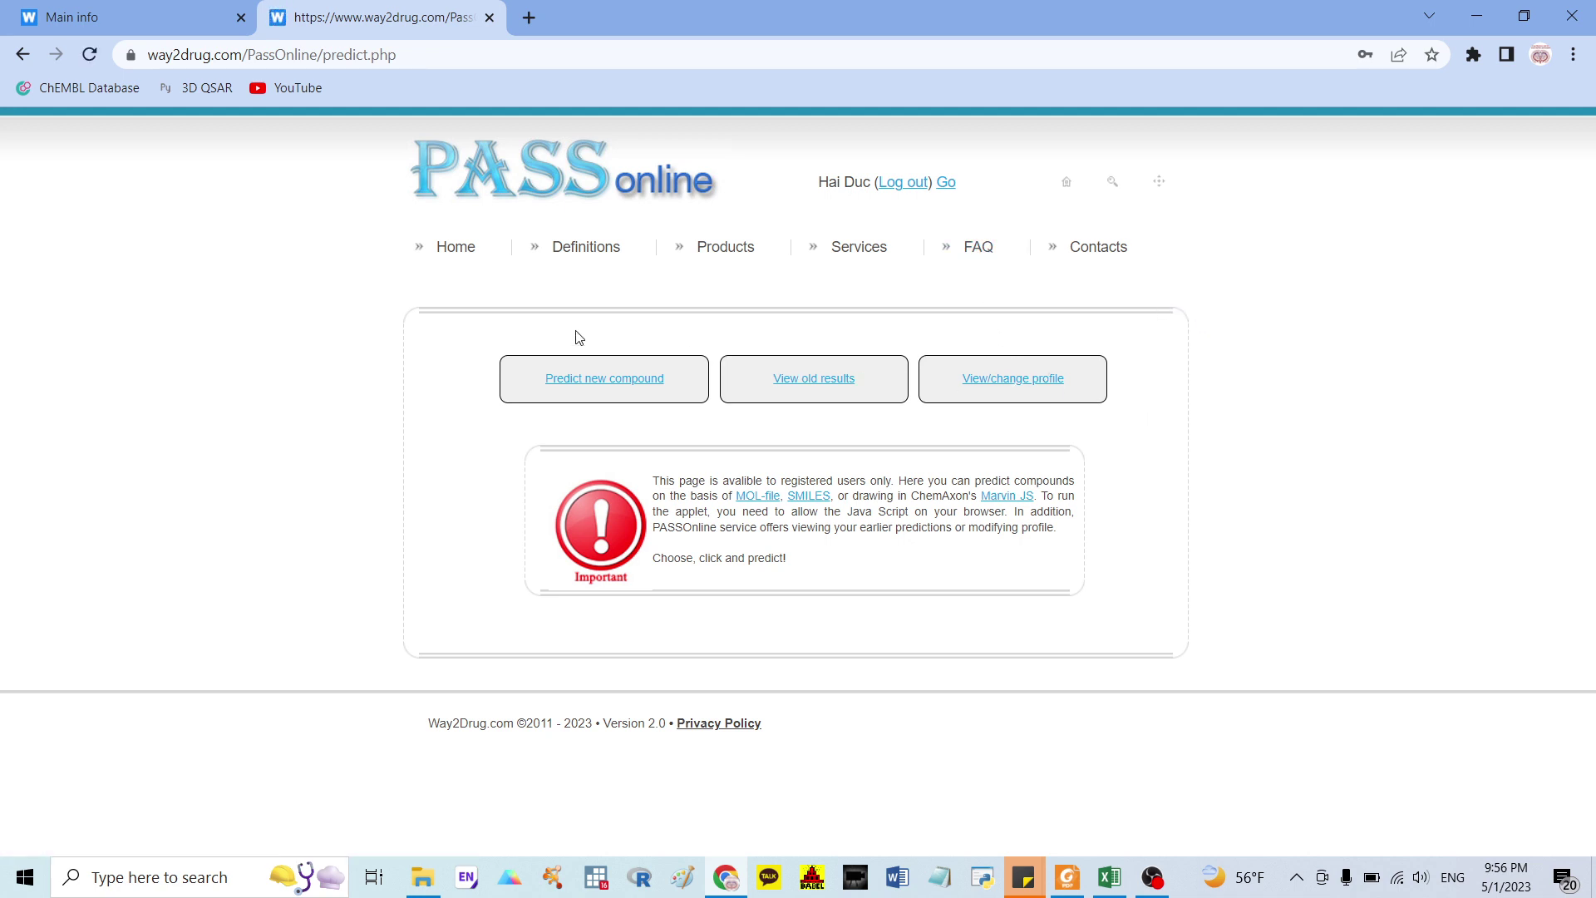
Open the PASS Online home page in a new tab and read its description of predicted activities and the detailed main info page.
{"action": "right_click", "coordinate": [457, 252]}
{"action": "left_click", "coordinate": [474, 265]}
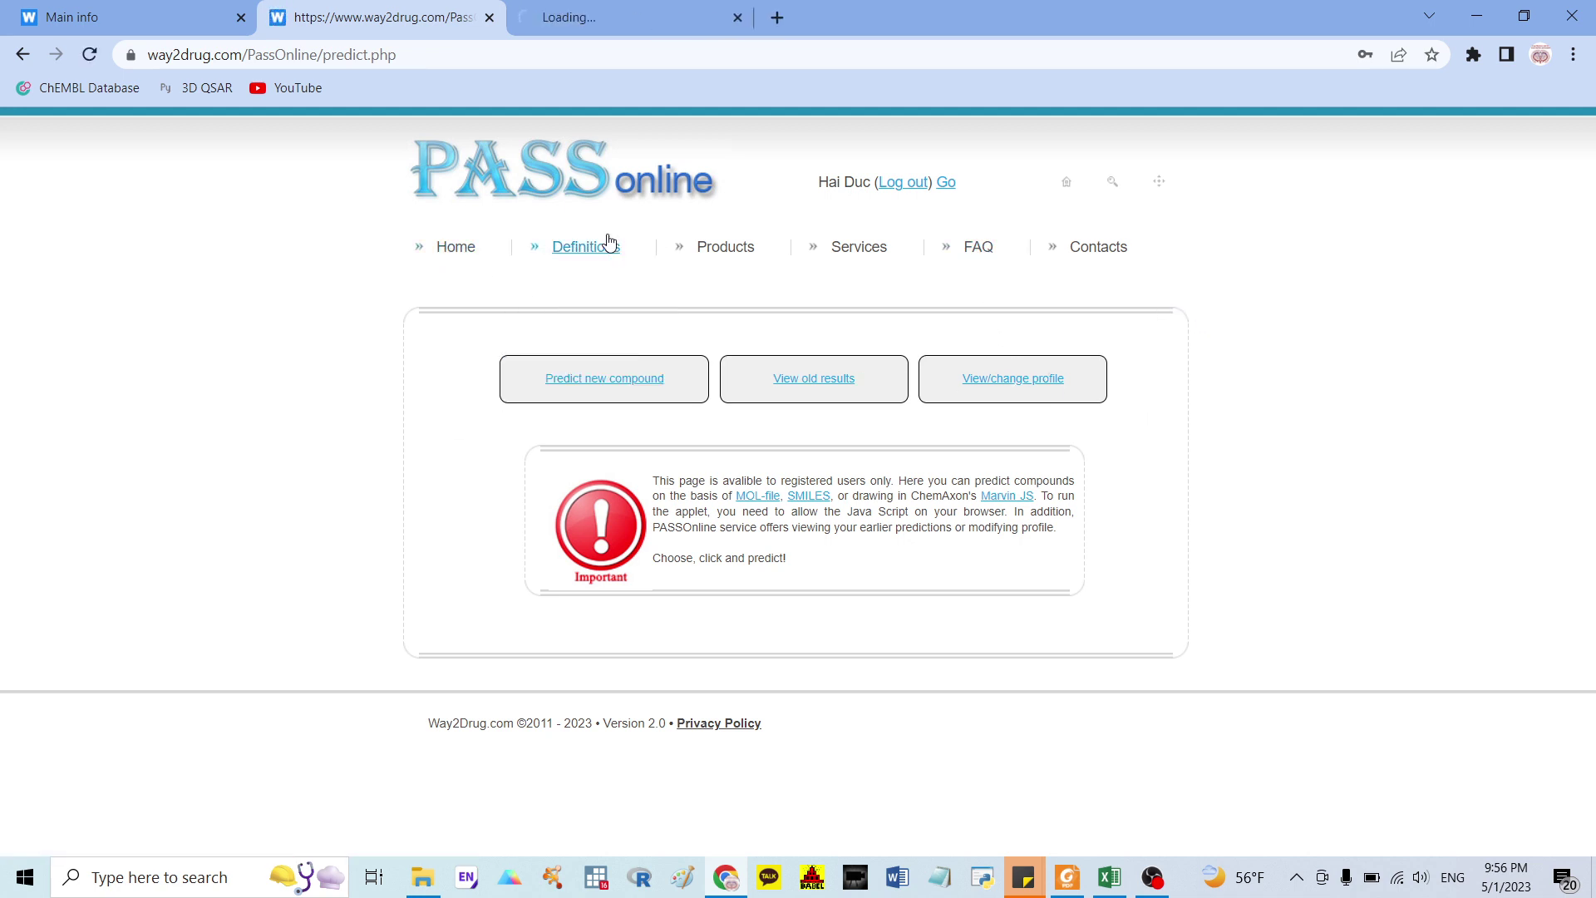
{"action": "left_click", "coordinate": [613, 10]}
{"action": "scroll", "coordinate": [777, 507], "scroll_direction": "down", "scroll_amount": 3}
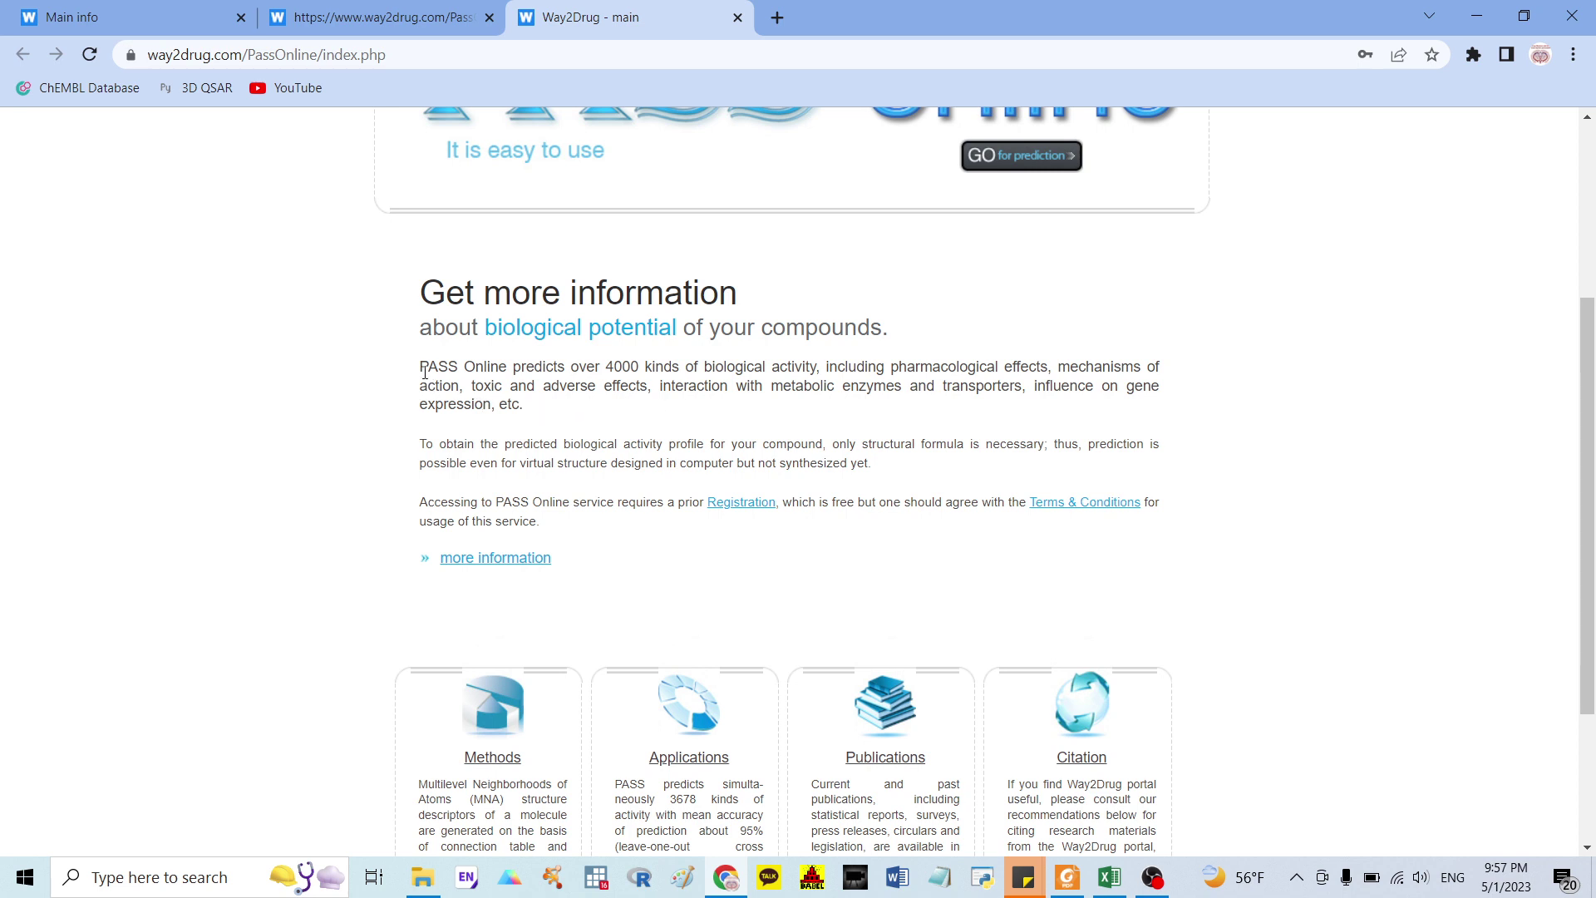
{"action": "left_click_drag", "start_coordinate": [418, 378], "coordinate": [826, 375]}
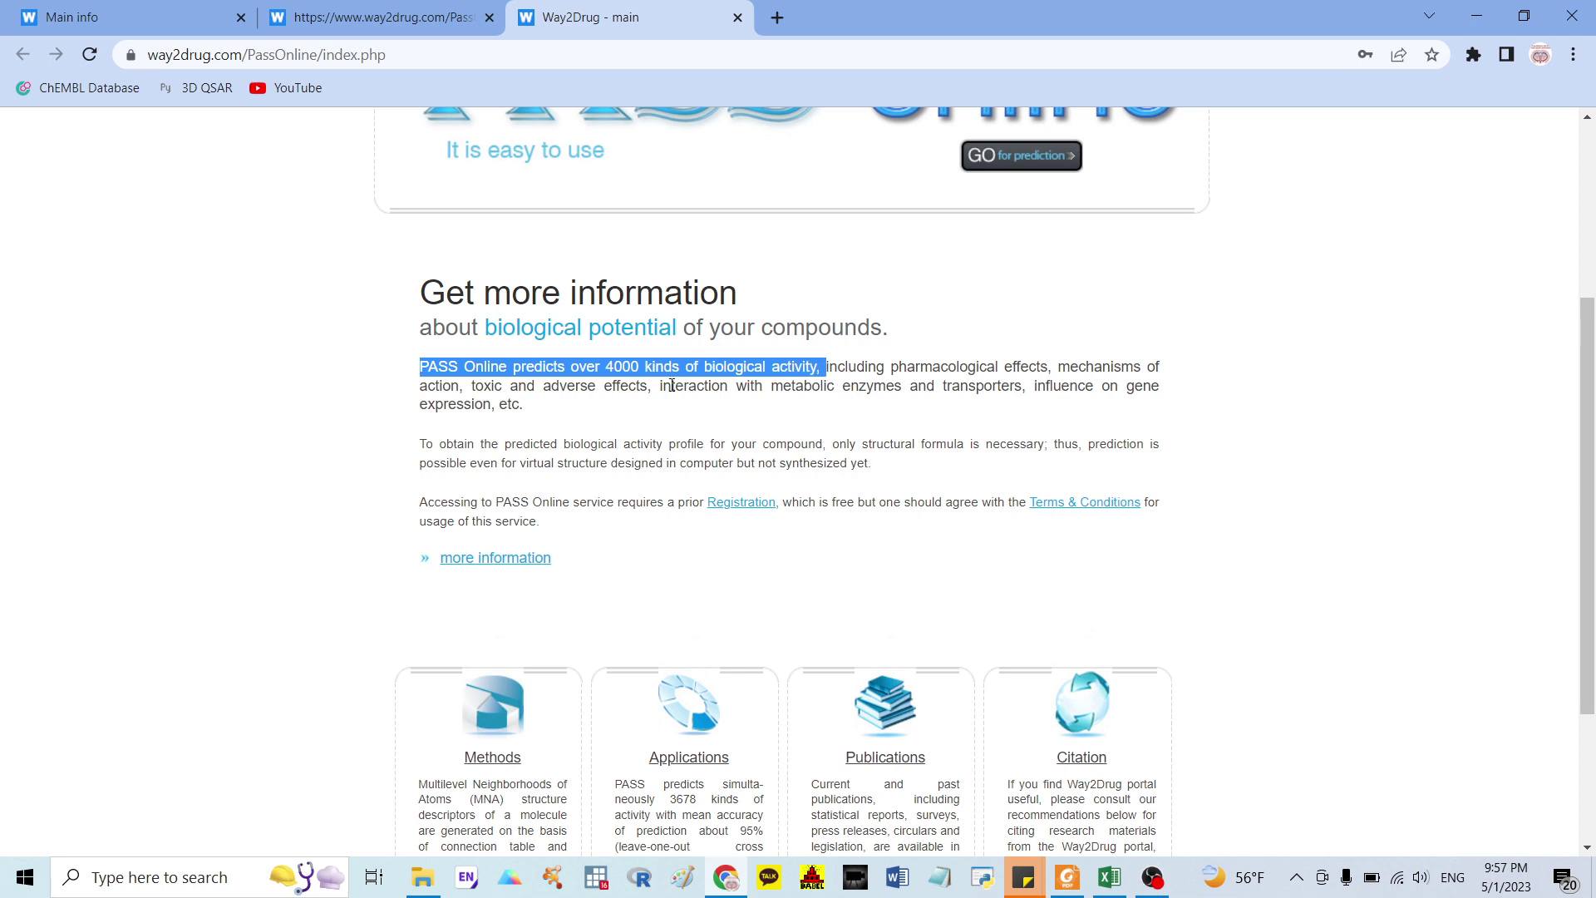
{"action": "left_click_drag", "start_coordinate": [566, 387], "coordinate": [714, 387]}
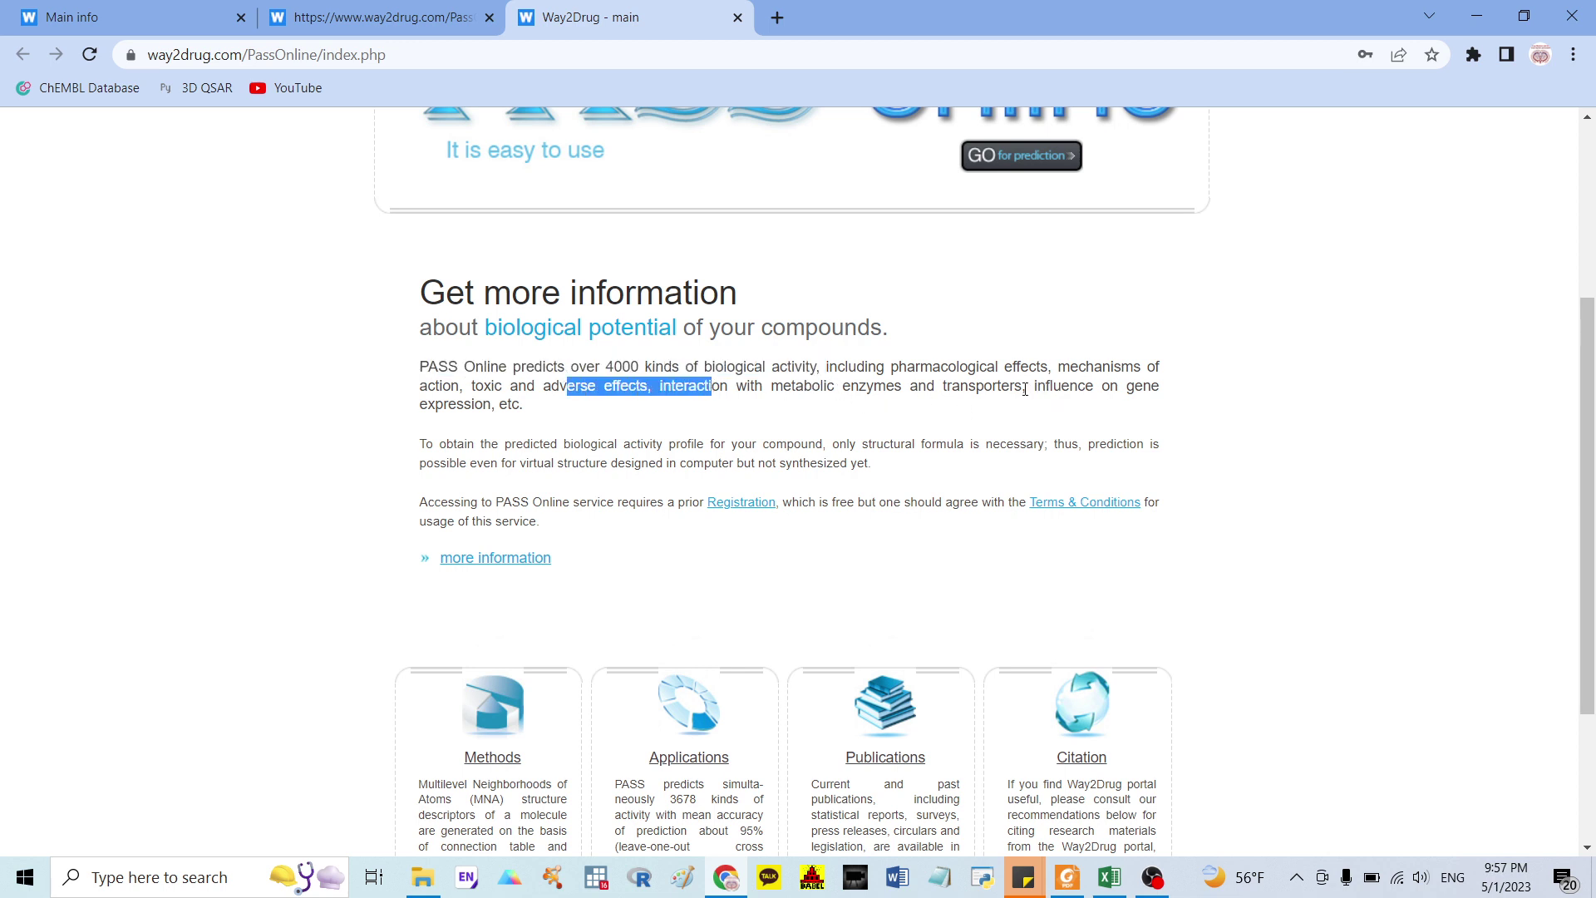
{"action": "left_click", "coordinate": [525, 560]}
{"action": "scroll", "coordinate": [788, 448], "scroll_direction": "down", "scroll_amount": 2}
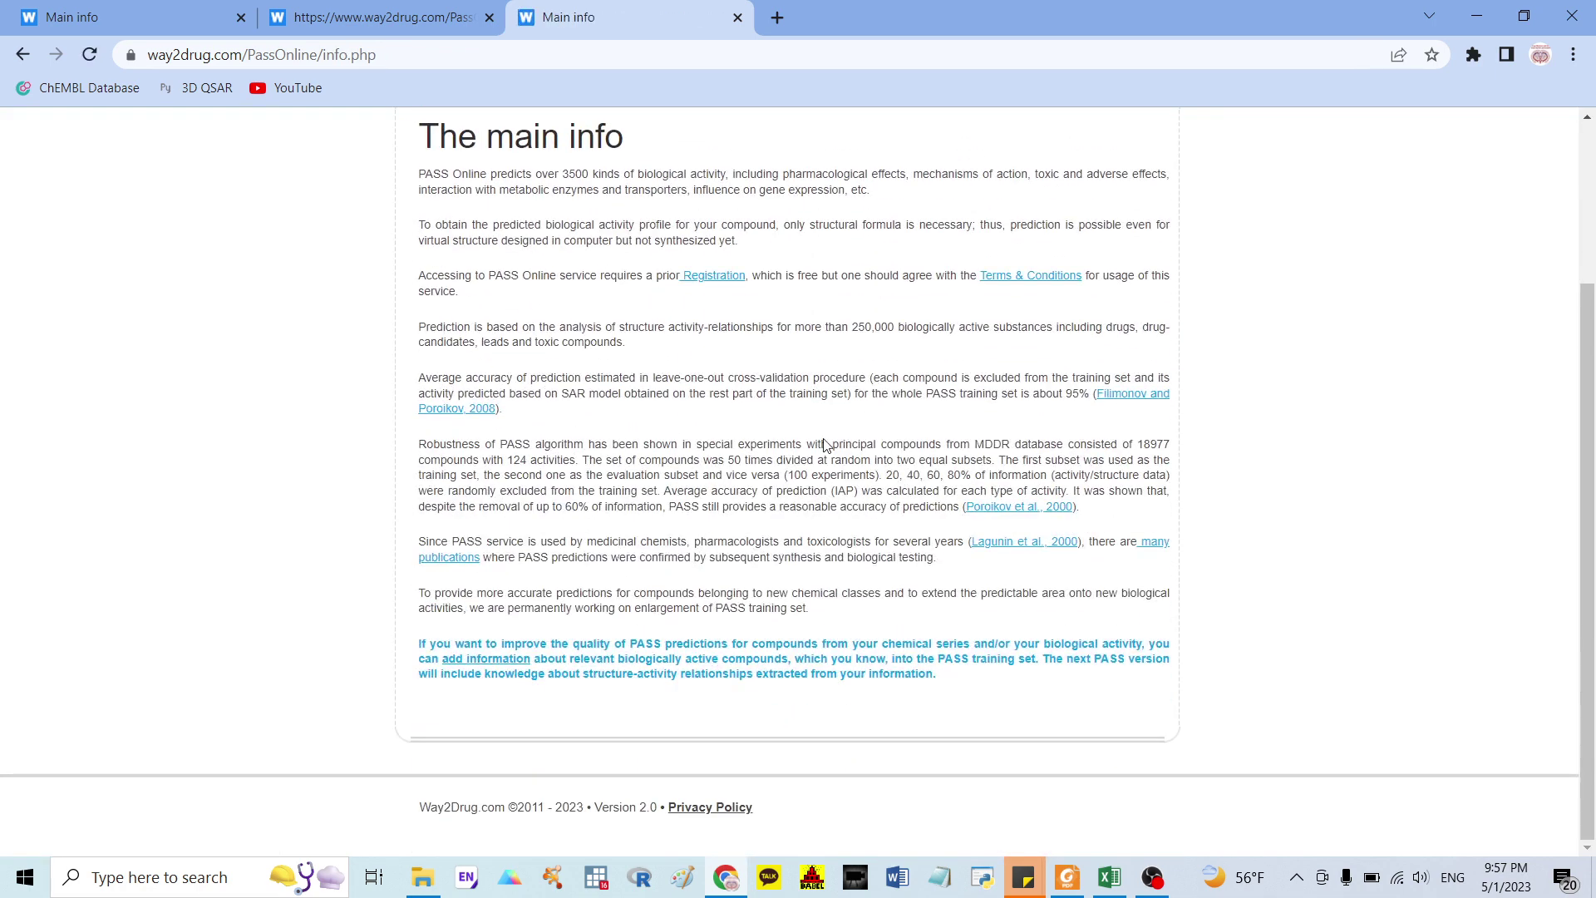
{"action": "scroll", "coordinate": [817, 486], "scroll_direction": "up", "scroll_amount": 2}
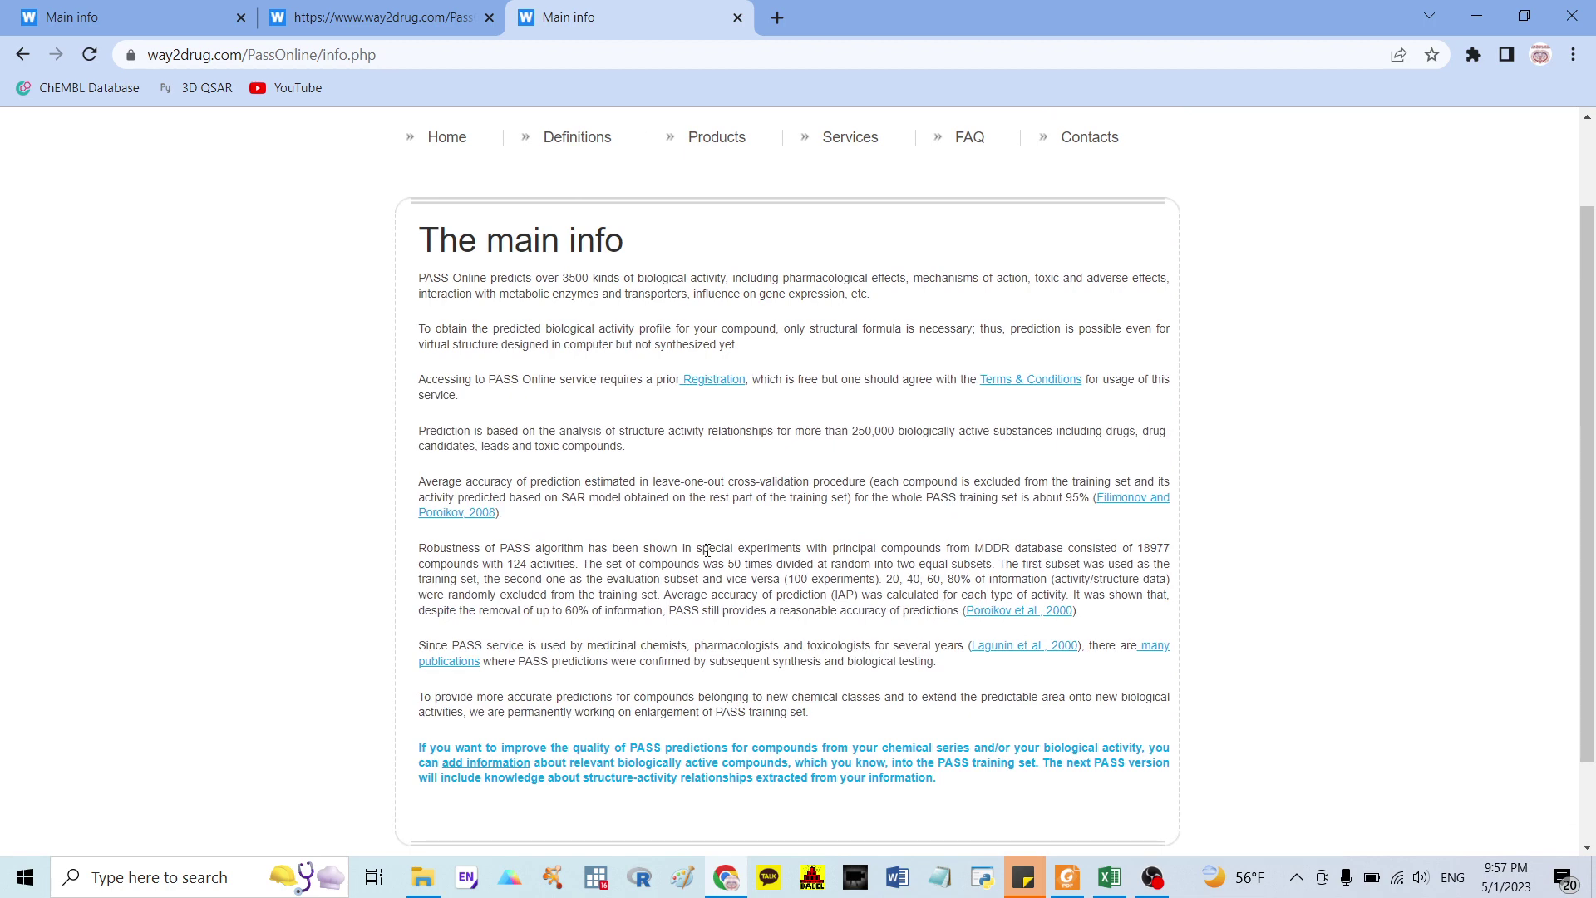
Return to the PASS Online prediction page and open the SMILES entry form for predicting a new compound.
{"action": "left_click", "coordinate": [420, 14]}
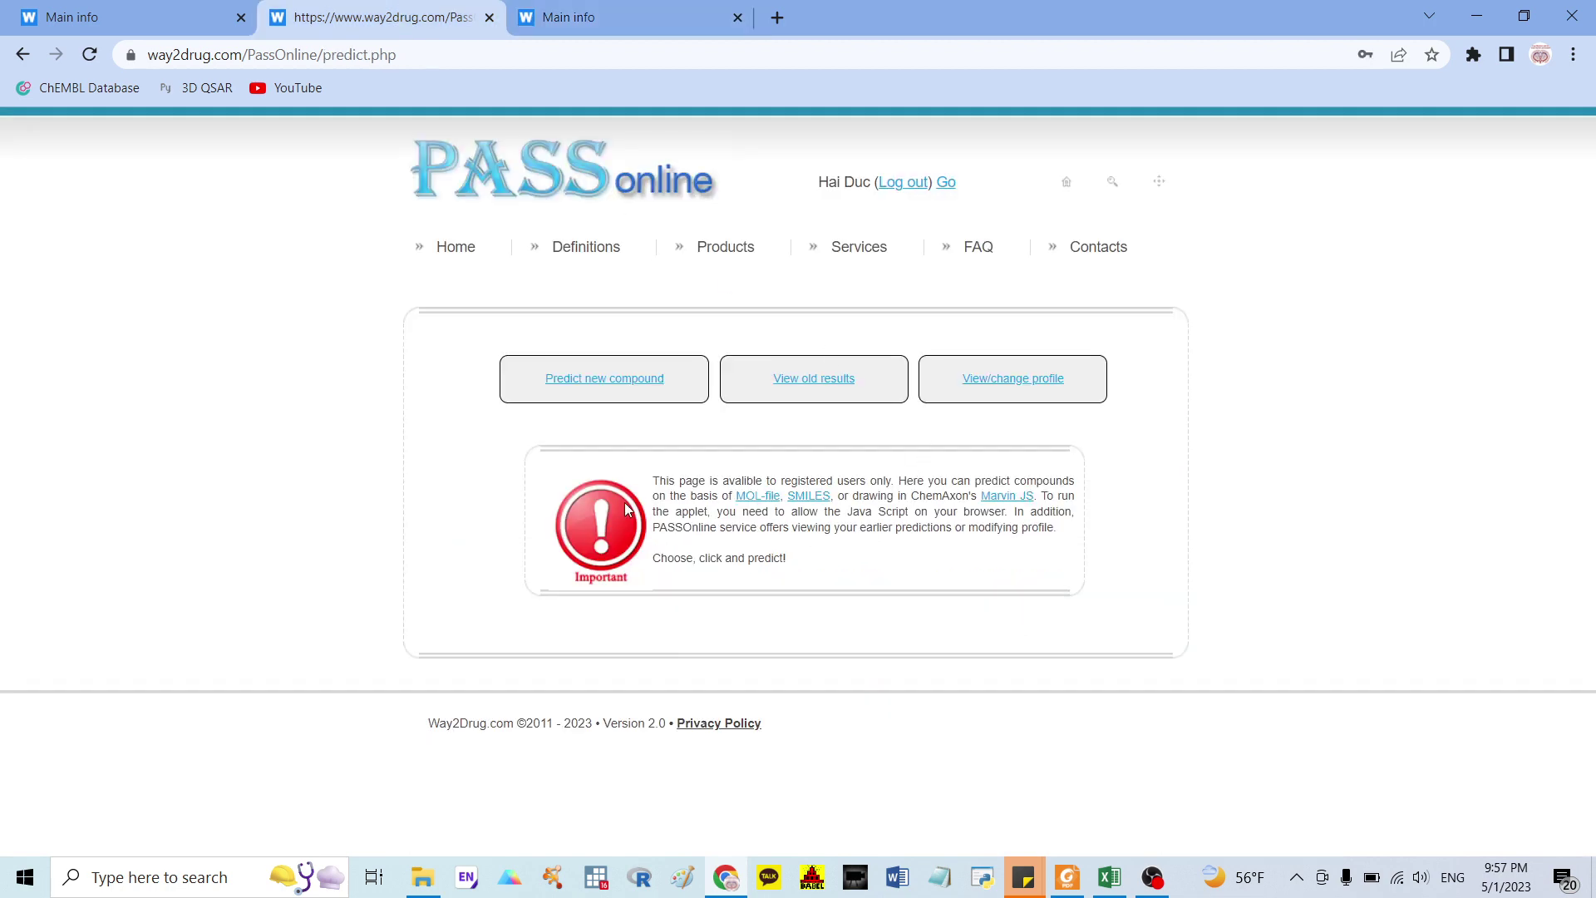
{"action": "left_click", "coordinate": [608, 388]}
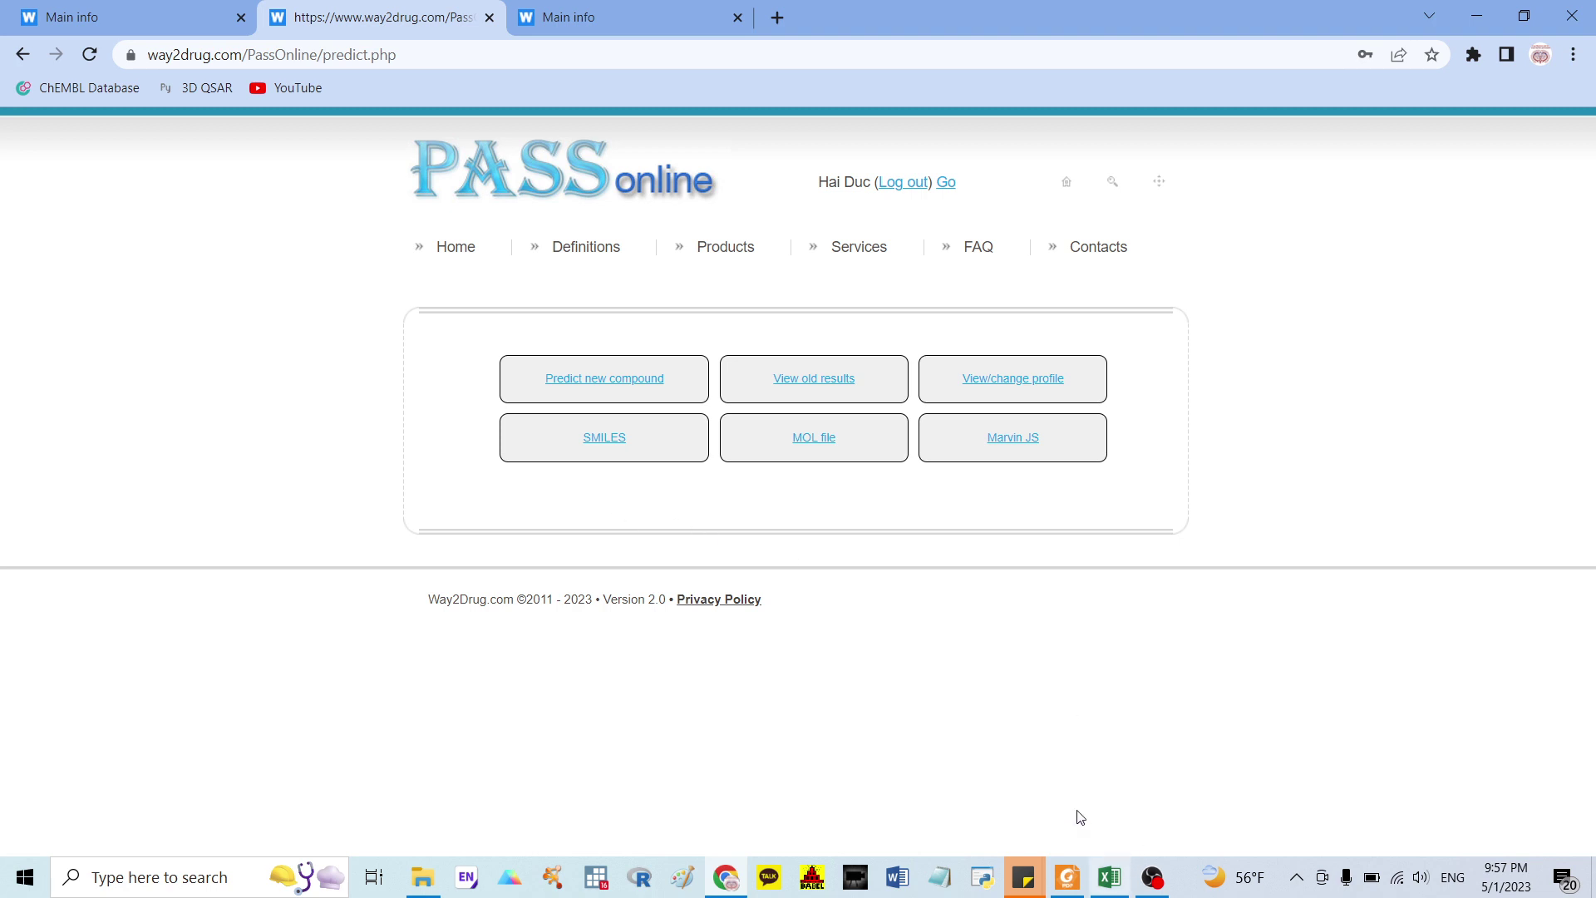
{"action": "left_click", "coordinate": [605, 442]}
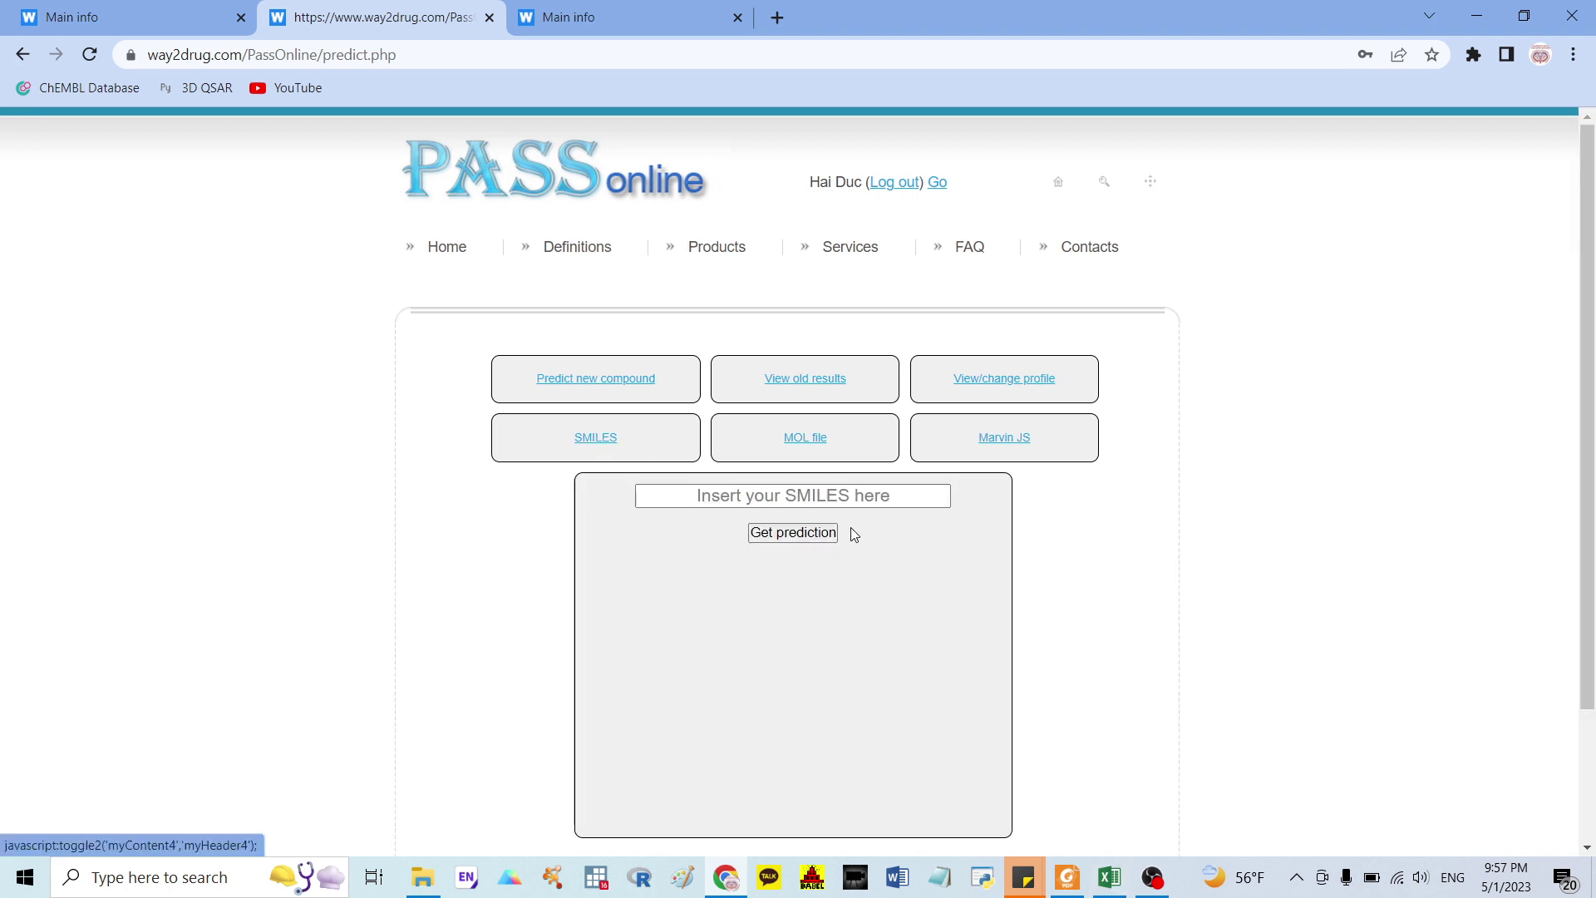
{"action": "scroll", "coordinate": [854, 534], "scroll_direction": "down", "scroll_amount": 2}
Switch to the bioactivity workbook in Excel and copy C25's SMILES string from cell B2, then minimize the workbook.
{"action": "left_click", "coordinate": [1110, 877]}
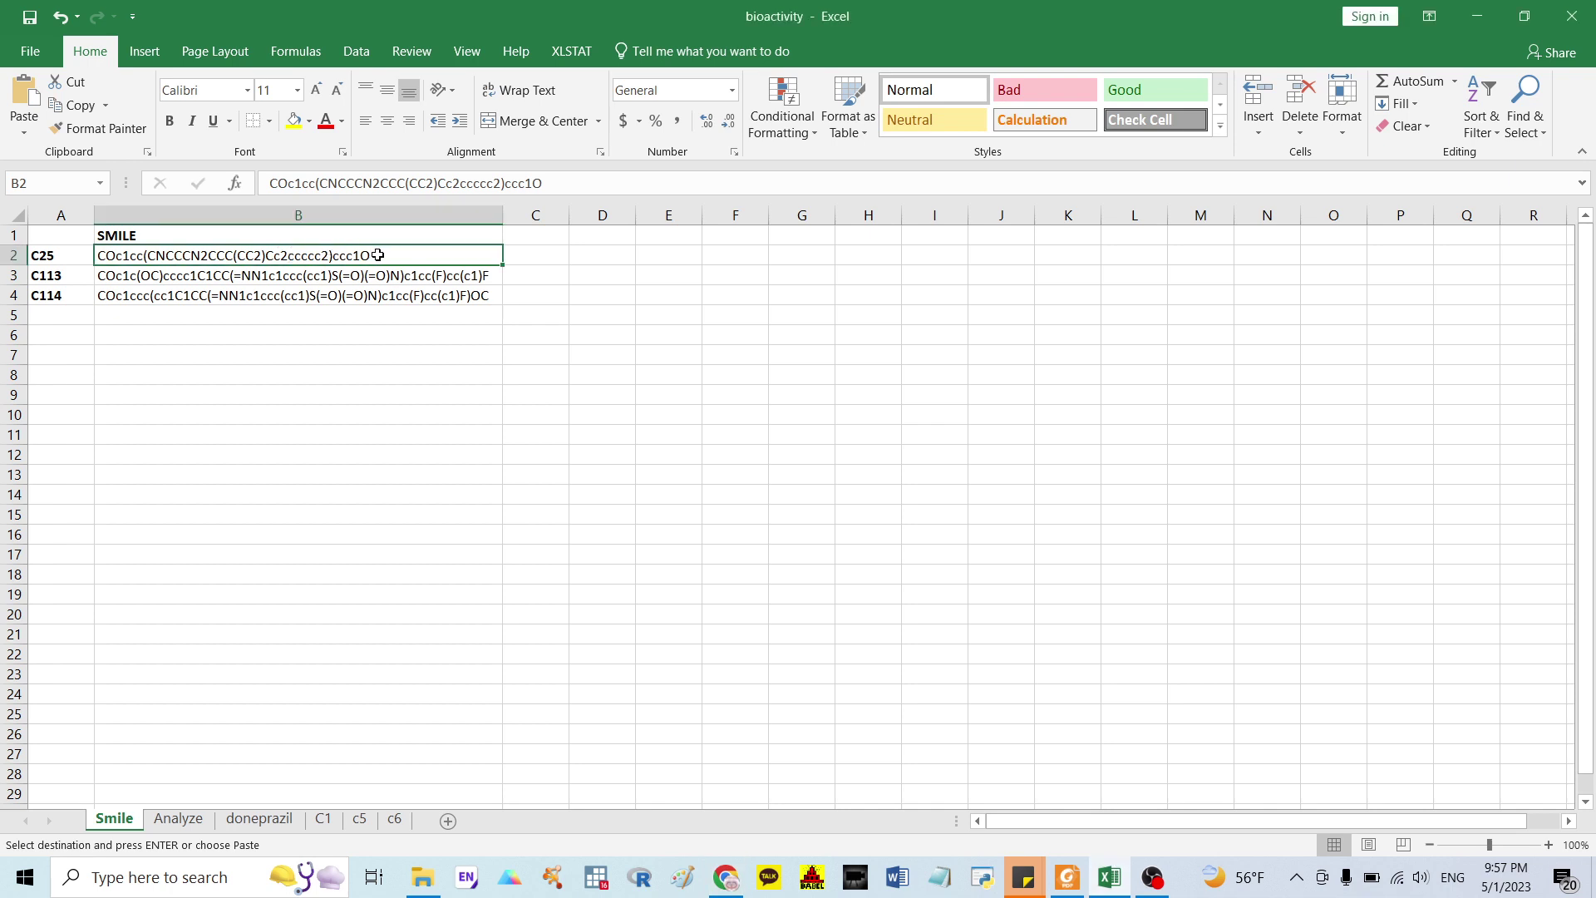
{"action": "double_click", "coordinate": [377, 256]}
{"action": "left_click_drag", "start_coordinate": [378, 256], "coordinate": [77, 227]}
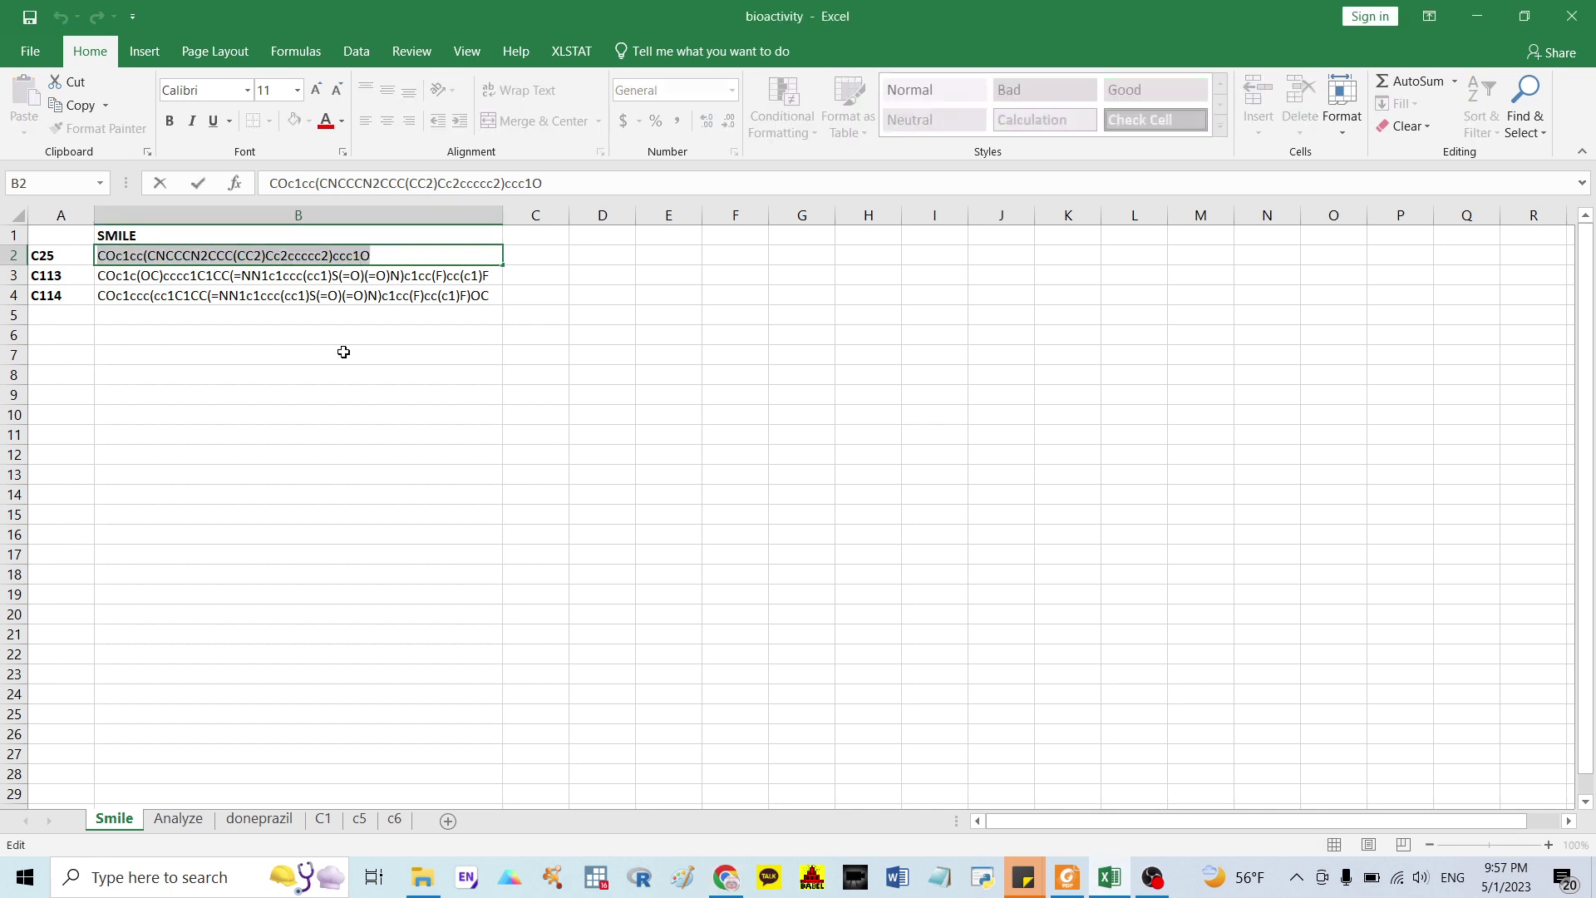
{"action": "key", "text": "ctrl+c"}
{"action": "left_click", "coordinate": [1474, 23]}
Paste the copied C25 SMILES string into the PASS Online form and request its activity prediction.
{"action": "left_click", "coordinate": [870, 328]}
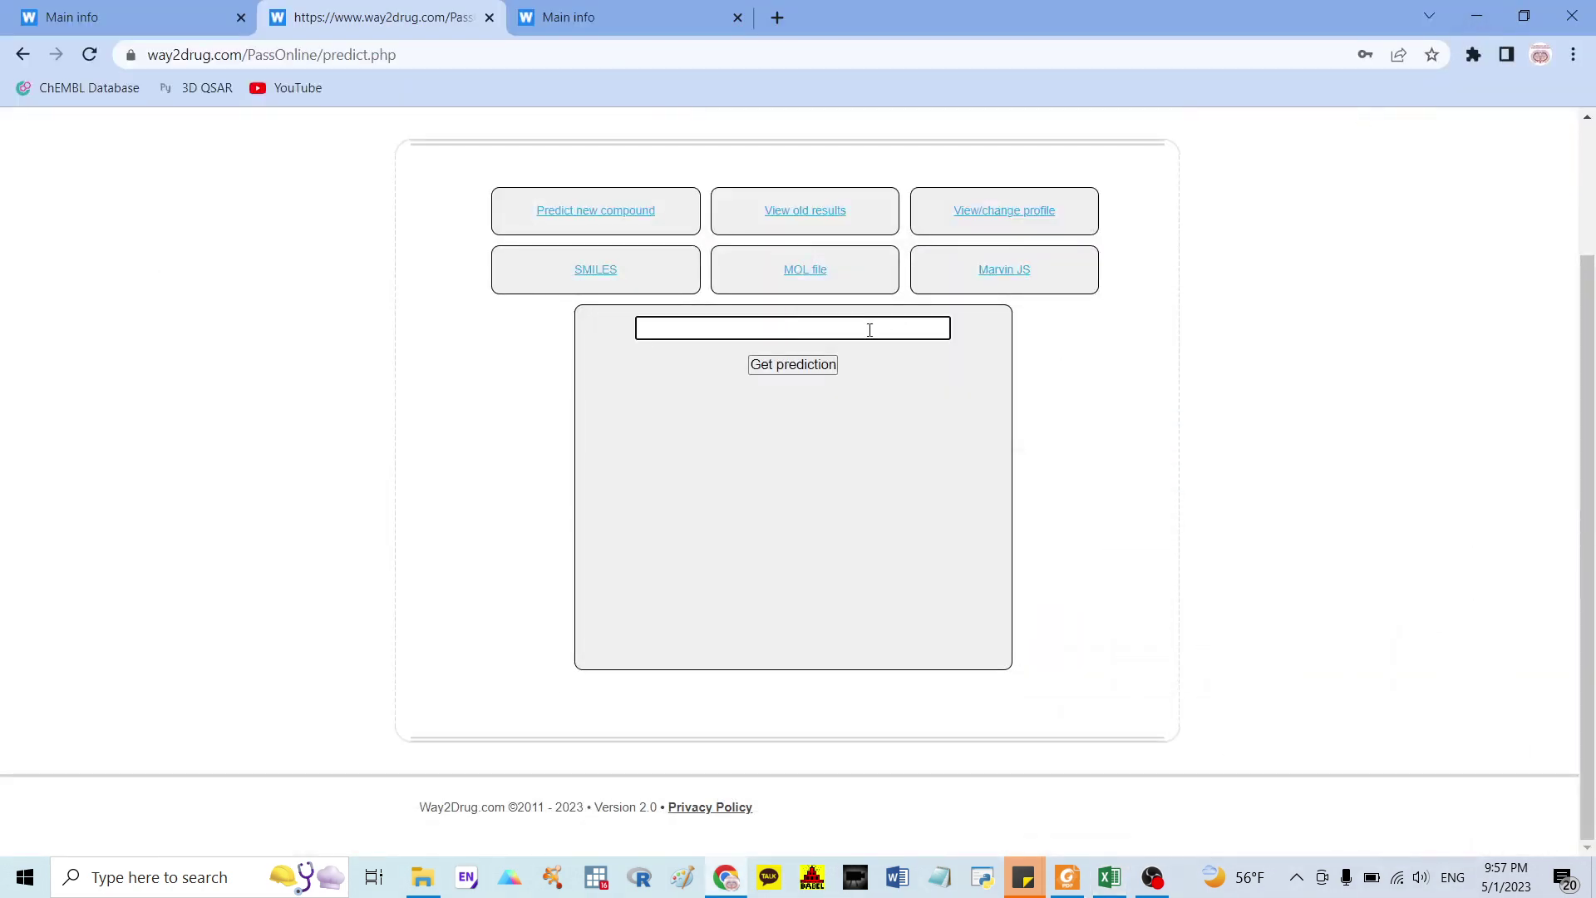
{"action": "key", "text": "ctrl+v"}
{"action": "left_click", "coordinate": [797, 372]}
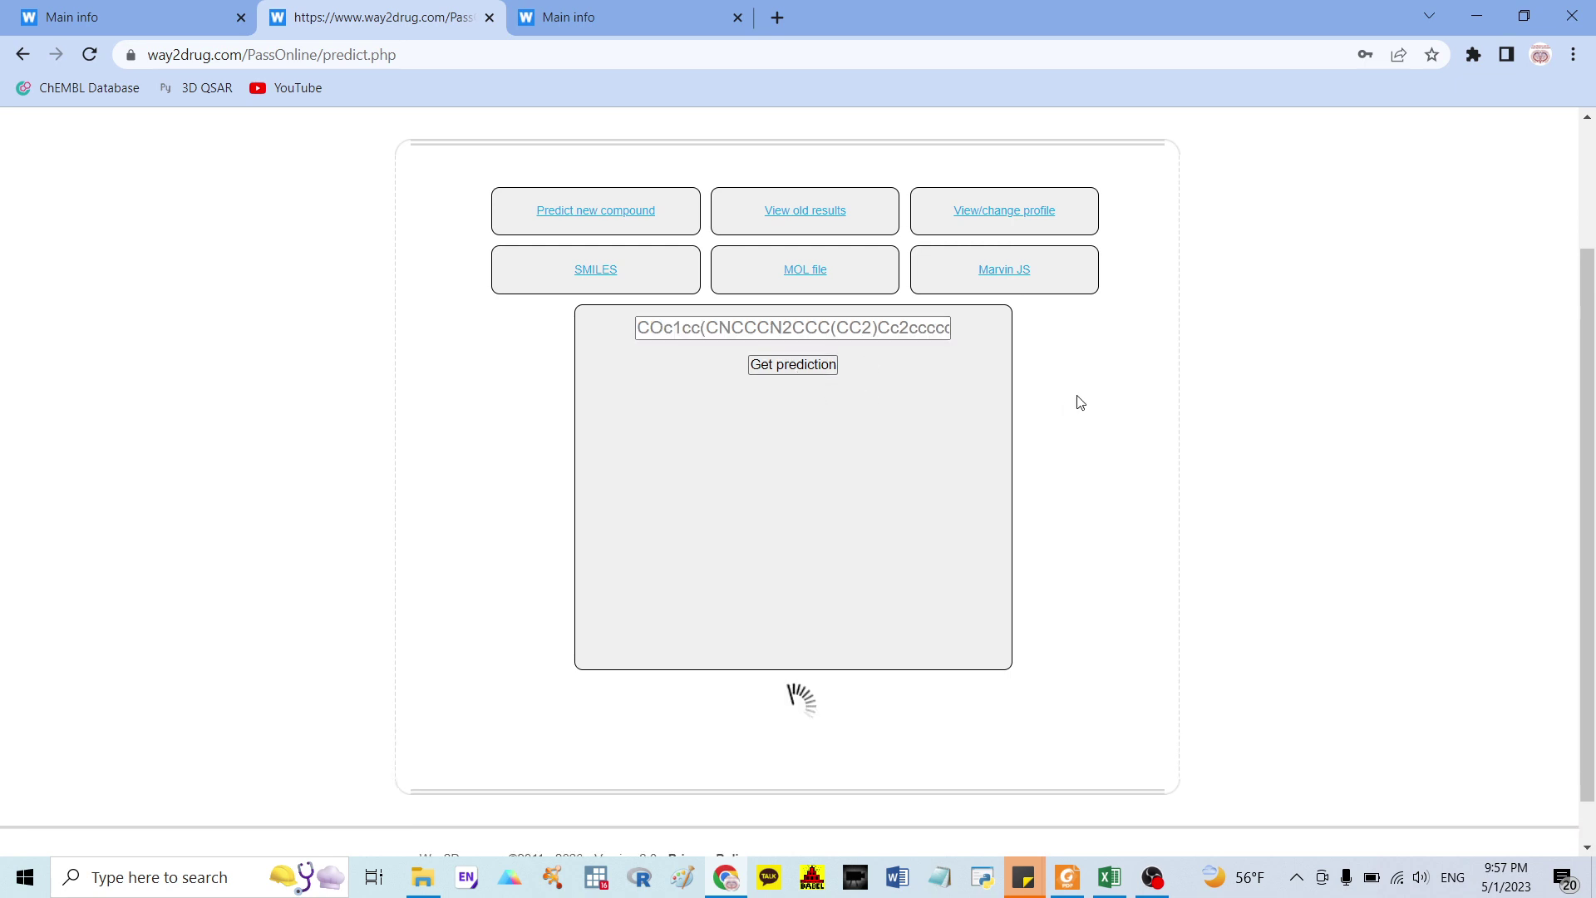
Review C25's predicted activities on the results page and copy the complete table with its Pa, Pi and Activity columns.
{"action": "scroll", "coordinate": [1097, 388], "scroll_direction": "down", "scroll_amount": 5}
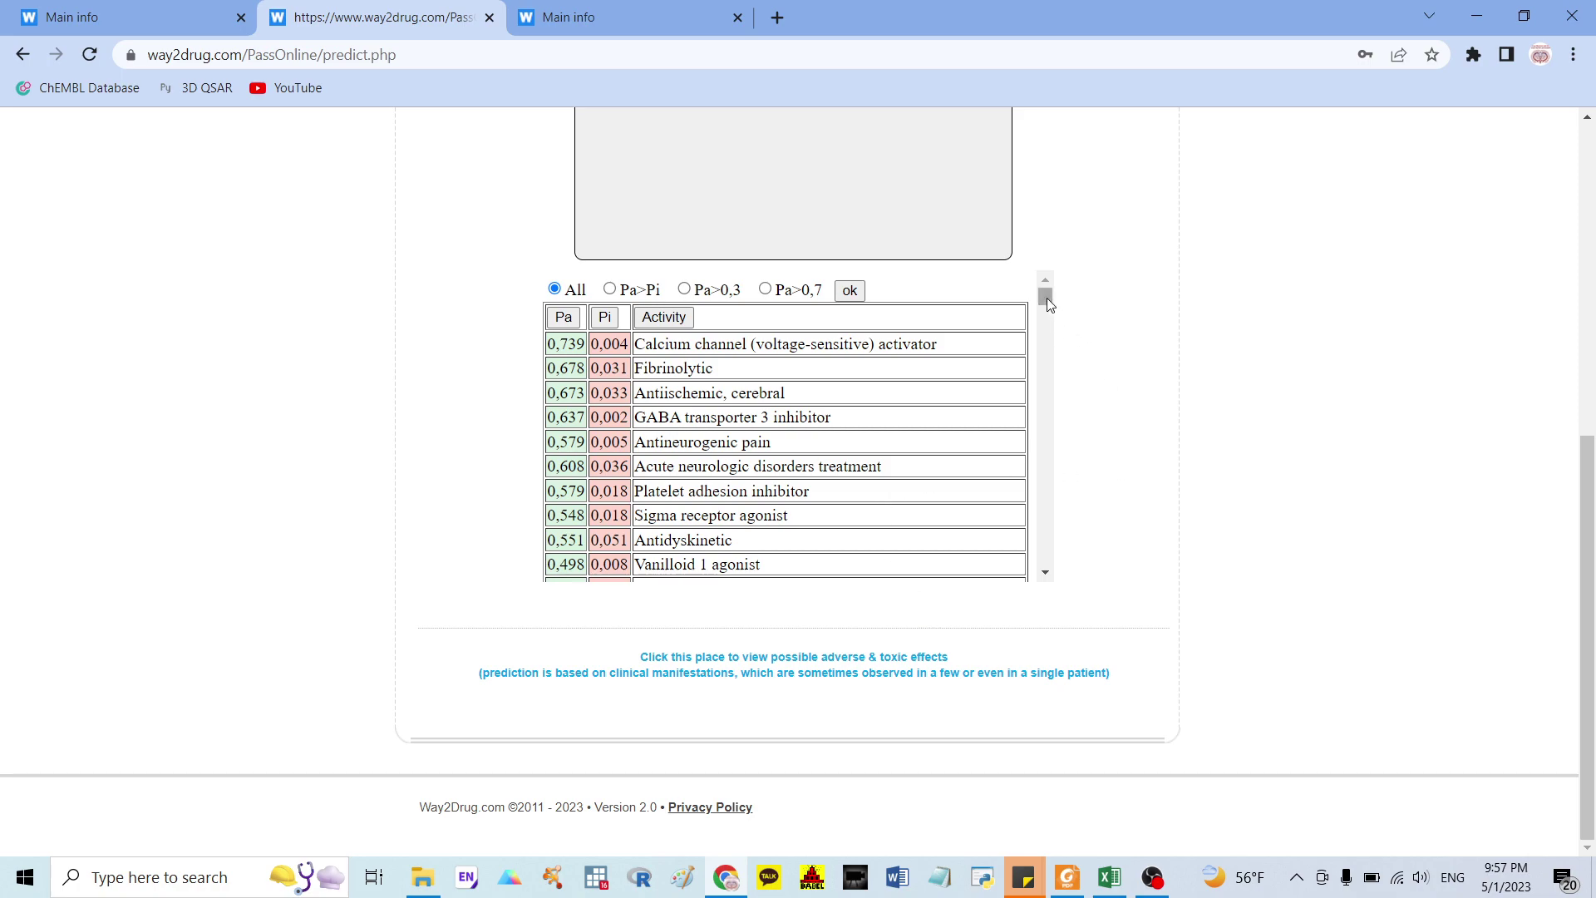
{"action": "mouse_move", "coordinate": [1046, 297]}
{"action": "left_mouse_down"}
{"action": "mouse_move", "coordinate": [1040, 570]}
{"action": "mouse_move", "coordinate": [1043, 287]}
{"action": "left_mouse_up"}
{"action": "left_click", "coordinate": [611, 290]}
{"action": "left_click", "coordinate": [765, 290]}
{"action": "left_click_drag", "start_coordinate": [545, 286], "coordinate": [838, 630]}
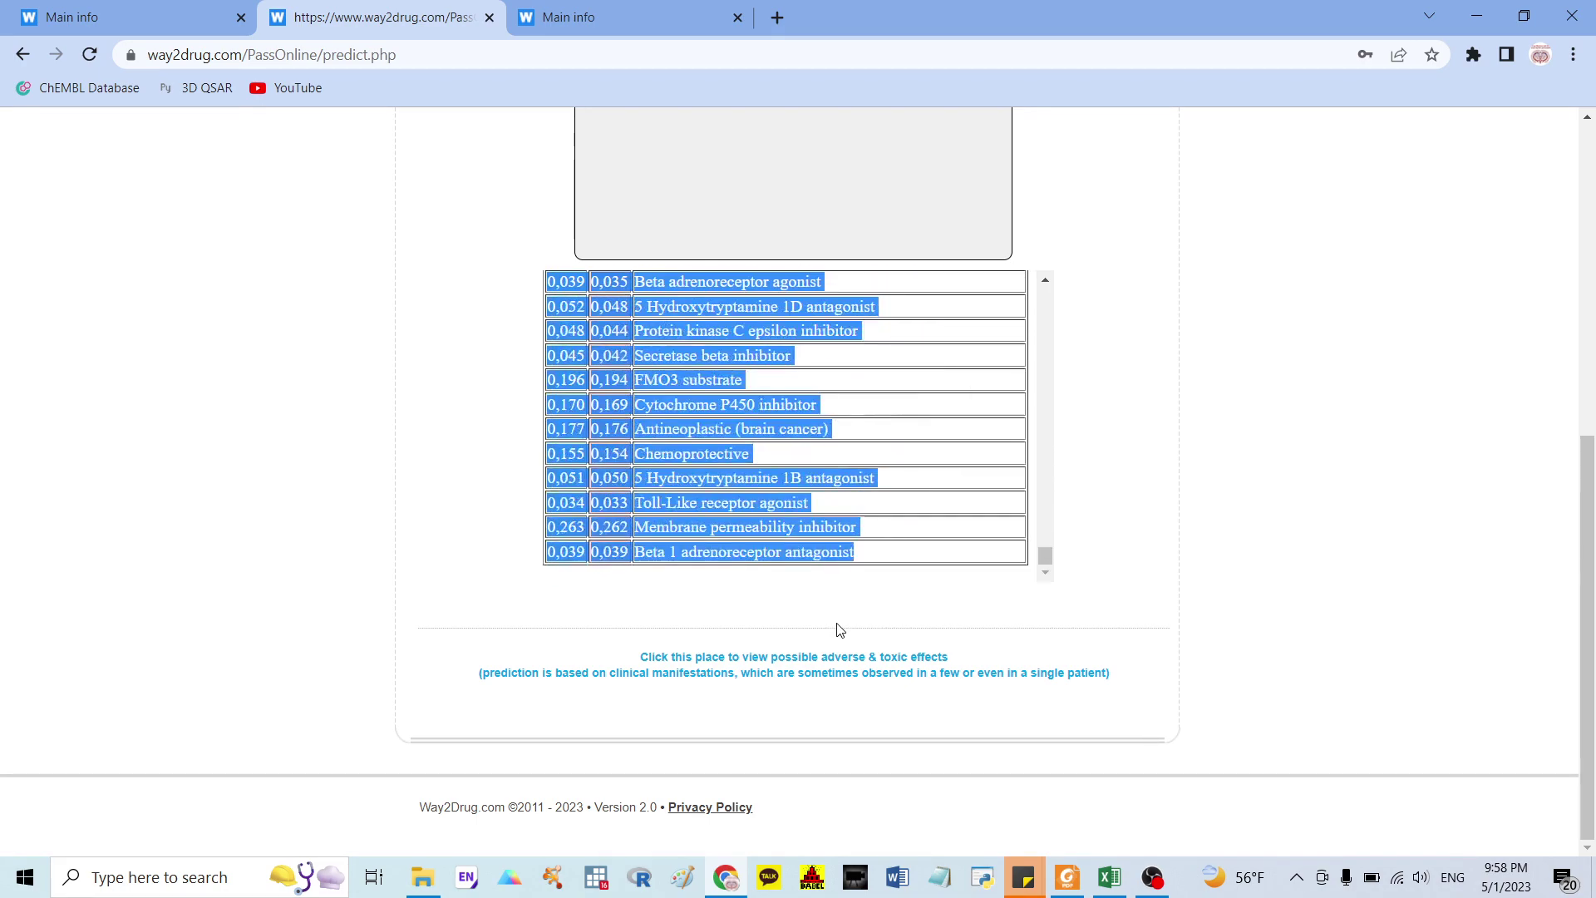
Switch to the bioactivity workbook in Excel and paste the copied prediction table into the C1 sheet starting at cell F1.
{"action": "left_click", "coordinate": [1110, 877]}
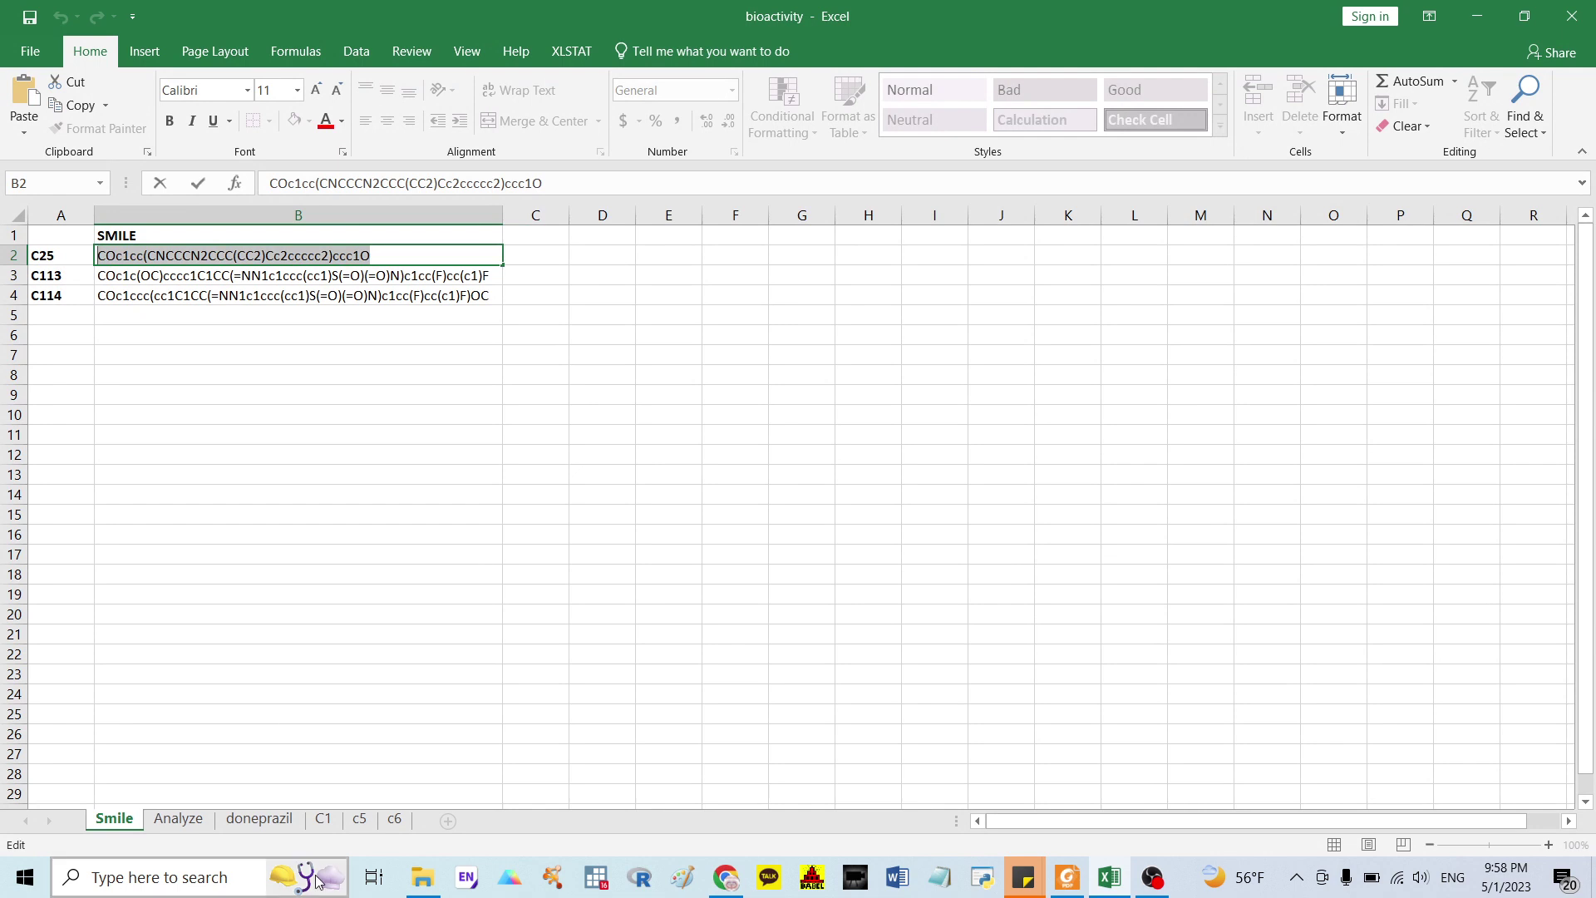
{"action": "left_click", "coordinate": [323, 819]}
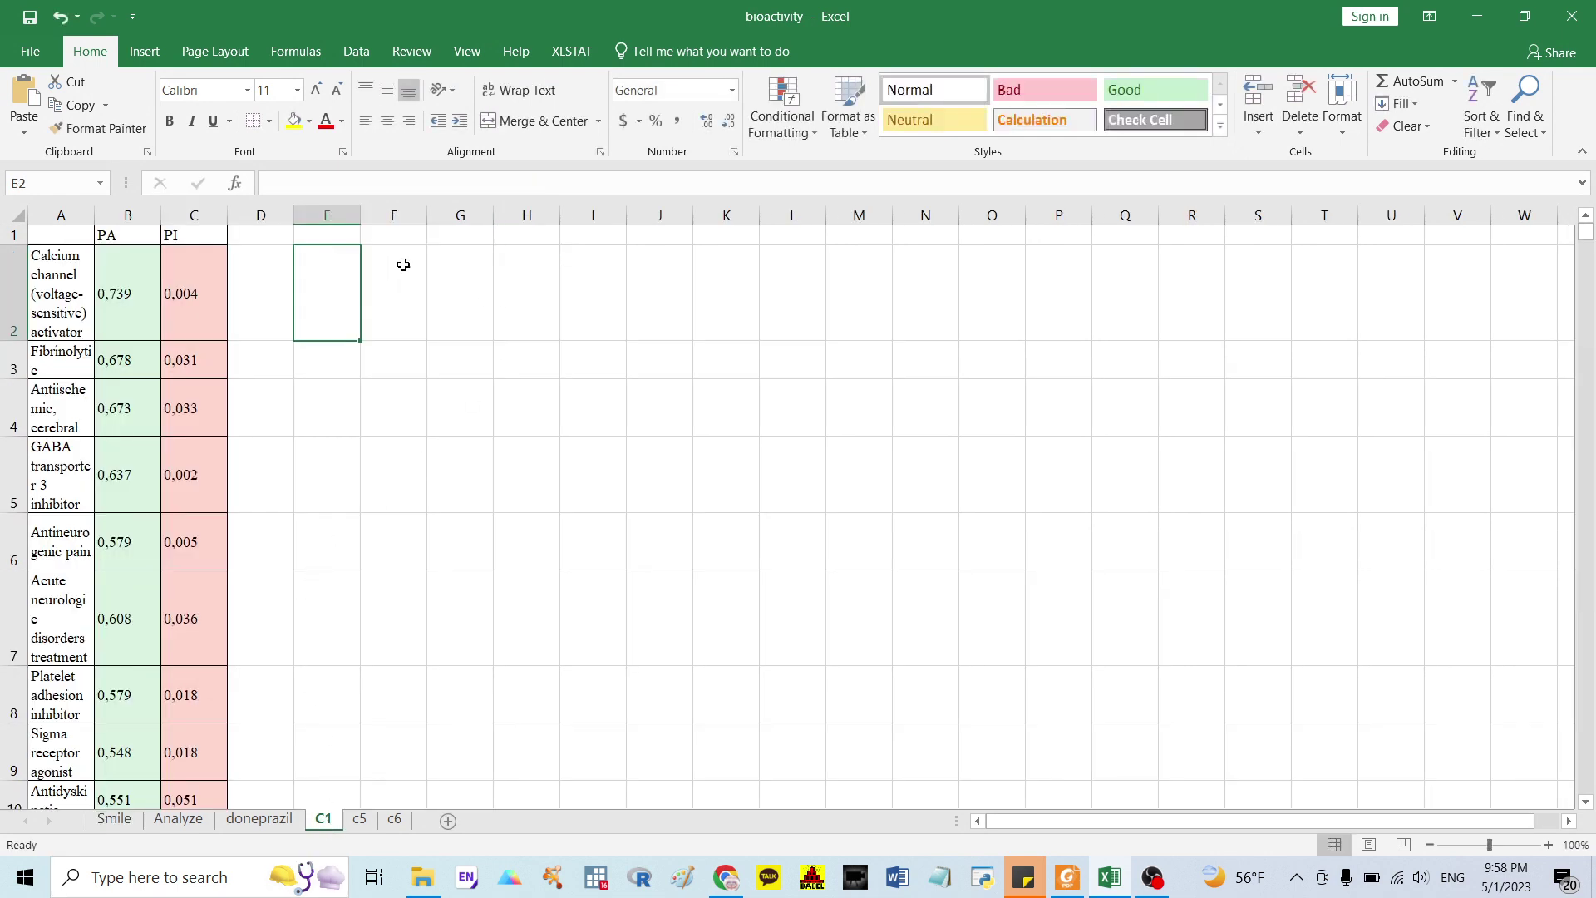
{"action": "left_click", "coordinate": [394, 237]}
{"action": "key", "text": "ctrl+v"}
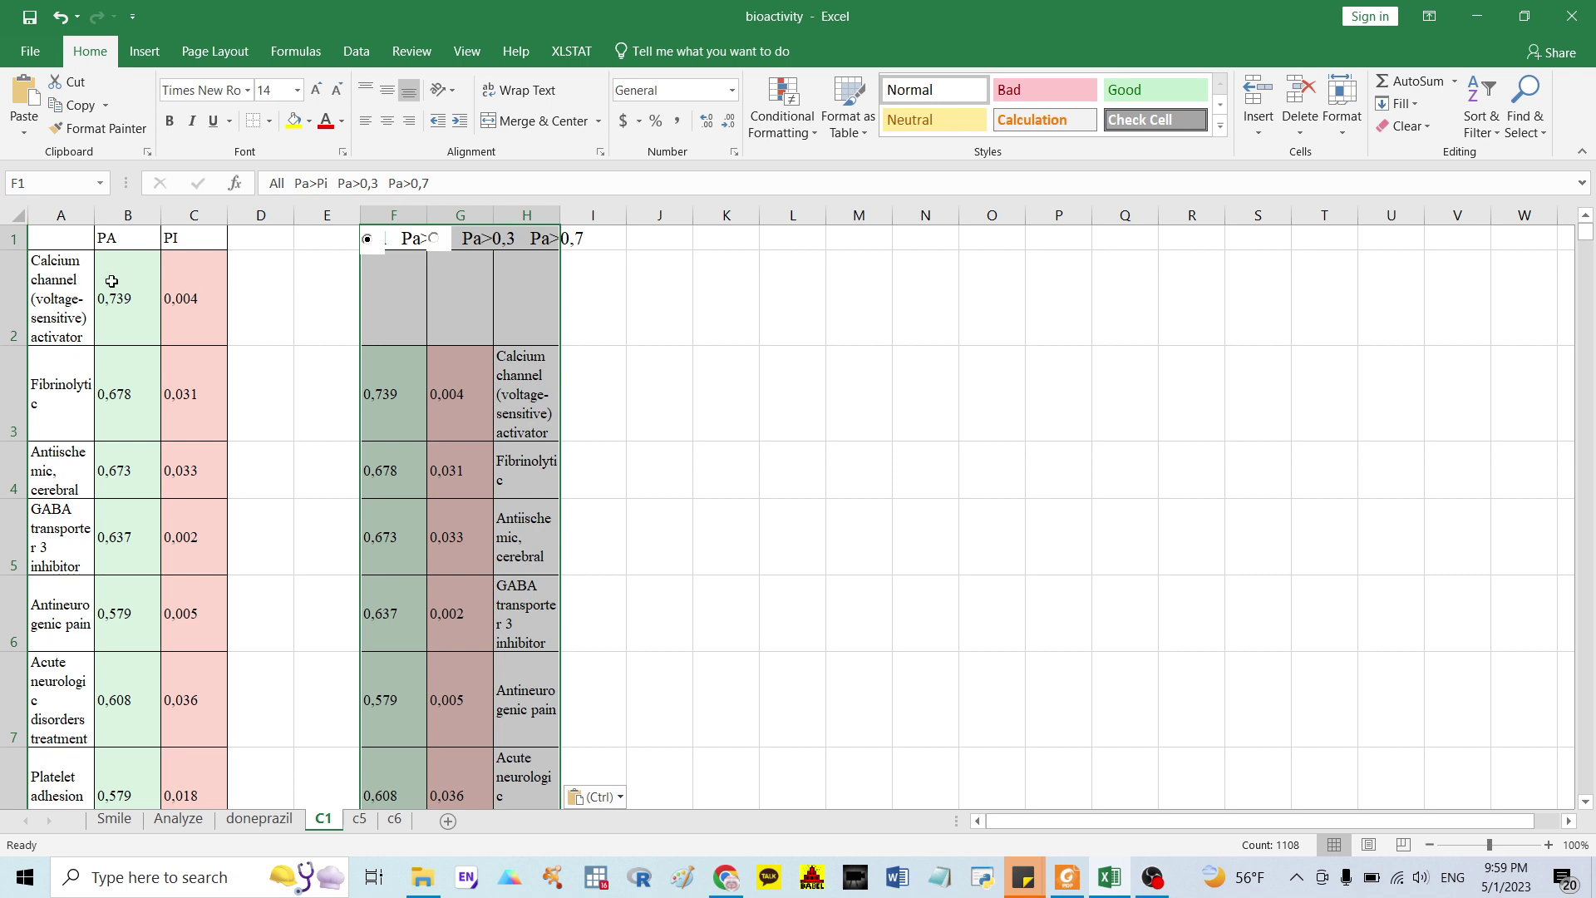
Move the pasted activity names from column H to column E, ahead of the Pa and Pi values.
{"action": "left_click", "coordinate": [397, 209]}
{"action": "left_click_drag", "start_coordinate": [396, 210], "coordinate": [464, 216]}
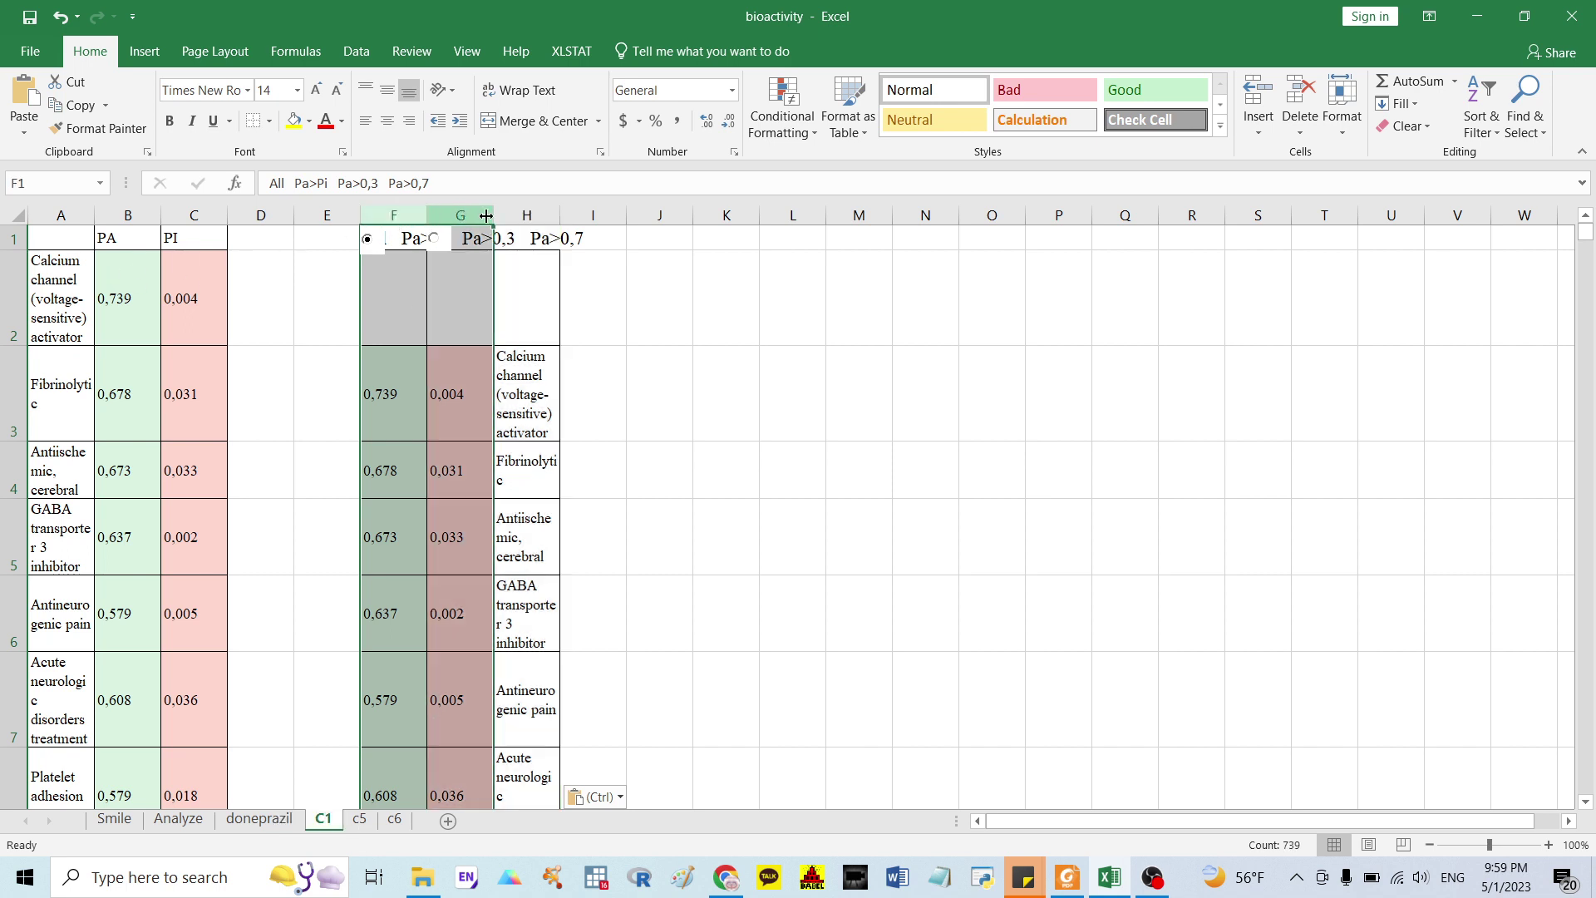
{"action": "left_click", "coordinate": [530, 209]}
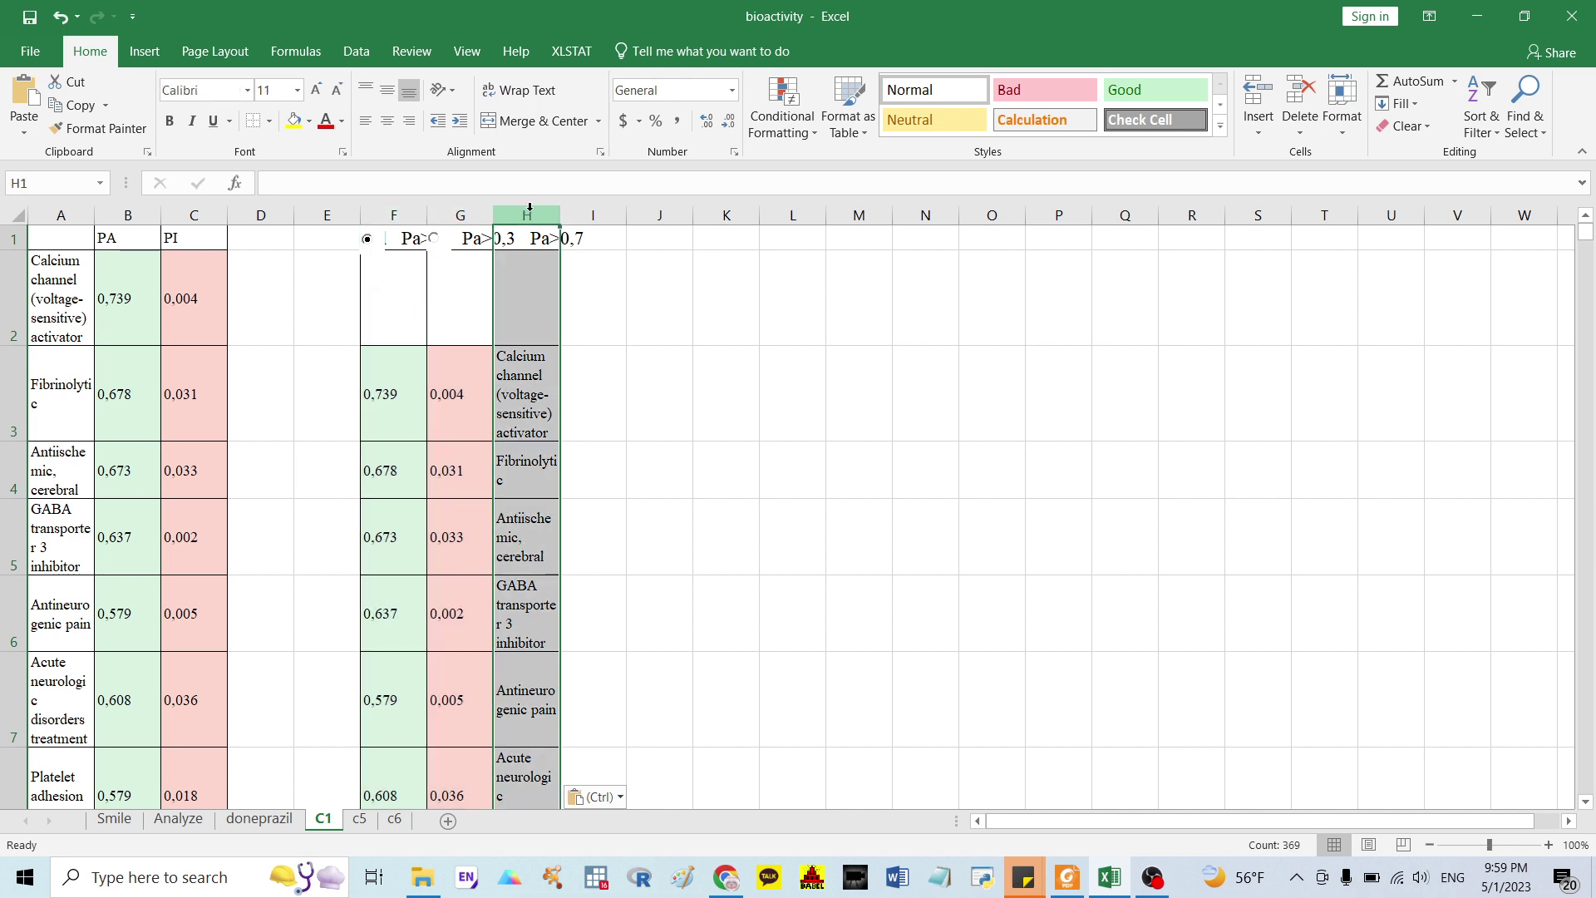
{"action": "key", "text": "ctrl+c"}
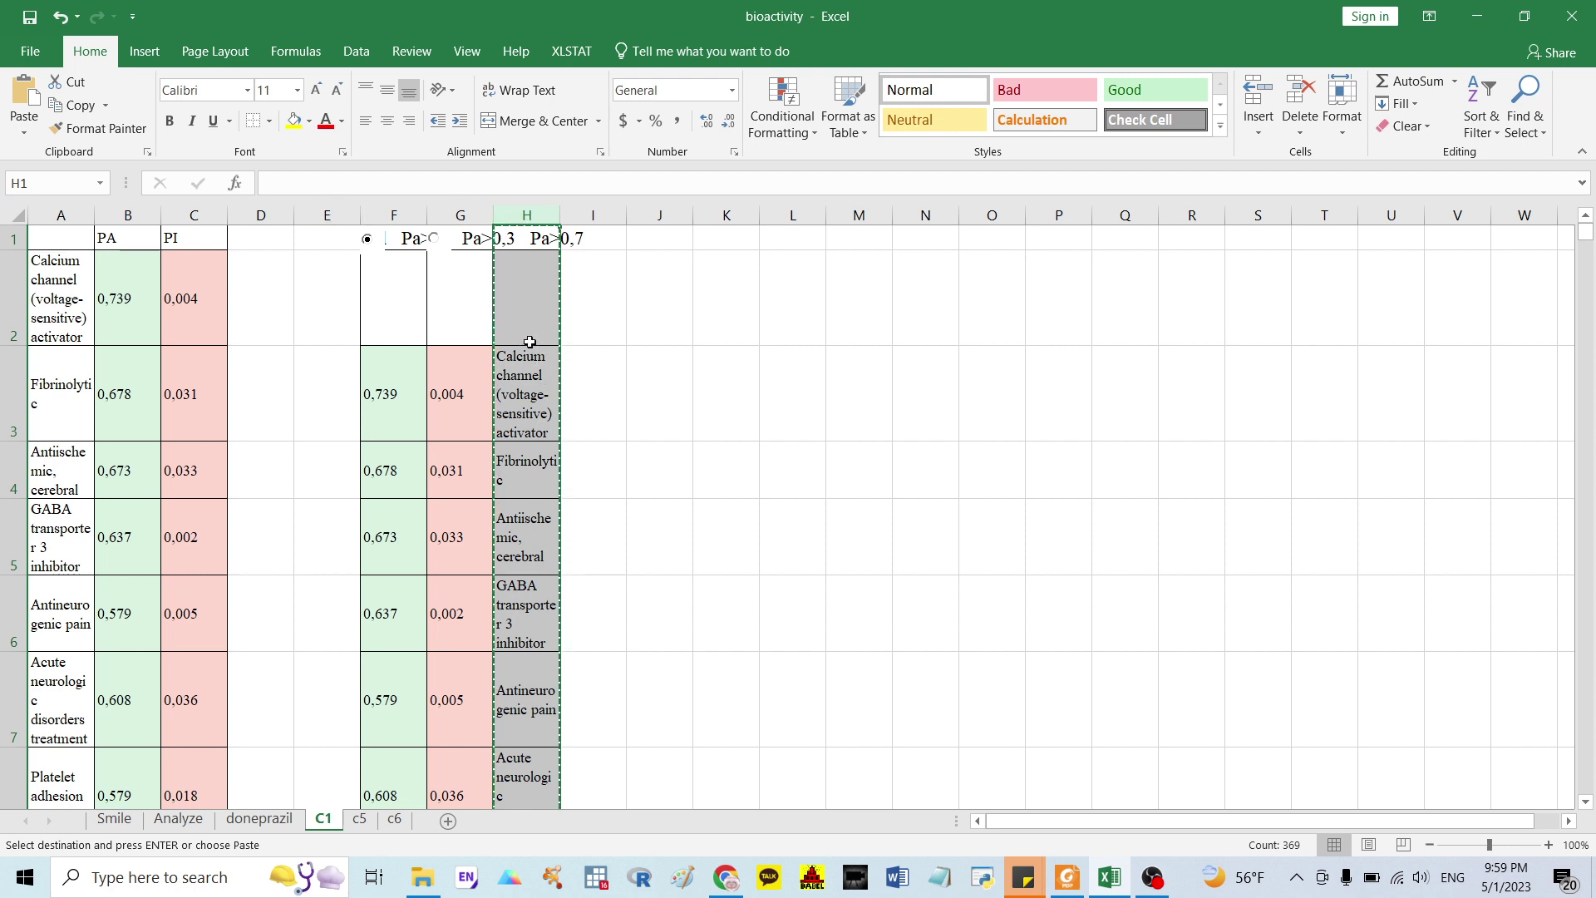
{"action": "left_click", "coordinate": [321, 214]}
{"action": "key", "text": "ctrl+v"}
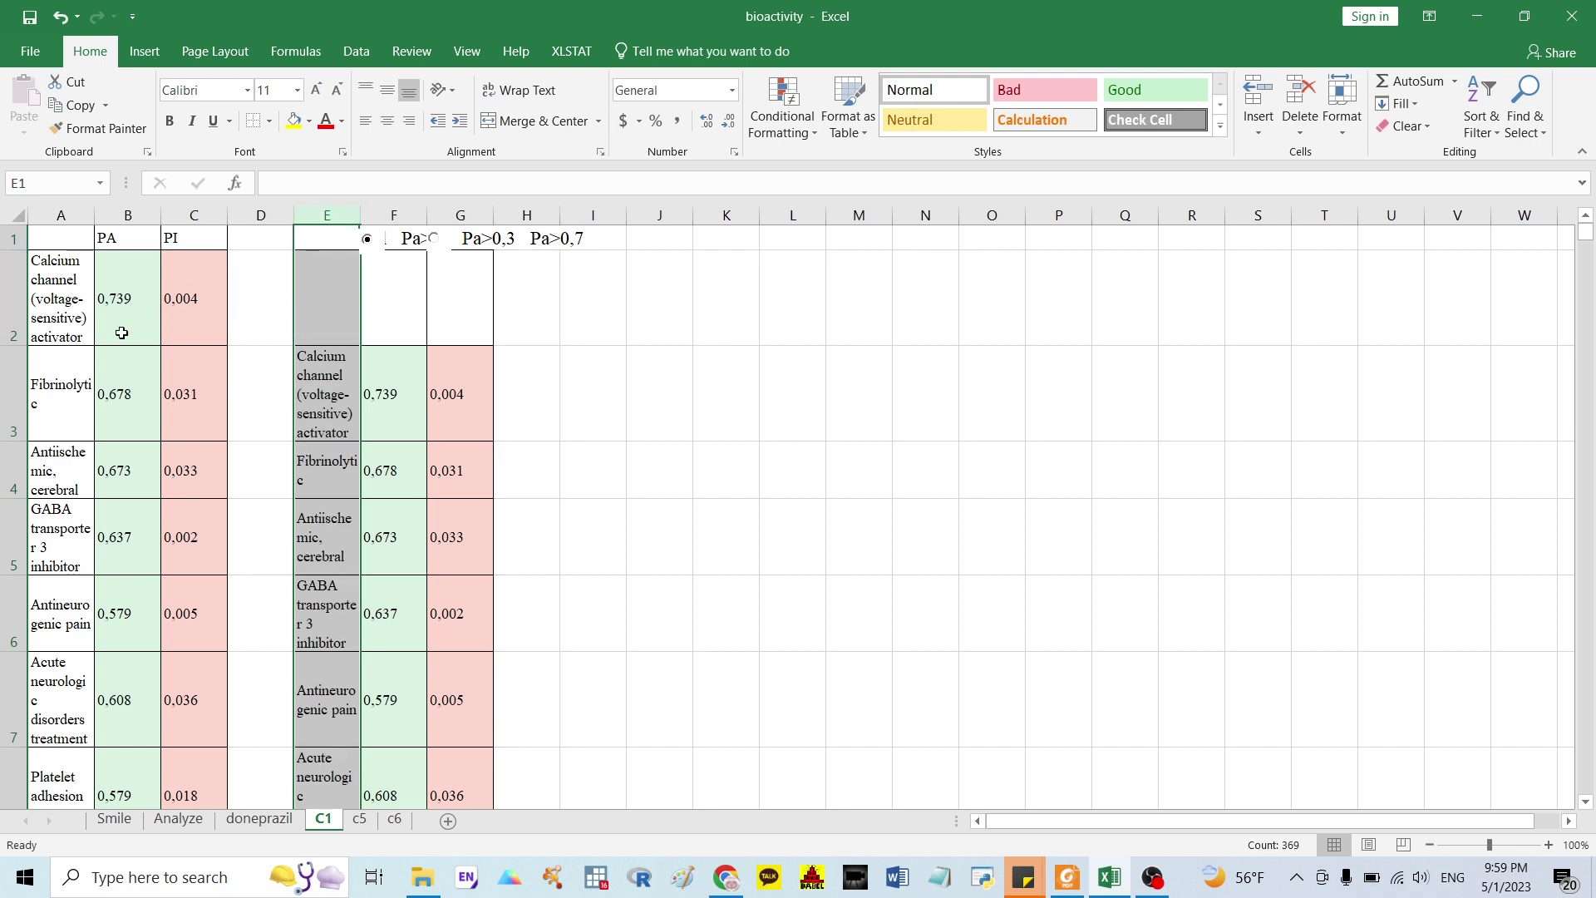
Clear and delete columns E to I on the C1 sheet, removing the pasted duplicate prediction table.
{"action": "left_click_drag", "start_coordinate": [301, 216], "coordinate": [592, 241]}
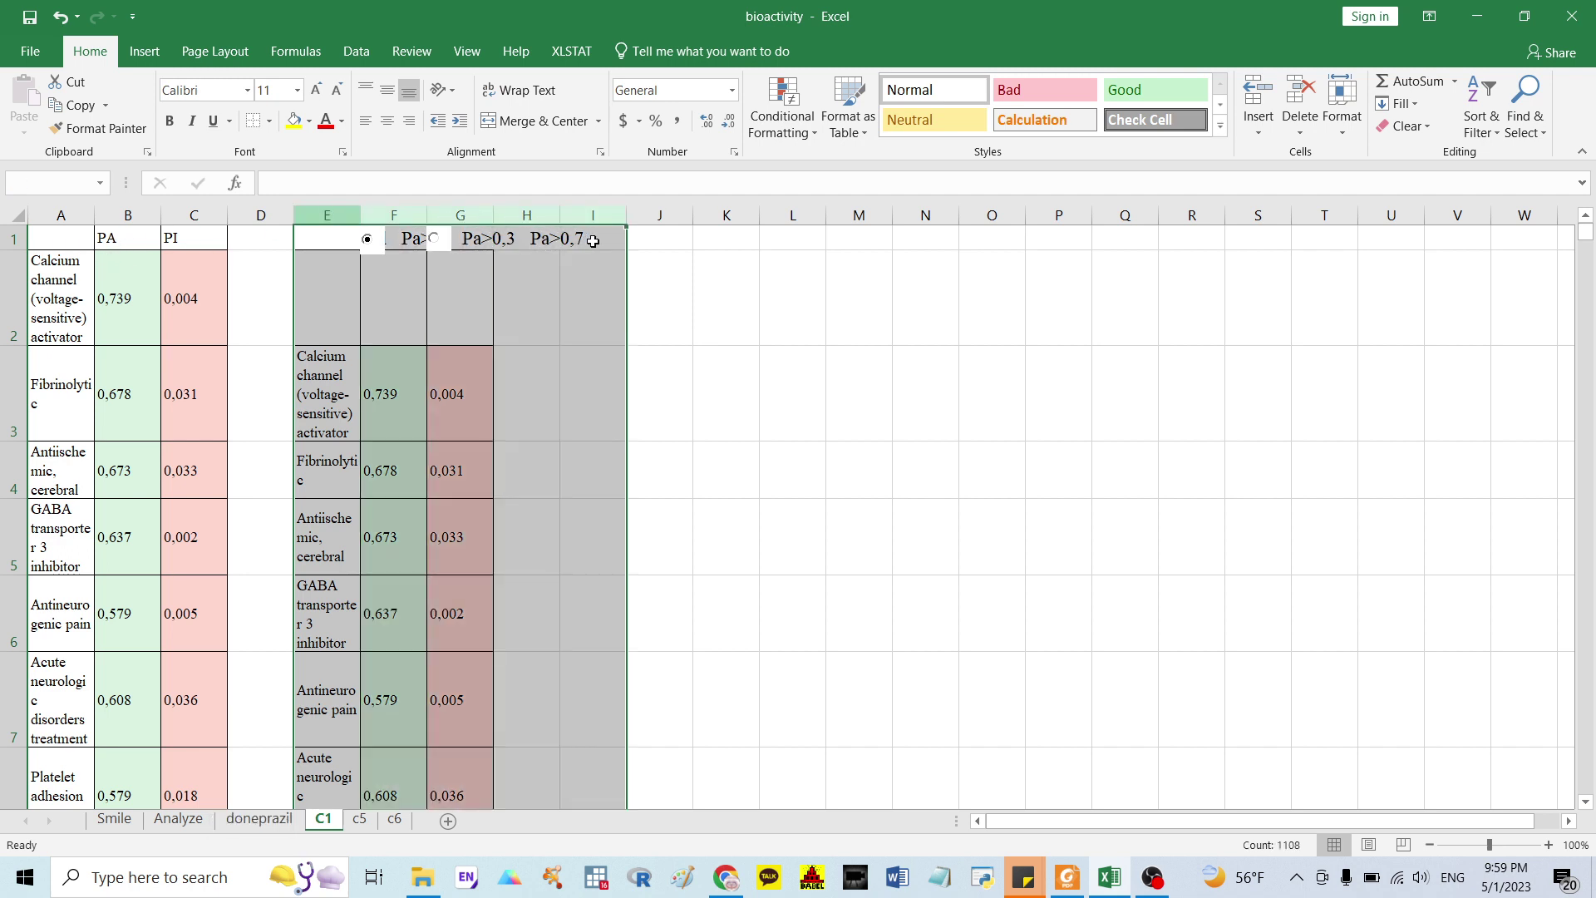
{"action": "key", "text": "Delete"}
{"action": "right_click", "coordinate": [368, 219]}
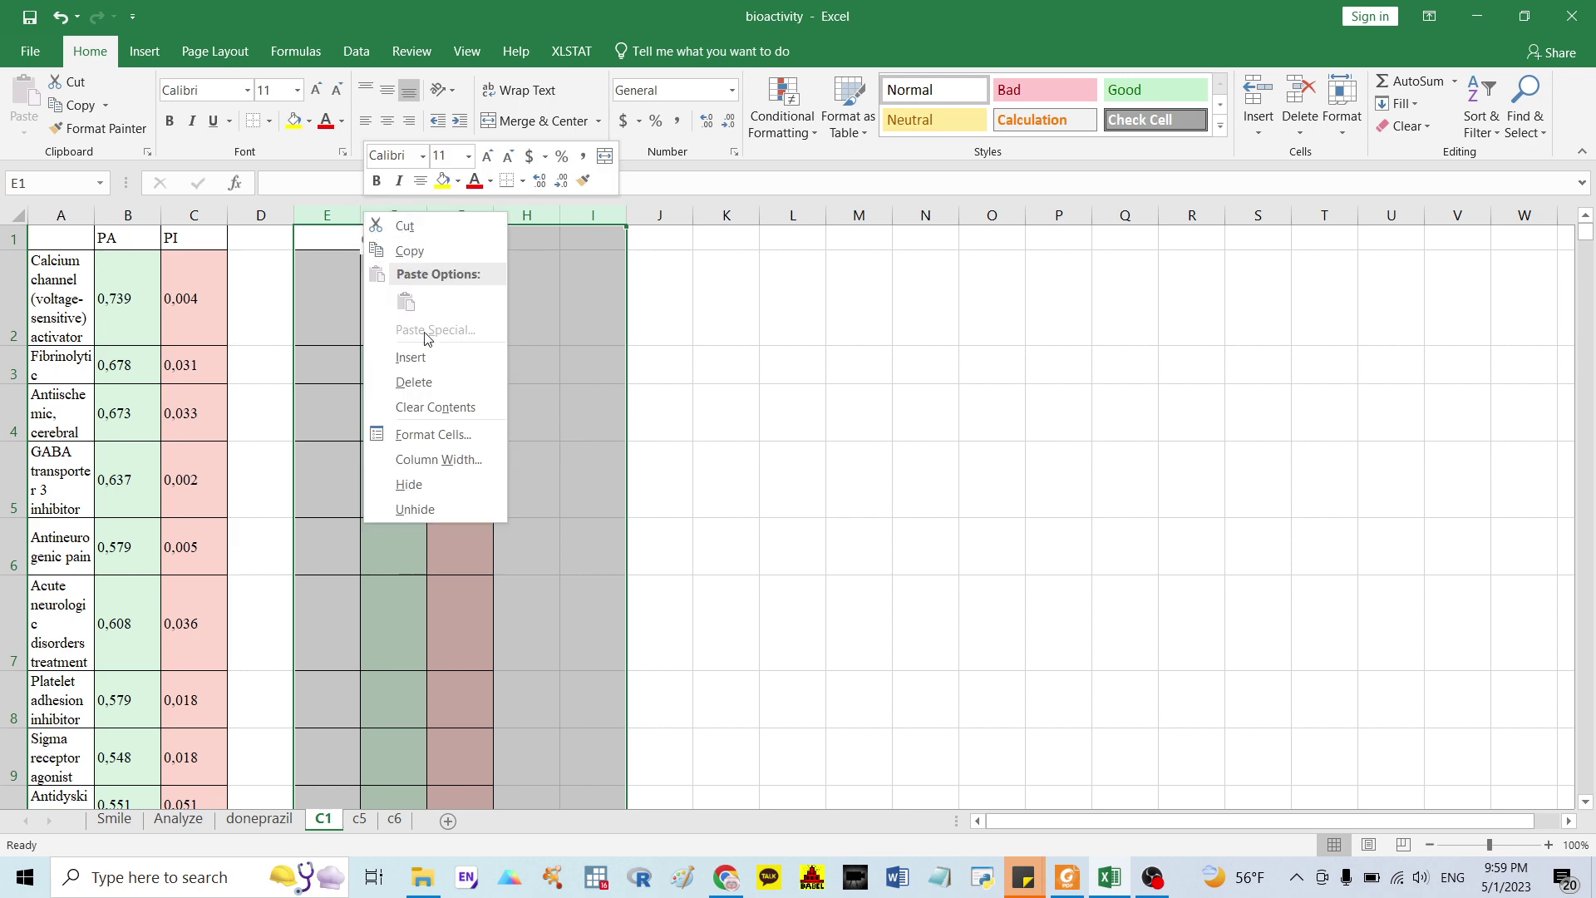
{"action": "left_click", "coordinate": [407, 378]}
{"action": "left_click_drag", "start_coordinate": [681, 403], "coordinate": [695, 407]}
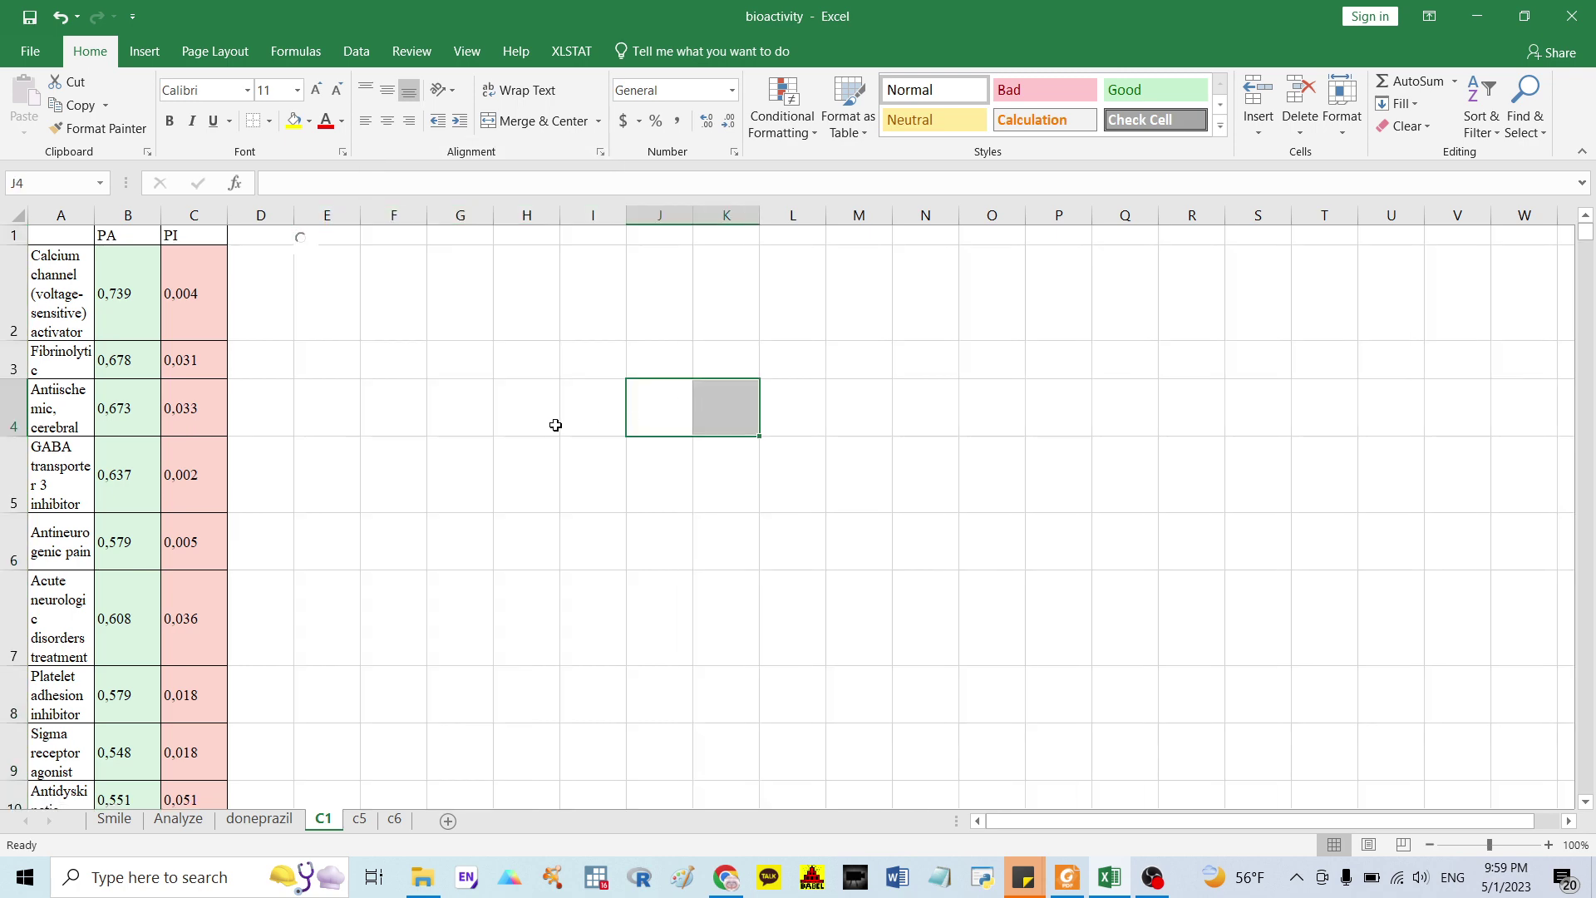
Switch back to the PASS Online results in Chrome and display C25's possible adverse and toxic effects.
{"action": "left_click", "coordinate": [726, 878]}
{"action": "left_click", "coordinate": [1284, 553]}
{"action": "scroll", "coordinate": [1183, 555], "scroll_direction": "up", "scroll_amount": 6}
{"action": "scroll", "coordinate": [1172, 556], "scroll_direction": "down", "scroll_amount": 6}
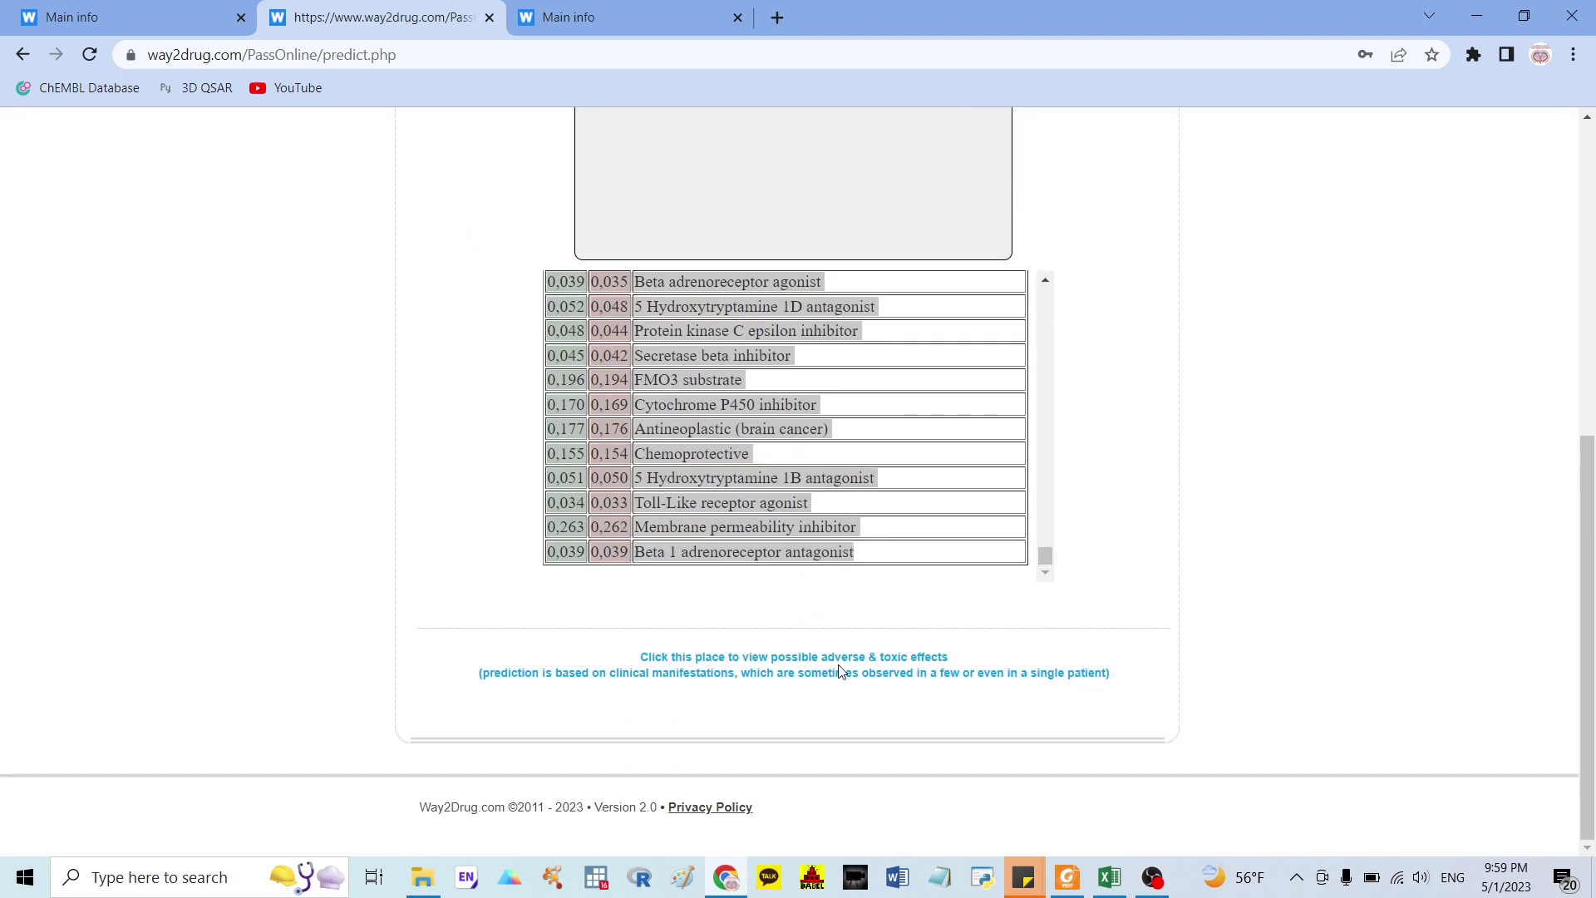
{"action": "left_click_drag", "start_coordinate": [823, 656], "coordinate": [986, 662]}
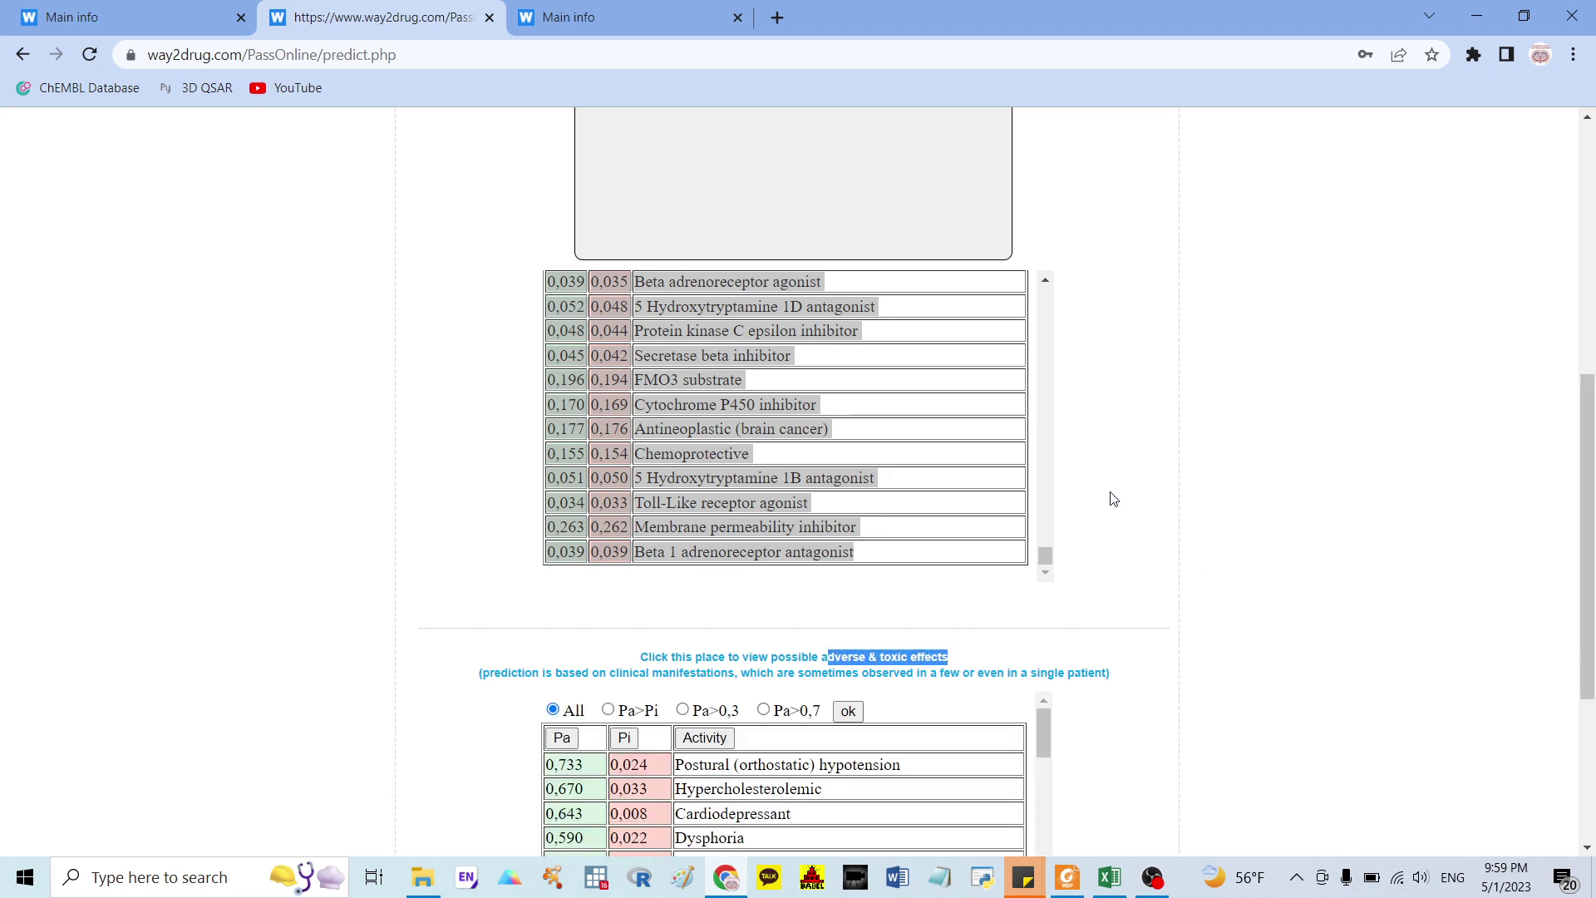
{"action": "scroll", "coordinate": [1114, 499], "scroll_direction": "up", "scroll_amount": 3}
{"action": "scroll", "coordinate": [915, 453], "scroll_direction": "down", "scroll_amount": 3}
{"action": "scroll", "coordinate": [1186, 502], "scroll_direction": "down", "scroll_amount": 3}
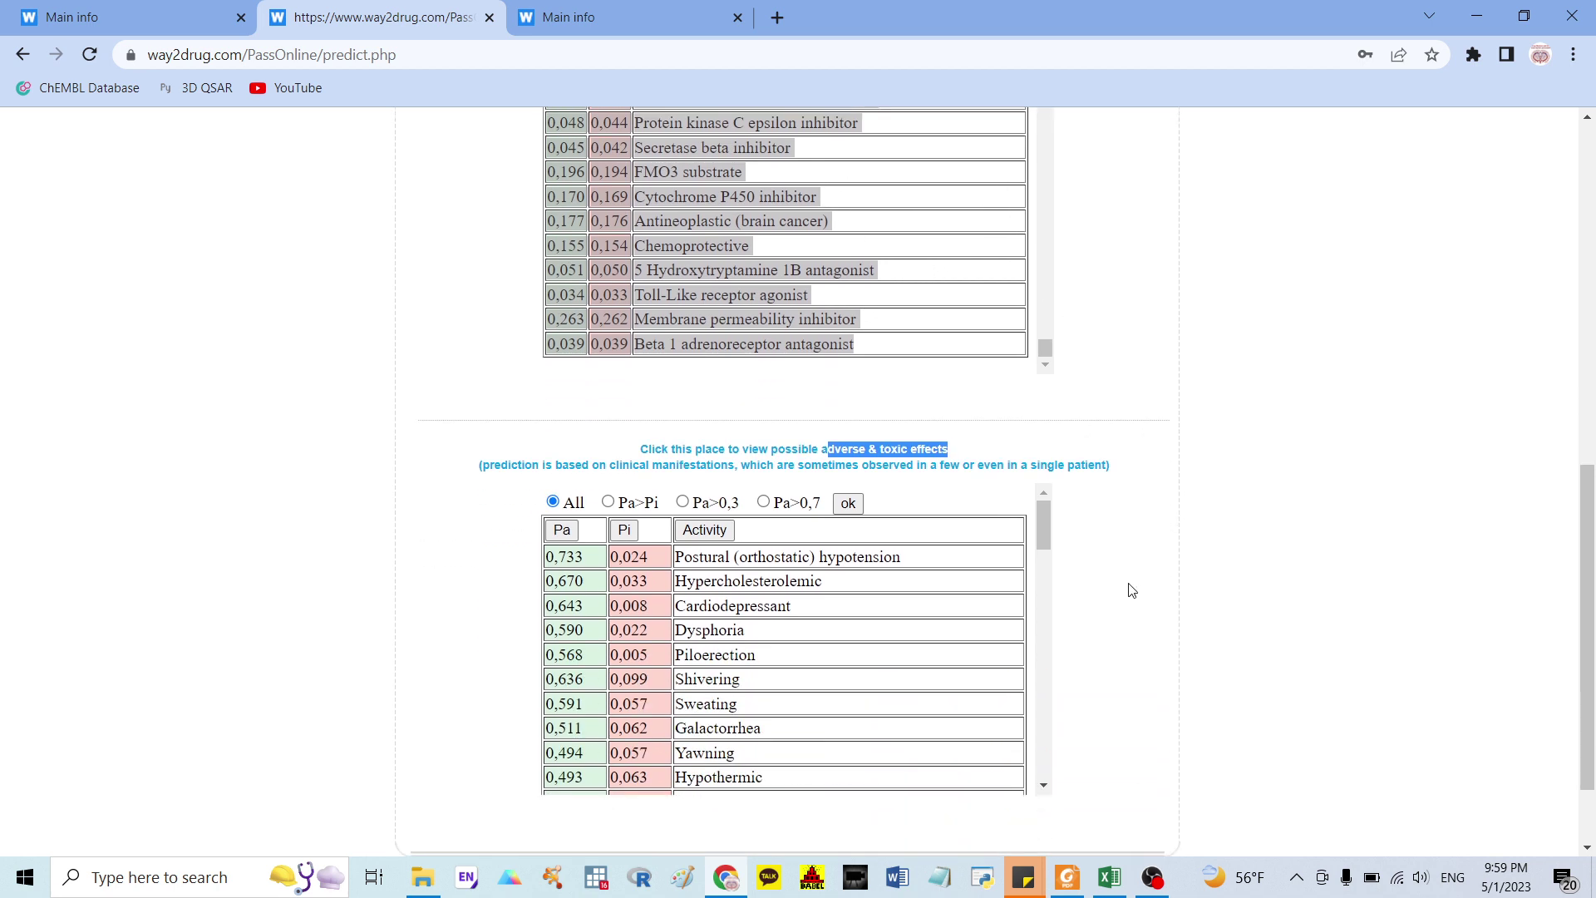
Examine the Pa and Pi values in the adverse and toxic effects list and look back through the main activity list.
{"action": "left_click_drag", "start_coordinate": [877, 446], "coordinate": [954, 458]}
{"action": "left_click", "coordinate": [740, 606]}
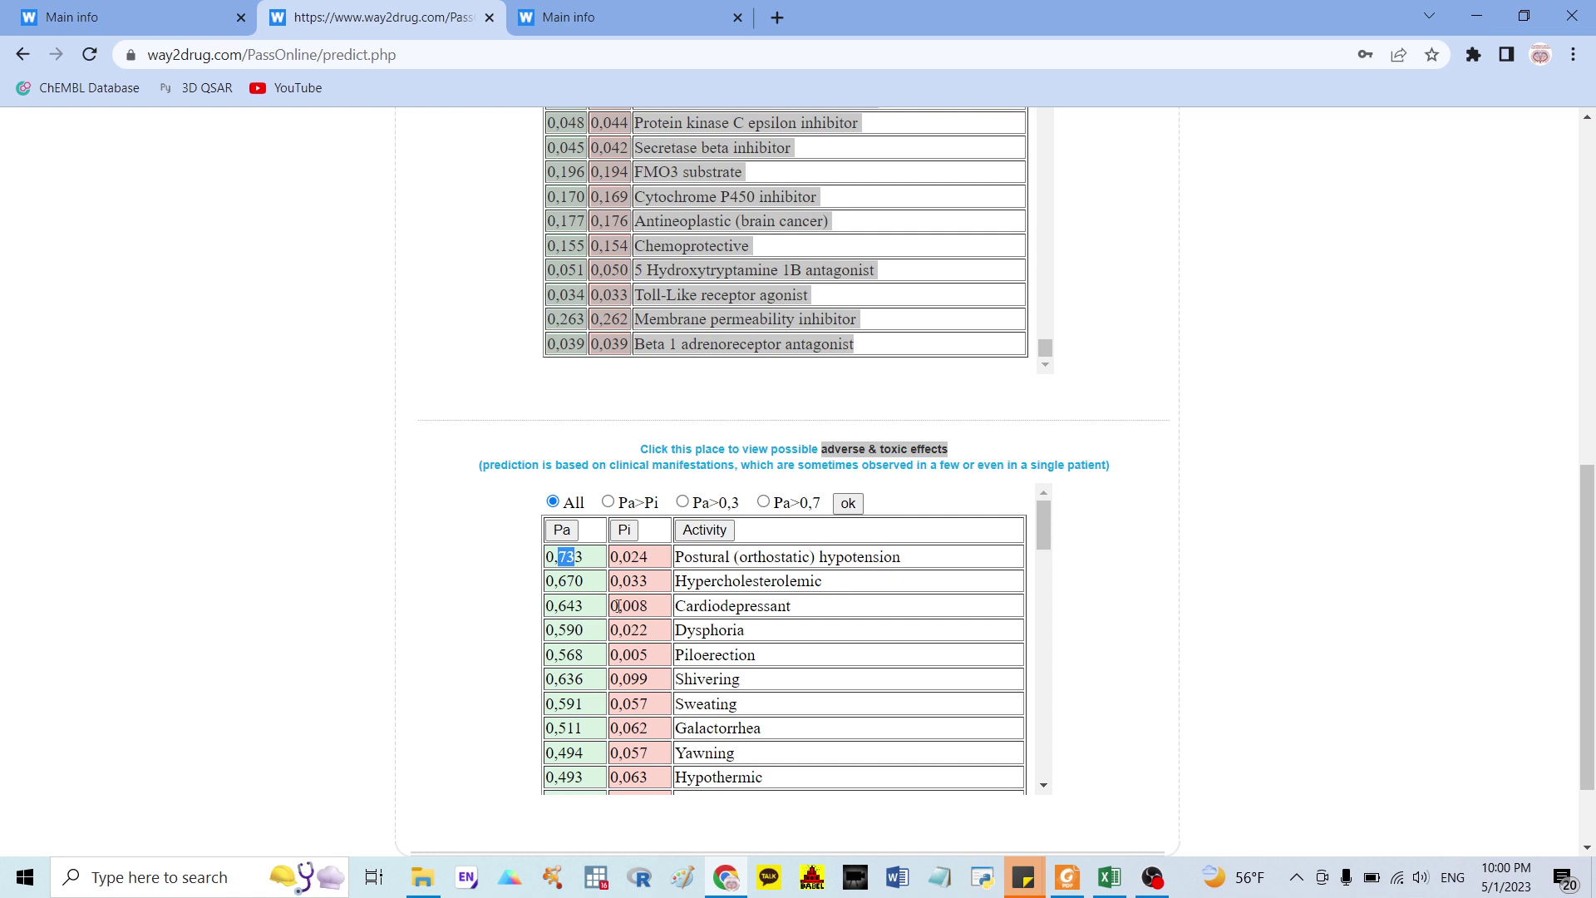
{"action": "left_click", "coordinate": [579, 582]}
{"action": "scroll", "coordinate": [831, 657], "scroll_direction": "down", "scroll_amount": 10}
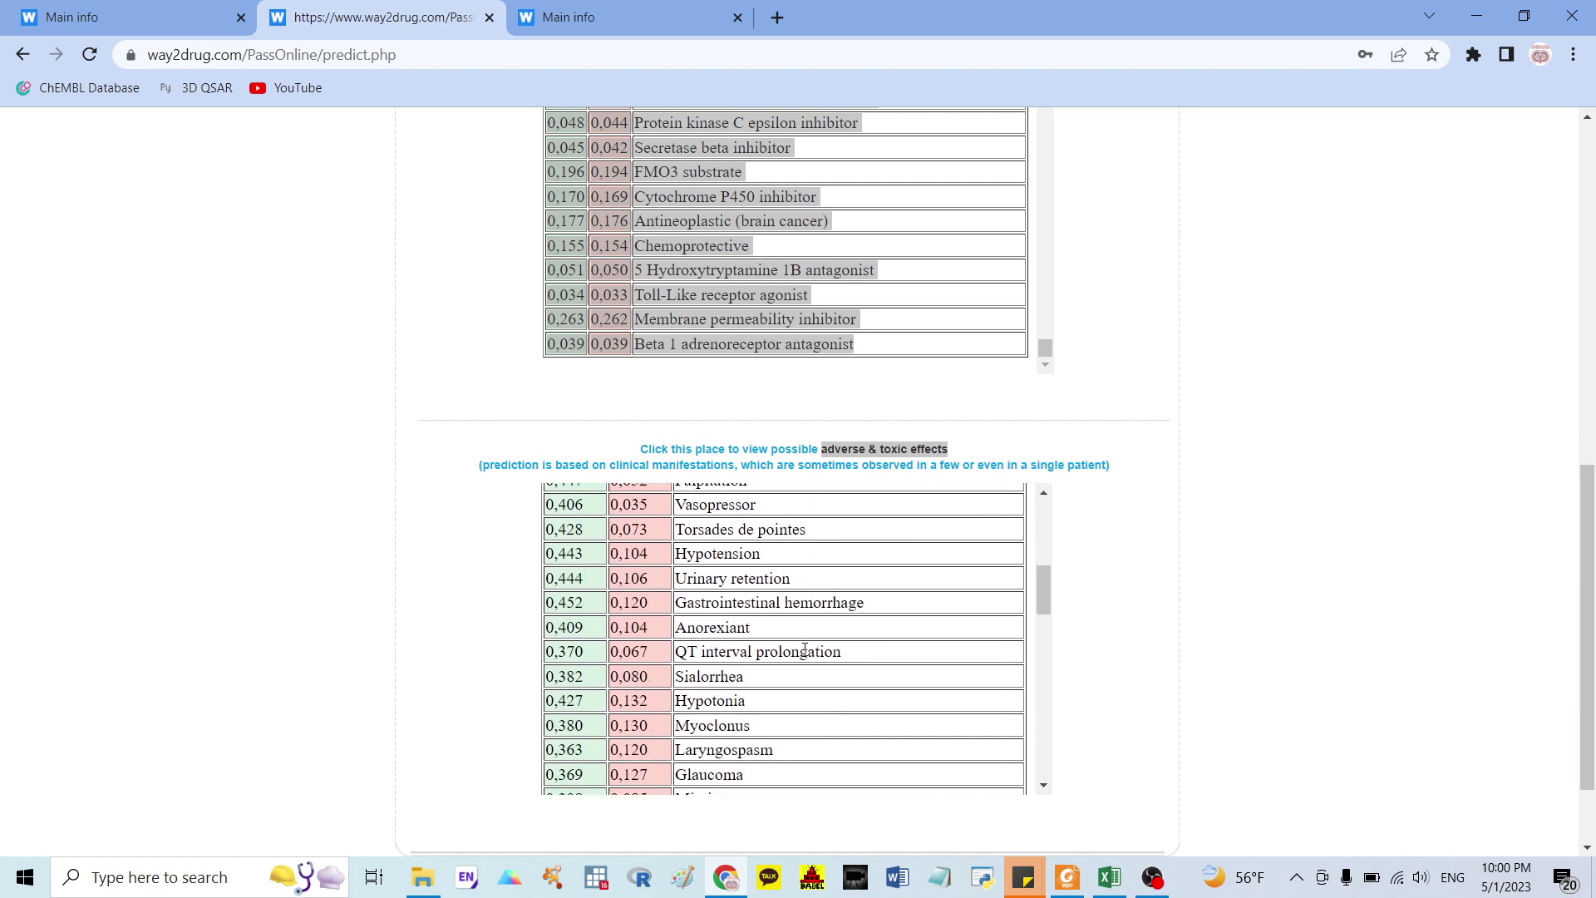
{"action": "scroll", "coordinate": [854, 692], "scroll_direction": "down", "scroll_amount": 2}
{"action": "scroll", "coordinate": [874, 636], "scroll_direction": "up", "scroll_amount": 10}
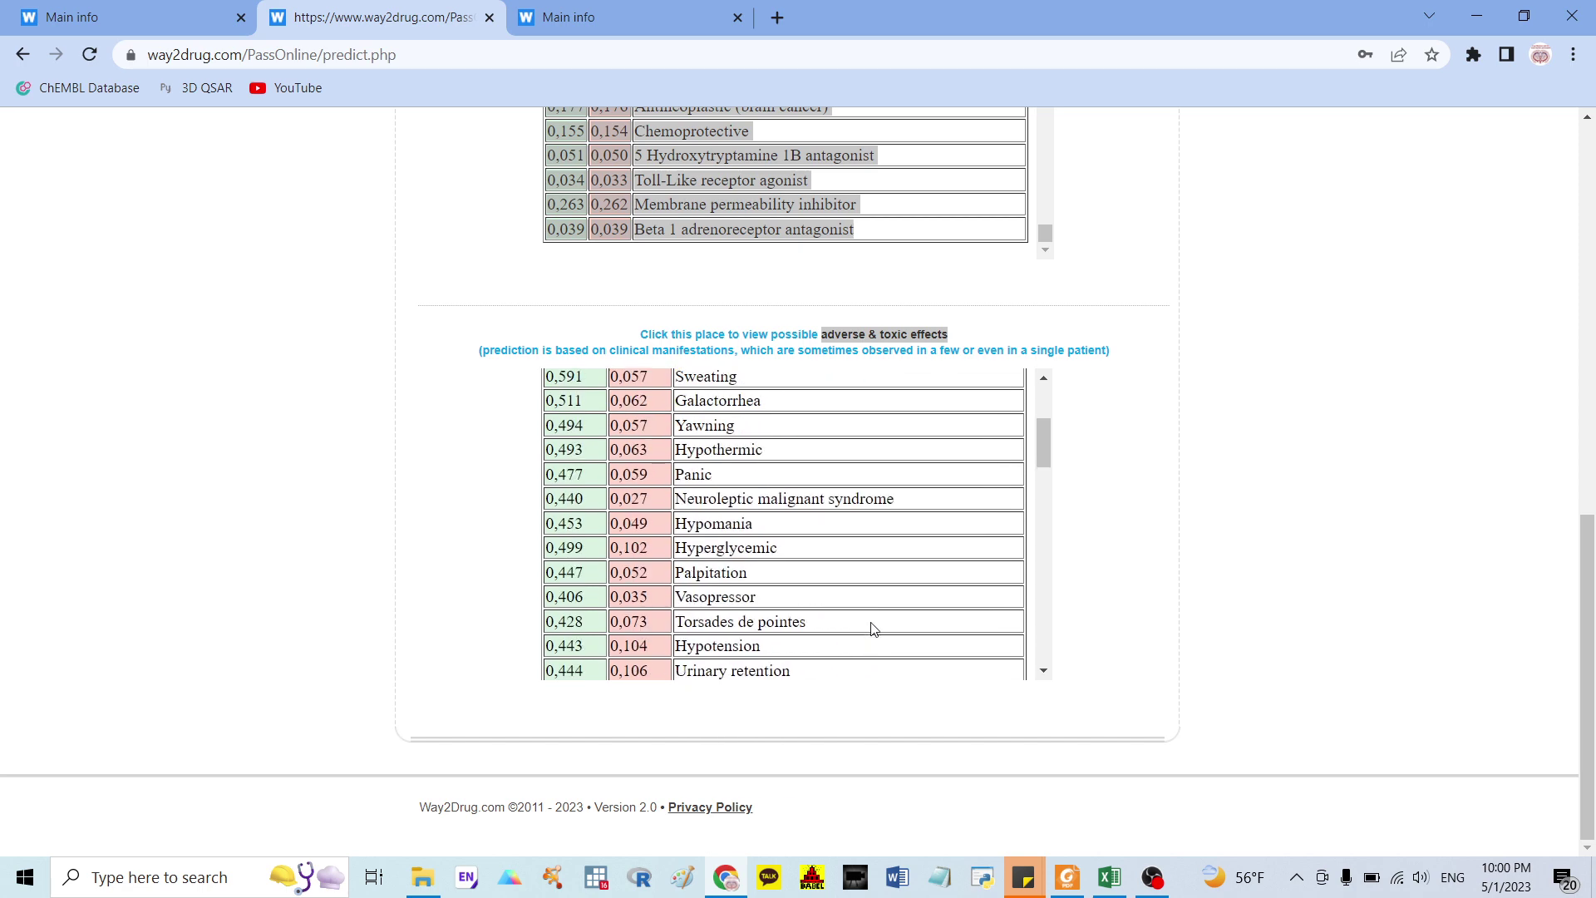
{"action": "scroll", "coordinate": [873, 587], "scroll_direction": "up", "scroll_amount": 5}
{"action": "scroll", "coordinate": [857, 736], "scroll_direction": "down", "scroll_amount": 1}
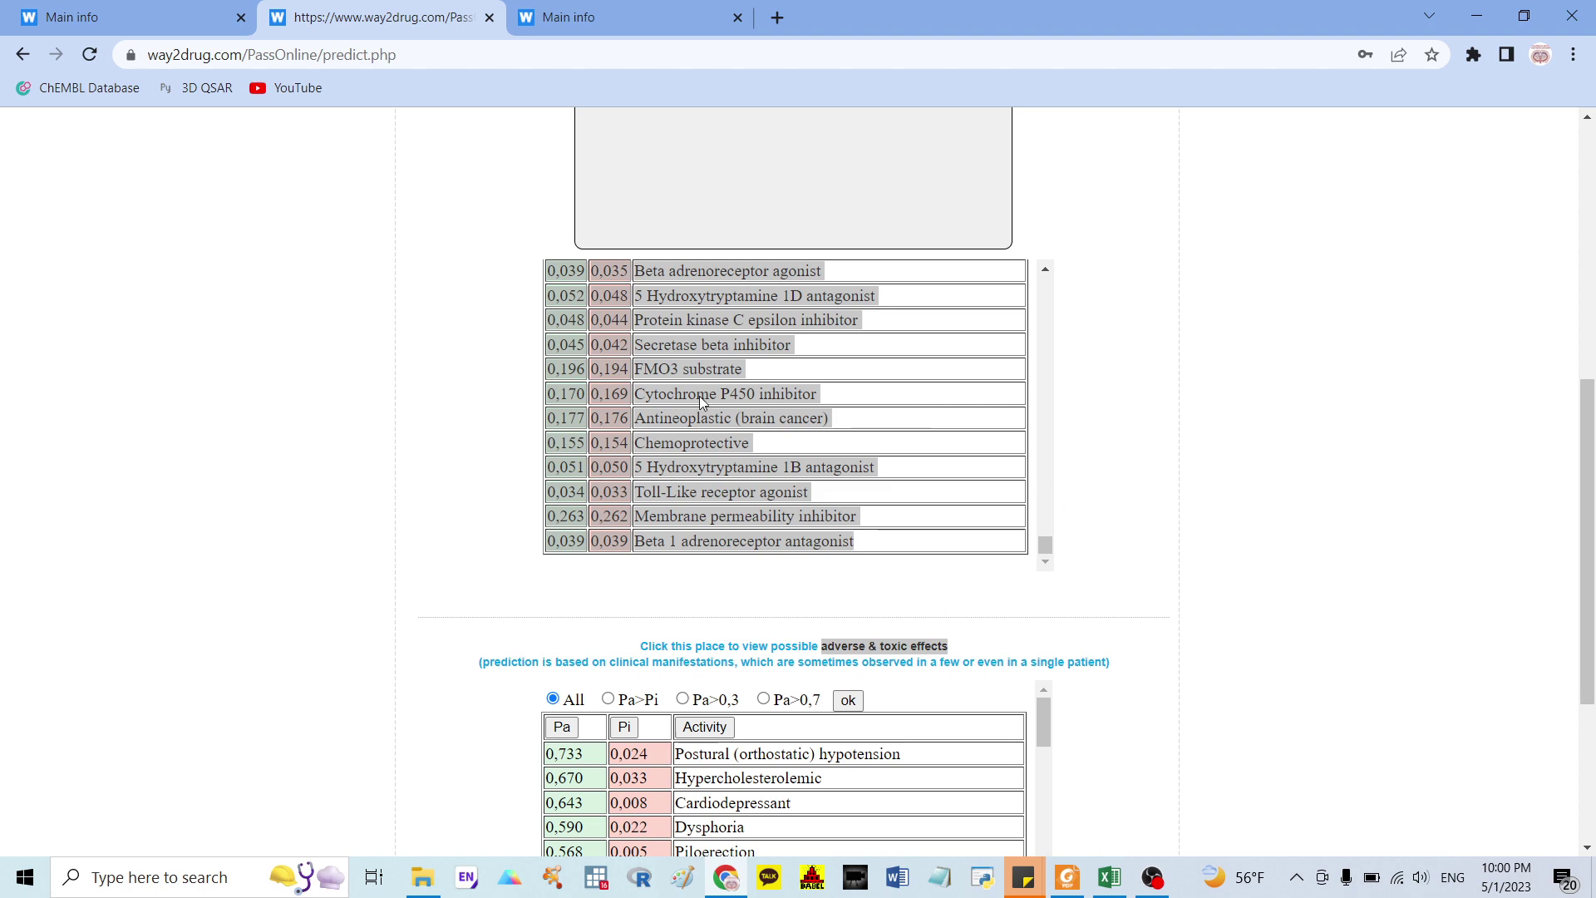
{"action": "scroll", "coordinate": [812, 400], "scroll_direction": "up", "scroll_amount": 5}
{"action": "scroll", "coordinate": [812, 401], "scroll_direction": "up", "scroll_amount": 10}
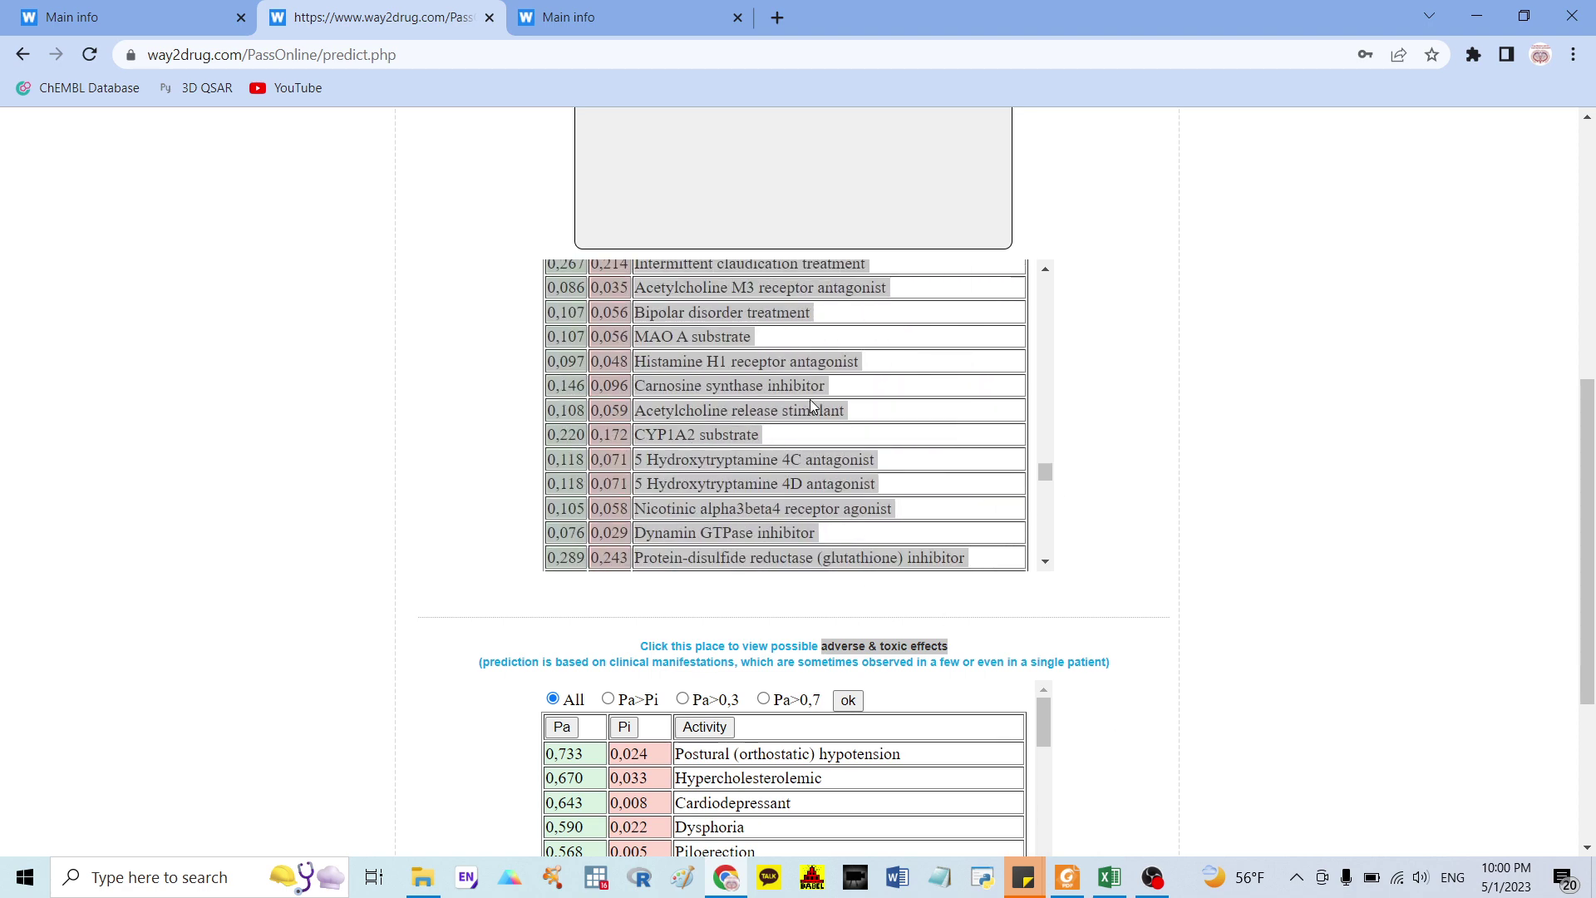
{"action": "scroll", "coordinate": [919, 362], "scroll_direction": "up", "scroll_amount": 3}
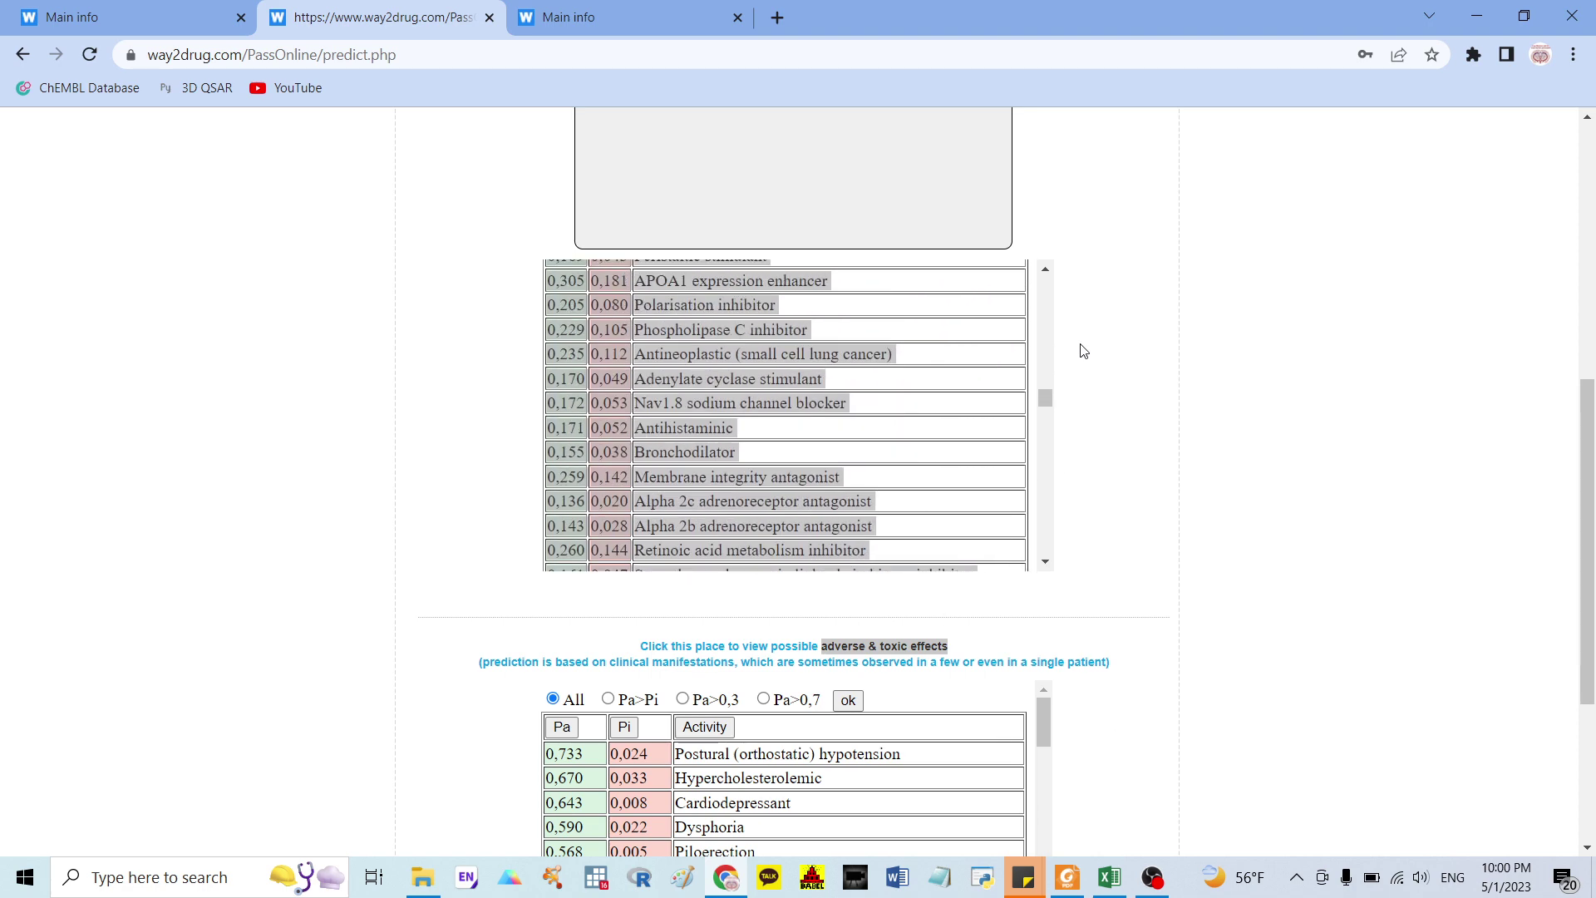
Switch to the bioactivity workbook in Excel and review the c5, c6, doneprazil and Analyze sheets.
{"action": "left_click", "coordinate": [1112, 877]}
{"action": "left_click", "coordinate": [953, 536]}
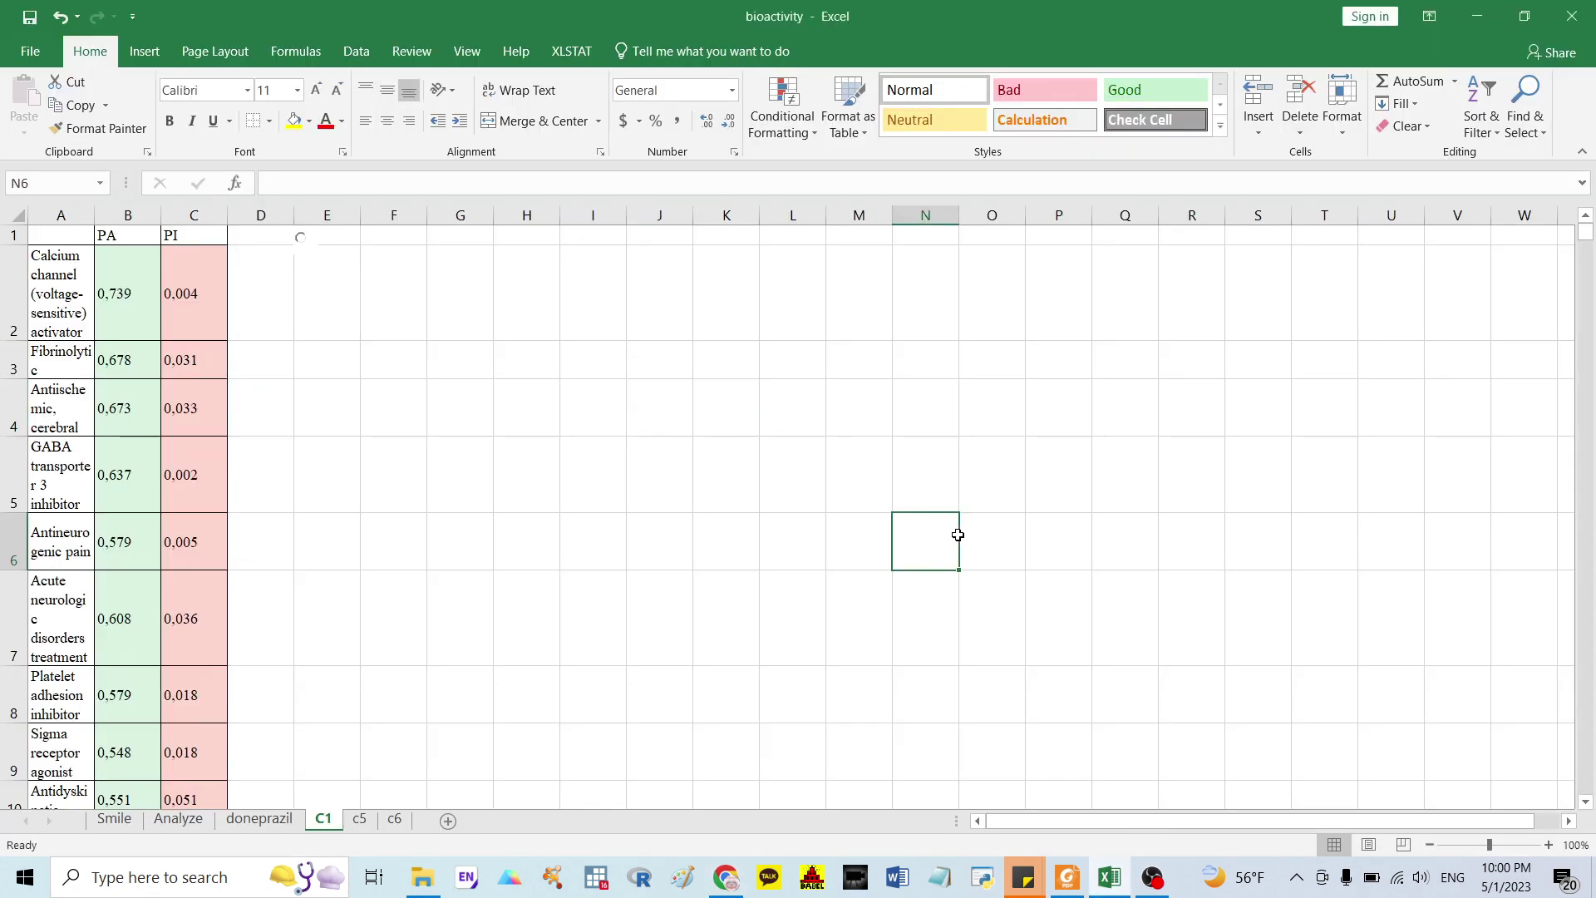
{"action": "left_click", "coordinate": [360, 820]}
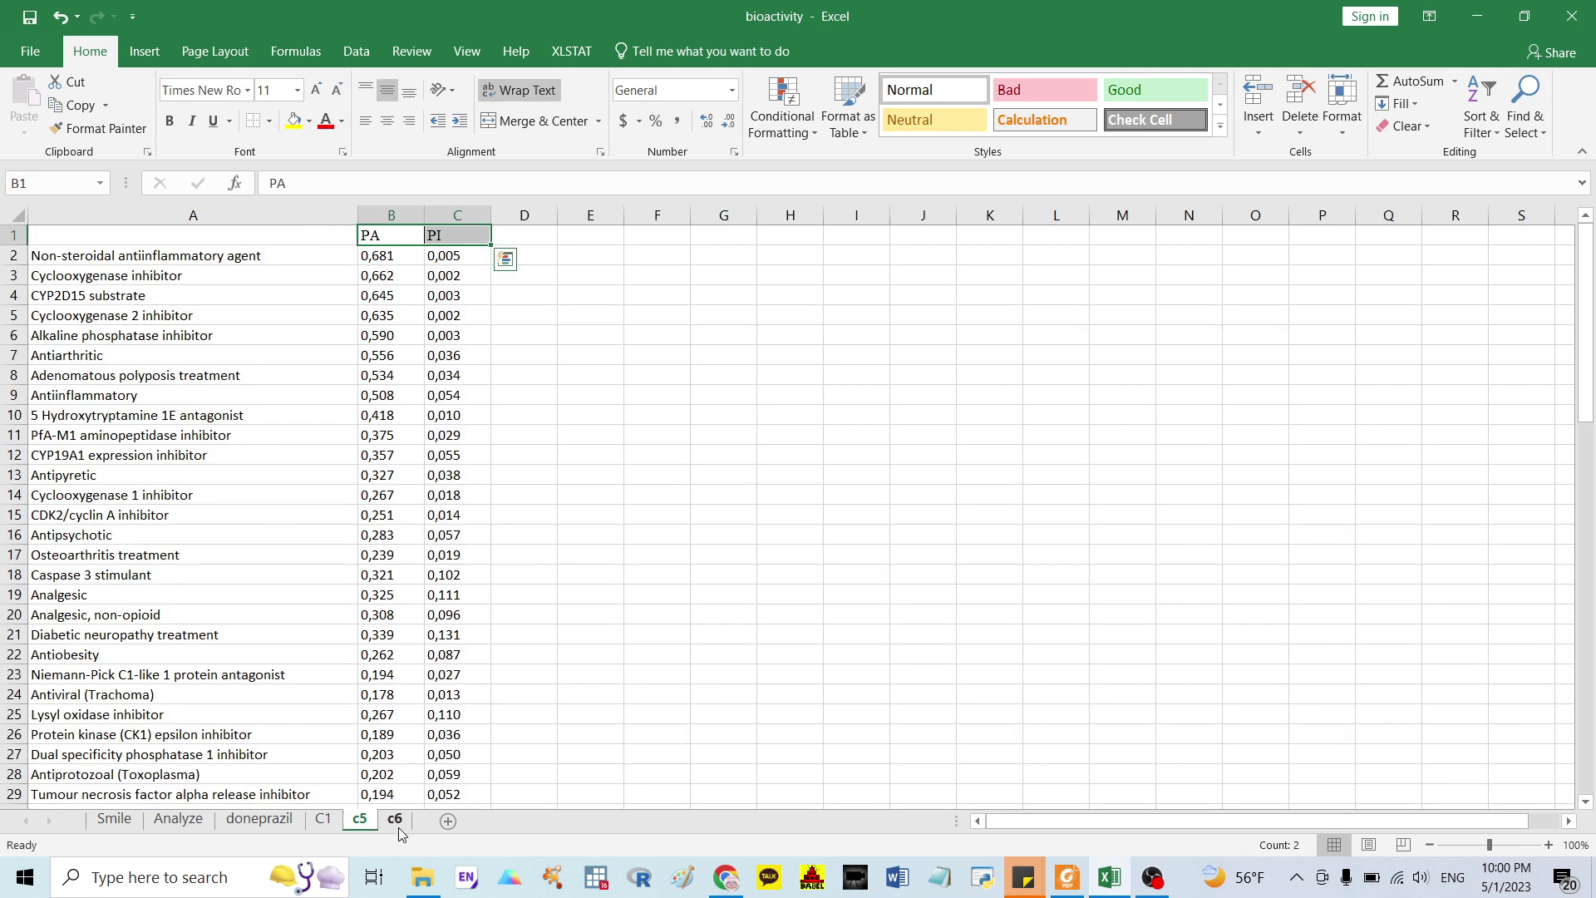
{"action": "left_click", "coordinate": [396, 820]}
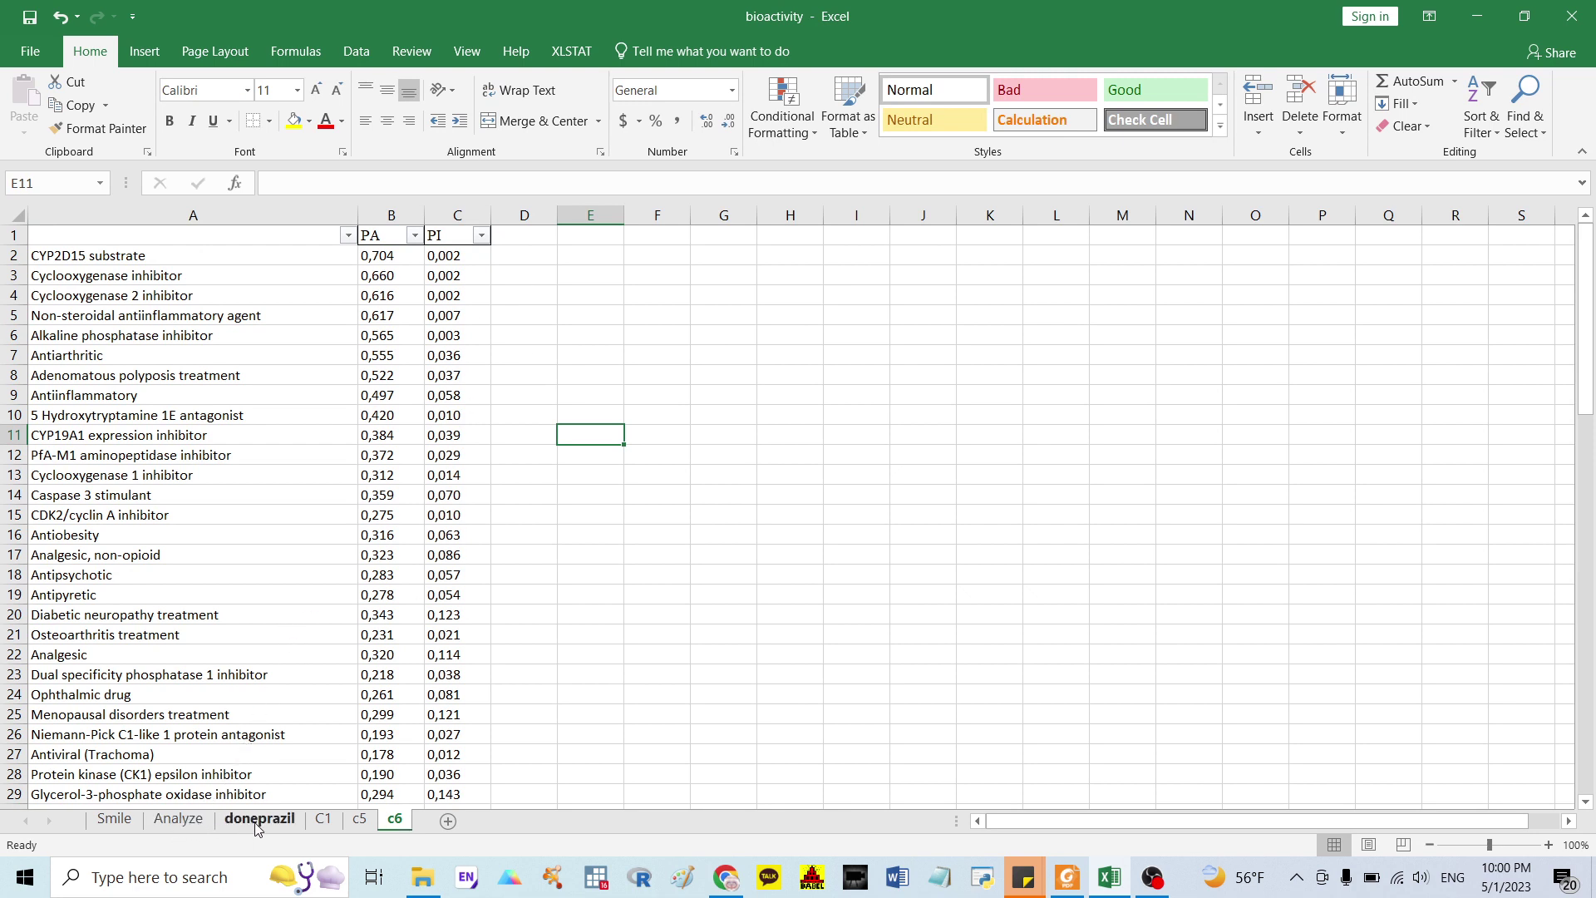
{"action": "left_click", "coordinate": [229, 827]}
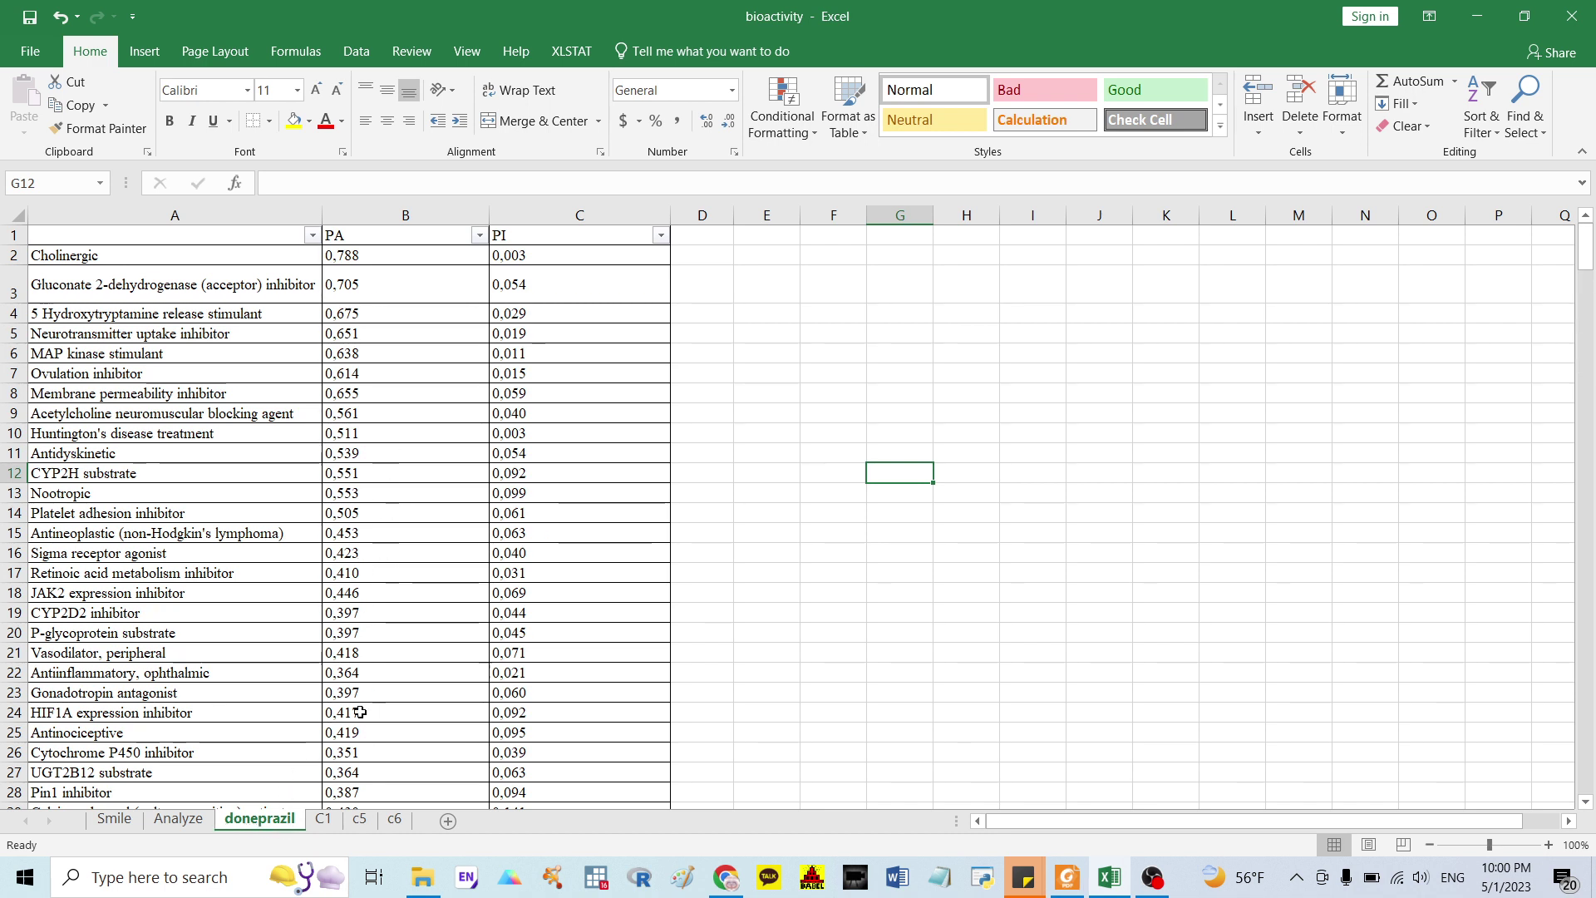
{"action": "left_click", "coordinate": [178, 820]}
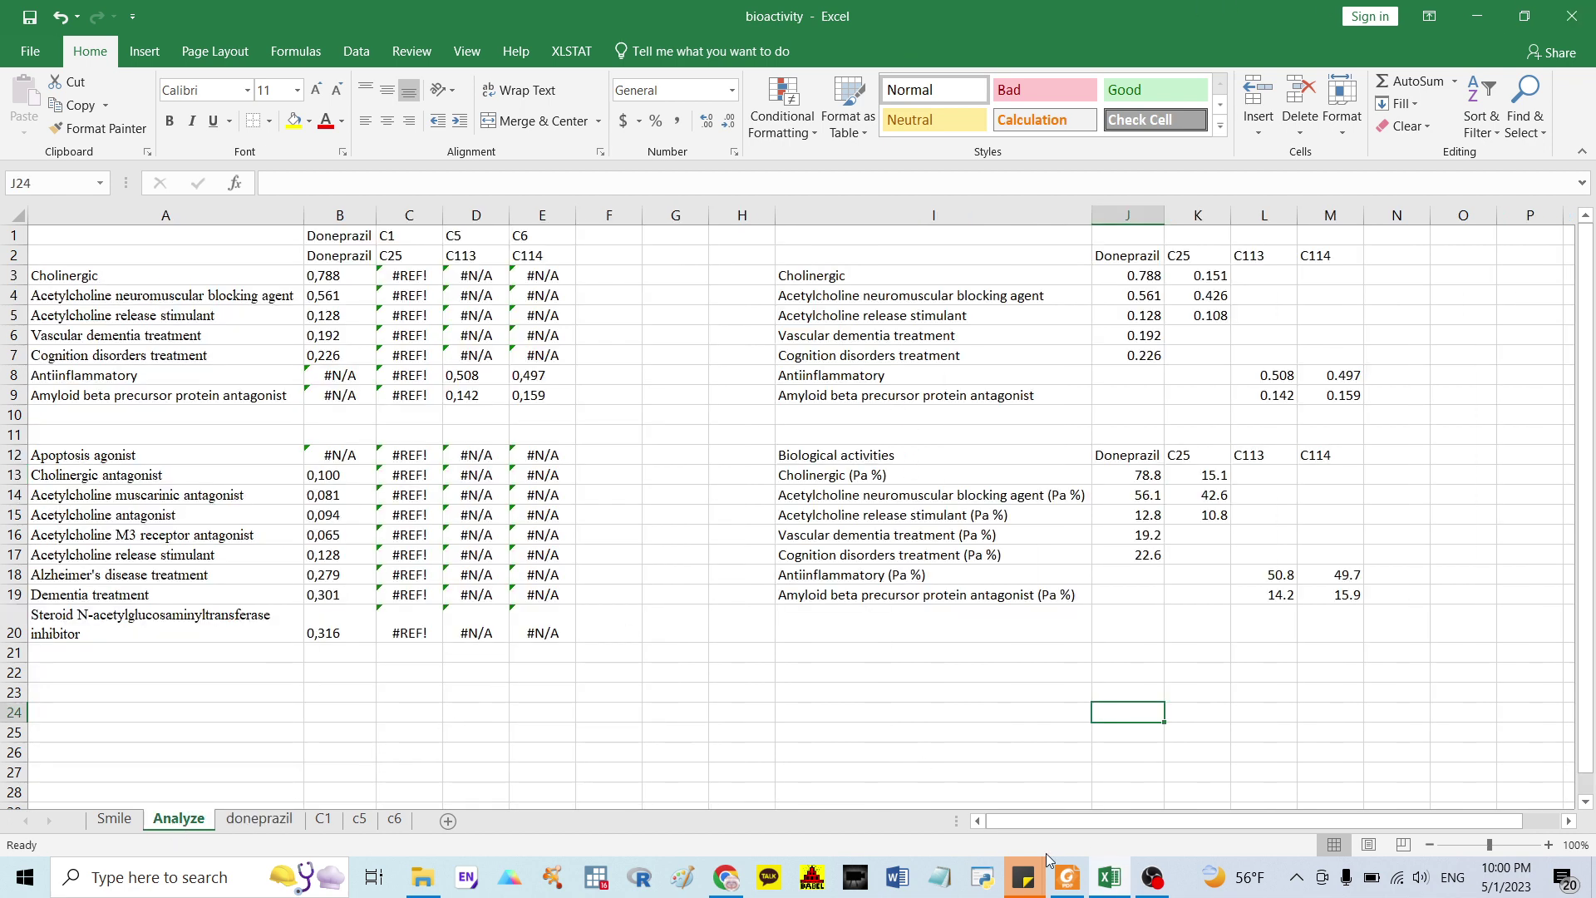
Switch to the article in Foxit PDF Reader and check its acetylcholinesterase title and the biological activities in Table 4.
{"action": "left_click", "coordinate": [1066, 878]}
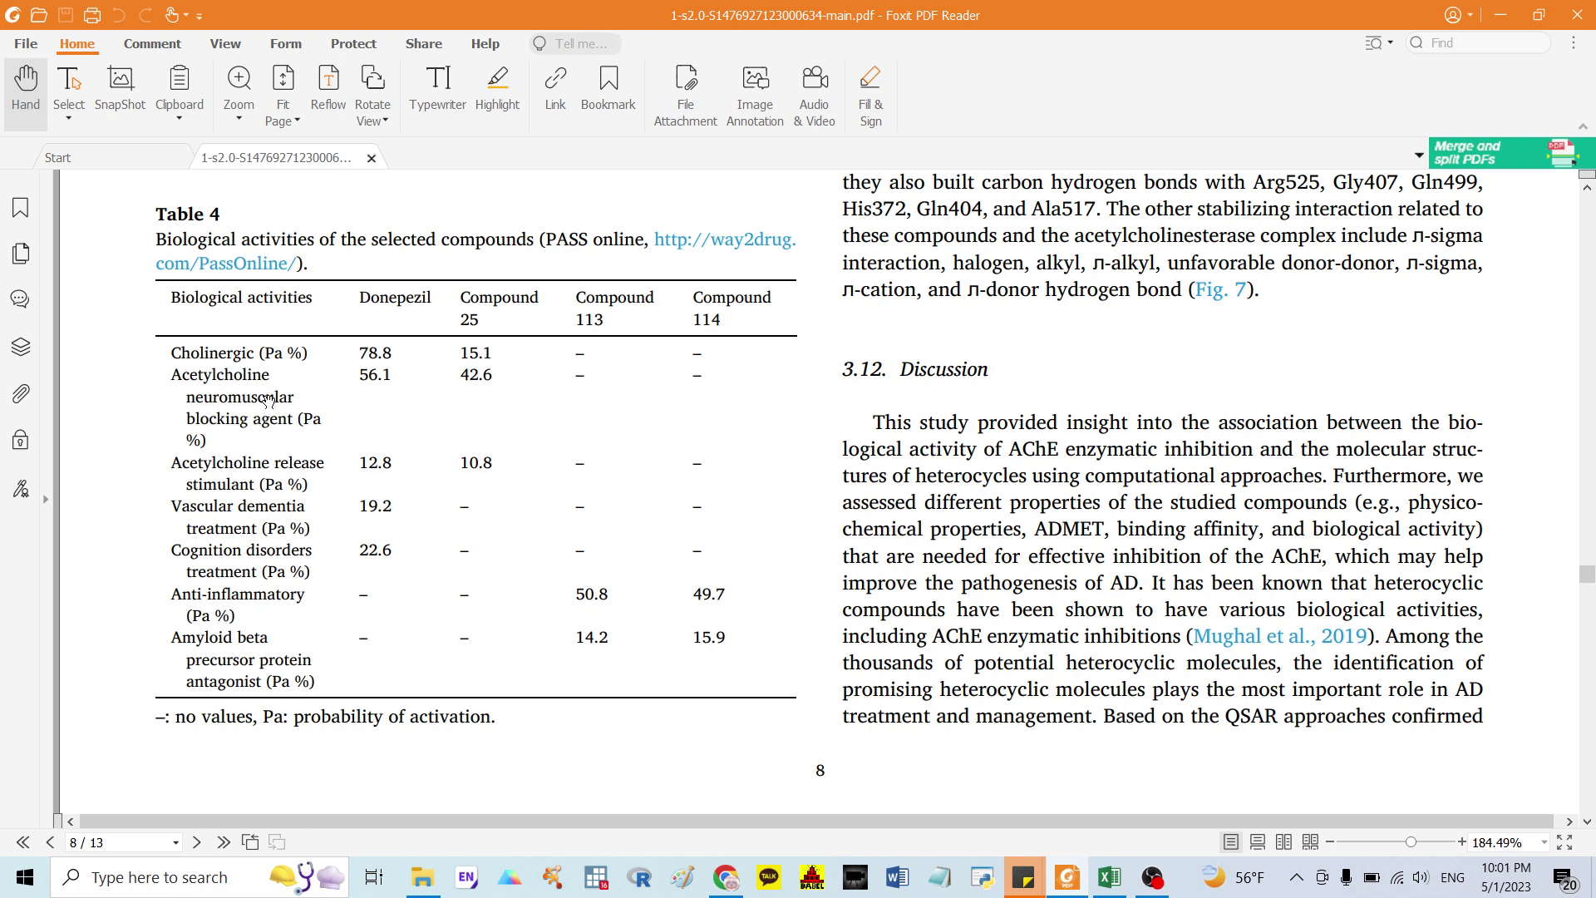
{"action": "left_click_drag", "start_coordinate": [1588, 575], "coordinate": [1588, 190]}
{"action": "scroll", "coordinate": [561, 462], "scroll_direction": "down", "scroll_amount": 1}
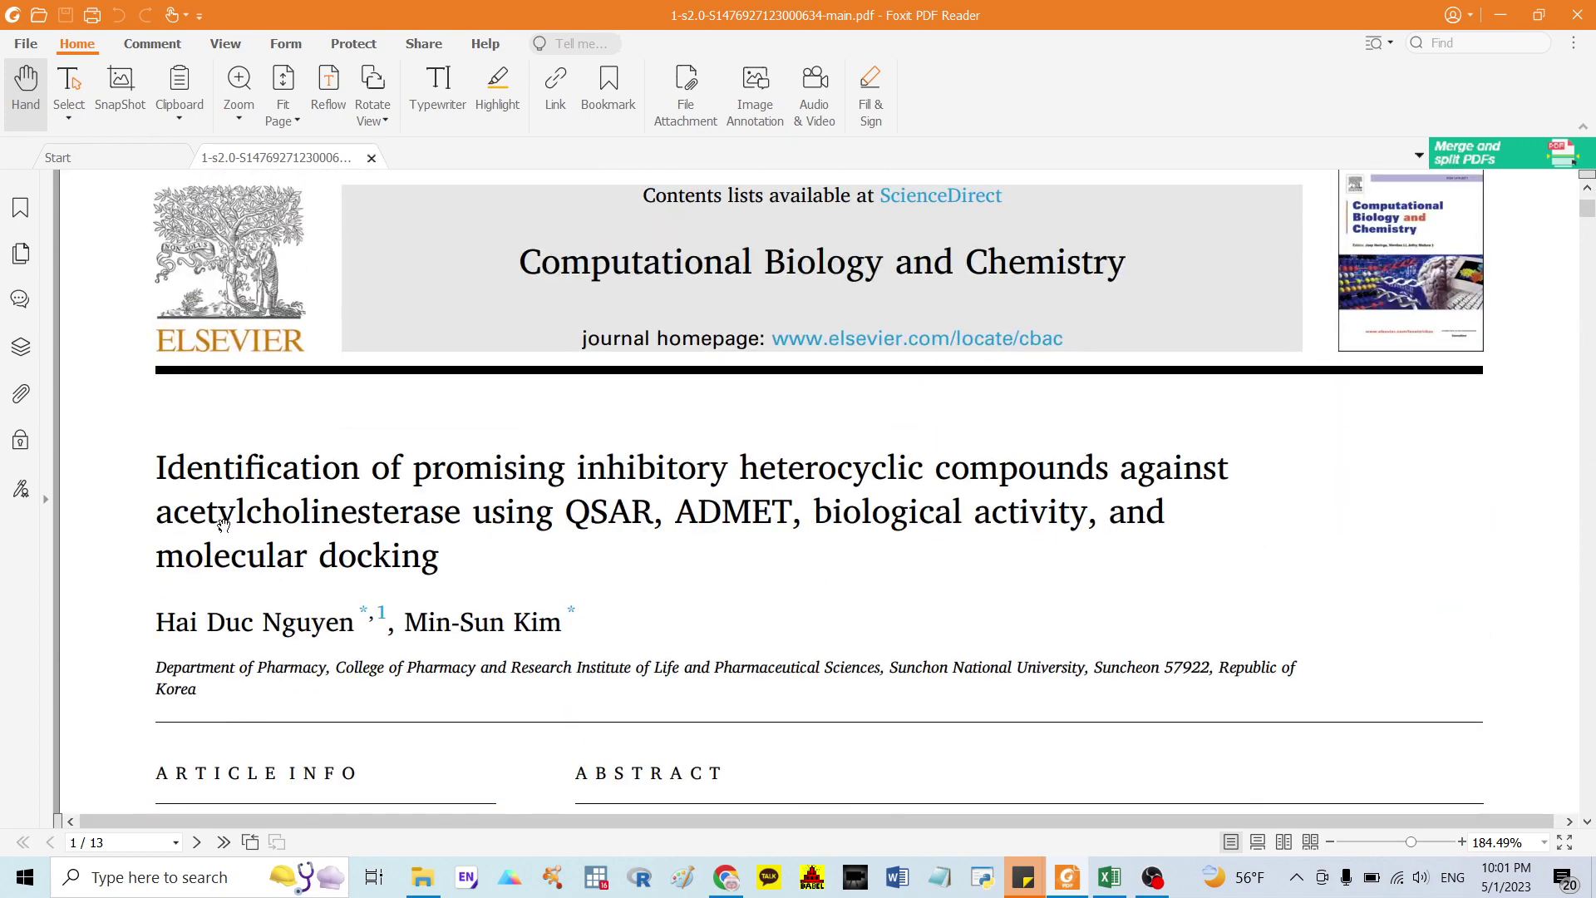
{"action": "left_click_drag", "start_coordinate": [155, 513], "coordinate": [463, 524]}
{"action": "left_click_drag", "start_coordinate": [1587, 216], "coordinate": [1587, 491]}
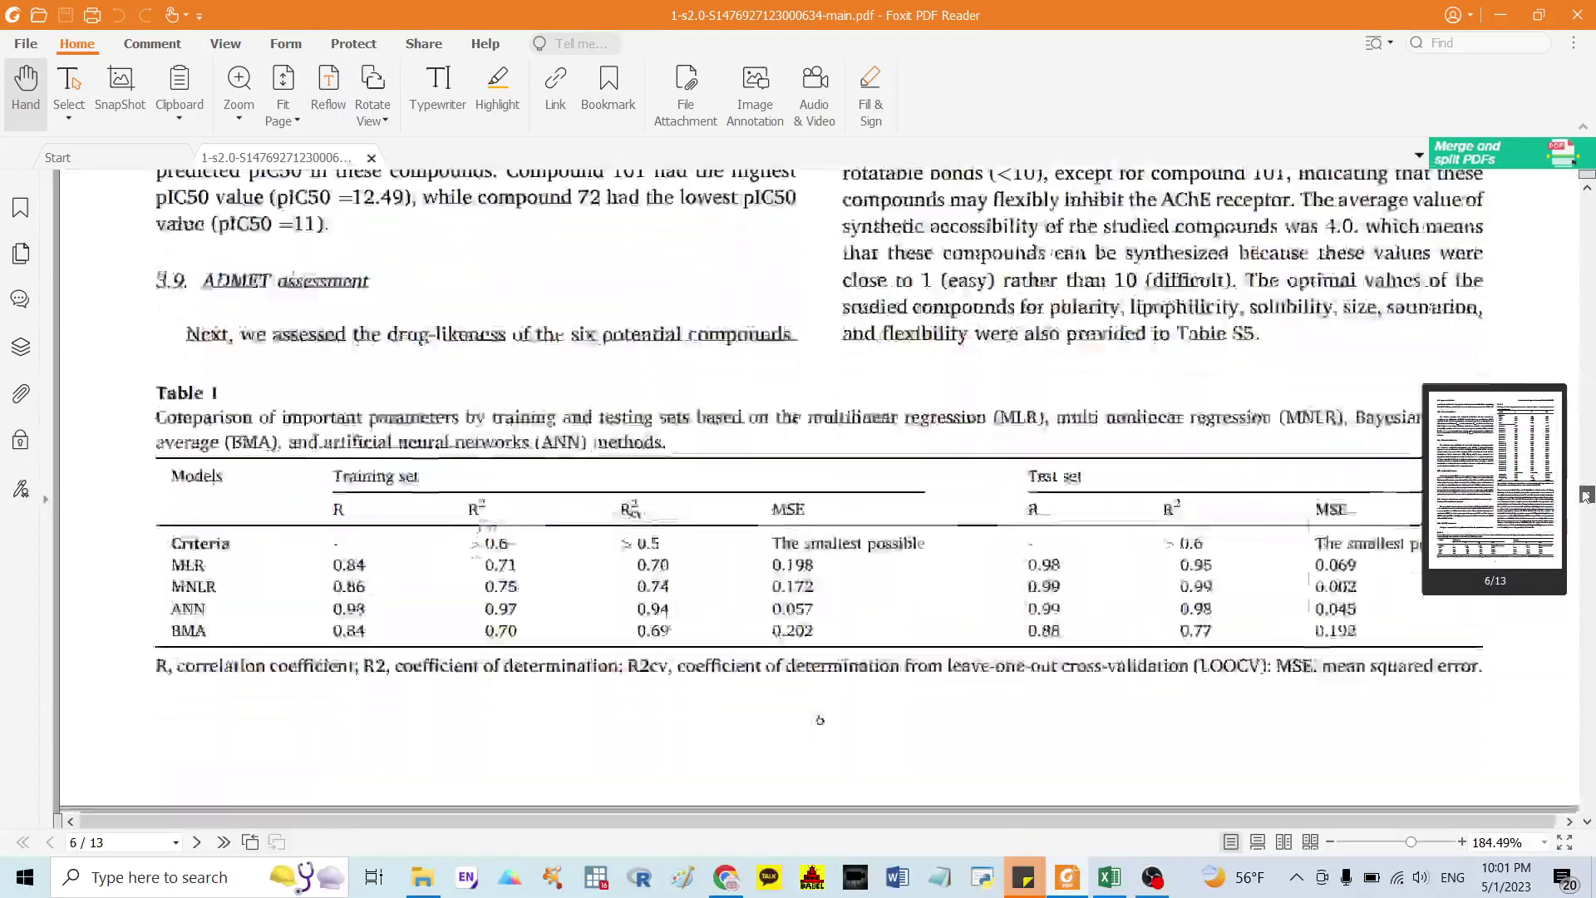
{"action": "scroll", "coordinate": [411, 522], "scroll_direction": "down", "scroll_amount": 10}
{"action": "scroll", "coordinate": [412, 522], "scroll_direction": "down", "scroll_amount": 20}
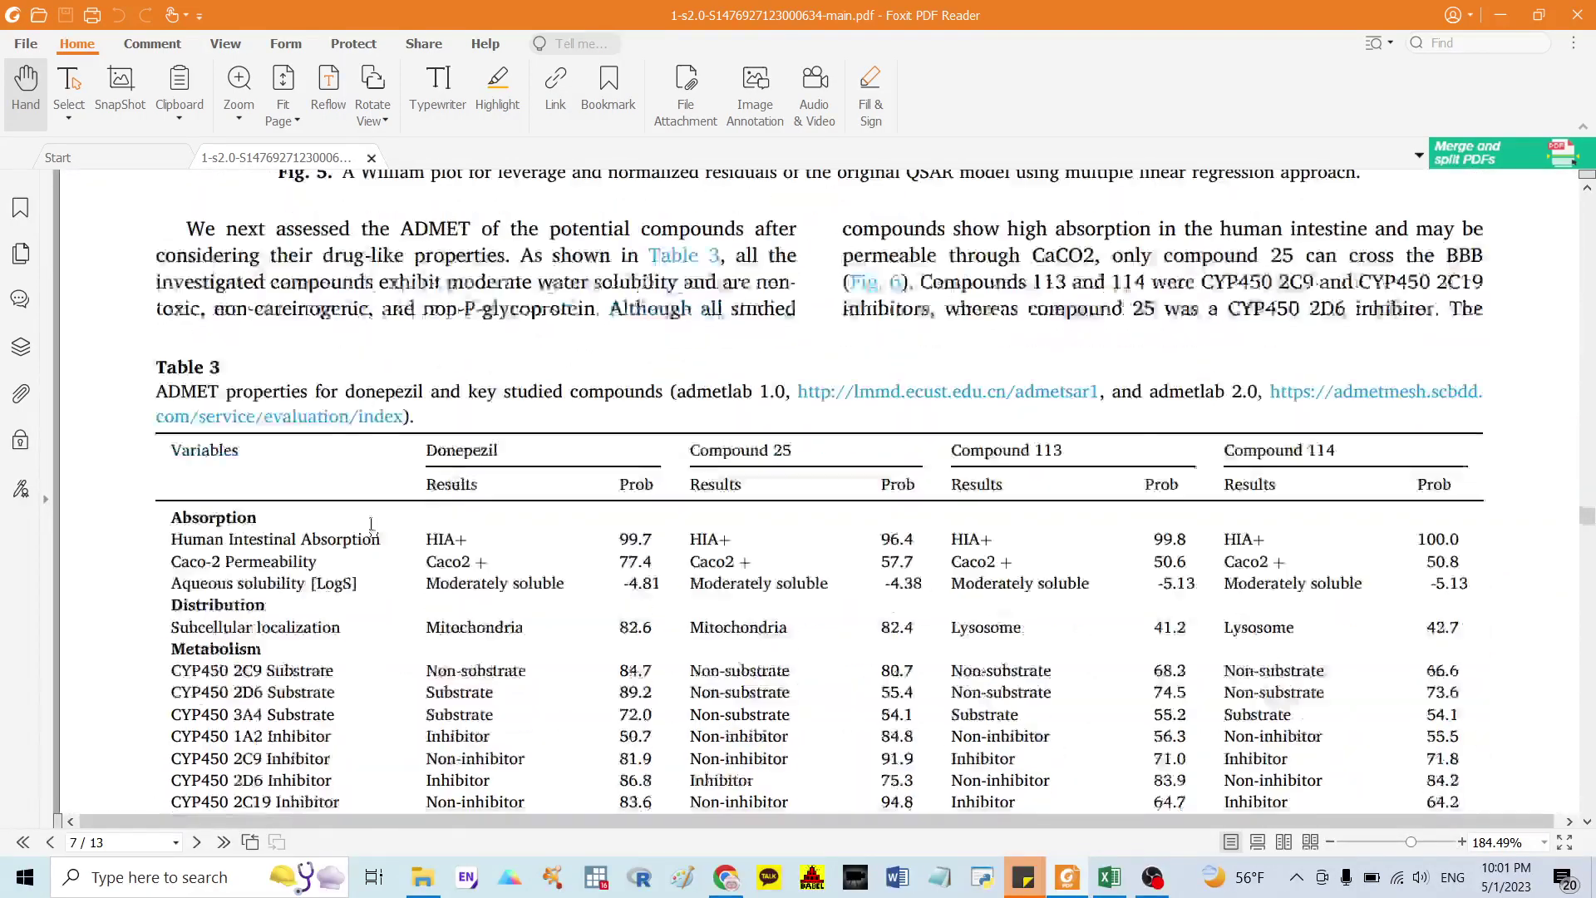
{"action": "scroll", "coordinate": [311, 574], "scroll_direction": "down", "scroll_amount": 20}
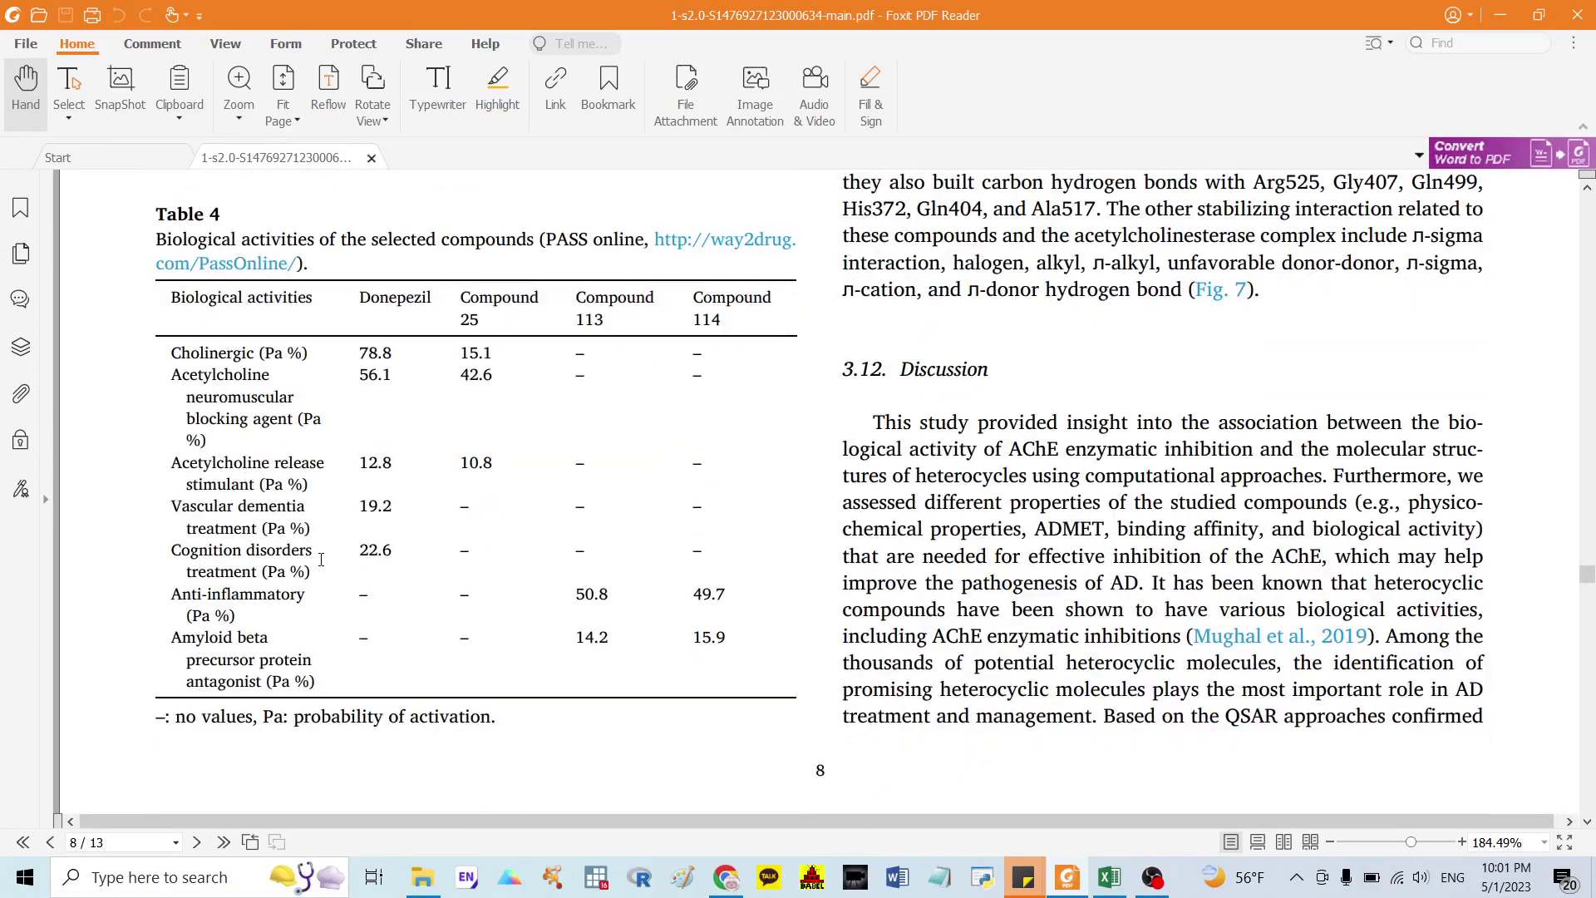
Switch to the bioactivity workbook in Excel and search the doneprazil sheet's activity filter for "cho".
{"action": "left_click", "coordinate": [1109, 877]}
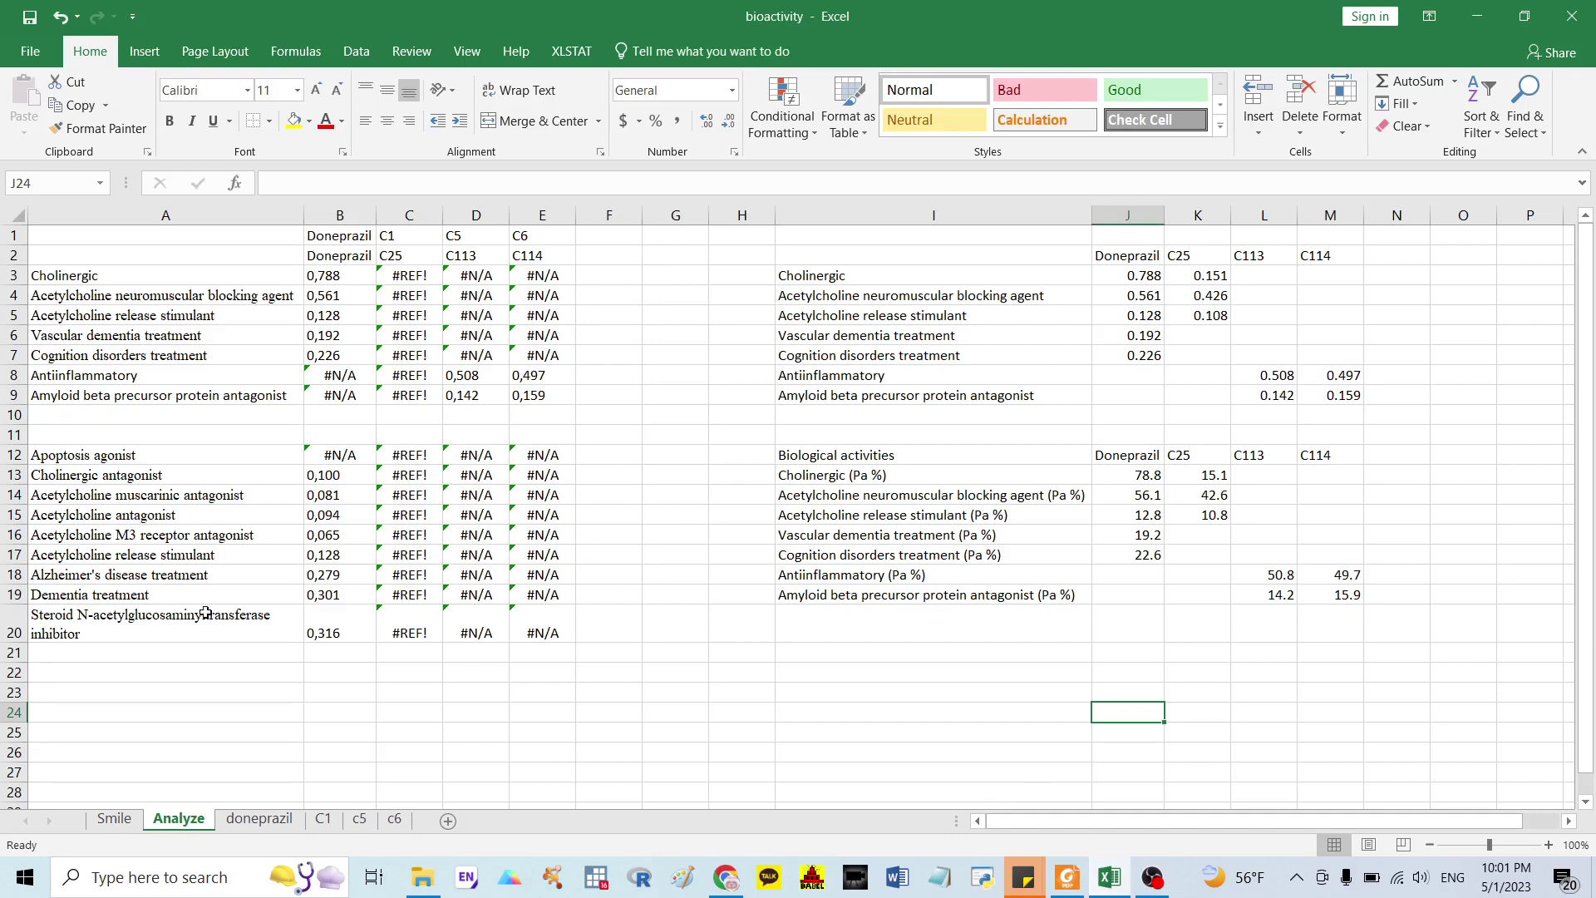
{"action": "left_click", "coordinate": [252, 820]}
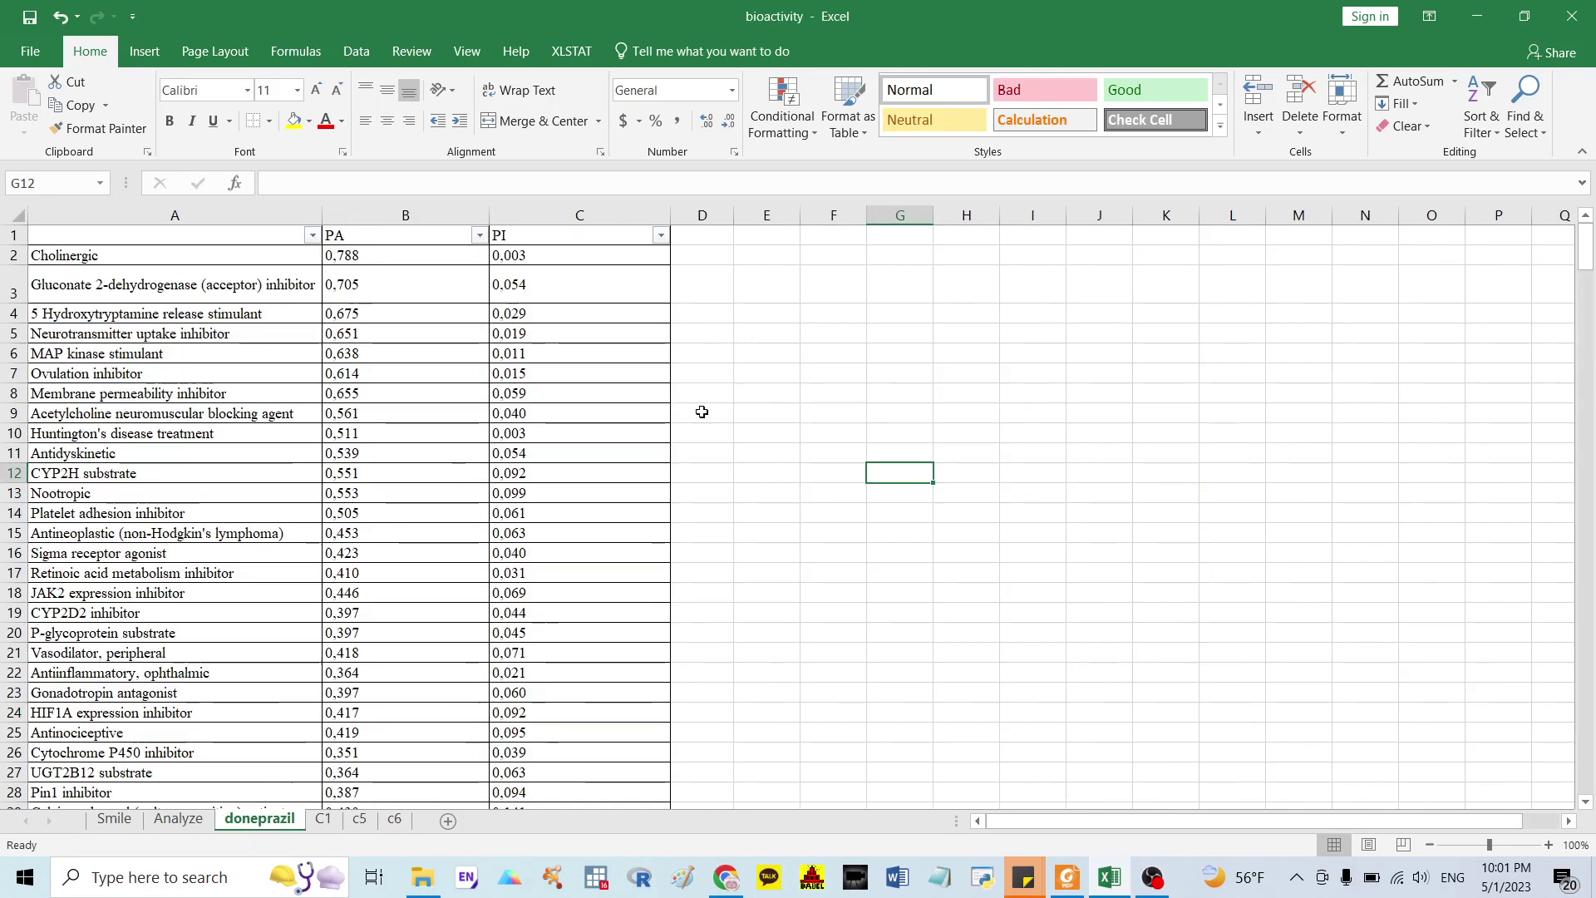
{"action": "left_click", "coordinate": [312, 235]}
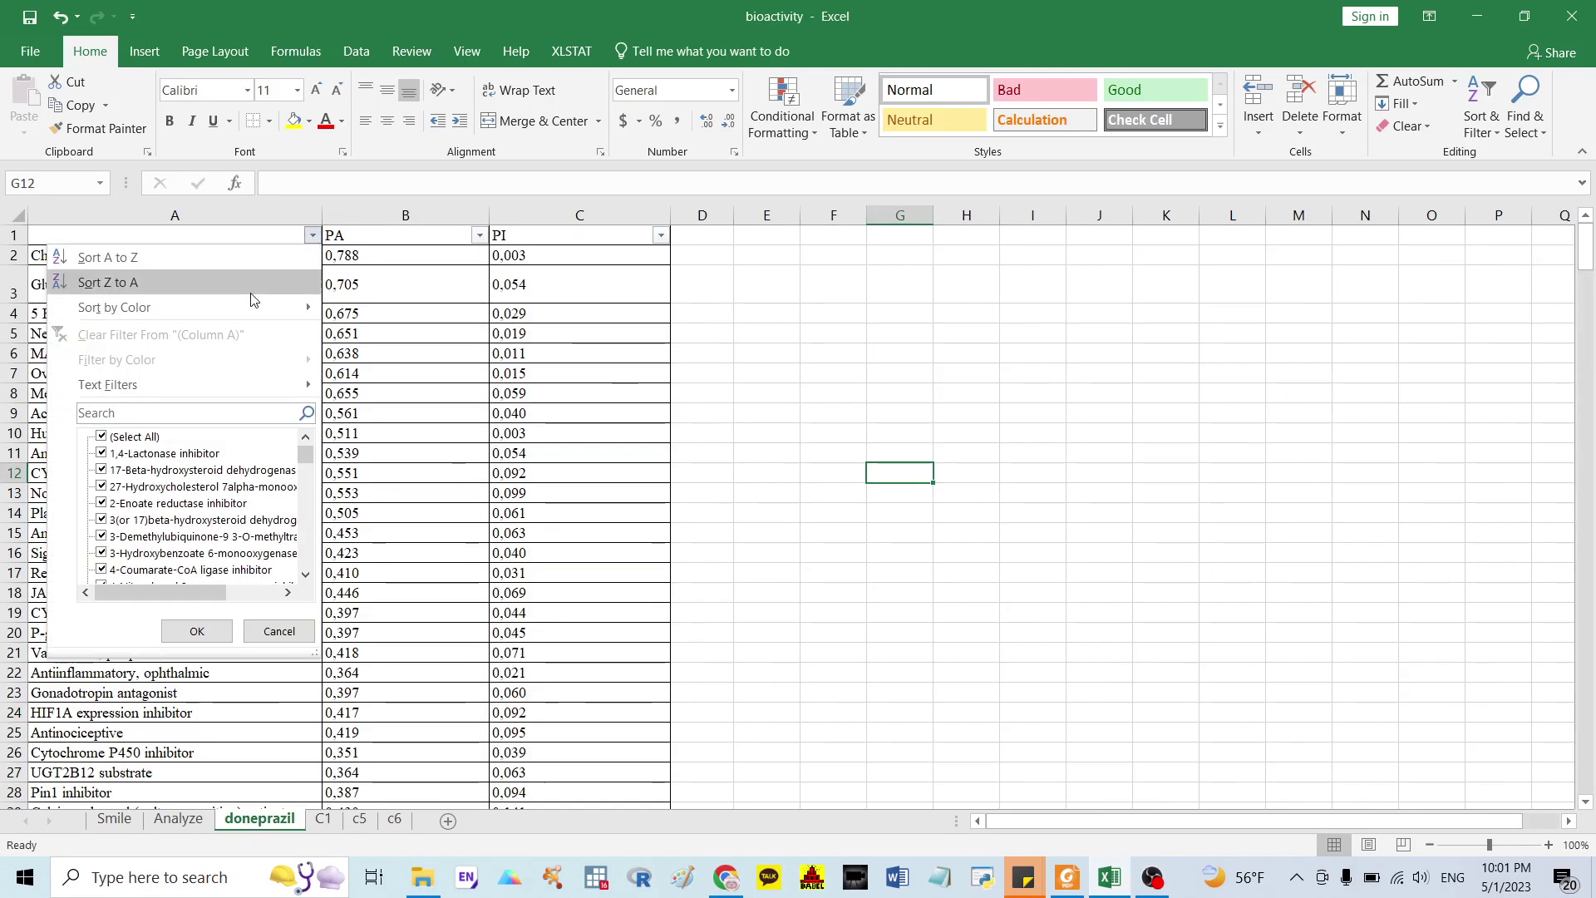
{"action": "left_click", "coordinate": [160, 413]}
{"action": "type", "text": "cho"}
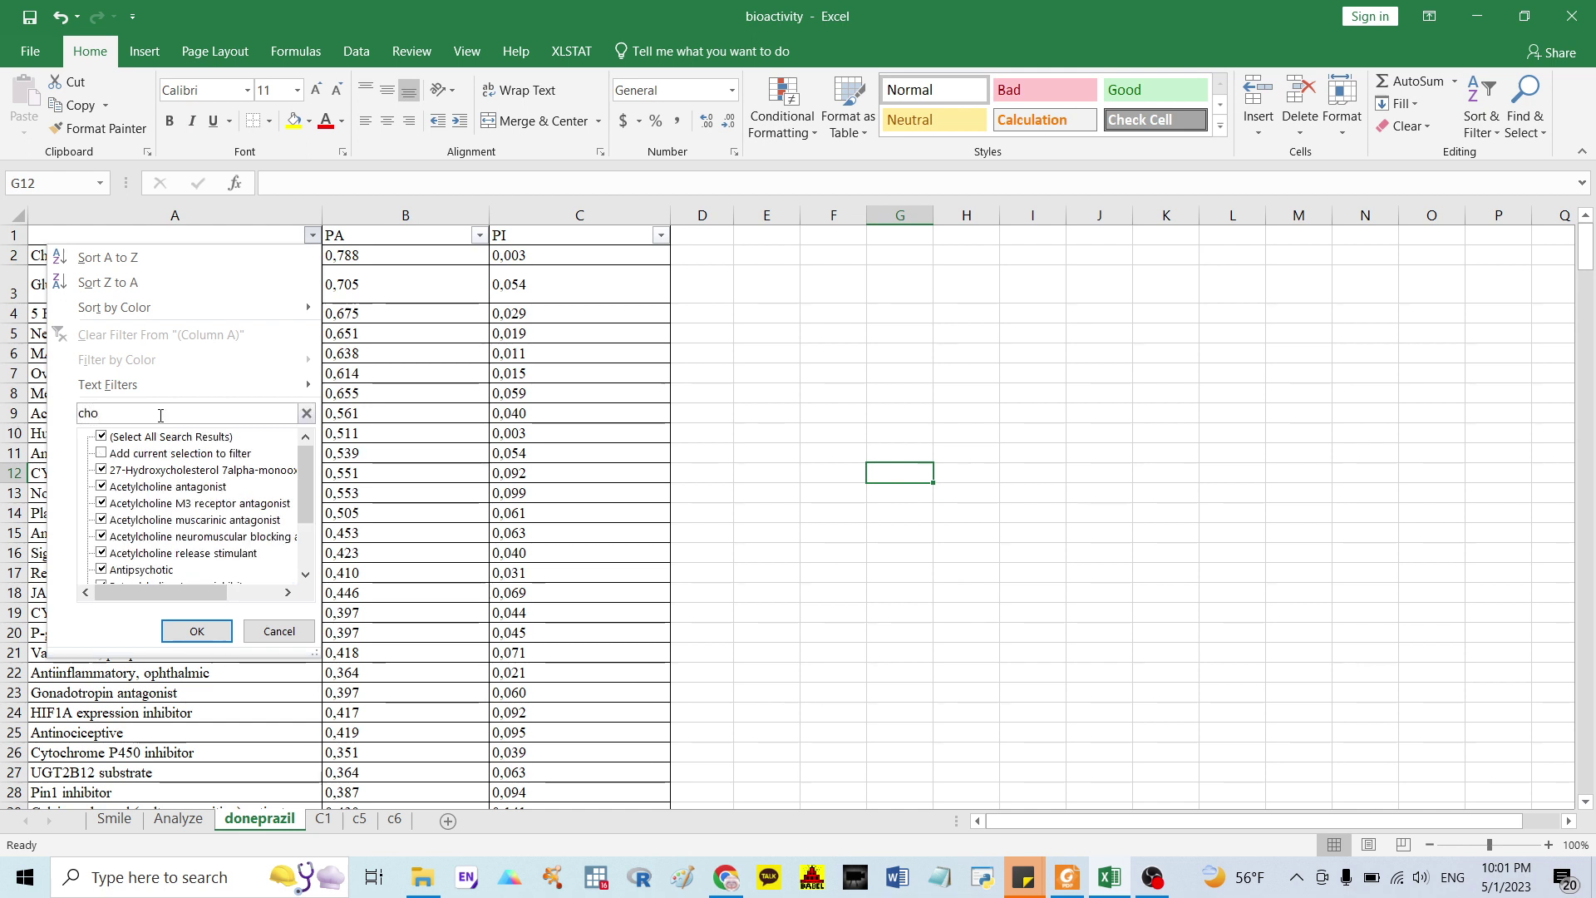
Filter the doneprazil activity column by the search text "ac", leaving out 1,4-Lactonase inhibitor.
{"action": "key", "text": "BackSpace"}
{"action": "key", "text": "BackSpace"}
{"action": "key", "text": "BackSpace"}
{"action": "type", "text": "actey"}
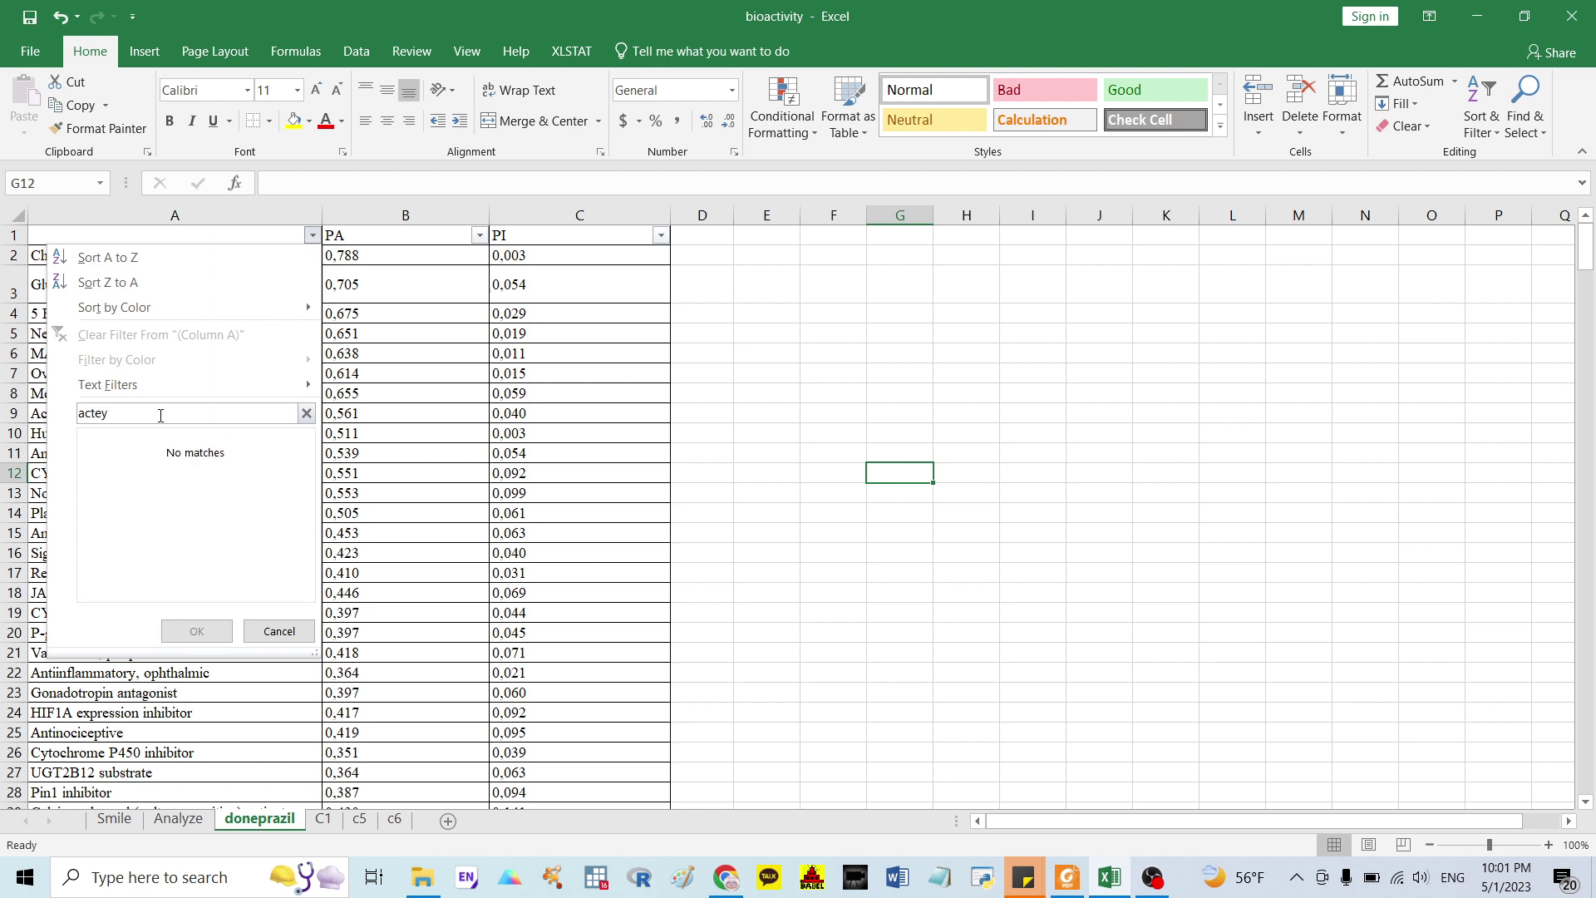
{"action": "key", "text": "BackSpace"}
{"action": "key", "text": "BackSpace"}
{"action": "key", "text": "BackSpace"}
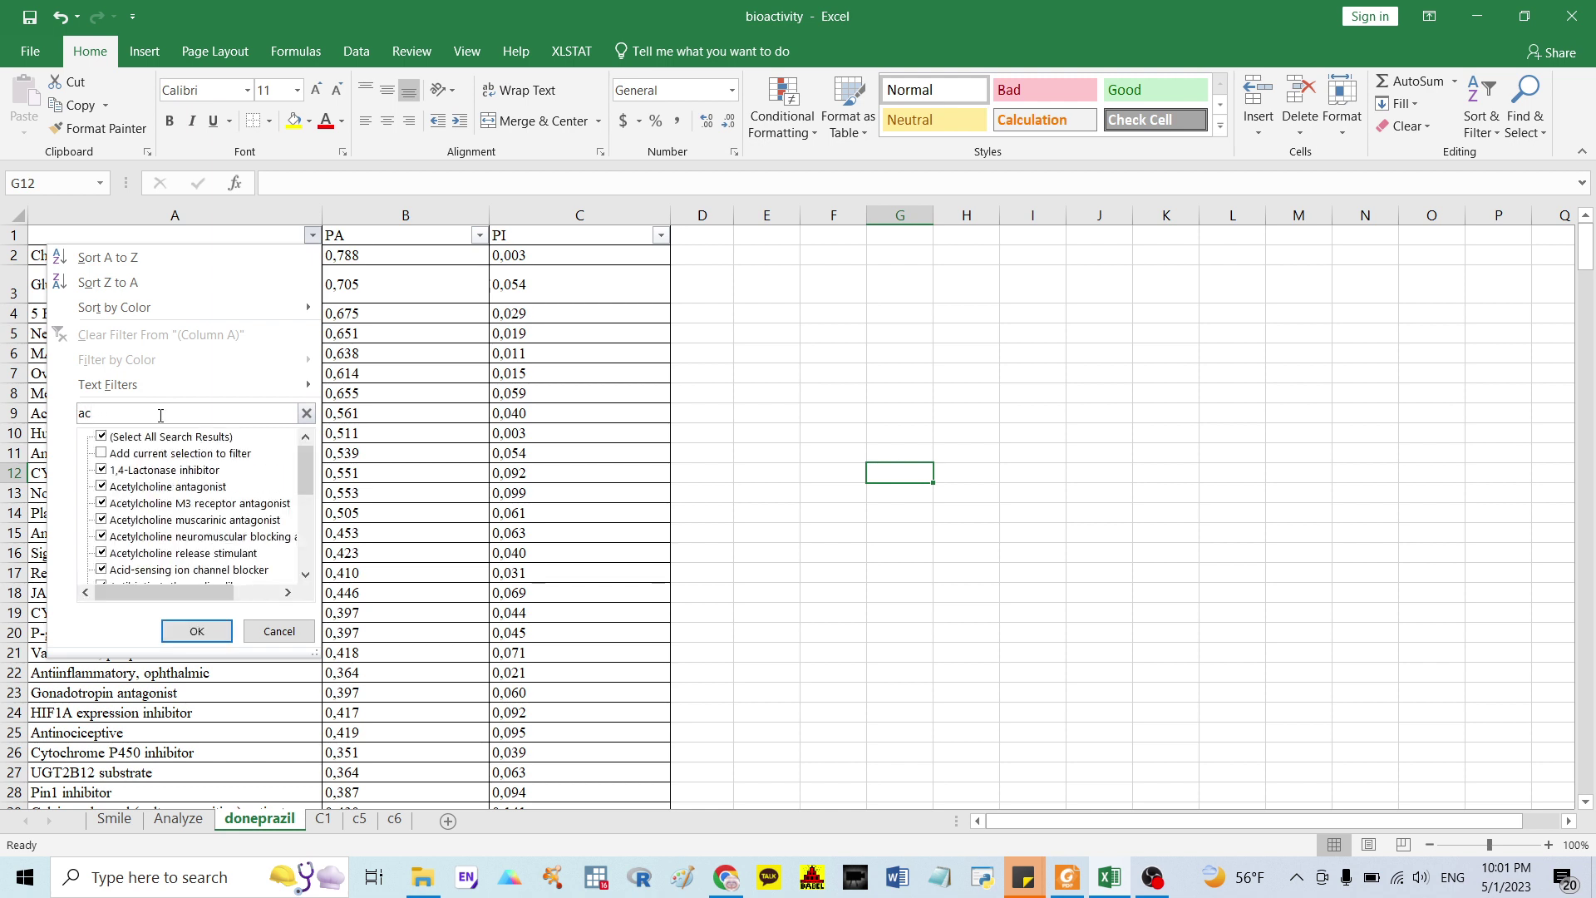
{"action": "type", "text": "te"}
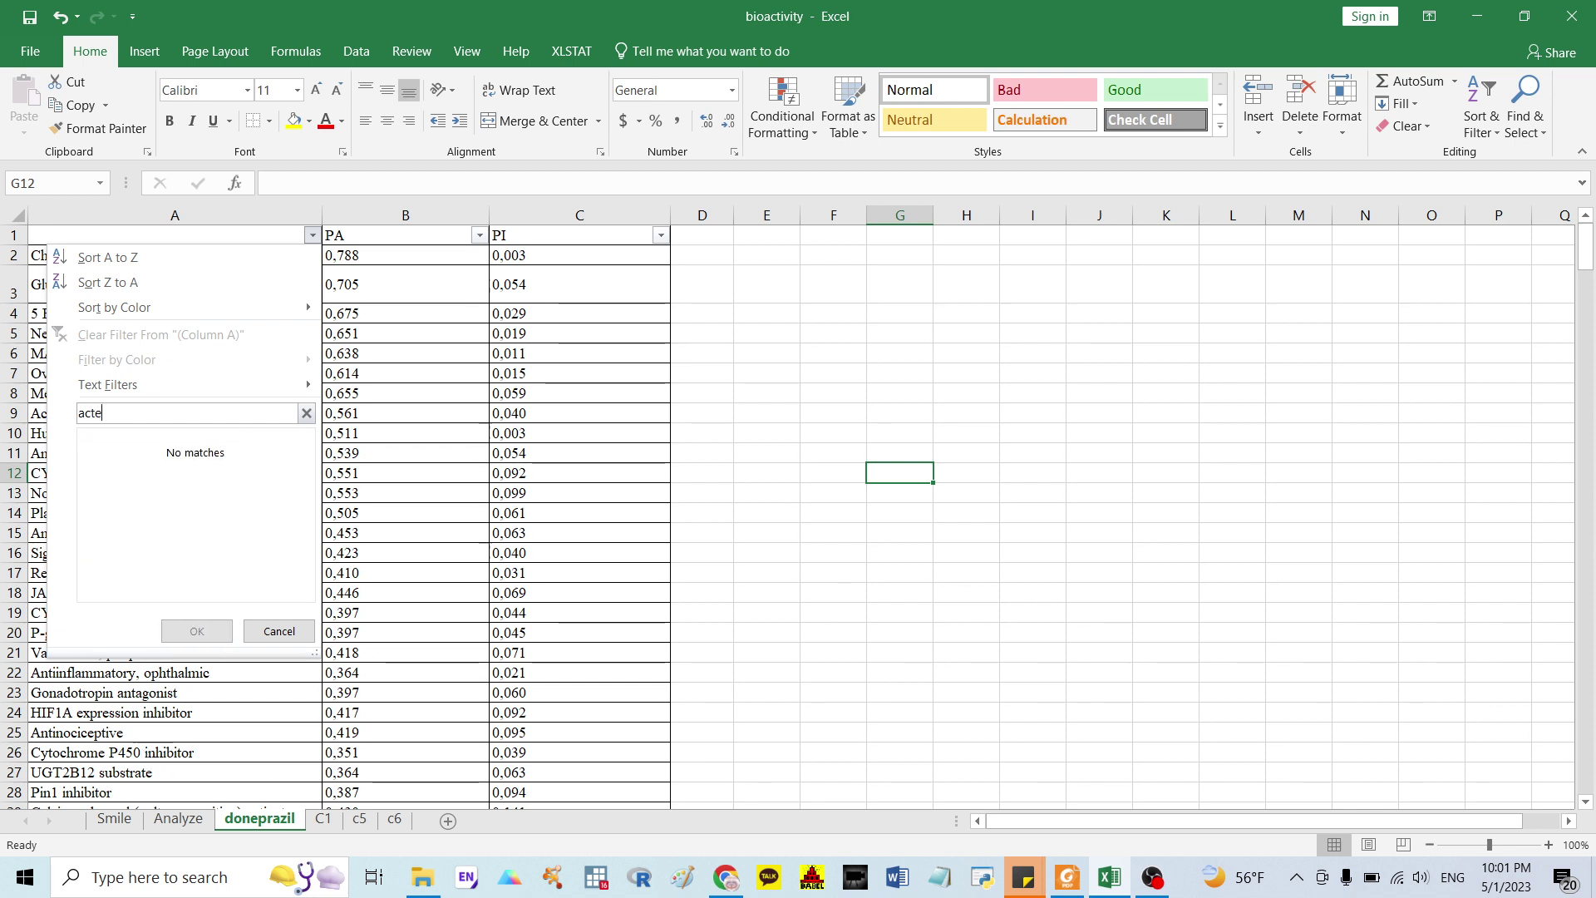
{"action": "key", "text": "BackSpace"}
{"action": "key", "text": "BackSpace"}
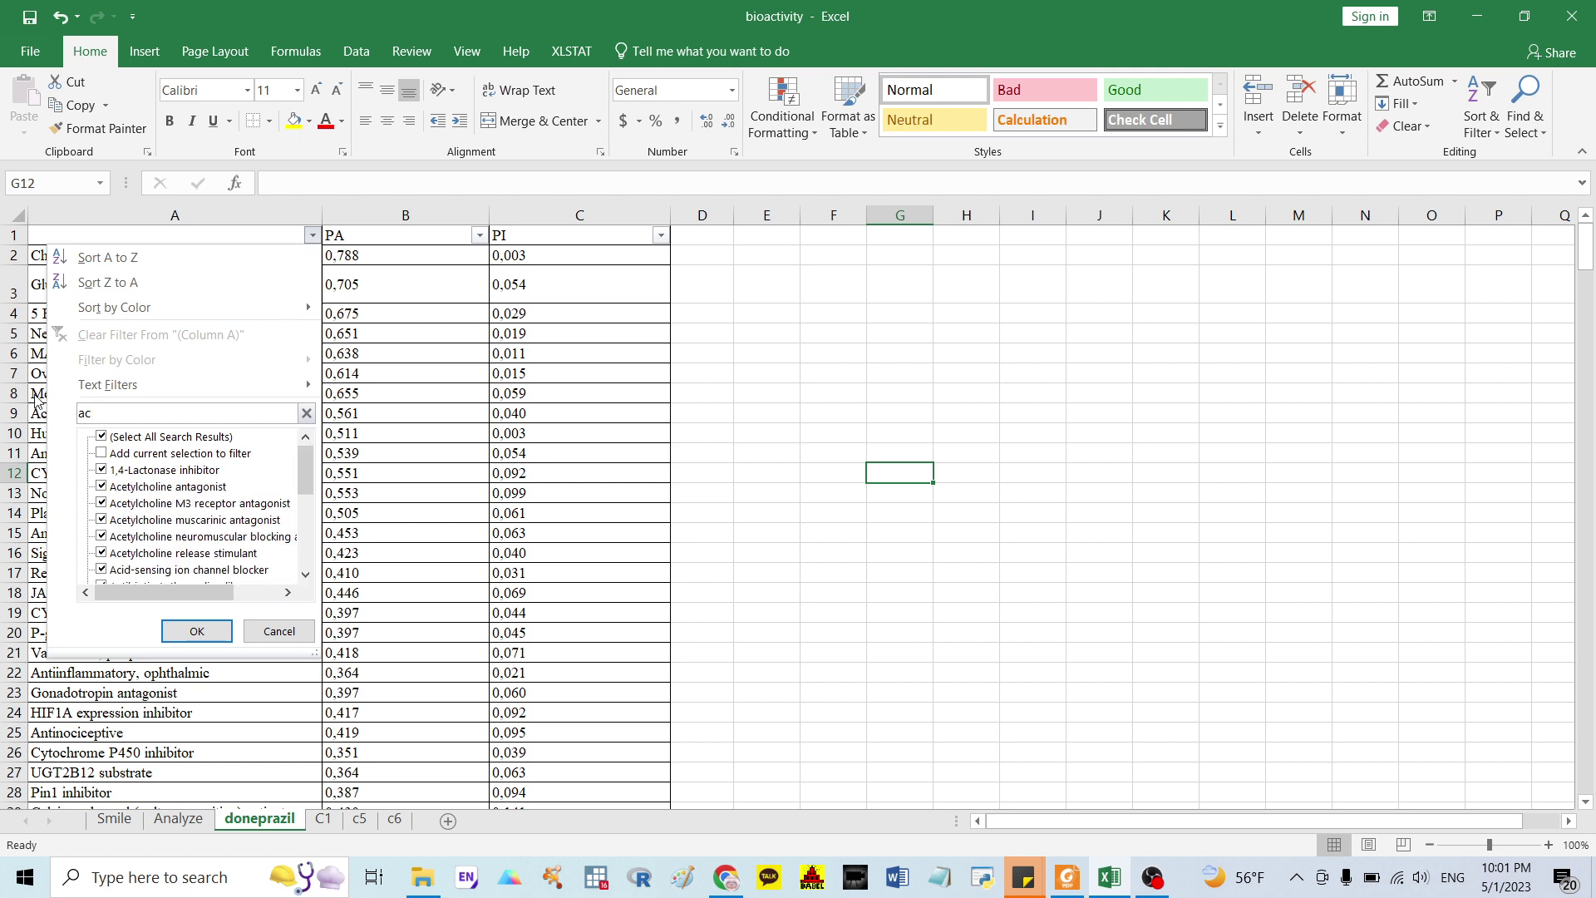
{"action": "left_click", "coordinate": [102, 471]}
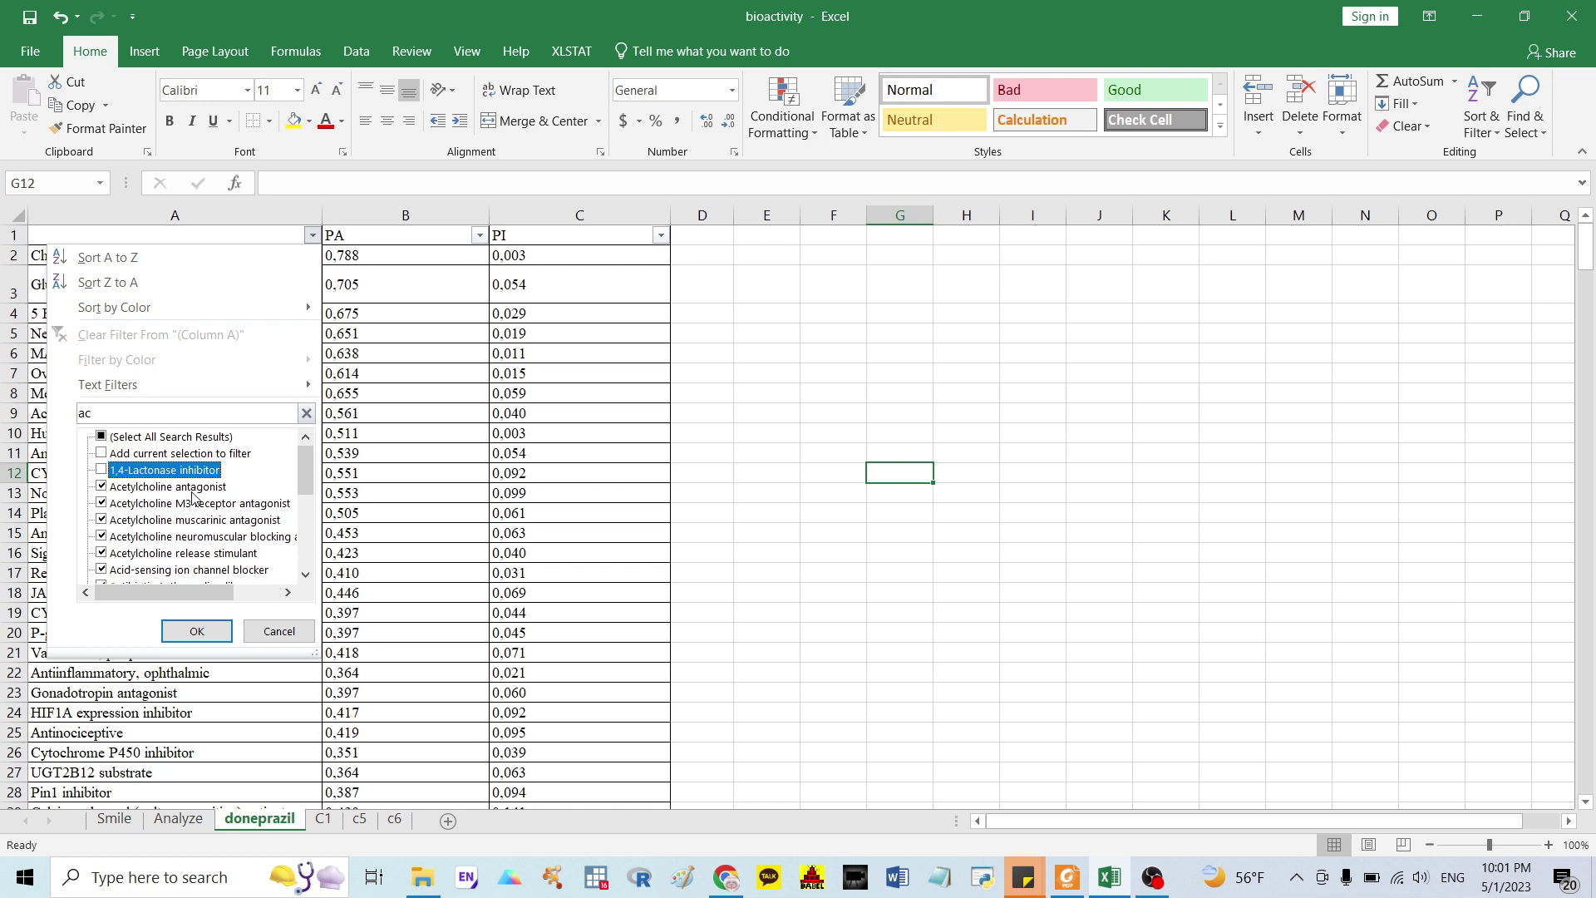
{"action": "left_click", "coordinate": [197, 631]}
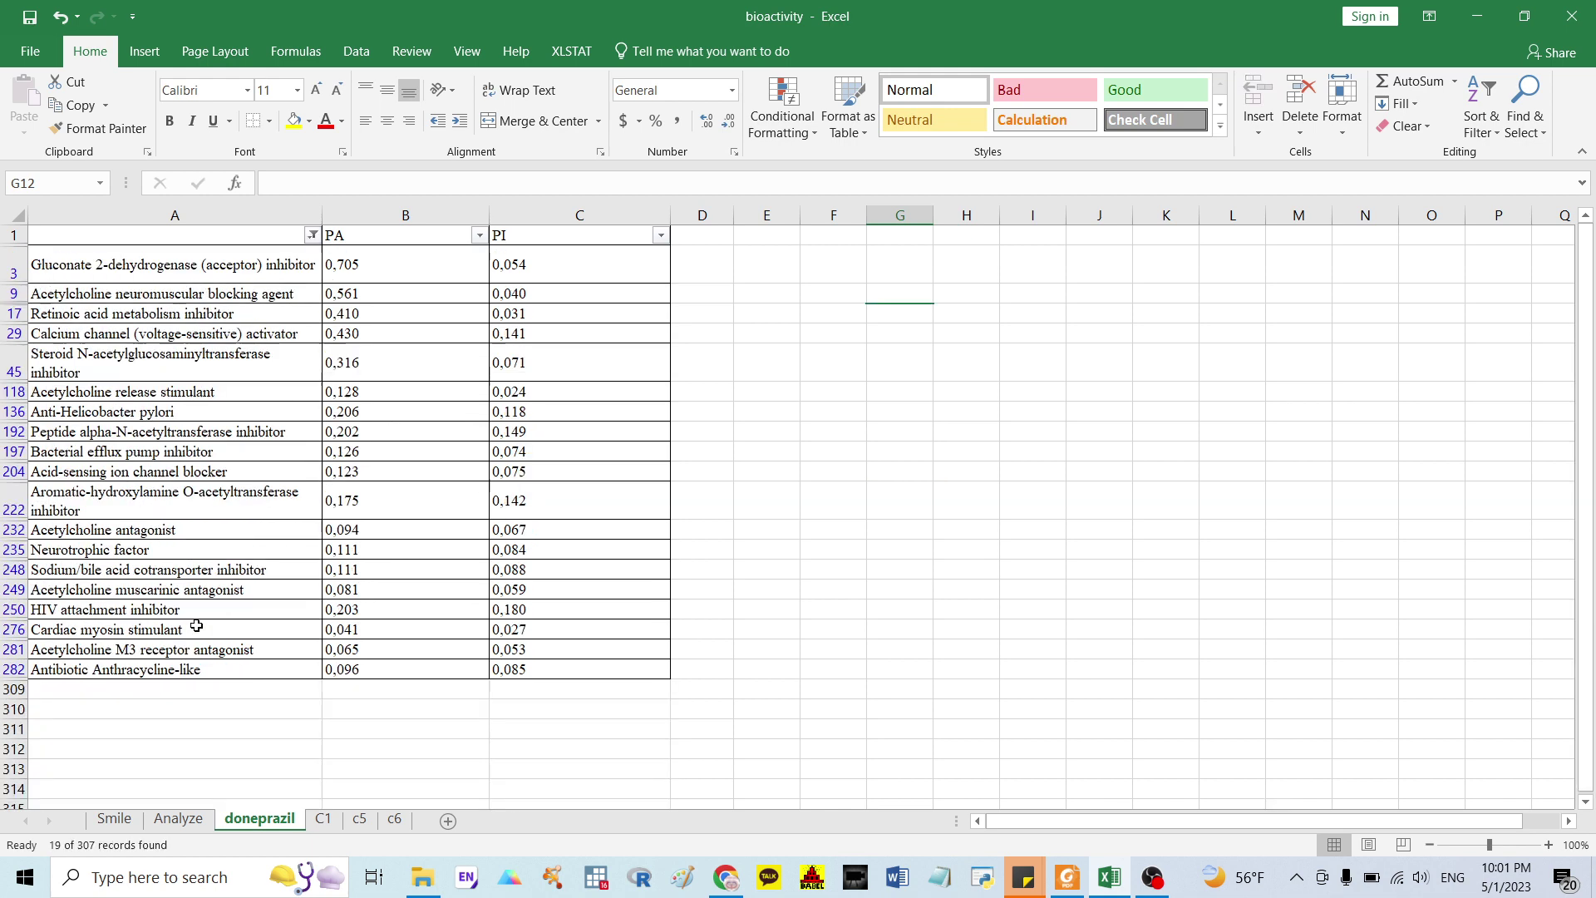
Copy the activity name Acetylcholine neuromuscular blocking agent from the filtered doneprazil list into cell A4 of the Analyze sheet.
{"action": "left_click_drag", "start_coordinate": [168, 269], "coordinate": [144, 667]}
{"action": "left_click", "coordinate": [127, 331]}
{"action": "left_click", "coordinate": [80, 294]}
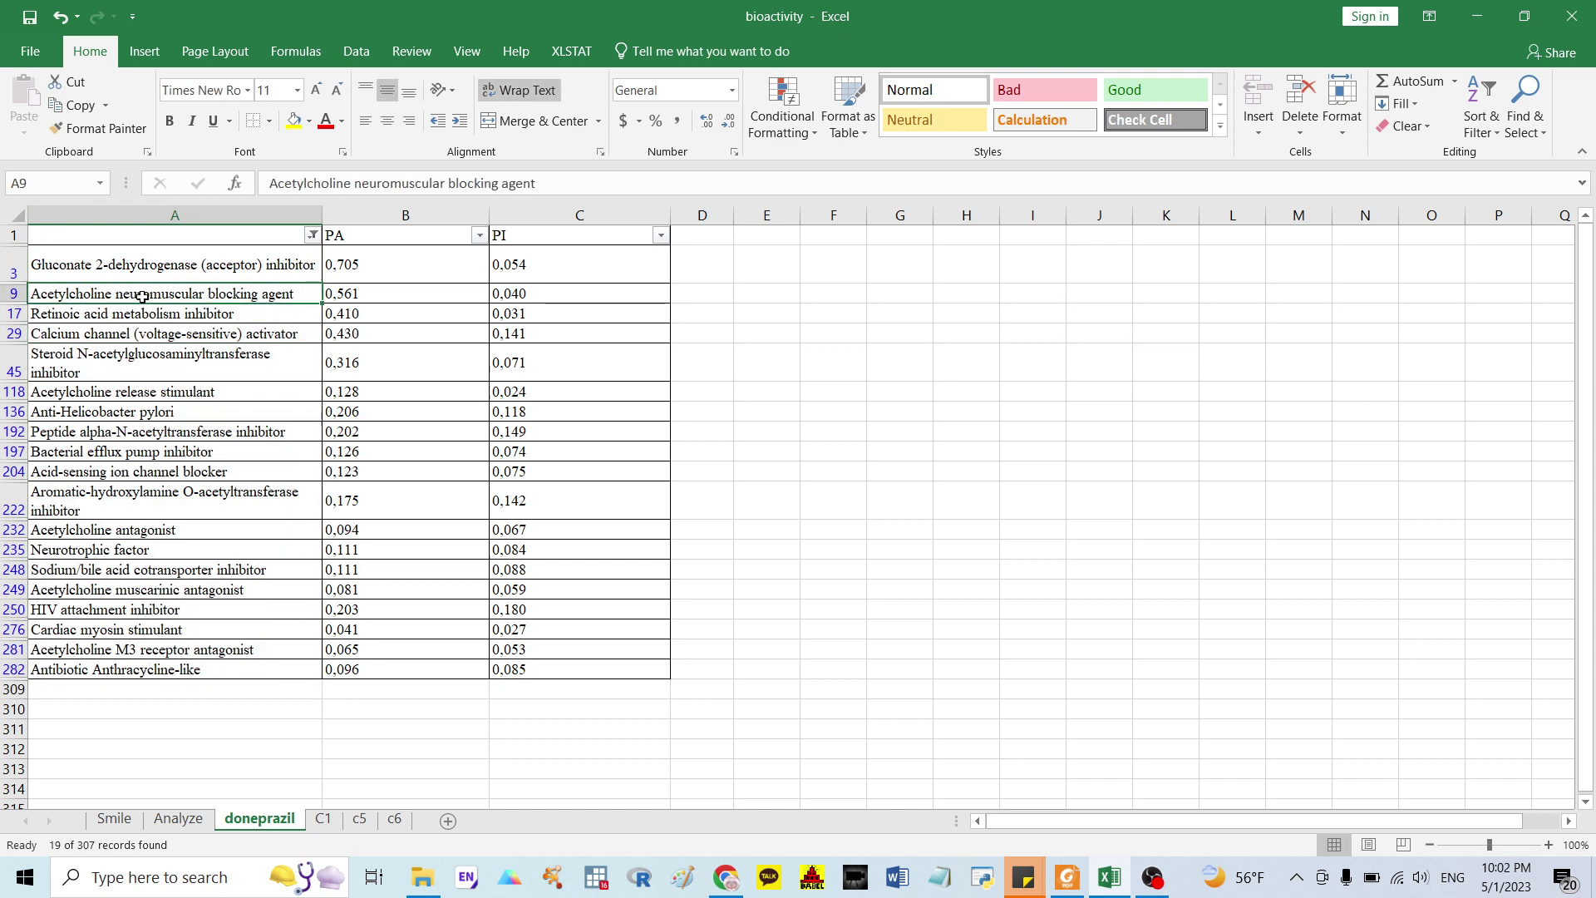
{"action": "left_click_drag", "start_coordinate": [536, 183], "coordinate": [192, 152]}
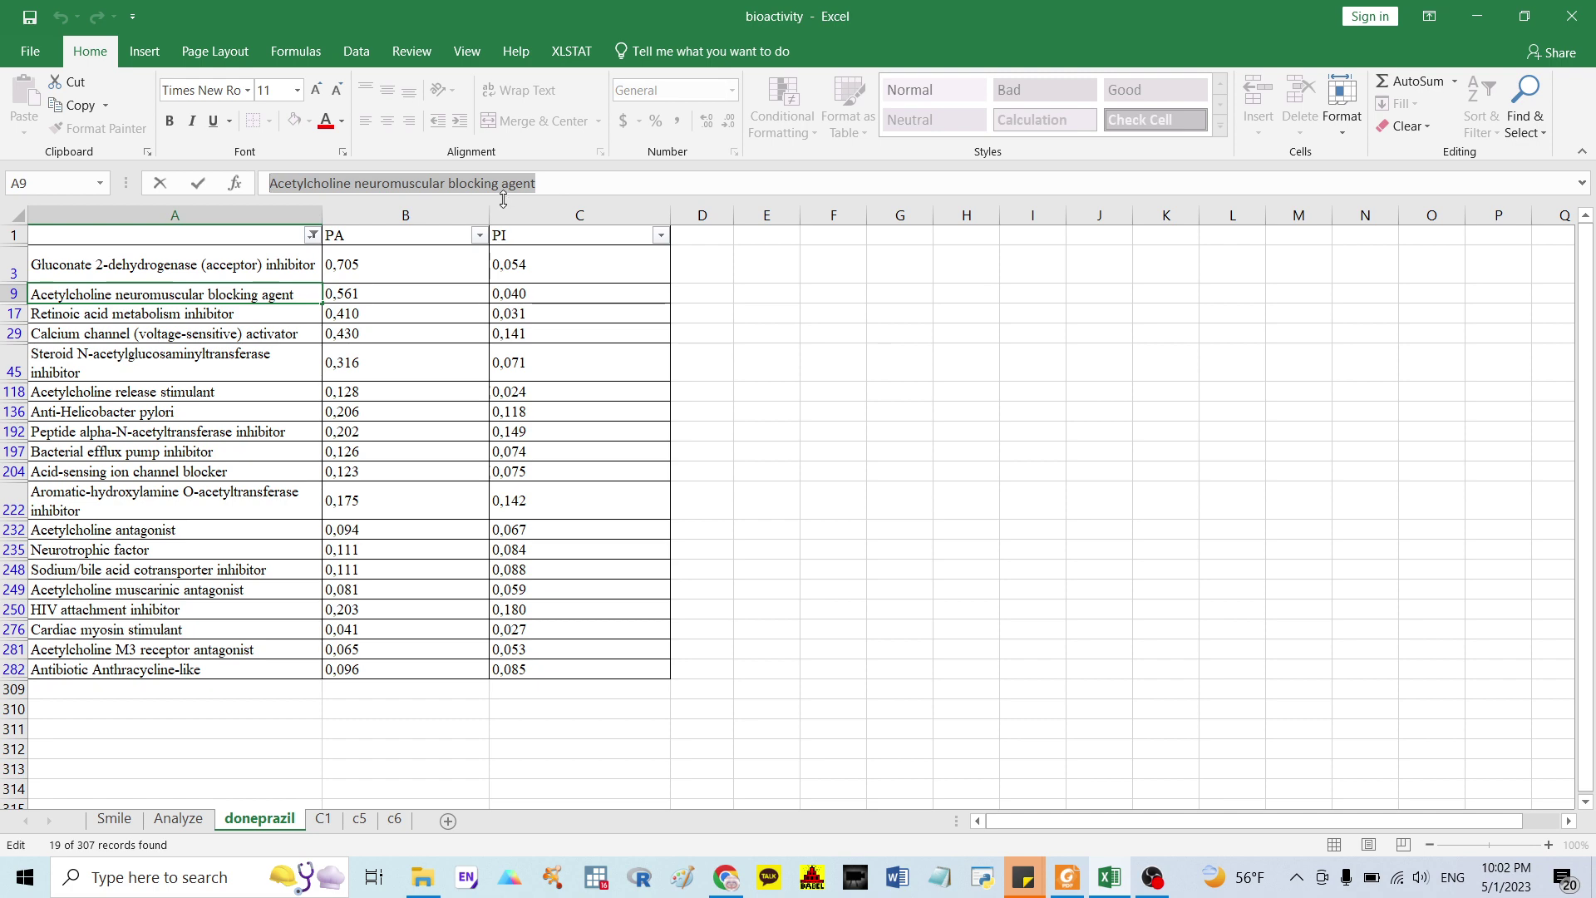
{"action": "key", "text": "ctrl+c"}
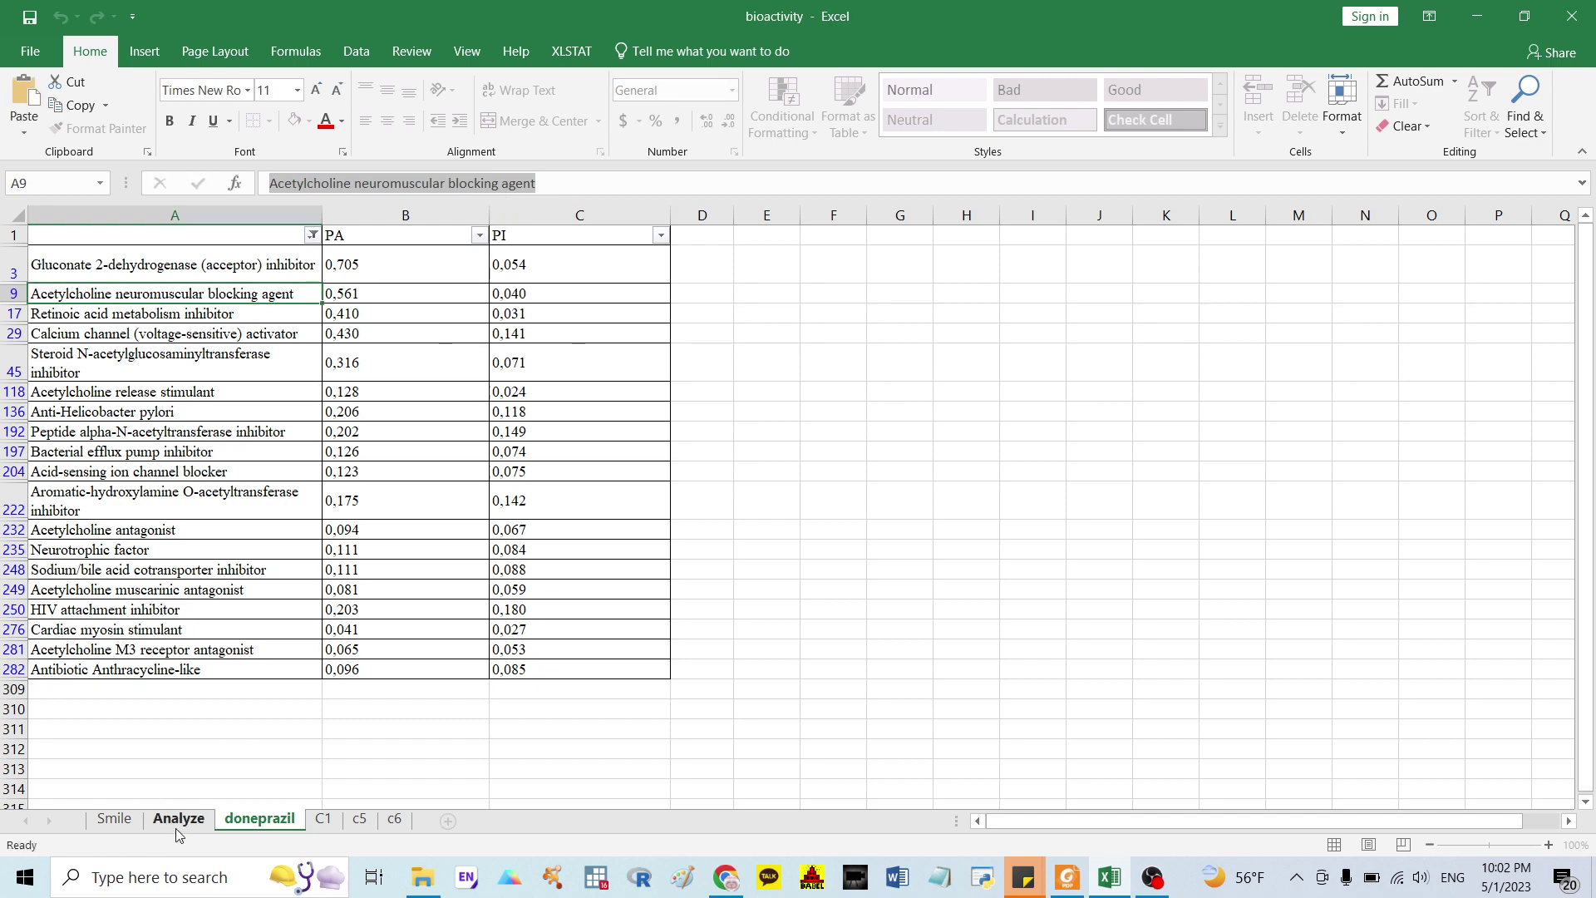
{"action": "left_click", "coordinate": [177, 820]}
{"action": "left_click", "coordinate": [100, 297]}
{"action": "key", "text": "ctrl+v"}
Take the name Cholinergic from cell A3 of the Analyze sheet and filter the doneprazil activity column by it.
{"action": "left_click", "coordinate": [106, 275]}
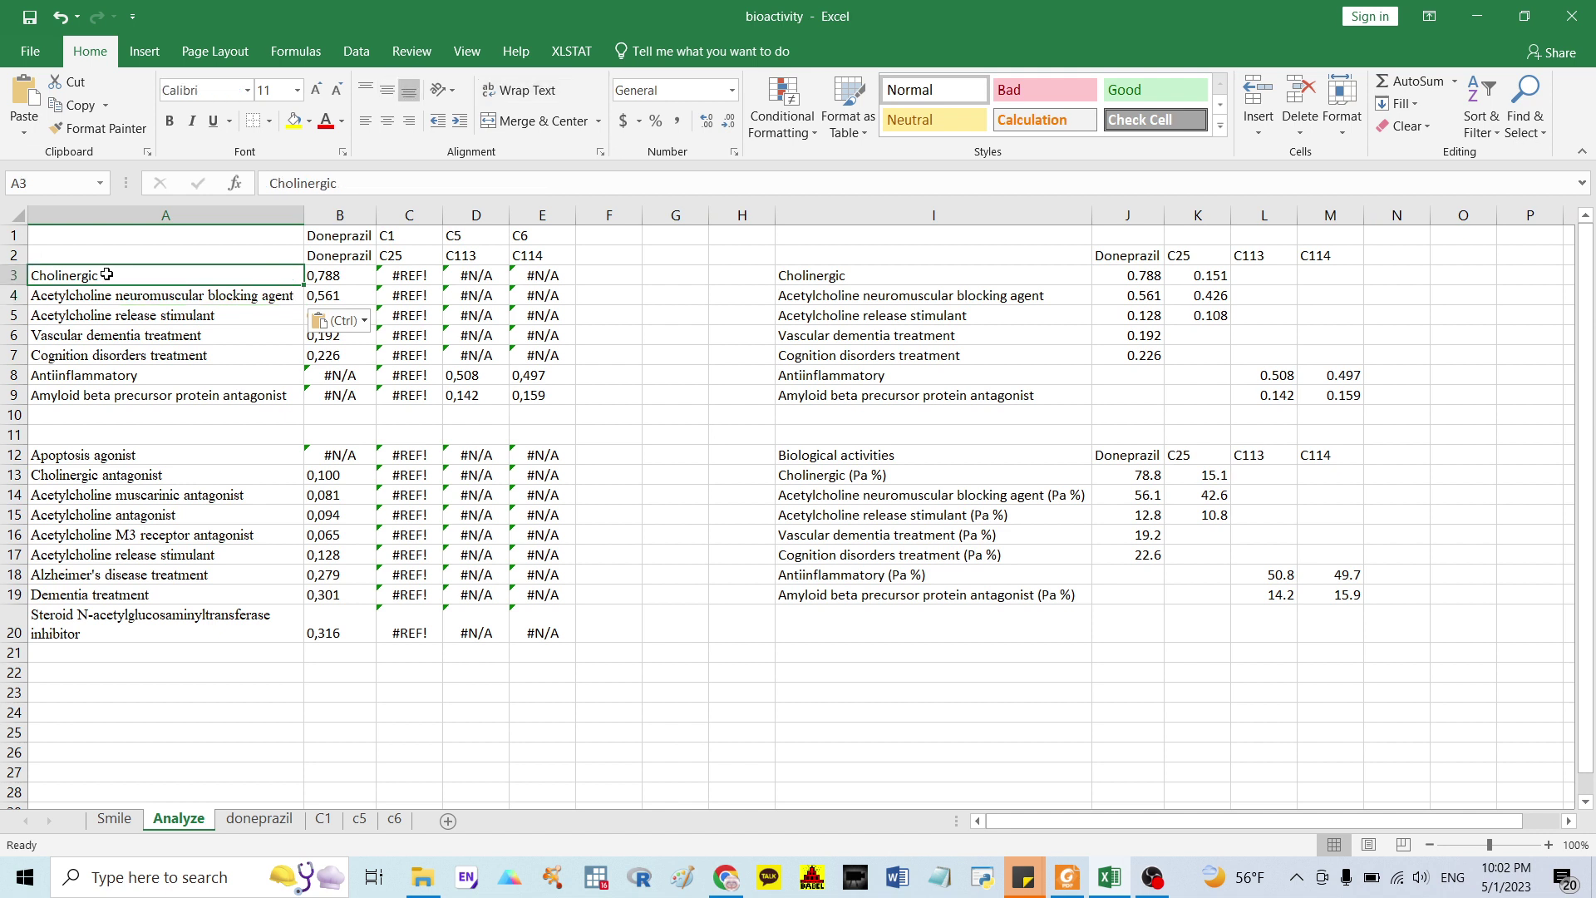
{"action": "double_click", "coordinate": [107, 275]}
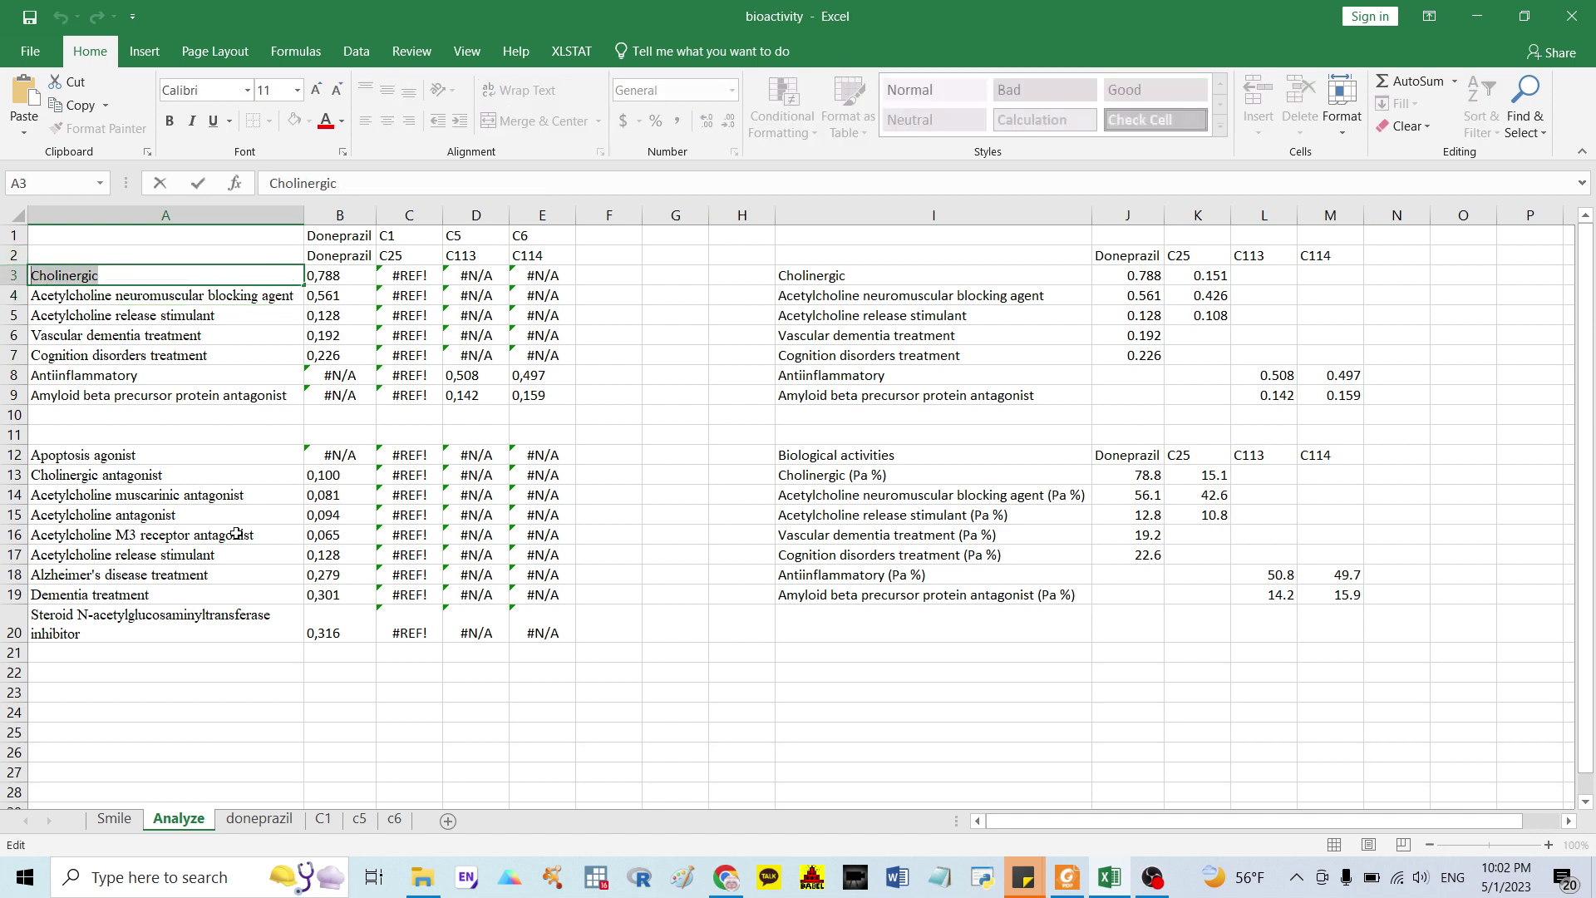
{"action": "left_click", "coordinate": [259, 819]}
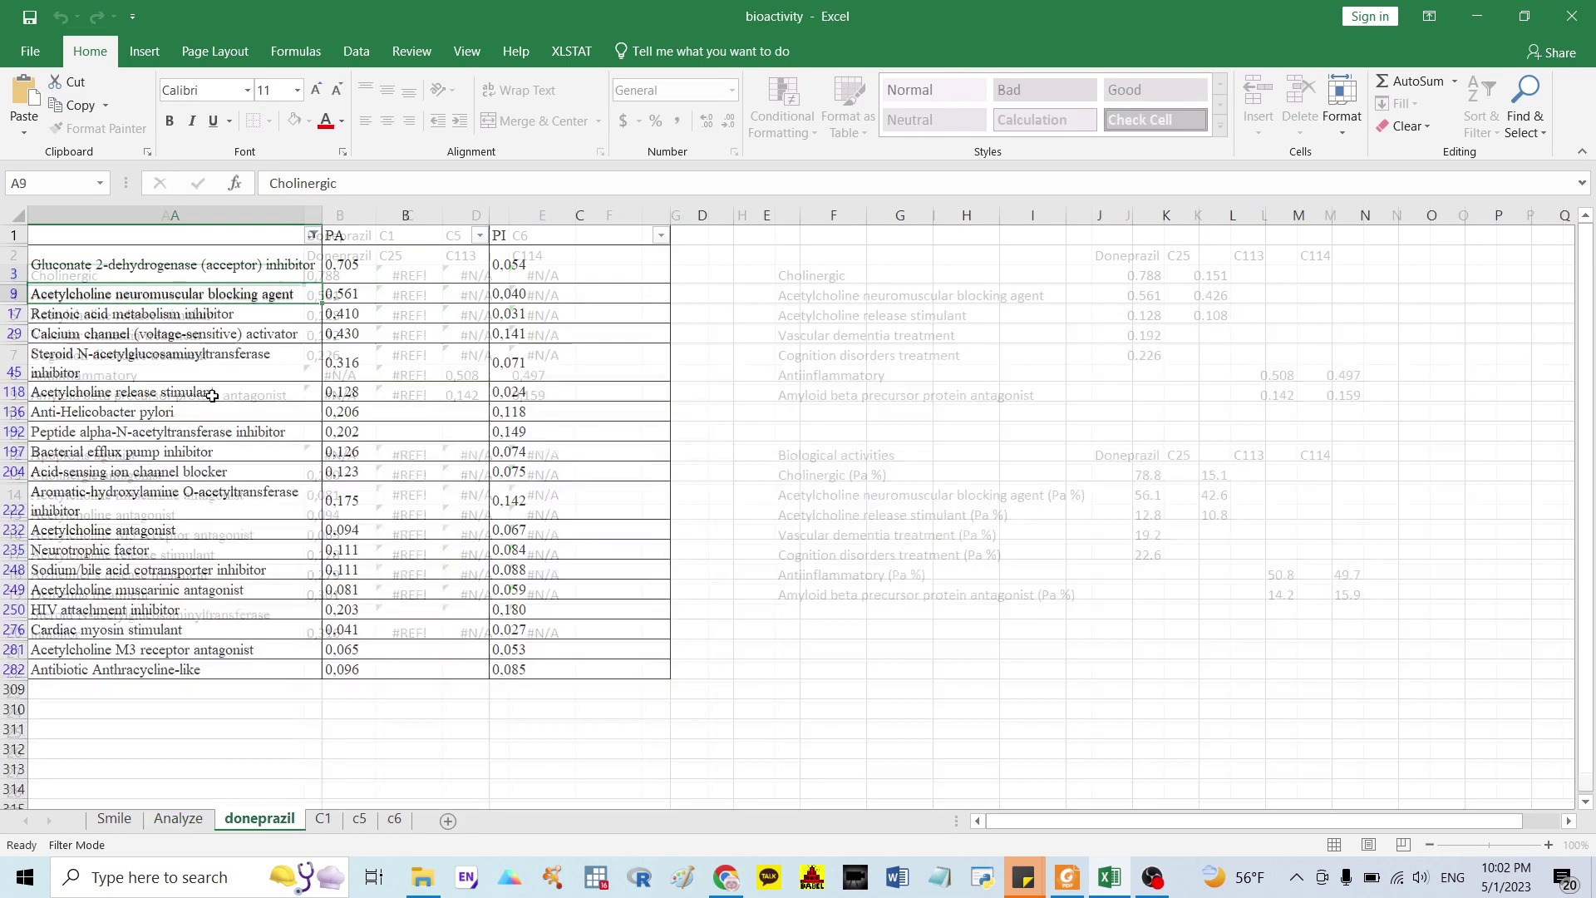
{"action": "left_click", "coordinate": [313, 235]}
{"action": "left_click", "coordinate": [148, 413]}
{"action": "key", "text": "ctrl+v"}
{"action": "key", "text": "Return"}
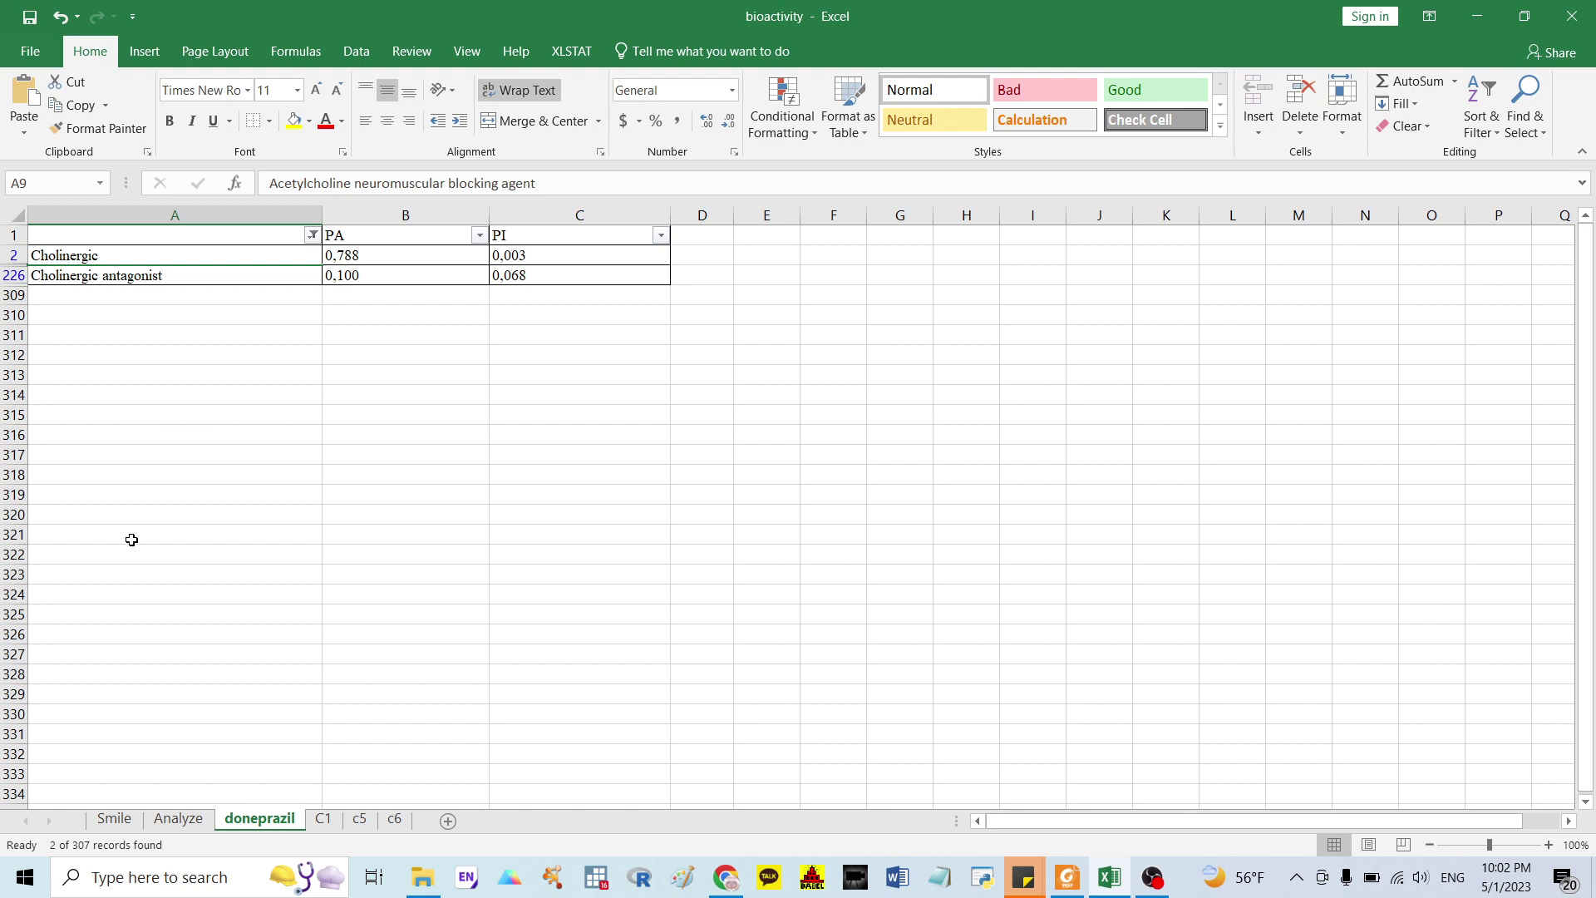
Copy the Cholinergic and Cholinergic antagonist names from the filtered list and return to the Analyze sheet.
{"action": "left_click_drag", "start_coordinate": [113, 258], "coordinate": [111, 280]}
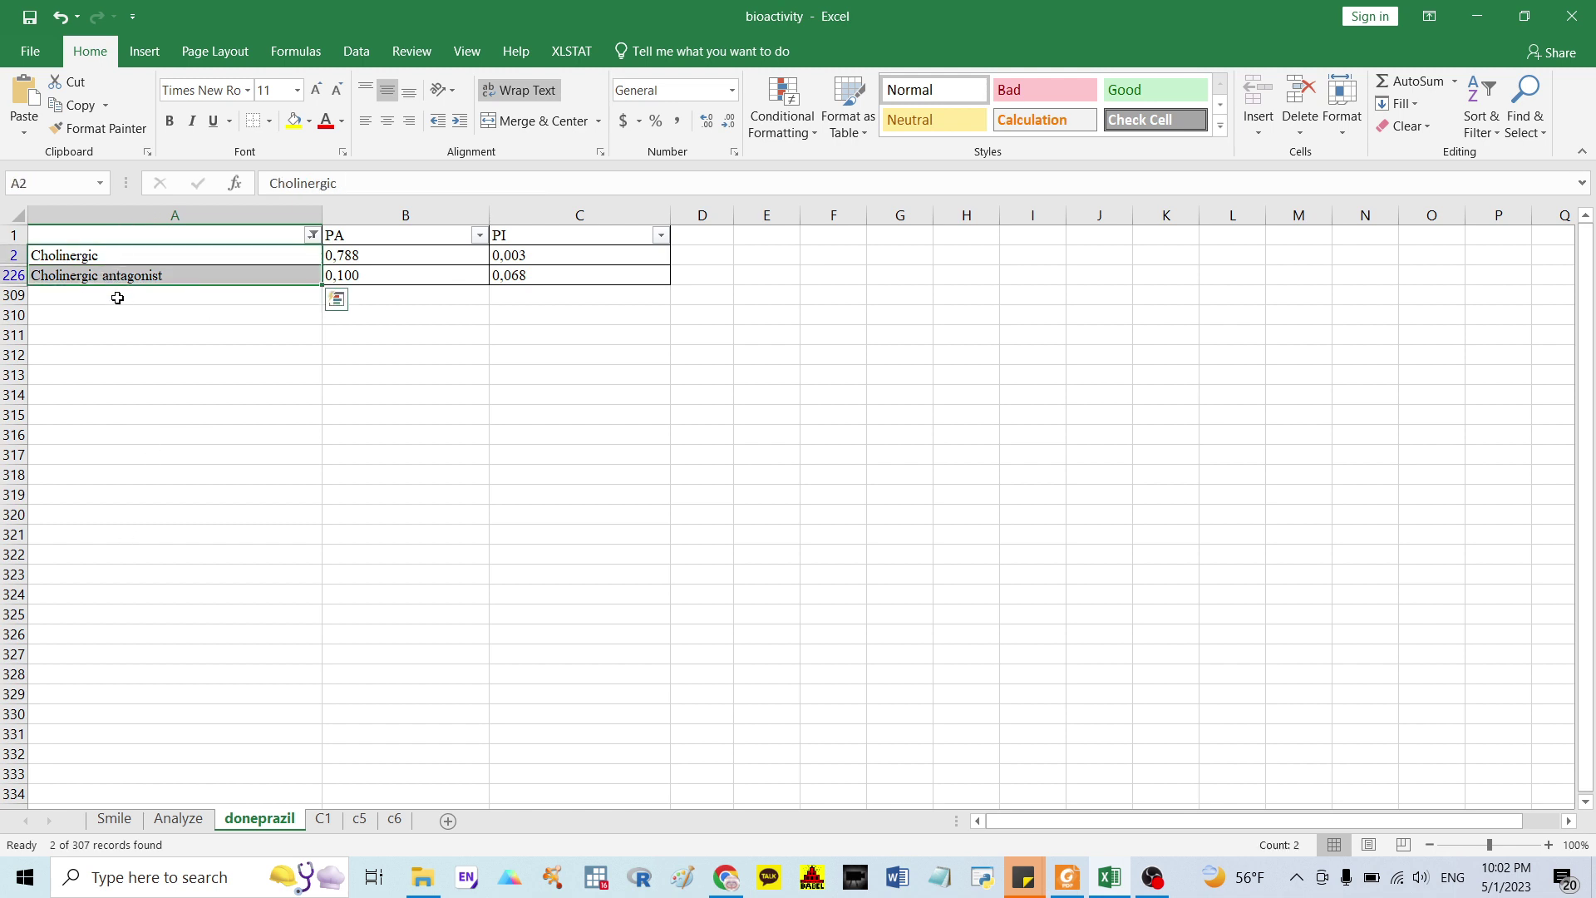
{"action": "key", "text": "ctrl+c"}
{"action": "left_click", "coordinate": [178, 820]}
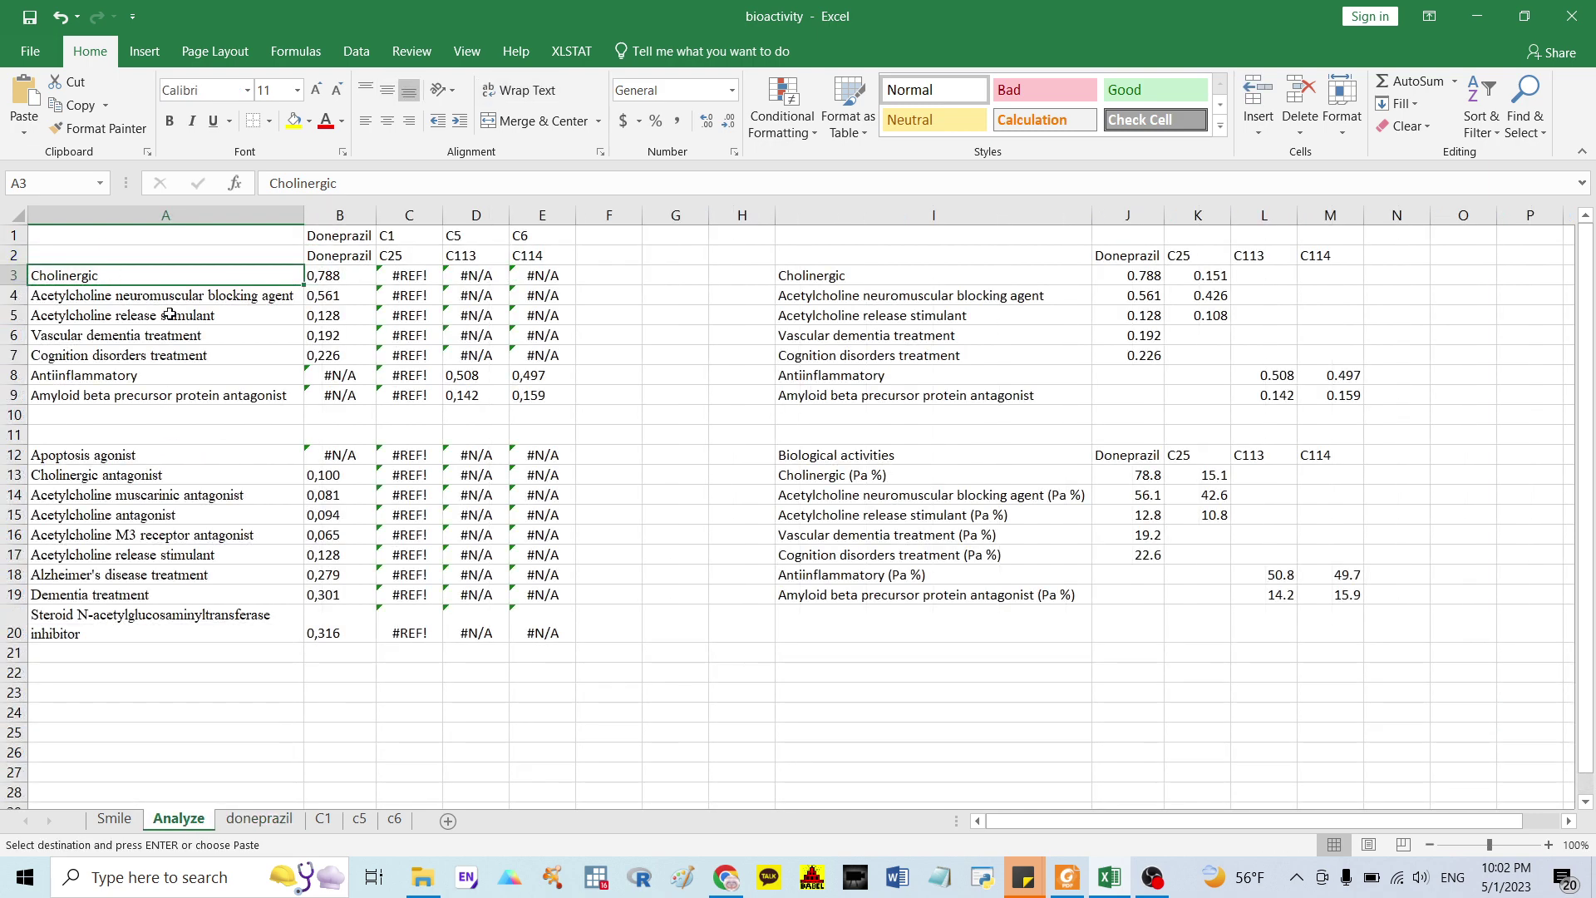
Go through the chosen activities in A3:A9 of the Analyze sheet, from Cholinergic to Amyloid beta precursor protein antagonist.
{"action": "left_click_drag", "start_coordinate": [152, 298], "coordinate": [137, 374]}
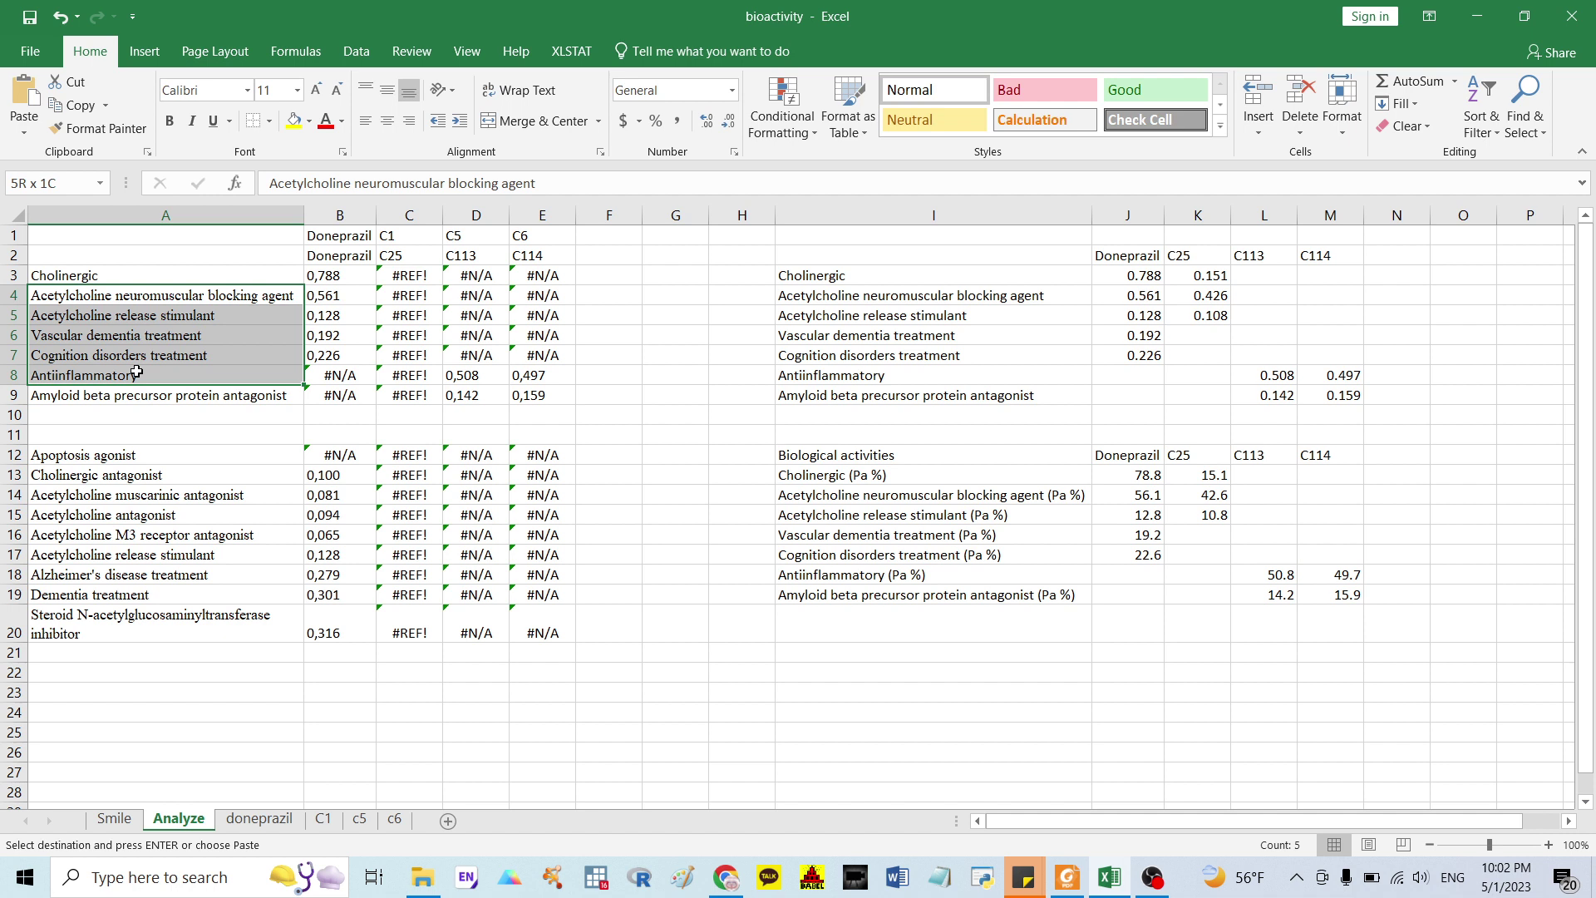
{"action": "left_click_drag", "start_coordinate": [136, 374], "coordinate": [136, 395]}
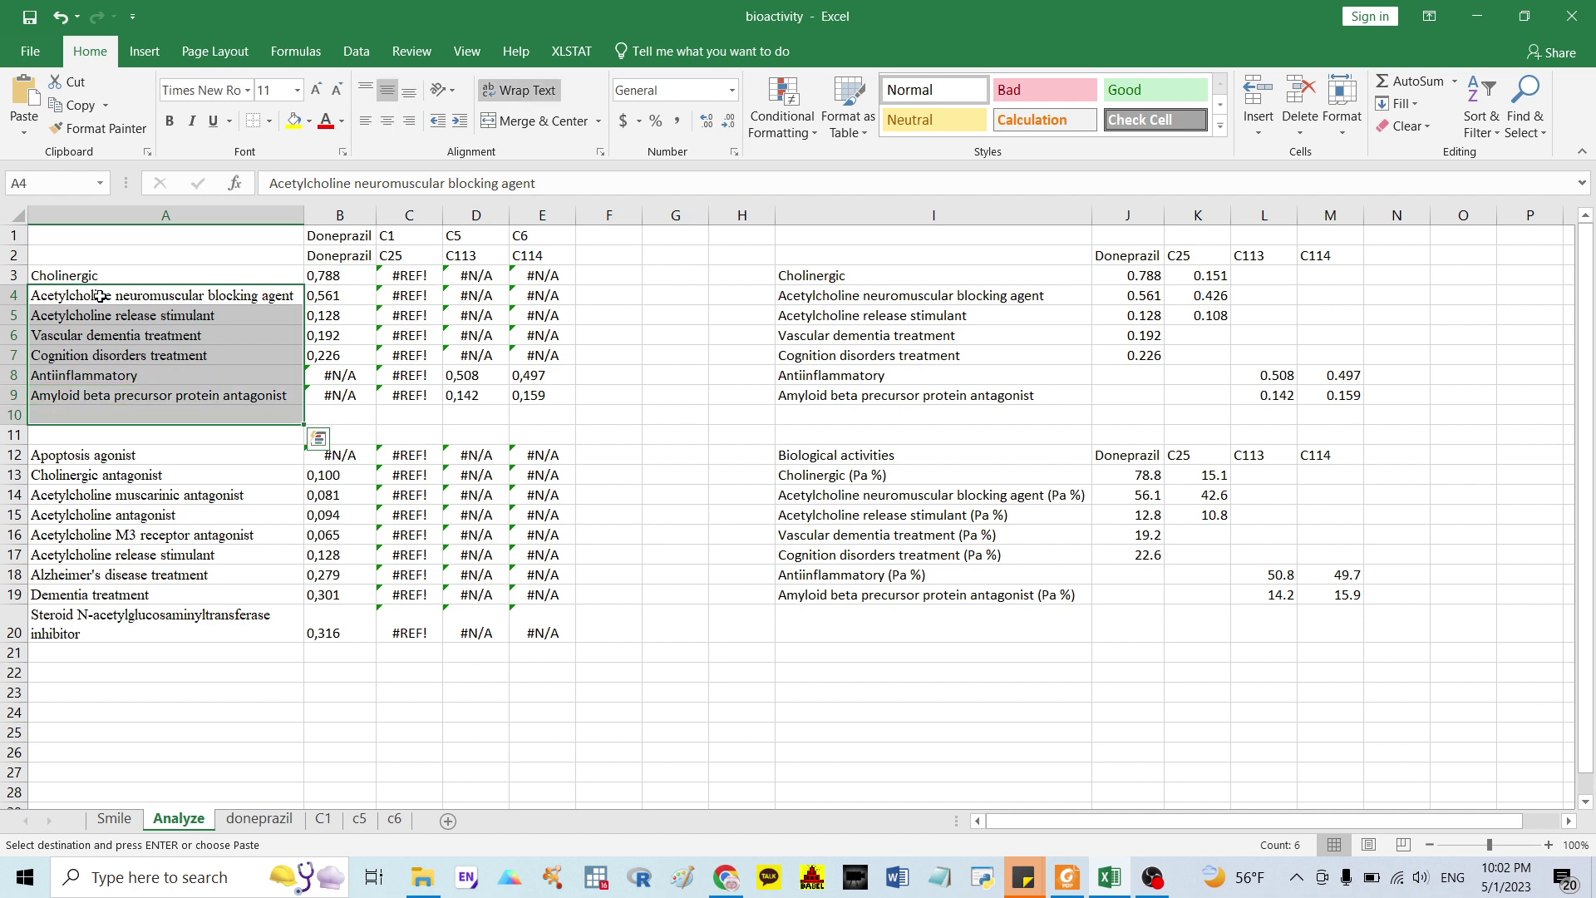
{"action": "left_click", "coordinate": [98, 277]}
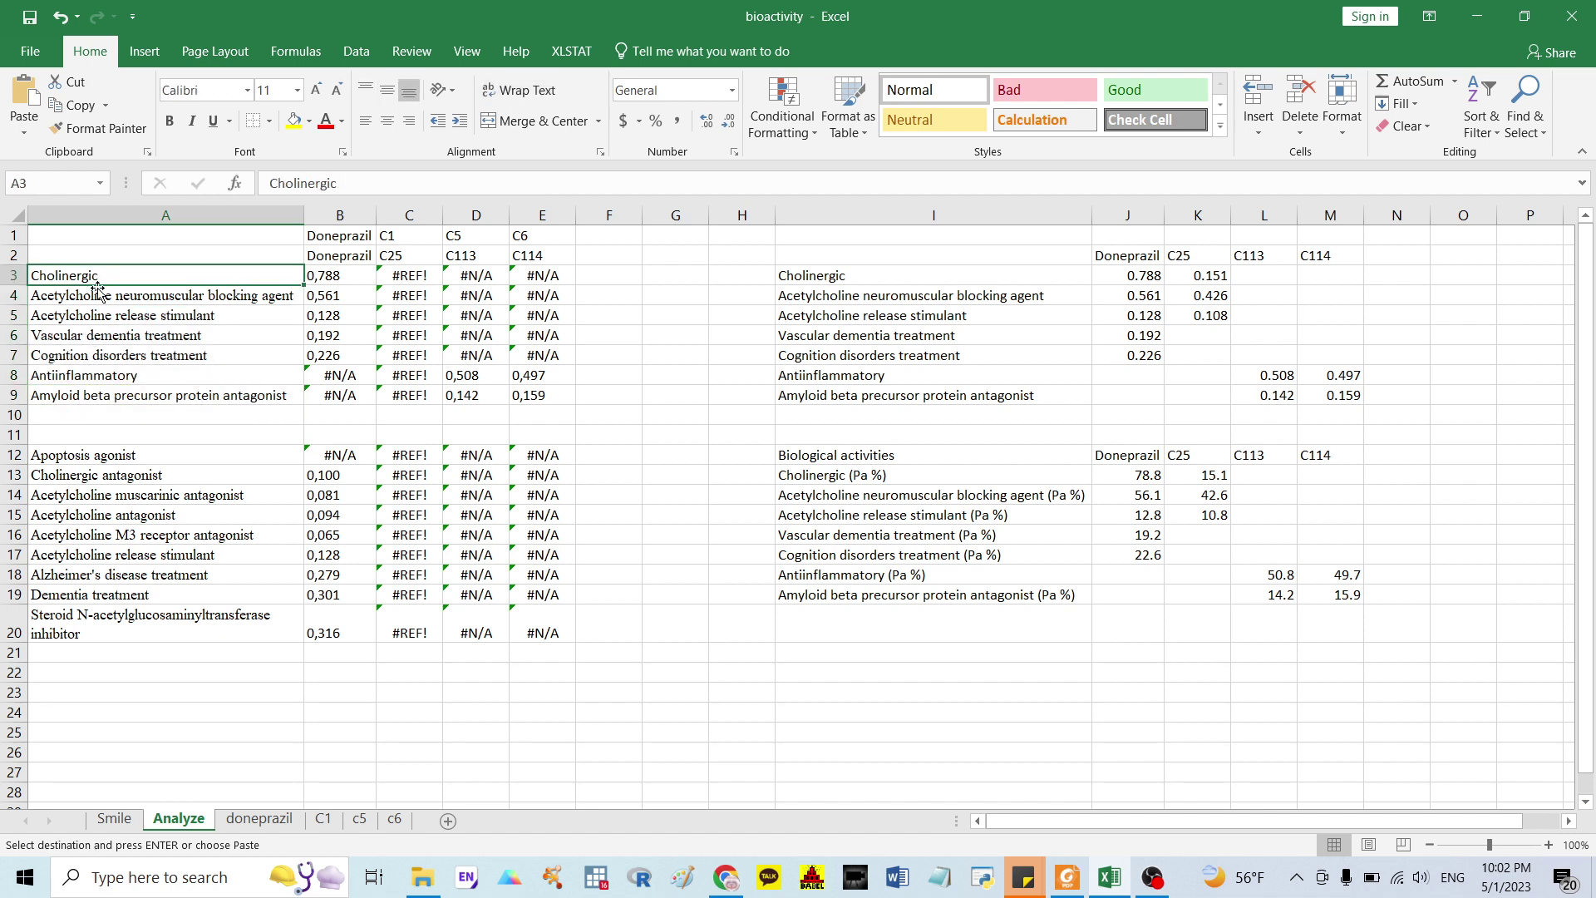
{"action": "left_click", "coordinate": [178, 300]}
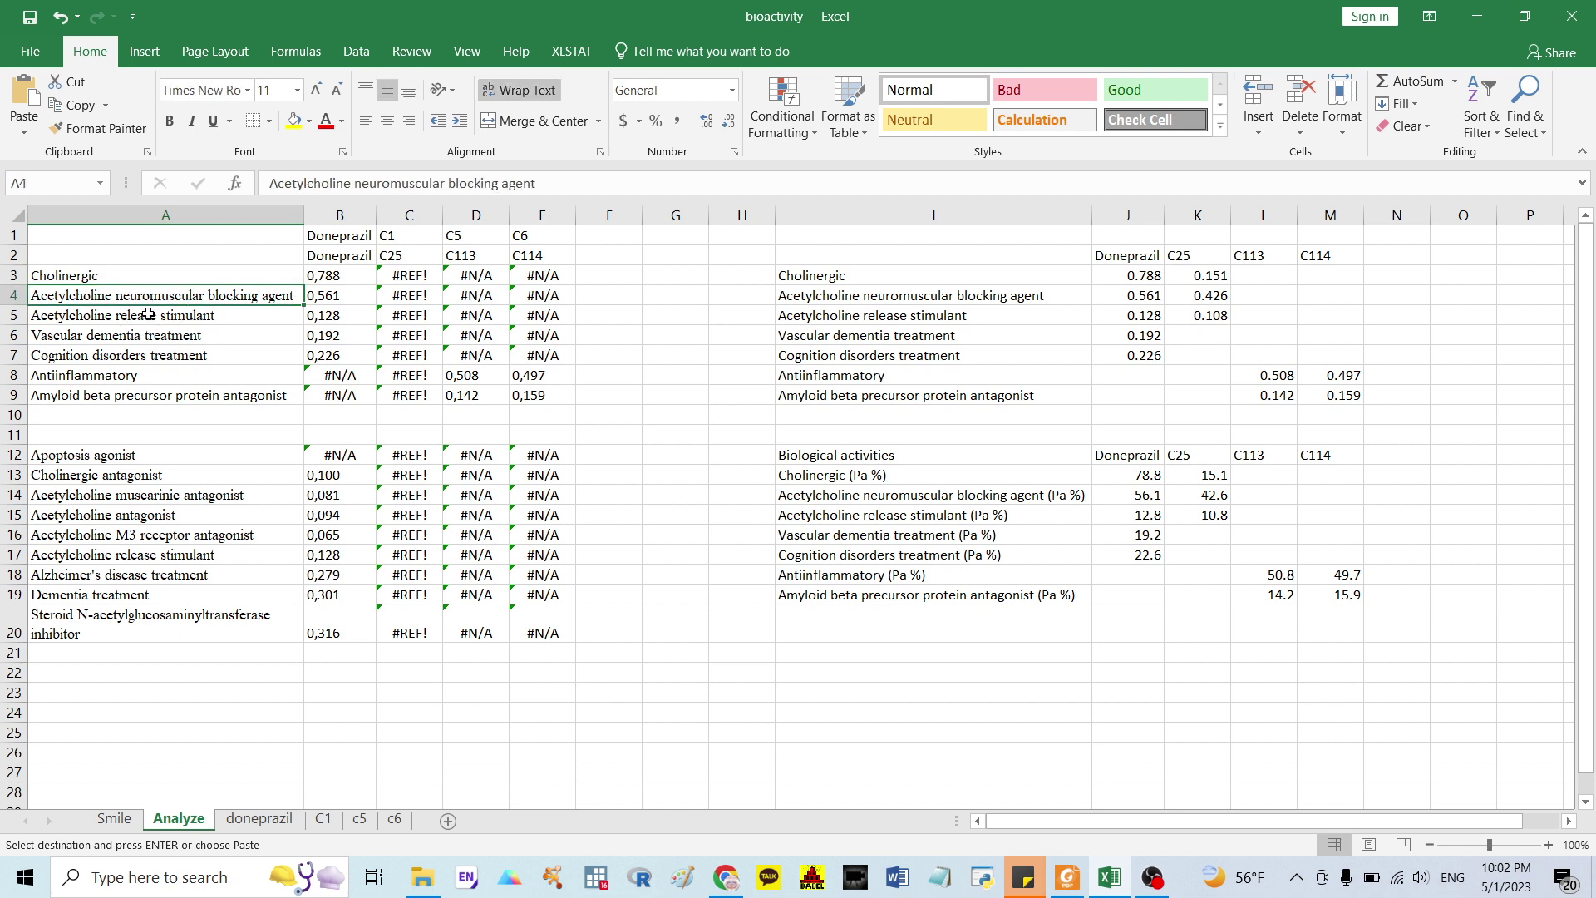
{"action": "left_click", "coordinate": [166, 319]}
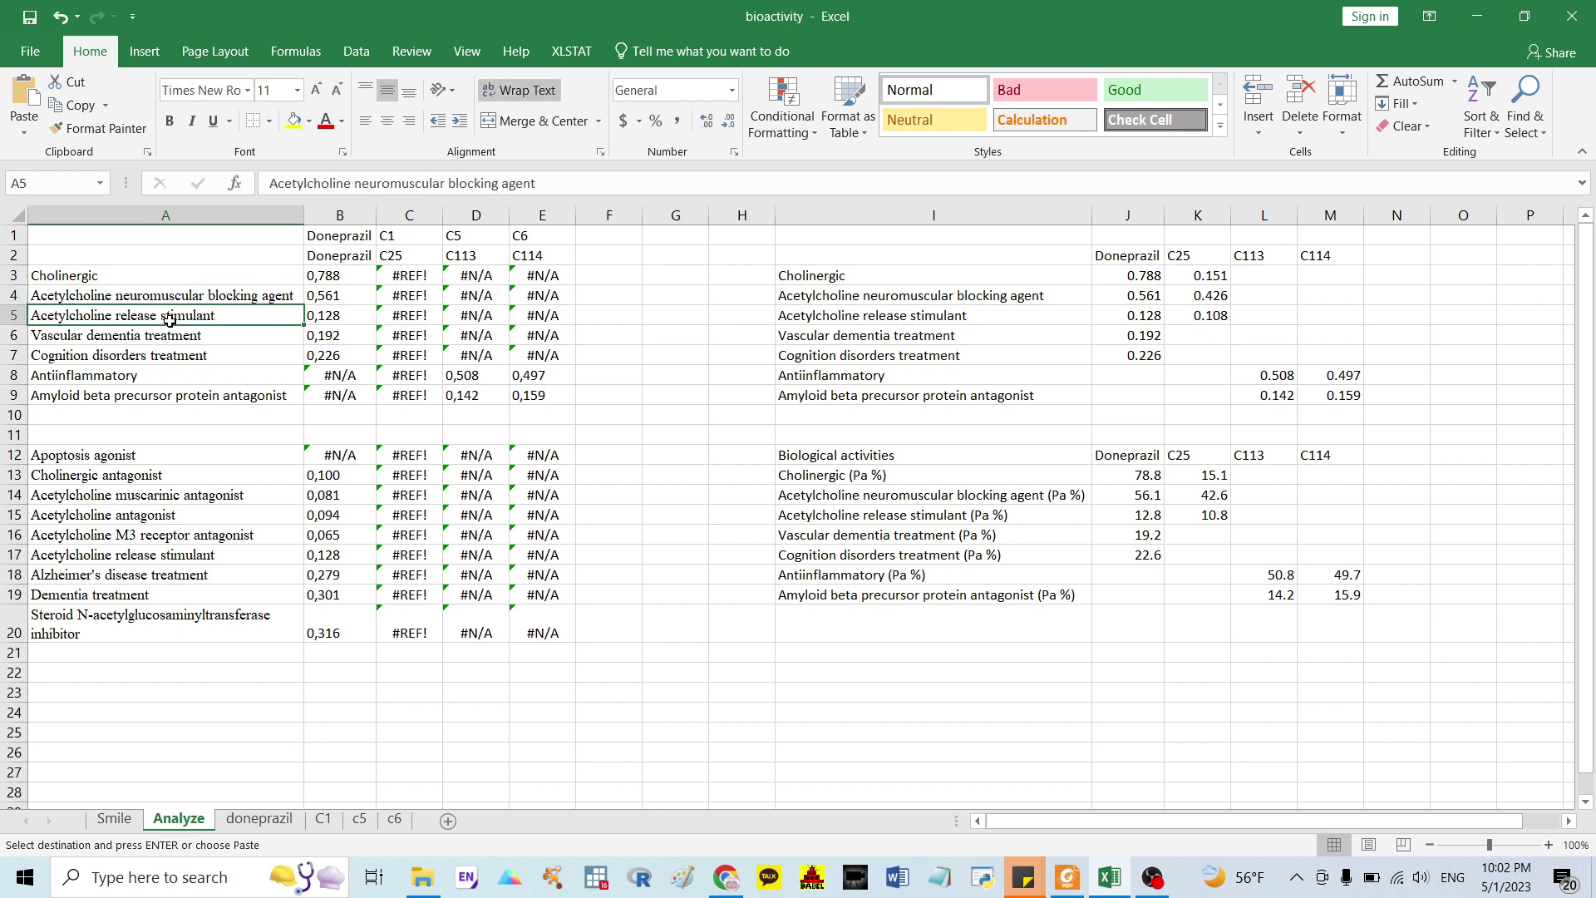
{"action": "left_click", "coordinate": [121, 339]}
{"action": "left_click", "coordinate": [118, 358]}
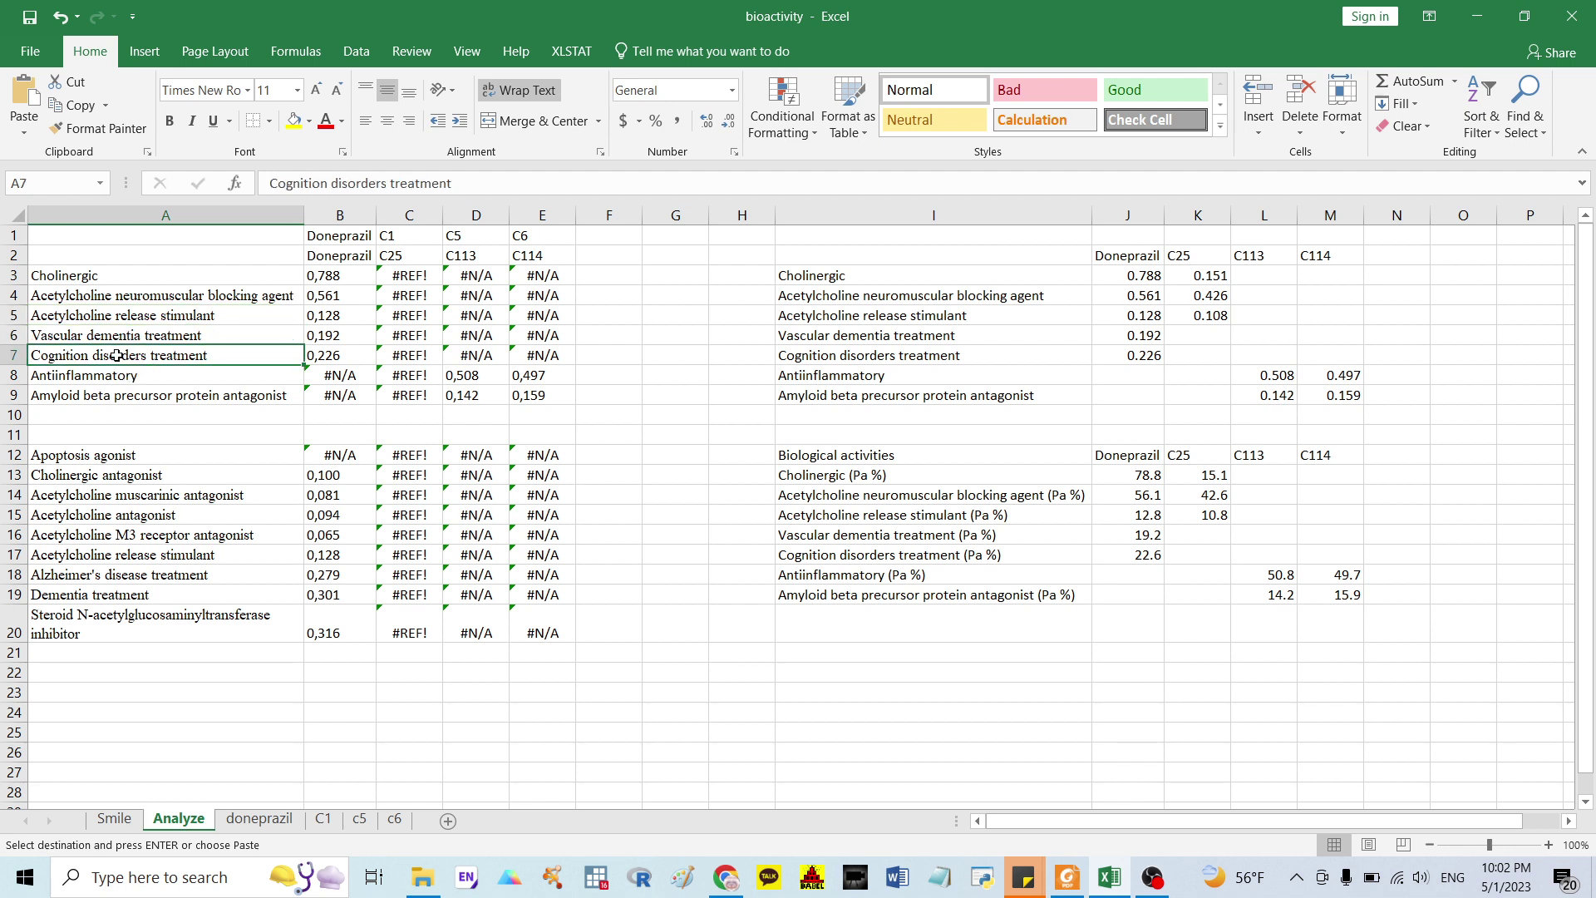
{"action": "left_click", "coordinate": [102, 376]}
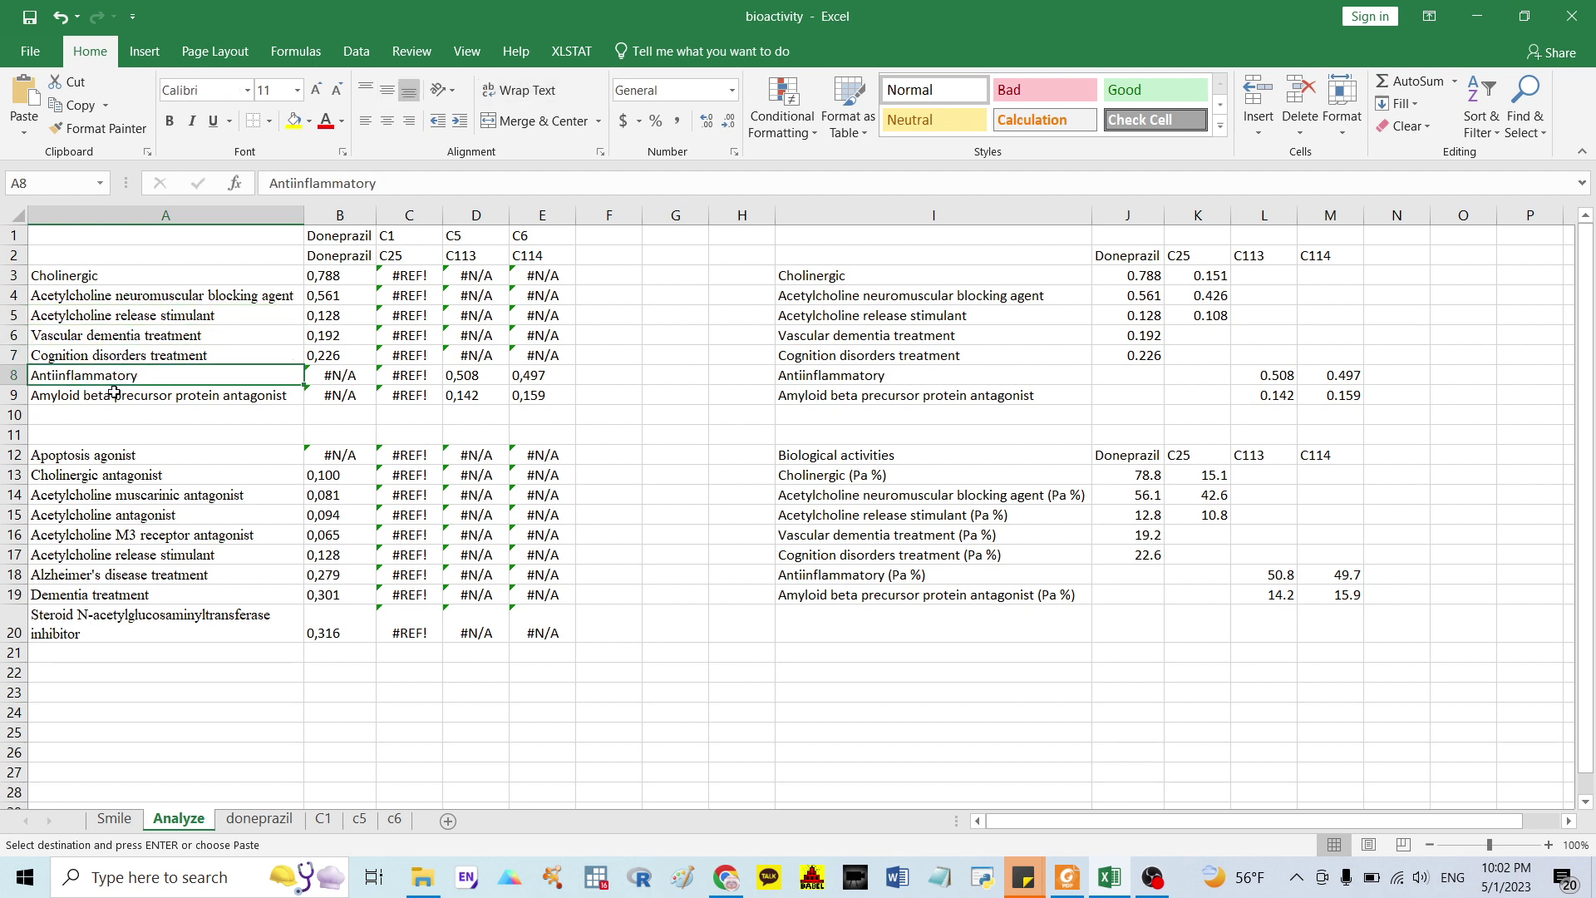
{"action": "left_click", "coordinate": [95, 402]}
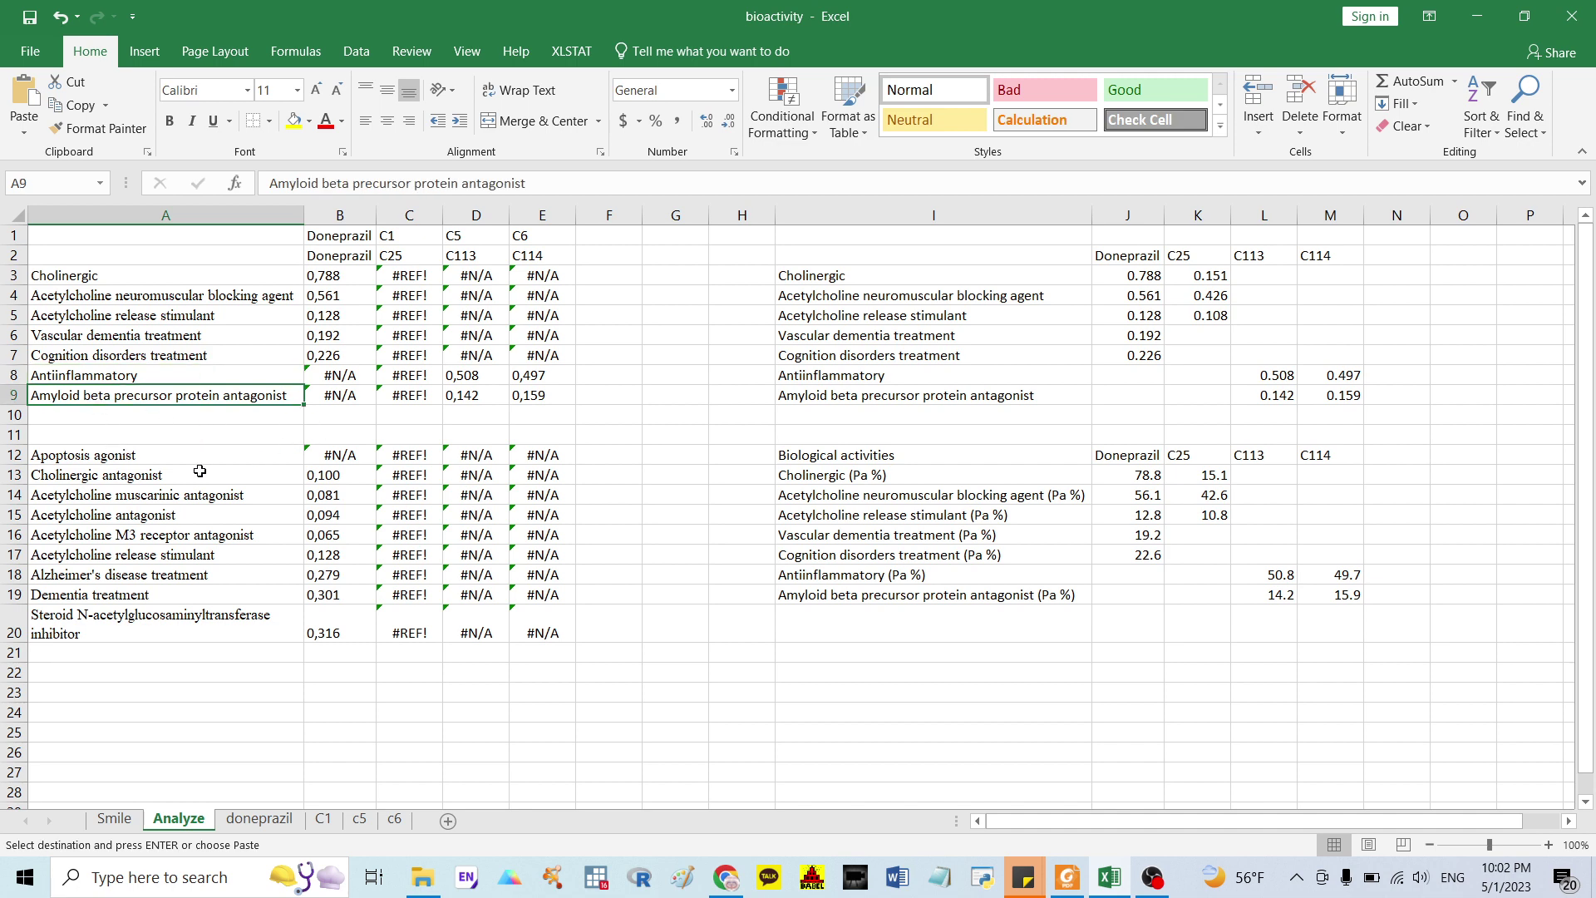
Examine the second activity list in A12:A20, from Apoptosis agonist to Steroid N-acetylglucosaminyltransferase inhibitor.
{"action": "scroll", "coordinate": [173, 416], "scroll_direction": "down", "scroll_amount": 2}
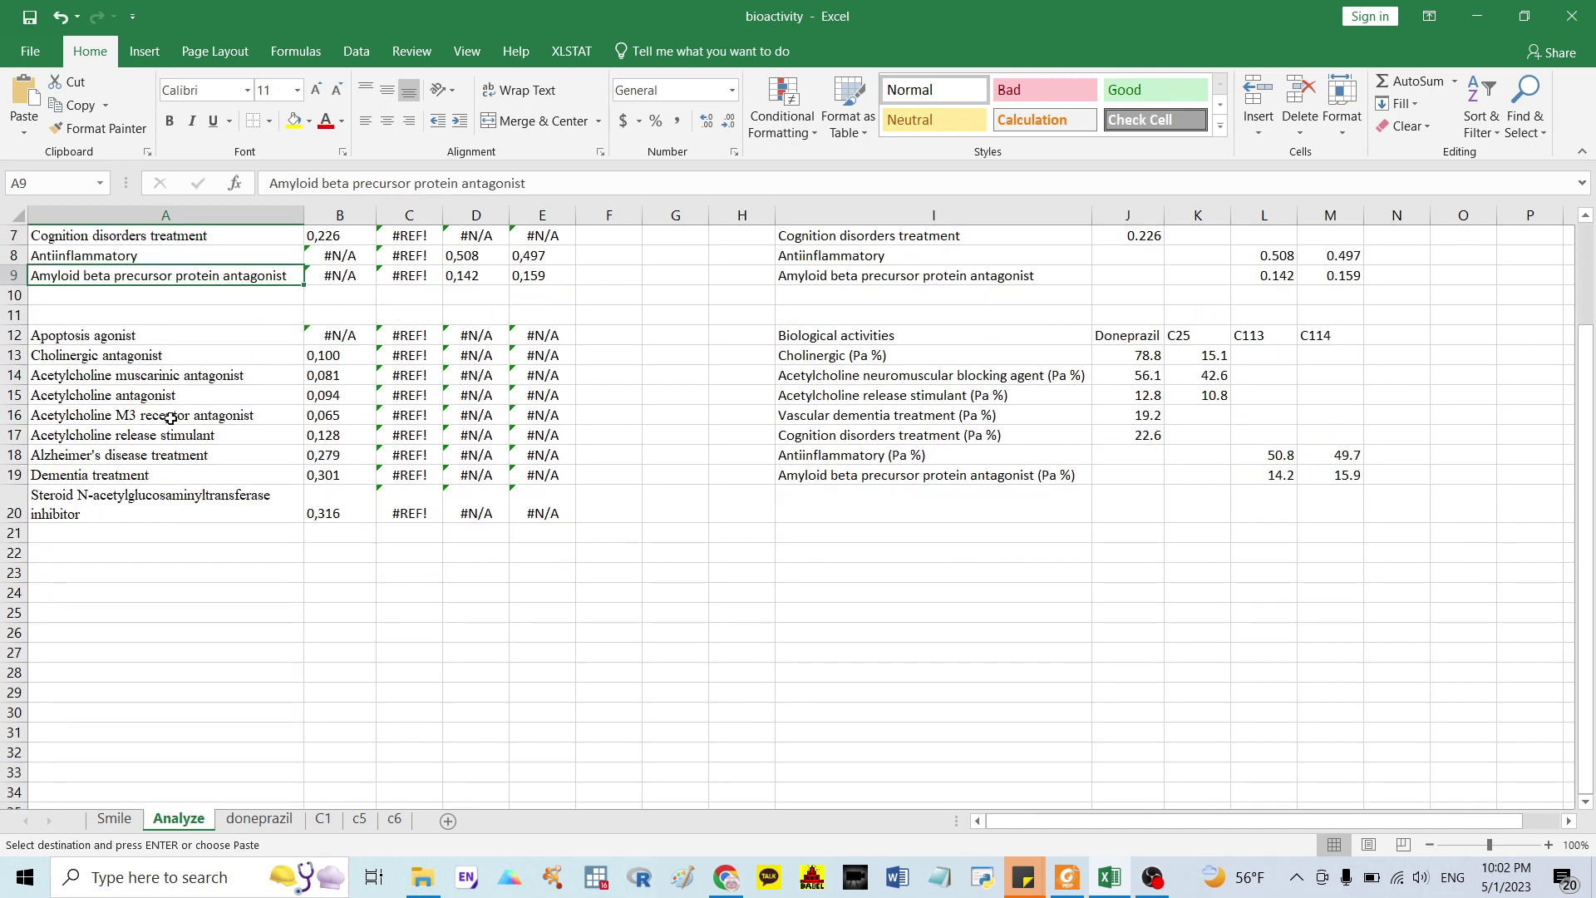
{"action": "scroll", "coordinate": [171, 418], "scroll_direction": "up", "scroll_amount": 1}
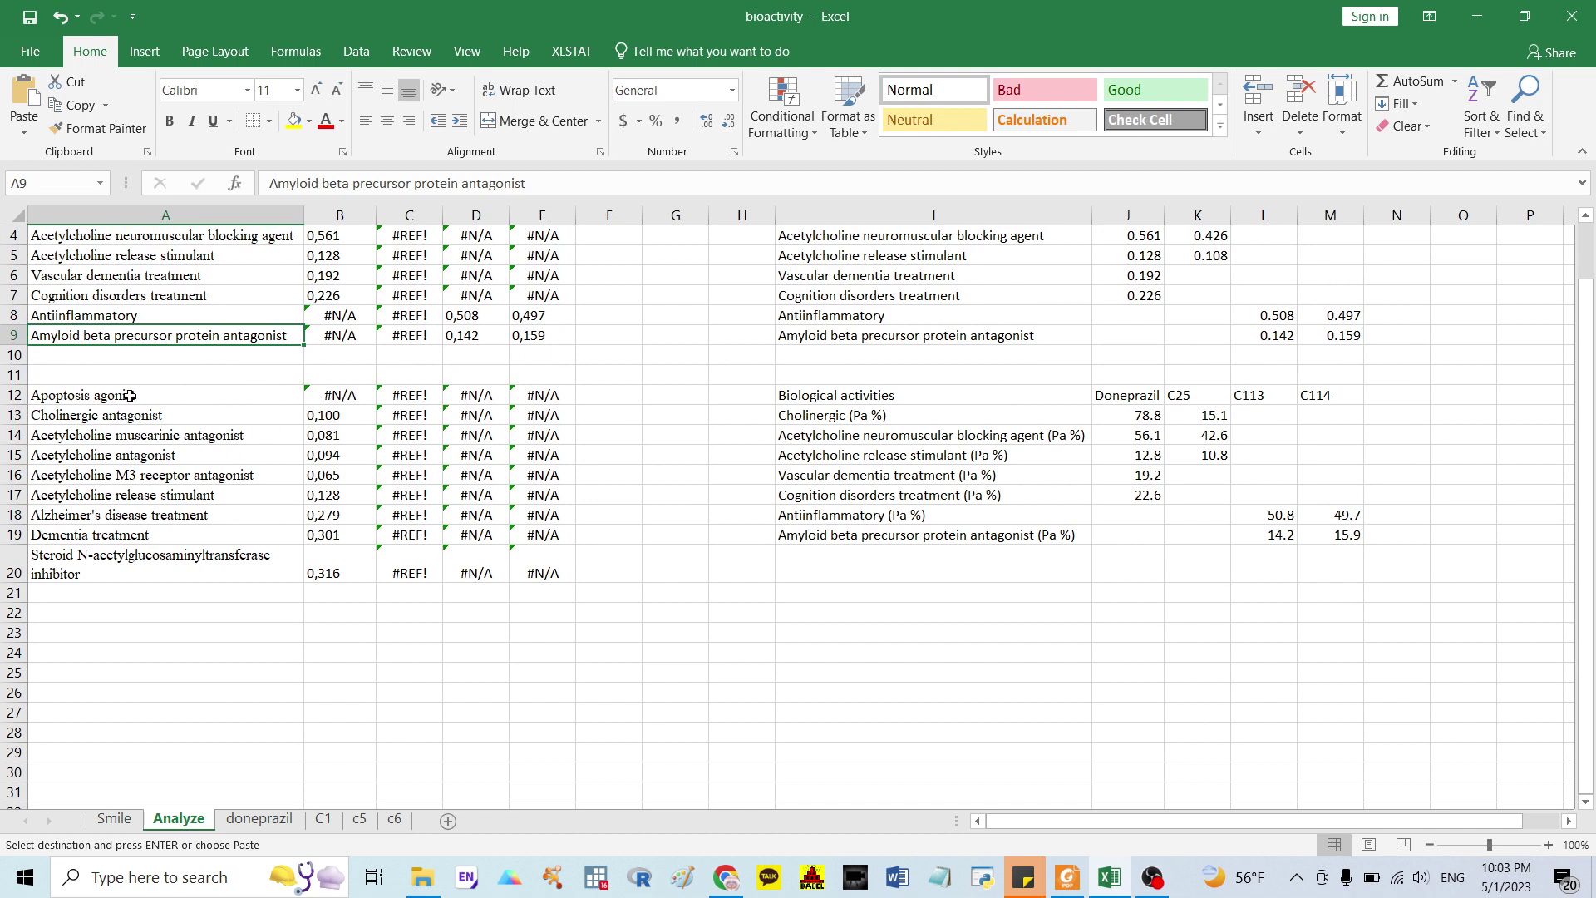
{"action": "left_click", "coordinate": [137, 396]}
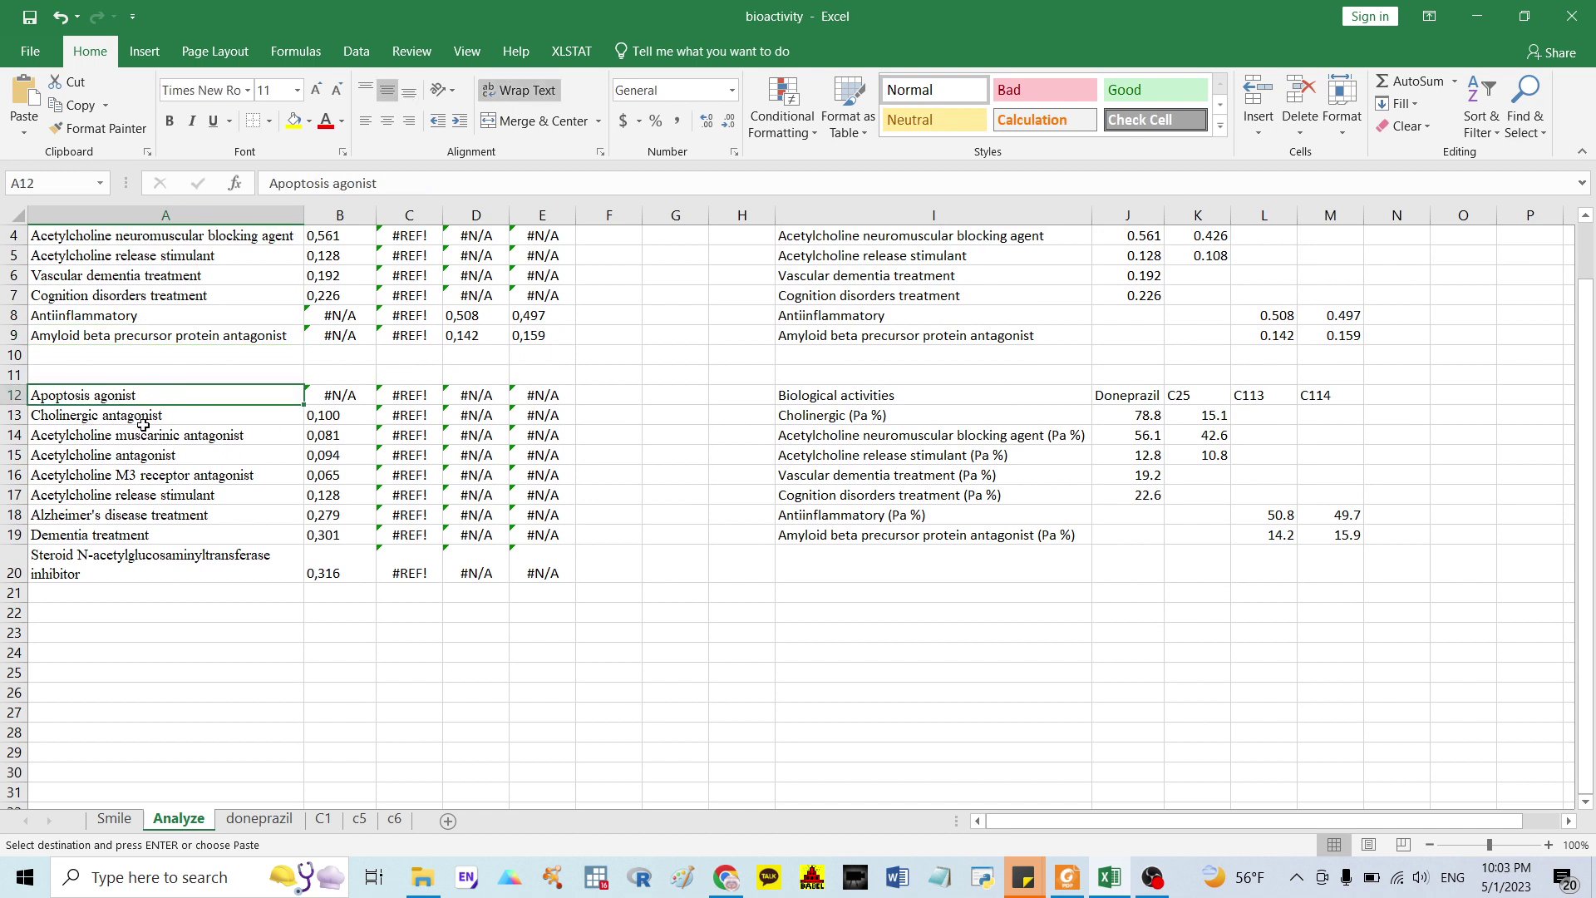
{"action": "left_click", "coordinate": [170, 422]}
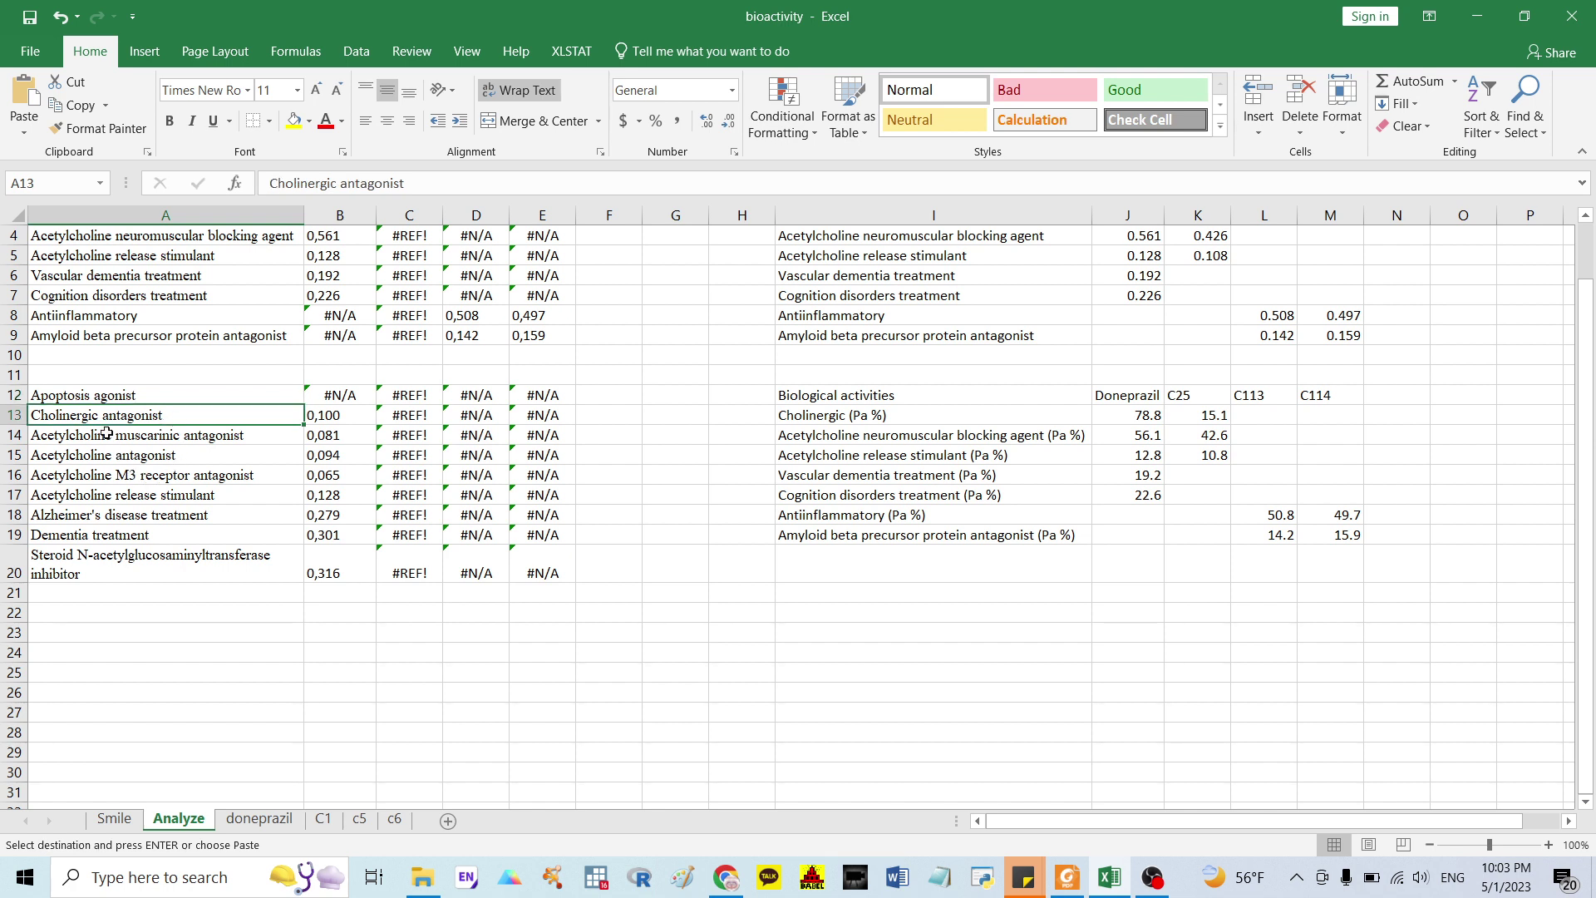
{"action": "left_click_drag", "start_coordinate": [101, 430], "coordinate": [104, 550]}
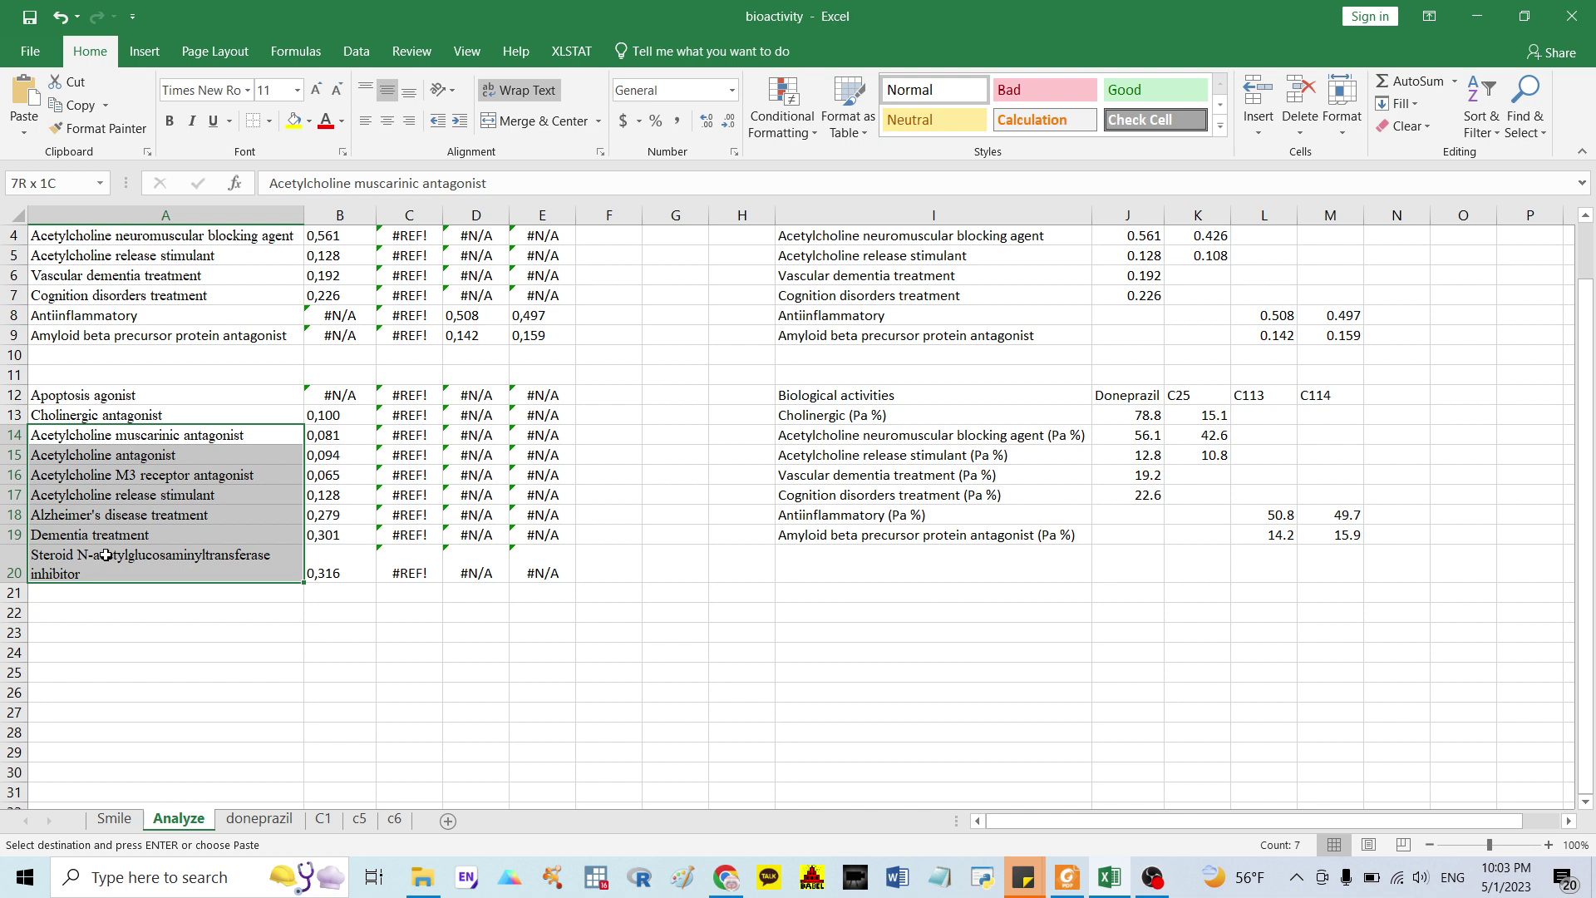
{"action": "left_click_drag", "start_coordinate": [105, 555], "coordinate": [106, 555]}
{"action": "scroll", "coordinate": [164, 465], "scroll_direction": "up", "scroll_amount": 1}
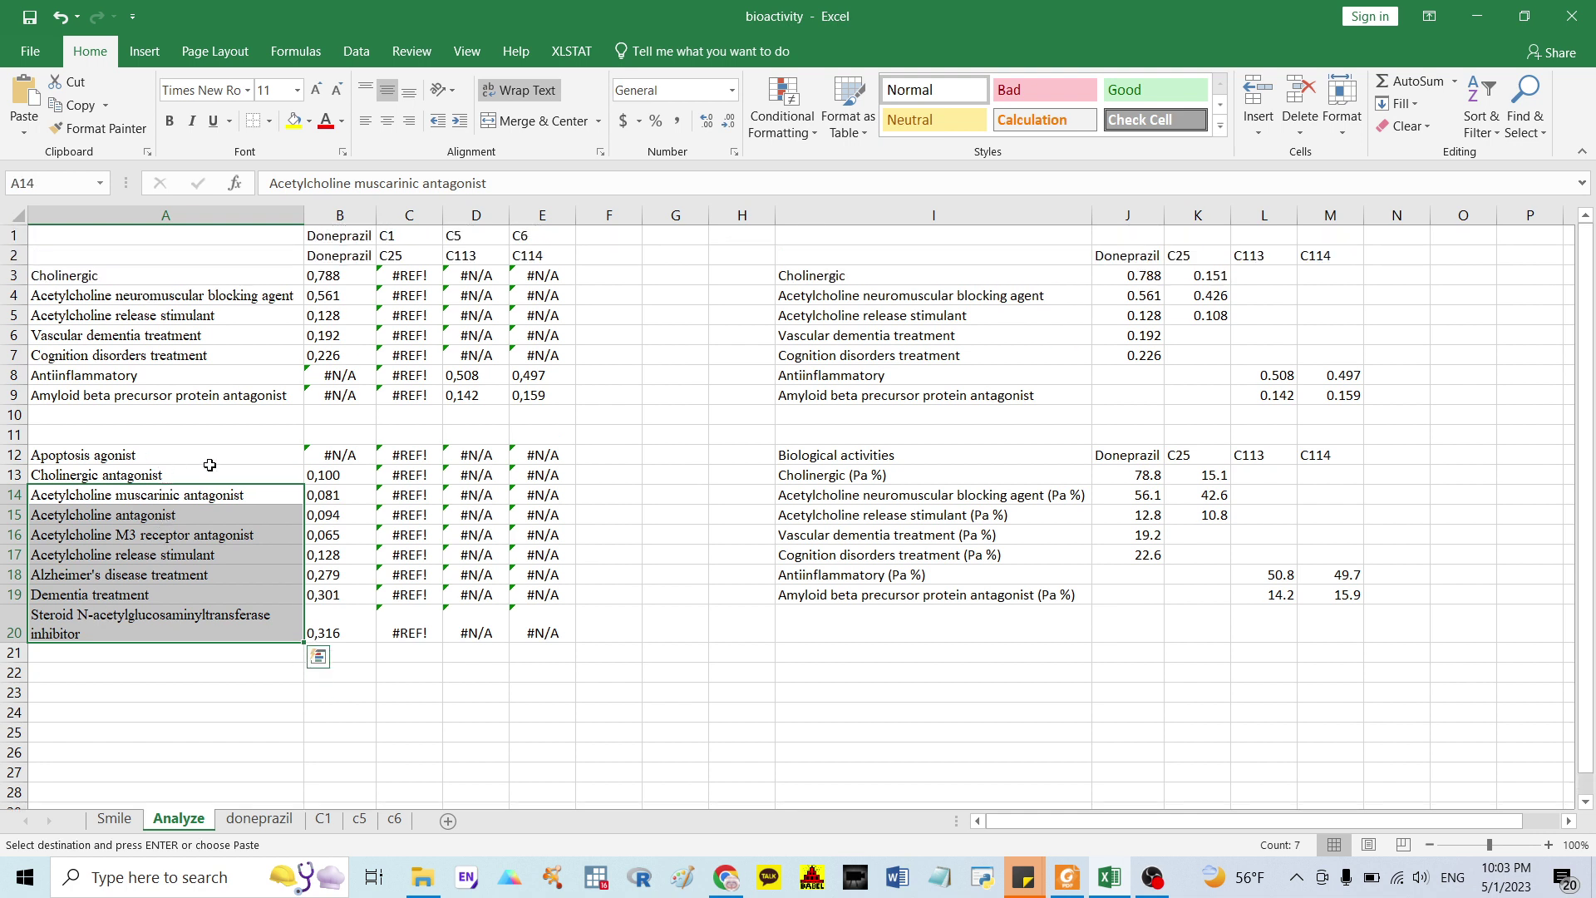
Check the lookup formula behind the Doneprazil value for Cholinergic in B3 and return to the doneprazil sheet.
{"action": "left_click", "coordinate": [332, 271]}
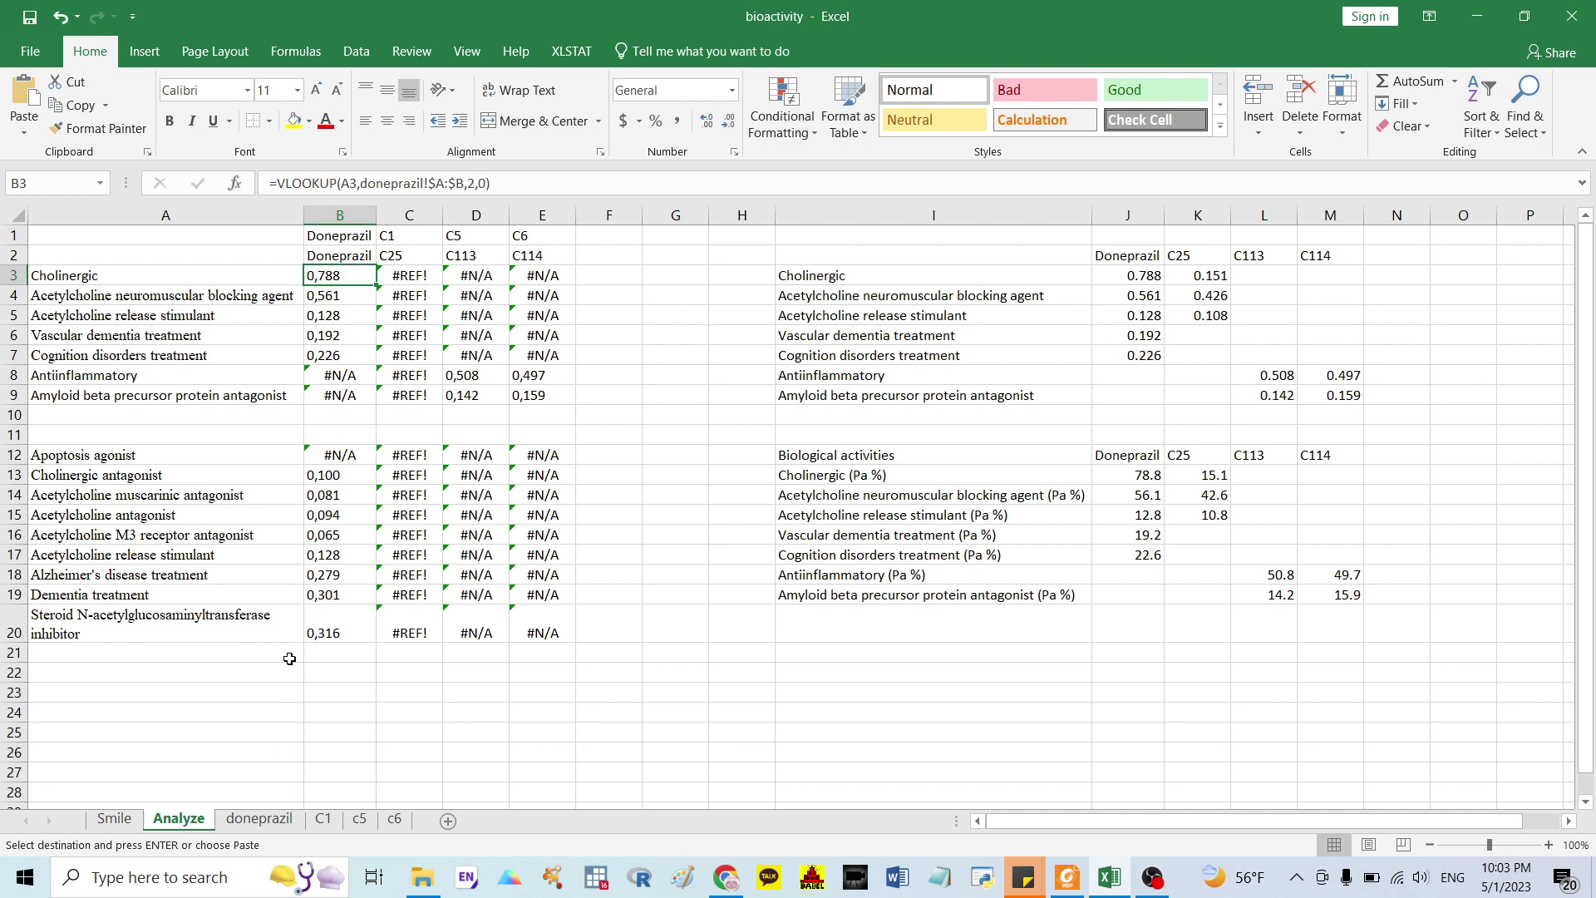
{"action": "left_click", "coordinate": [264, 827]}
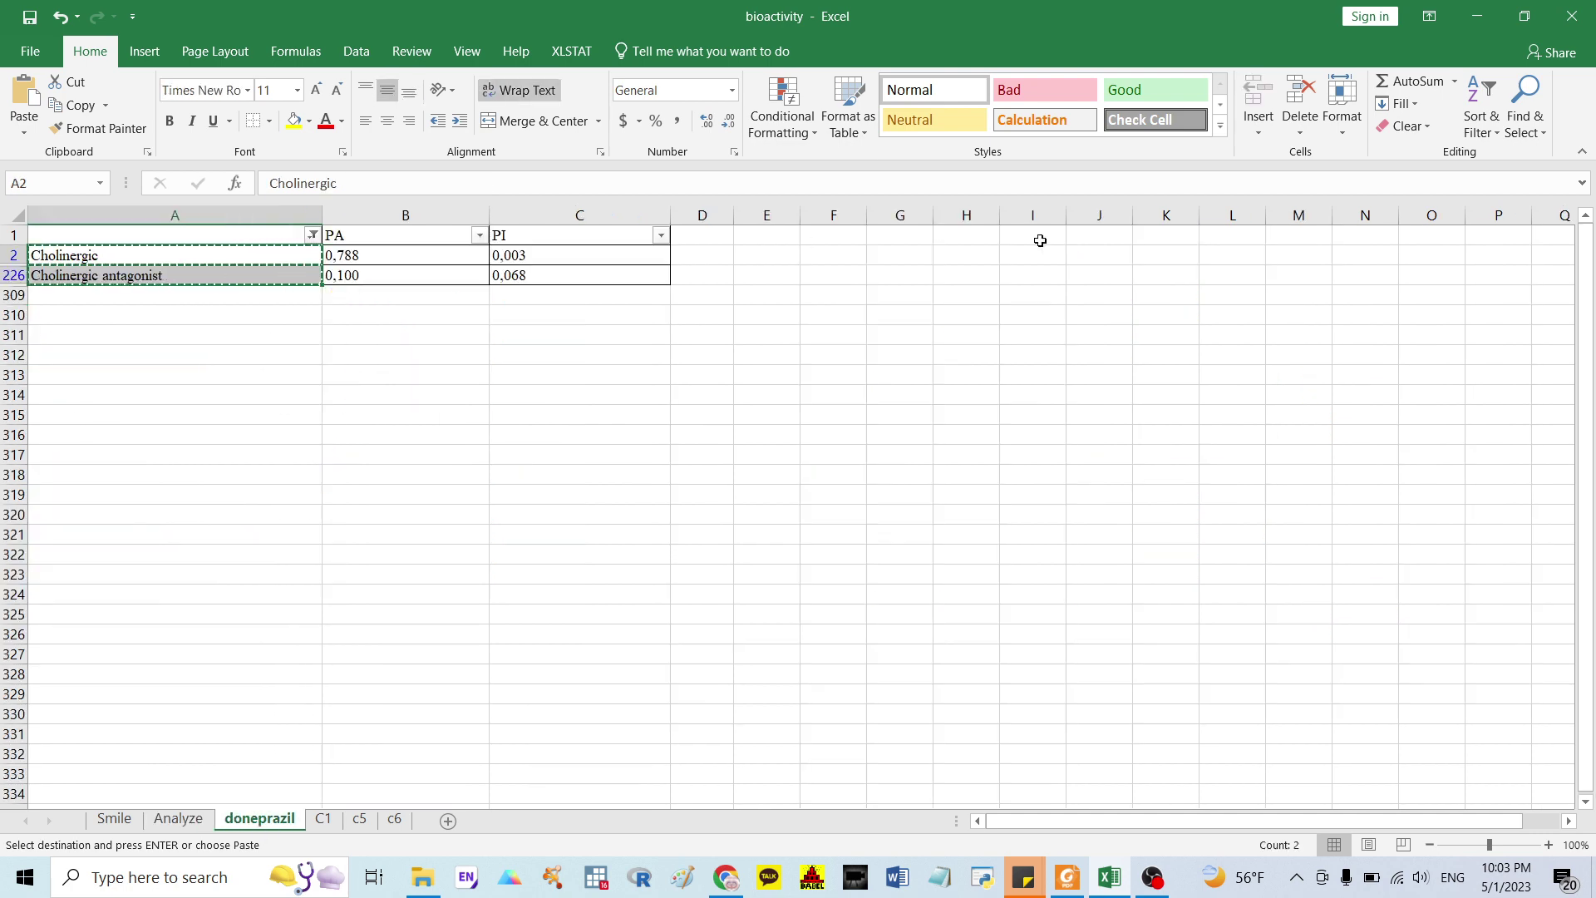
Clear the filter on the doneprazil sheet to show all its activities, and return to the Analyze sheet.
{"action": "left_click", "coordinate": [1482, 121]}
{"action": "left_click", "coordinate": [1501, 257]}
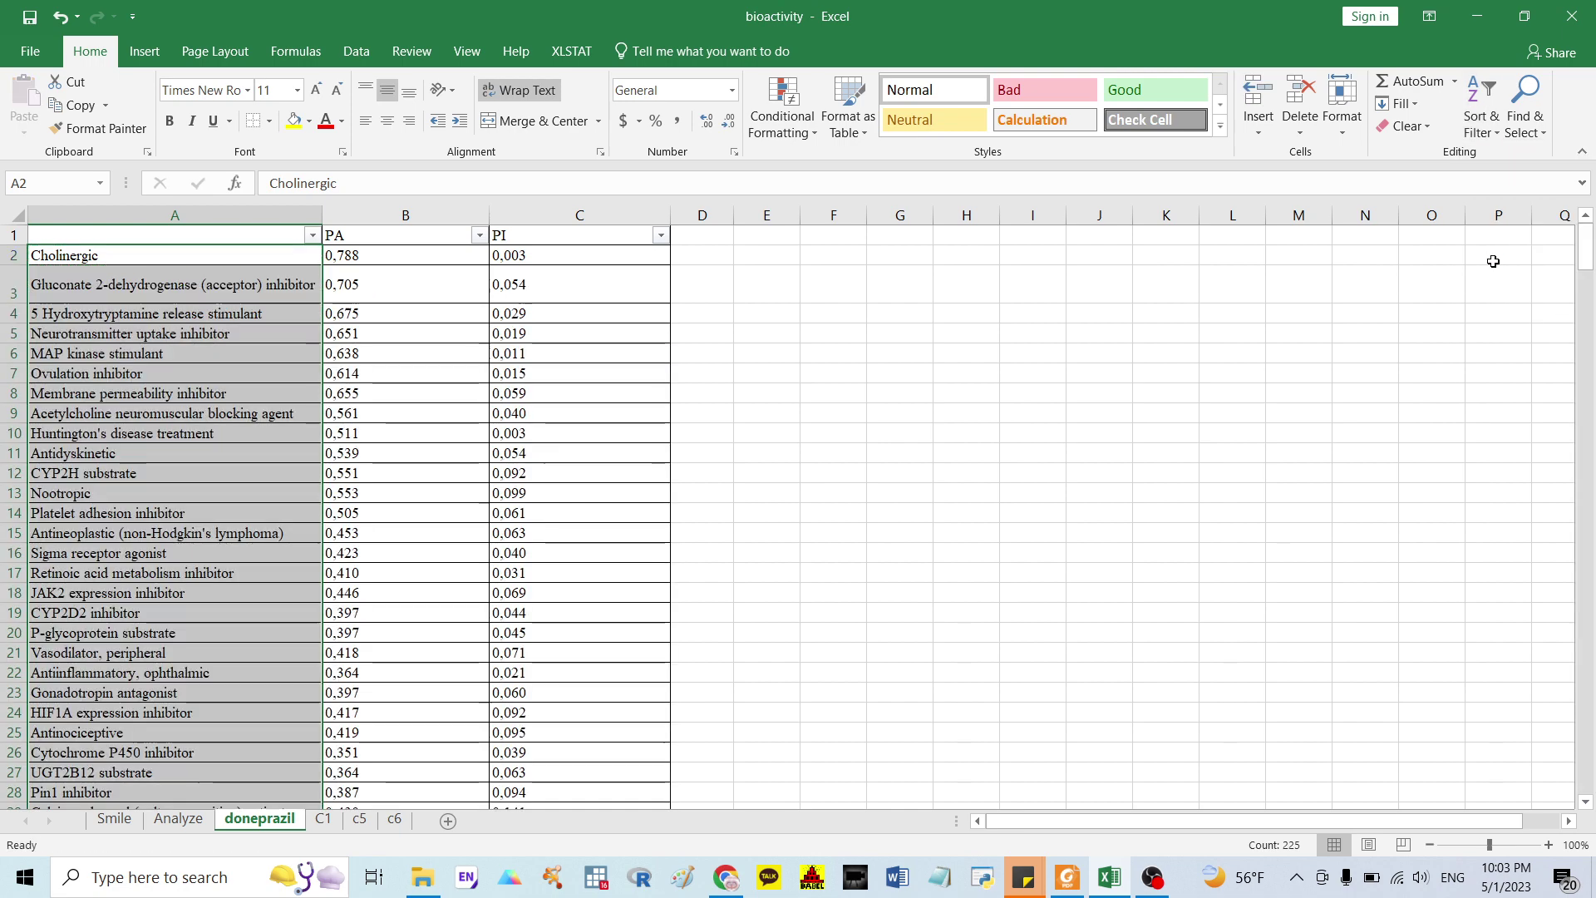
{"action": "left_click", "coordinate": [178, 821]}
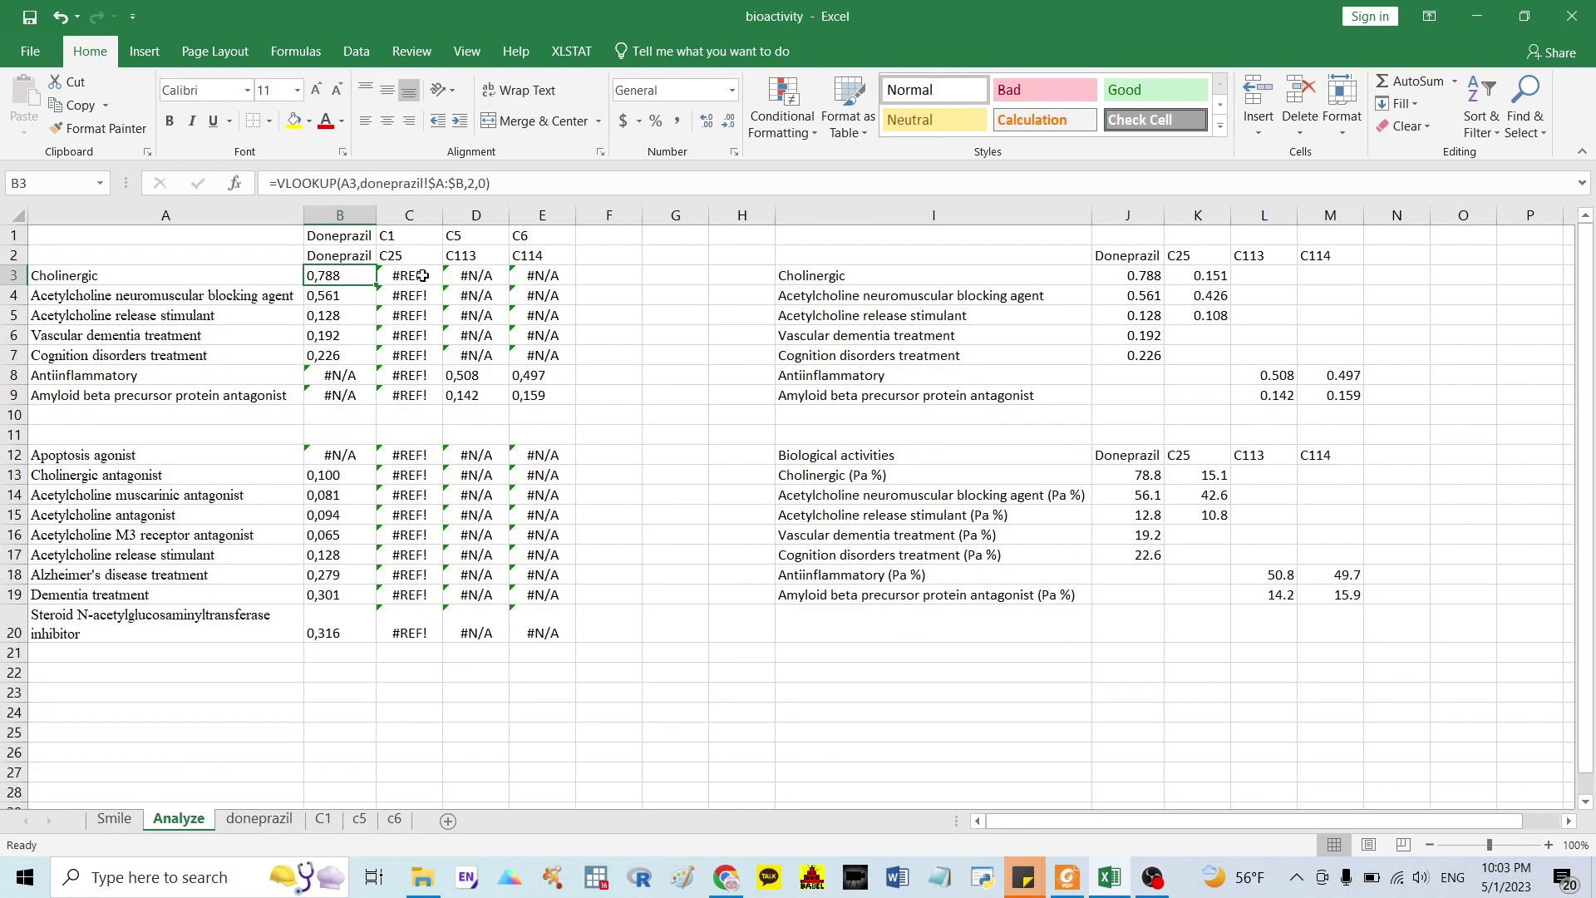
Check the arguments of the VLOOKUP formula in B3 against the activity, PA and PI columns of the doneprazil sheet.
{"action": "double_click", "coordinate": [327, 275]}
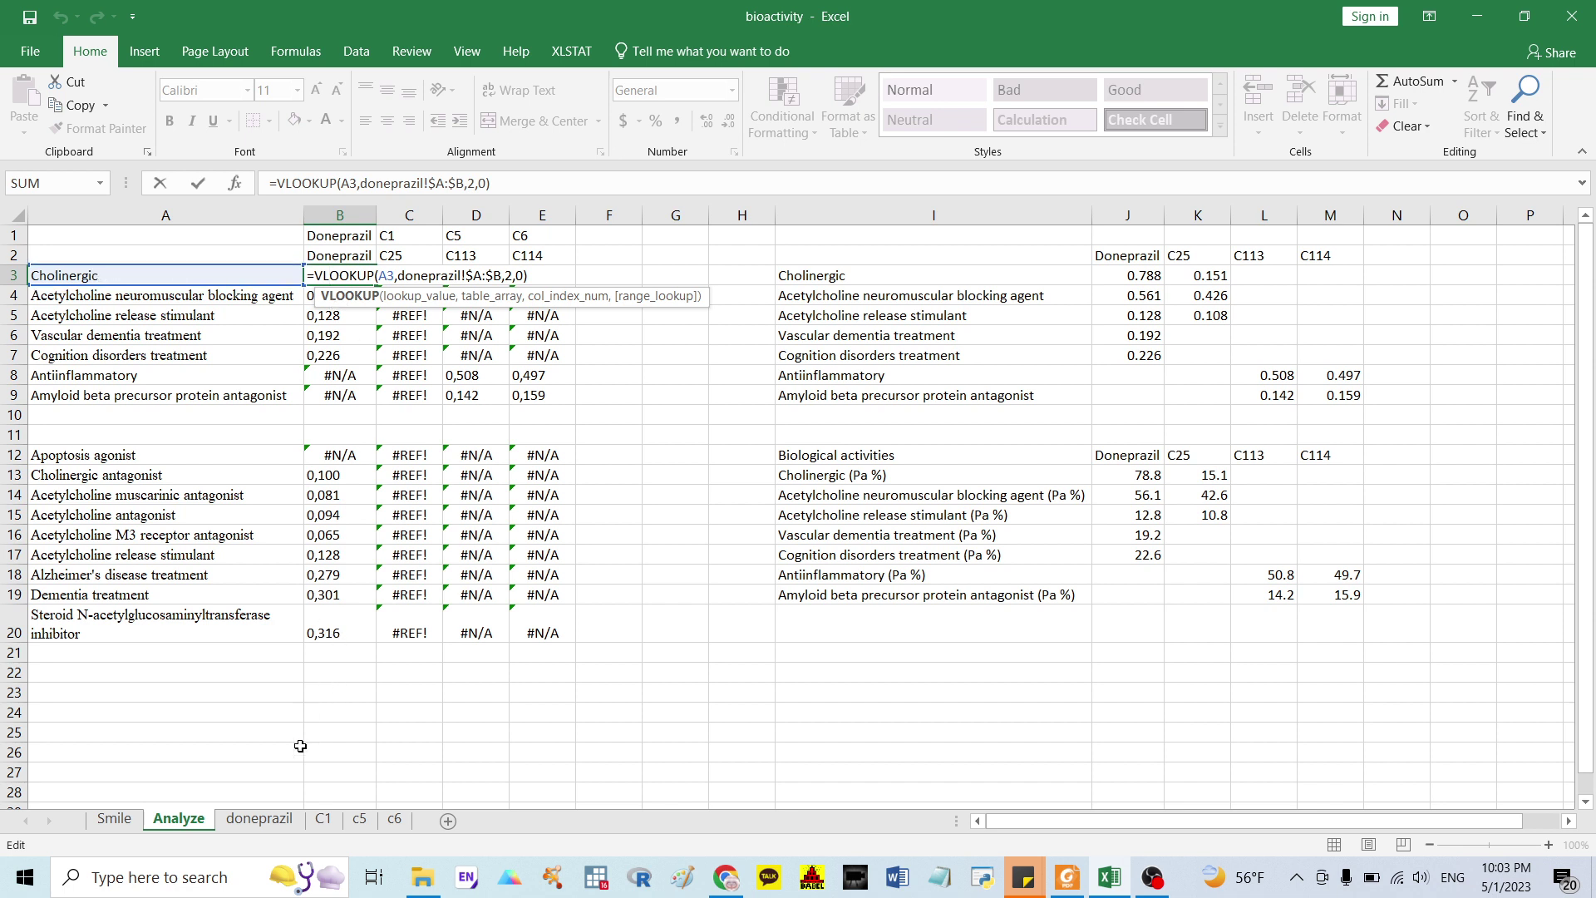
{"action": "left_click", "coordinate": [261, 819]}
{"action": "left_click", "coordinate": [146, 216]}
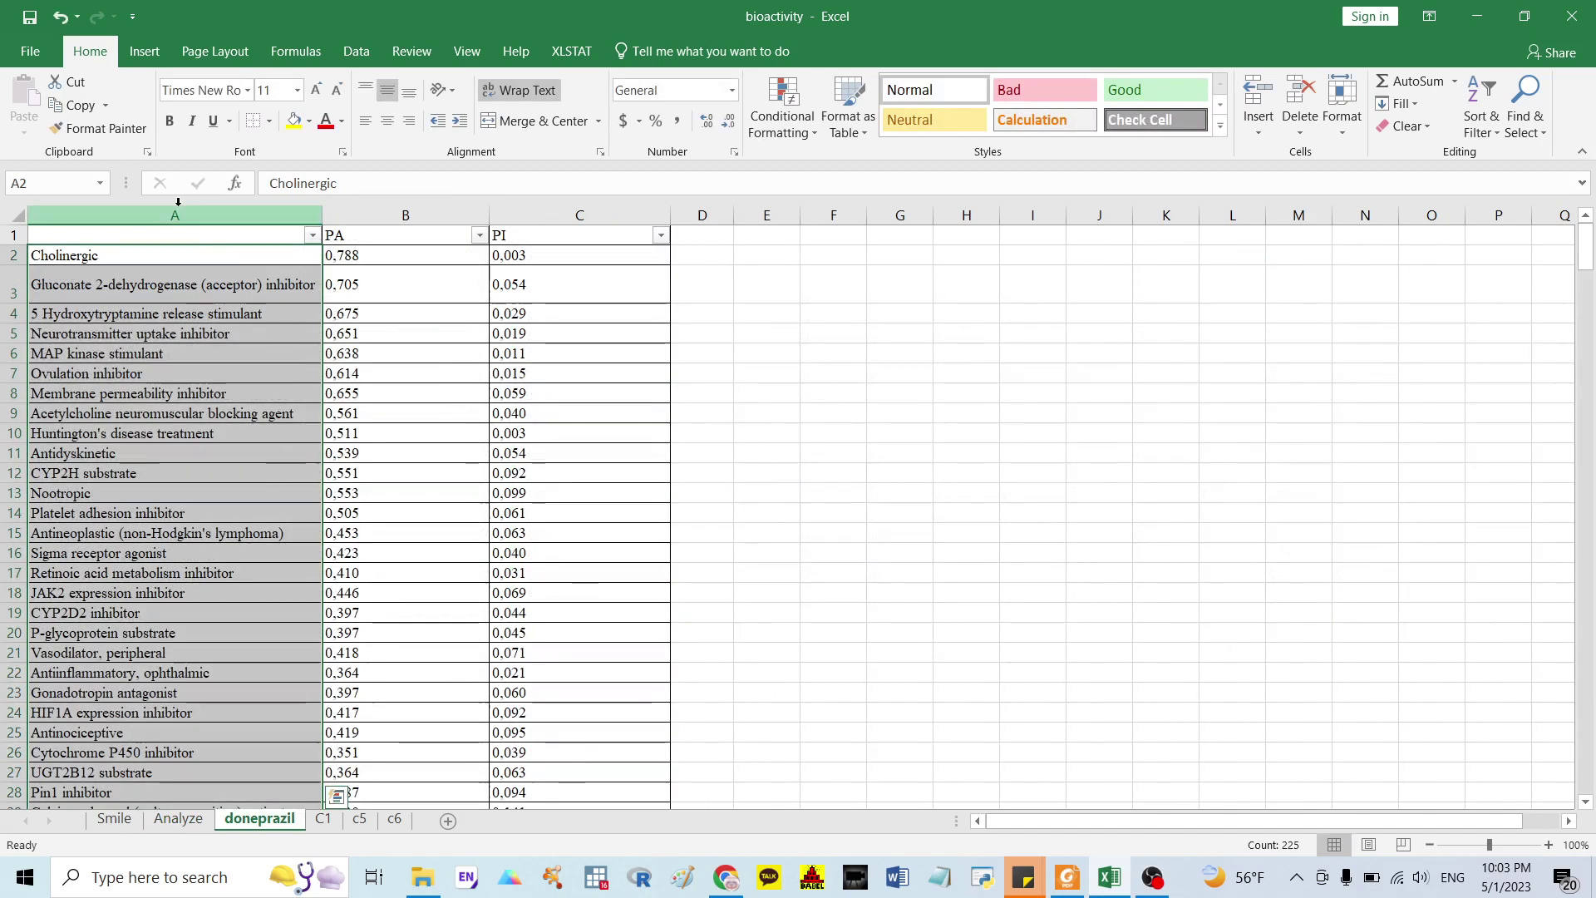
{"action": "left_click_drag", "start_coordinate": [145, 216], "coordinate": [545, 232]}
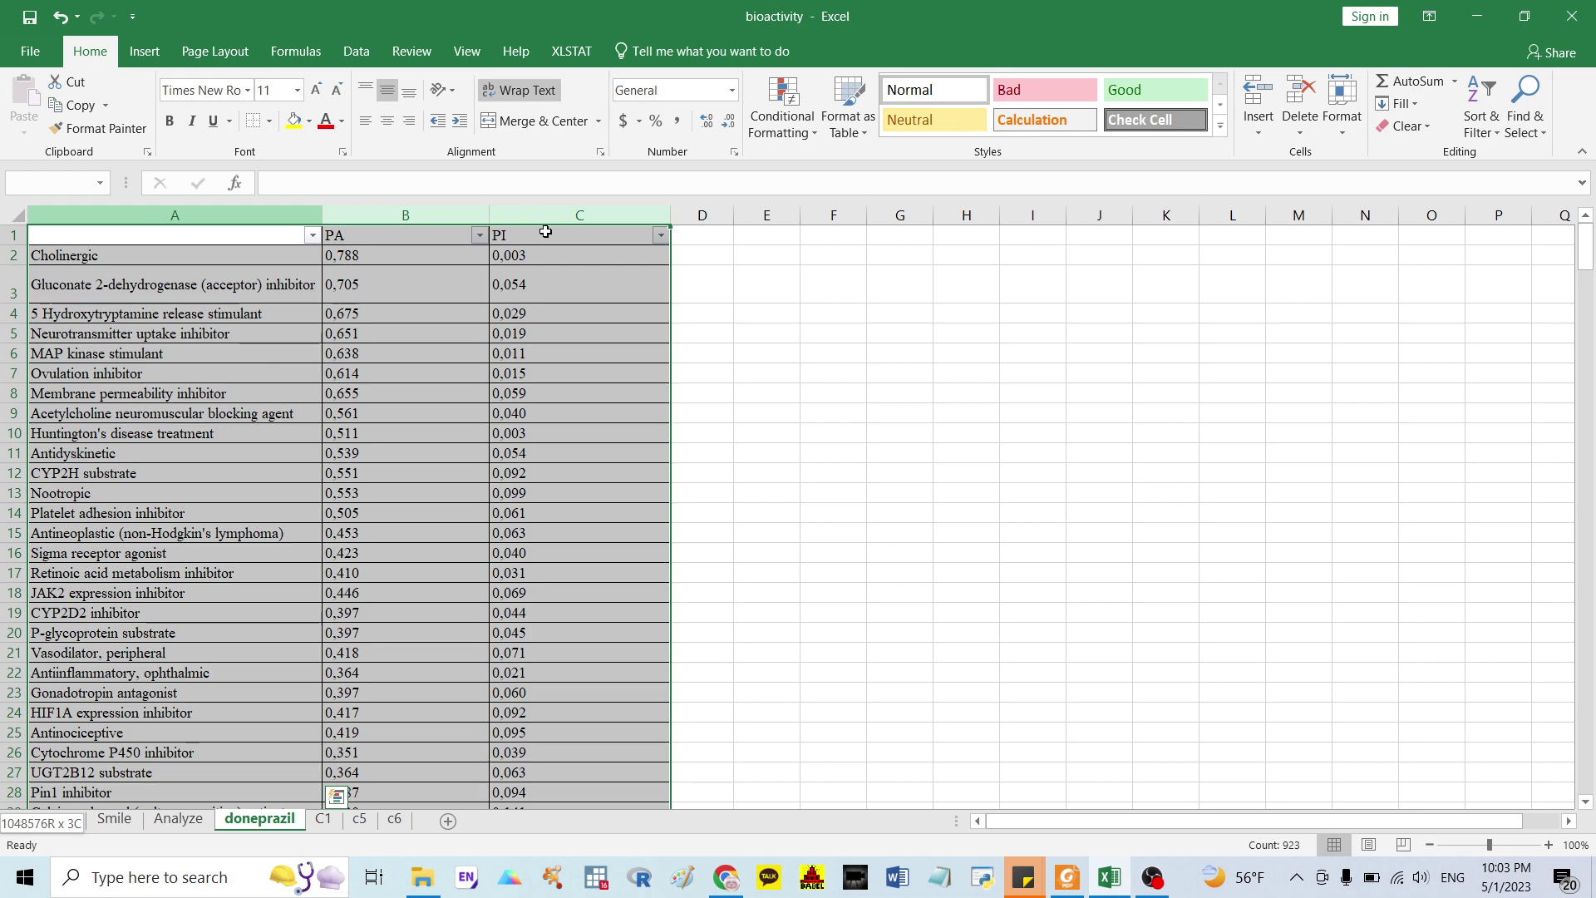
{"action": "left_click", "coordinate": [181, 820]}
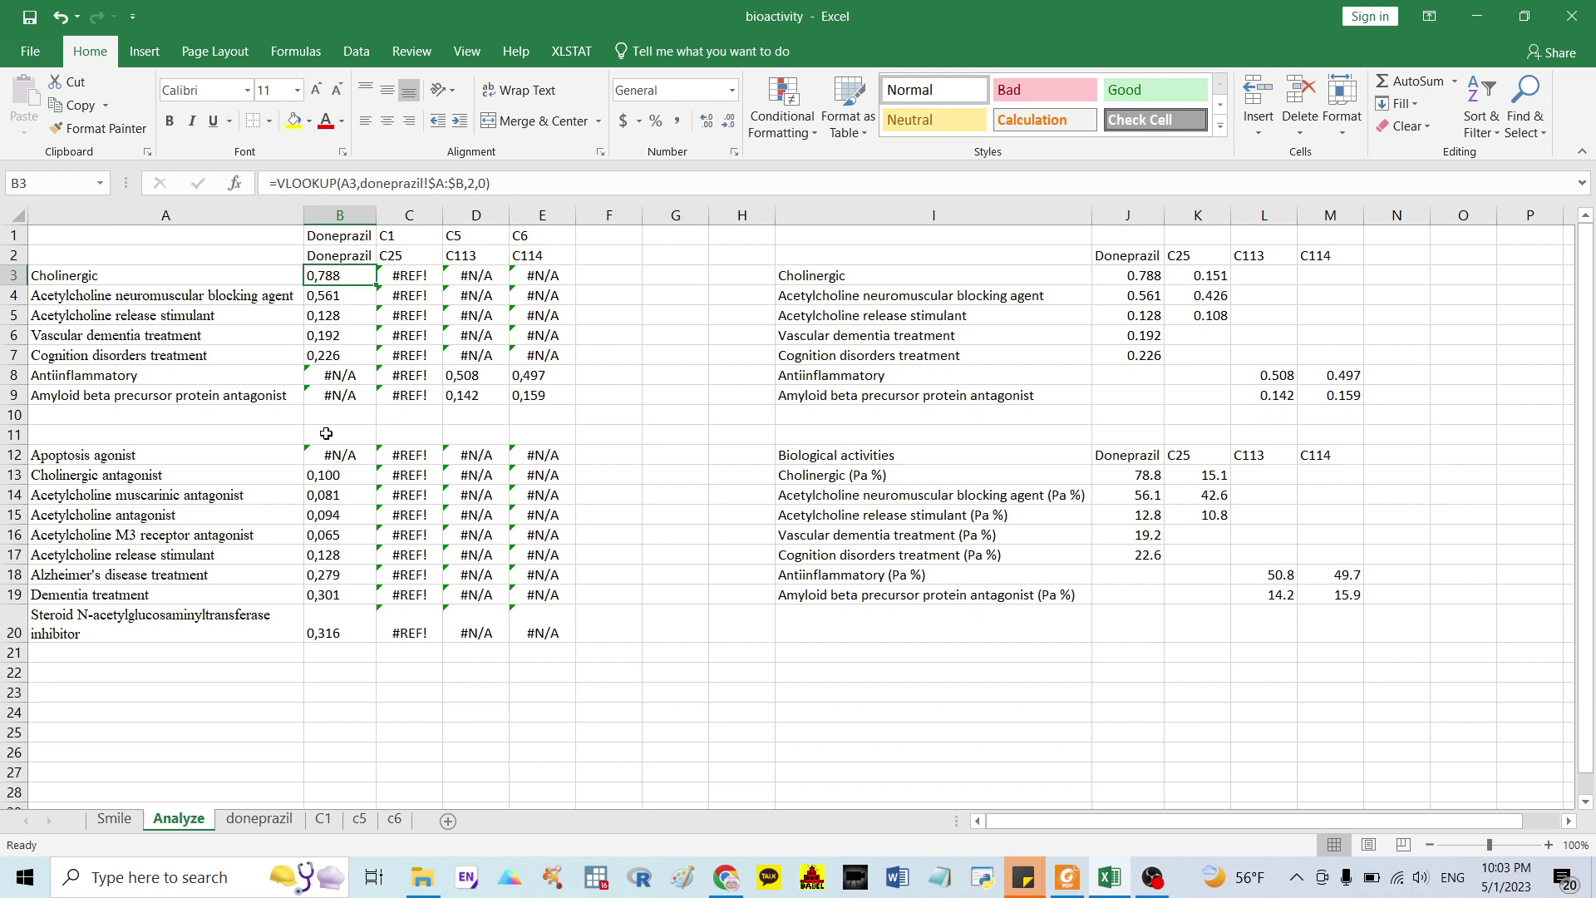
{"action": "left_click", "coordinate": [259, 820]}
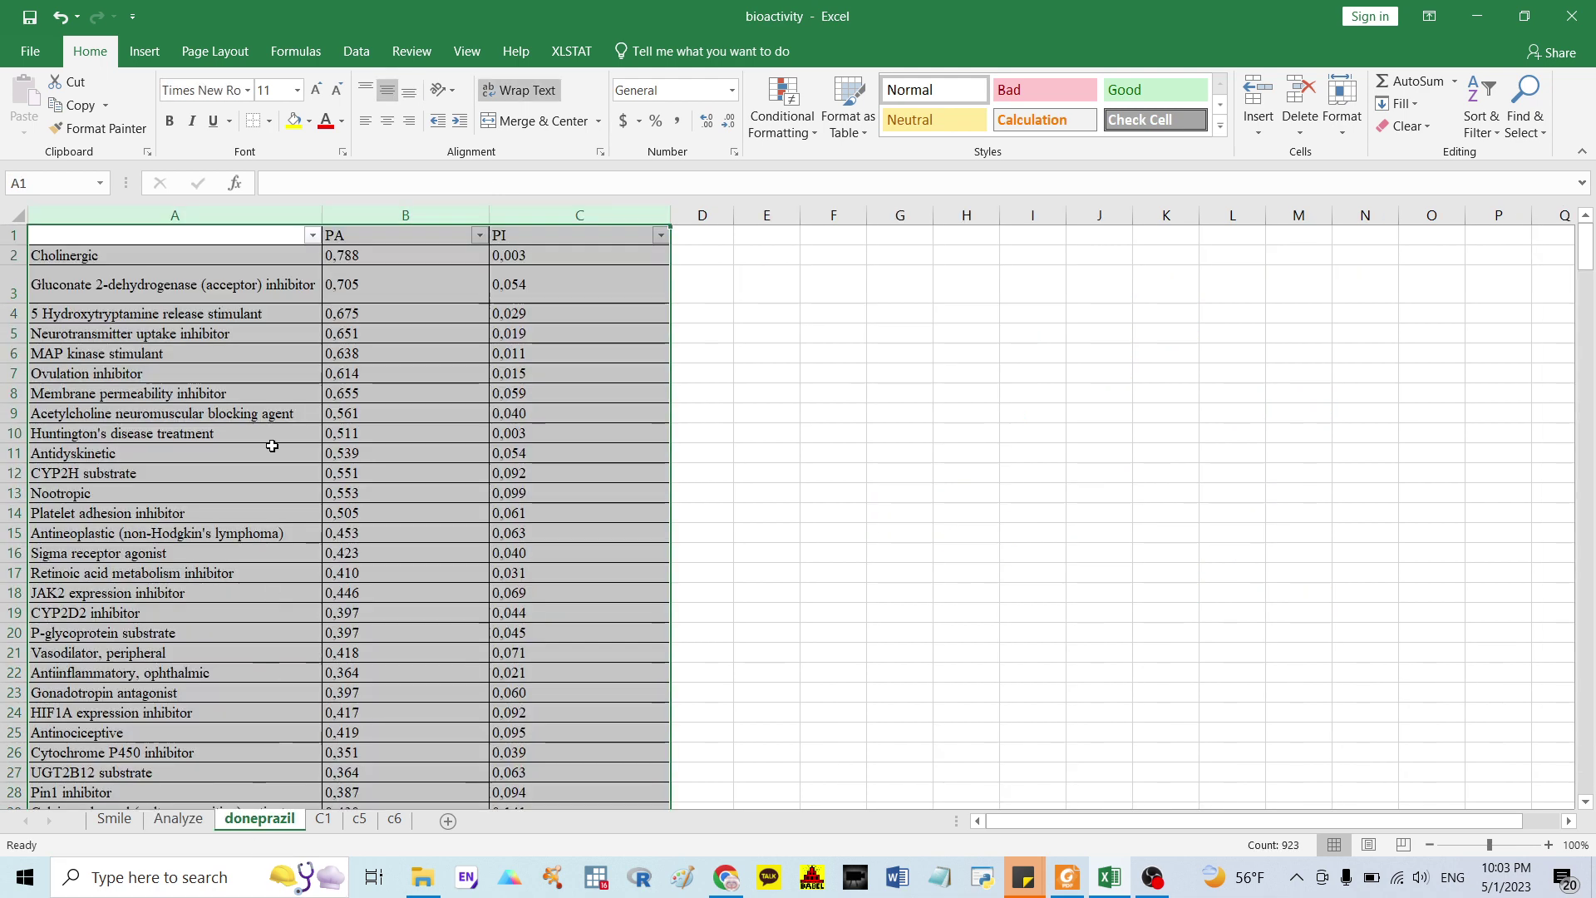
{"action": "left_click", "coordinate": [357, 209]}
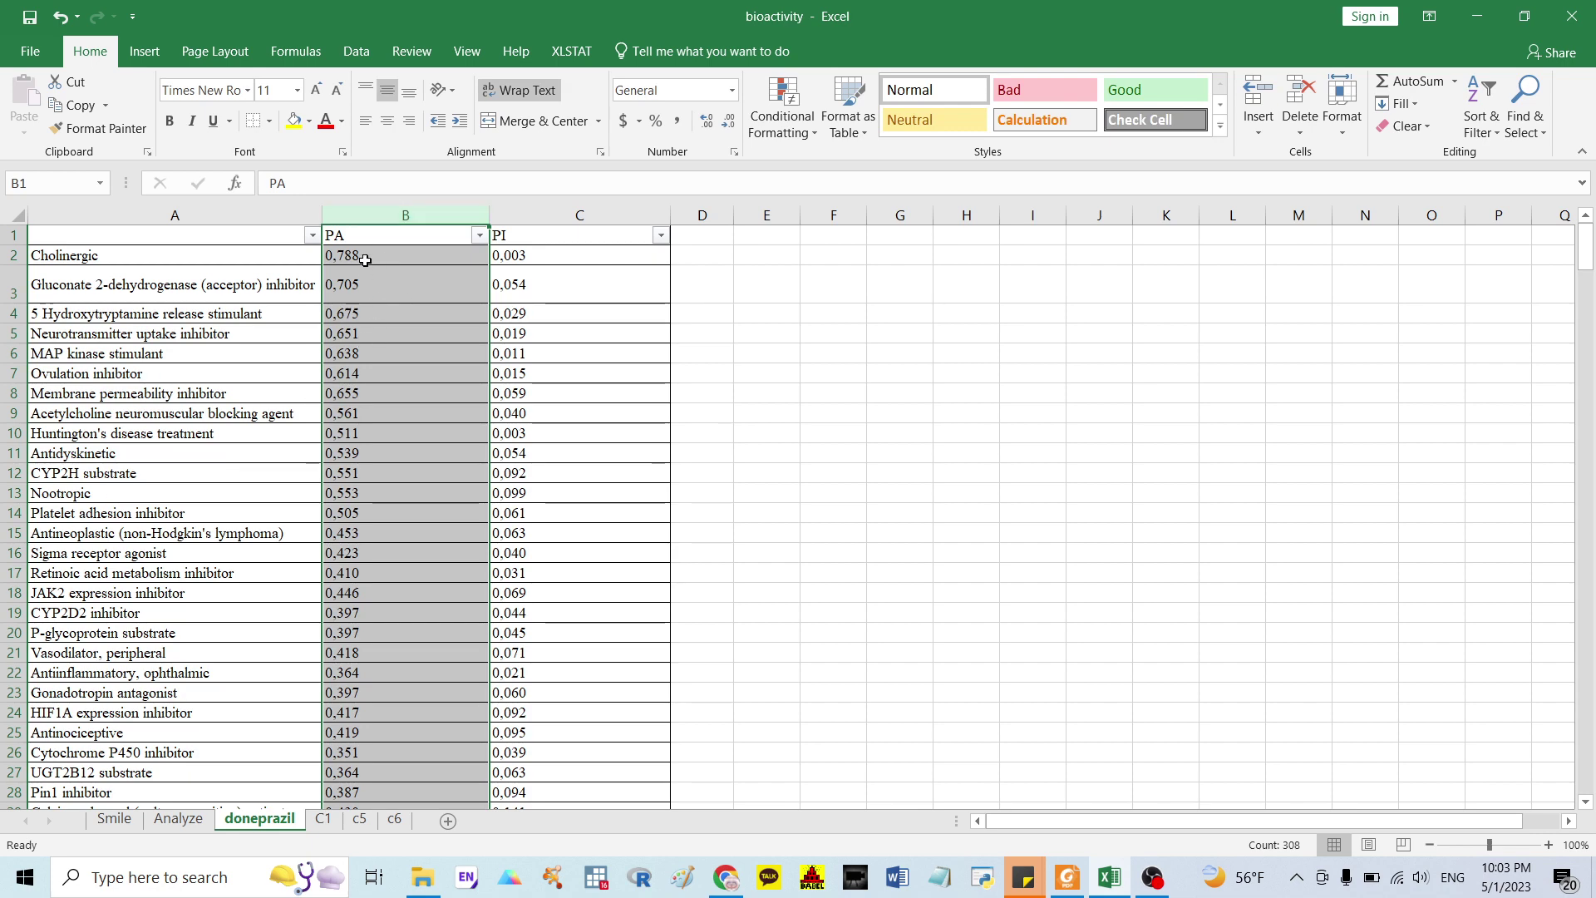
Fill the Doneprazil lookup formula on the Analyze sheet from B3 down to B20.
{"action": "left_click", "coordinate": [178, 819]}
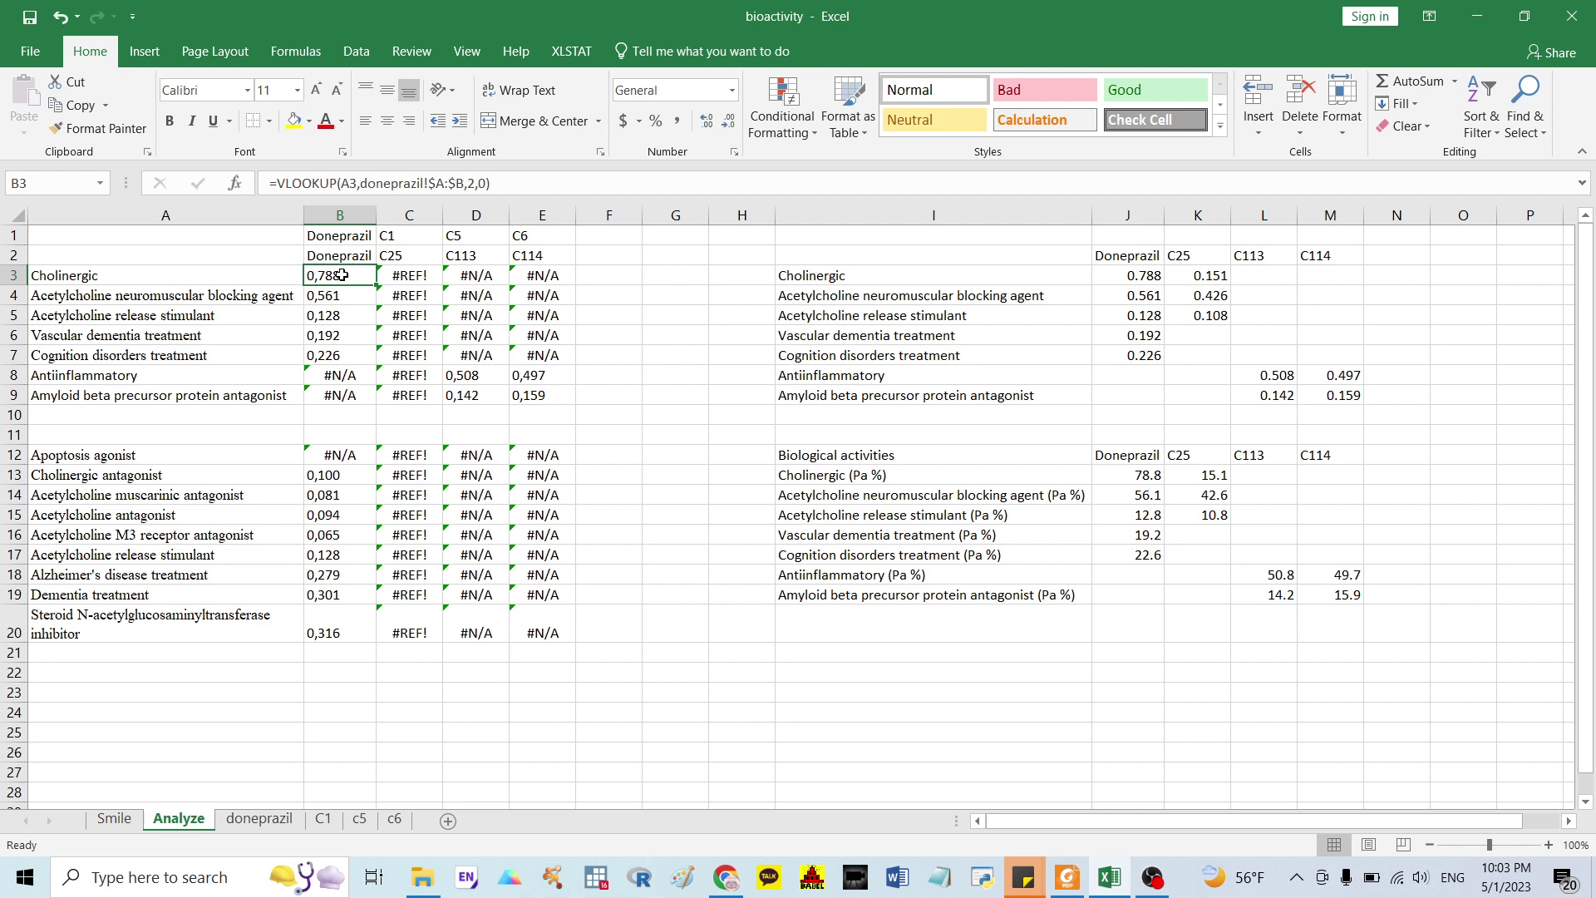
{"action": "left_click_drag", "start_coordinate": [377, 285], "coordinate": [361, 635]}
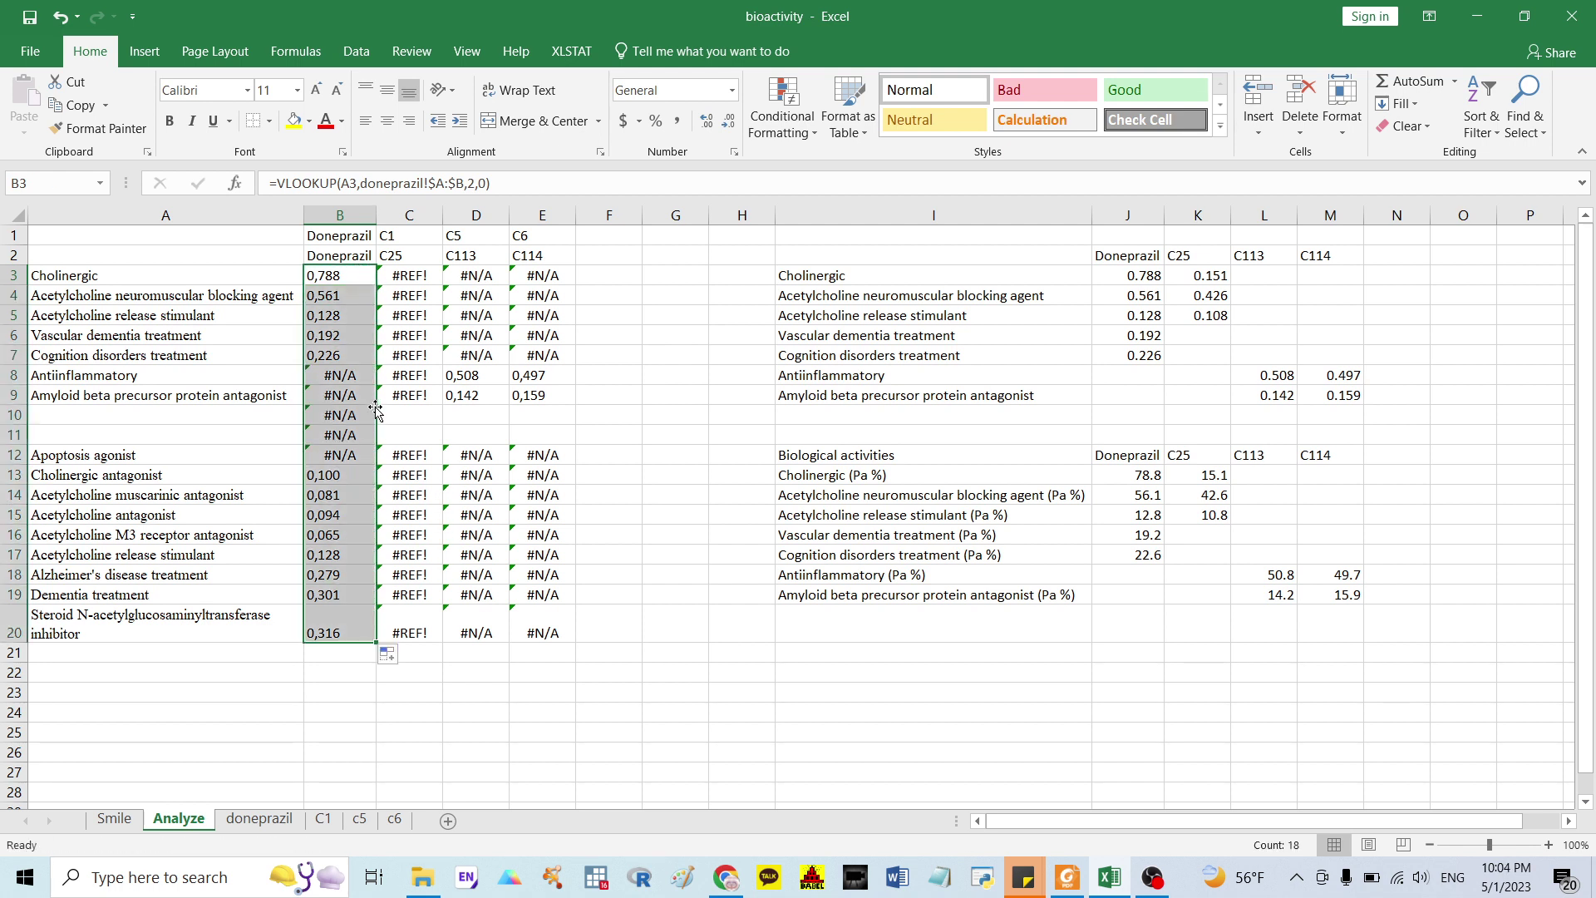
Examine the C25, C113 and C114 headings and the Cholinergic lookup formulas beneath them in C3, D3 and E3.
{"action": "left_click", "coordinate": [403, 257]}
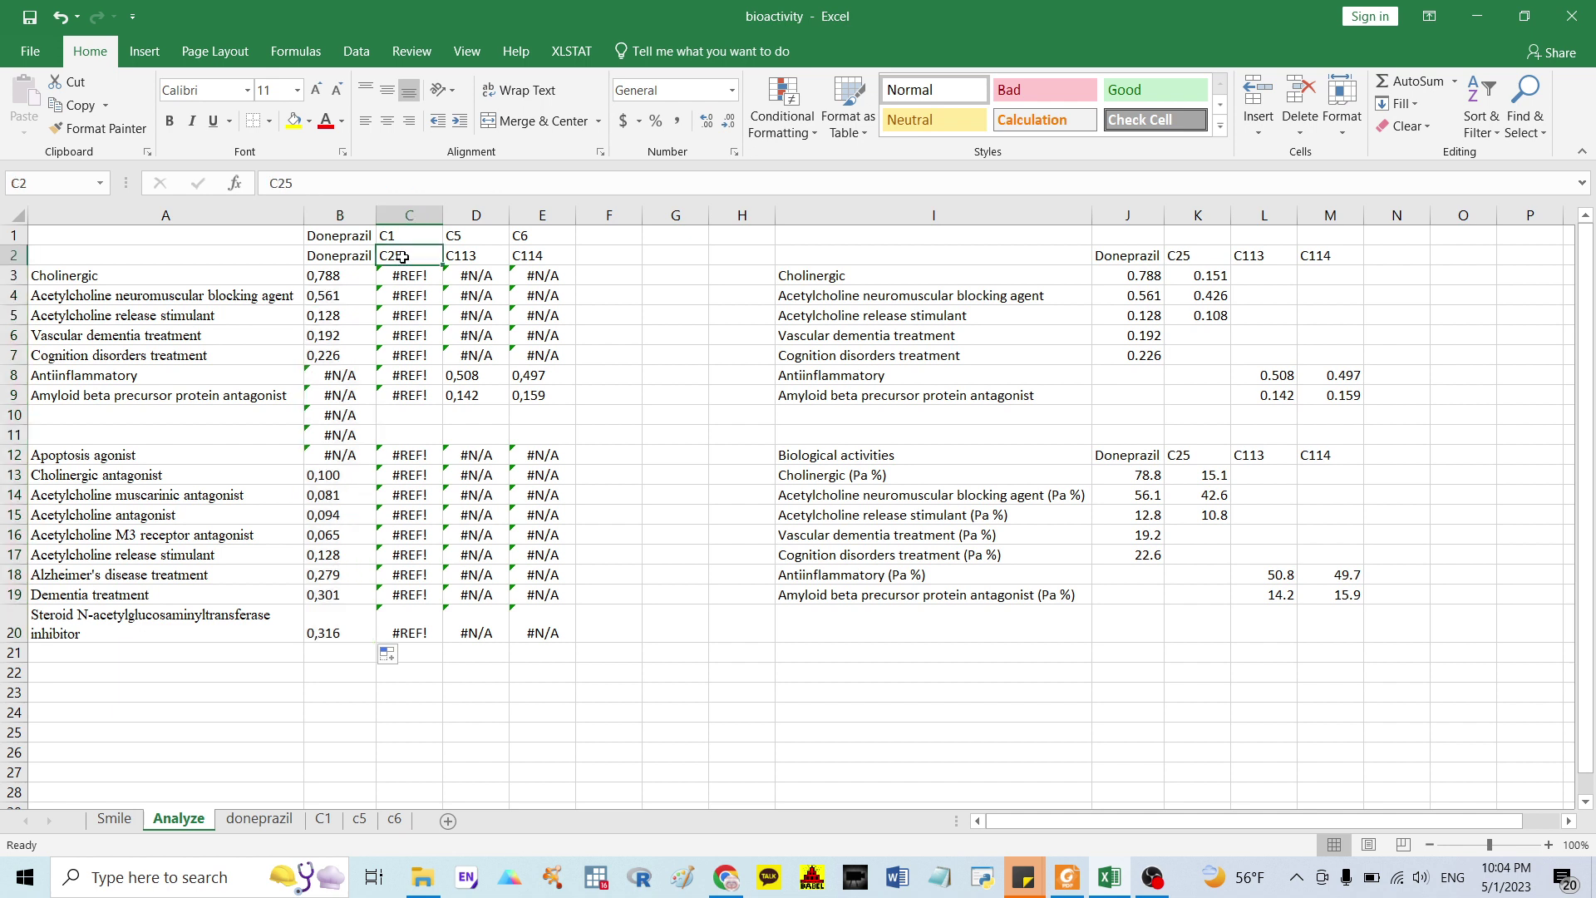
{"action": "left_click", "coordinate": [480, 259]}
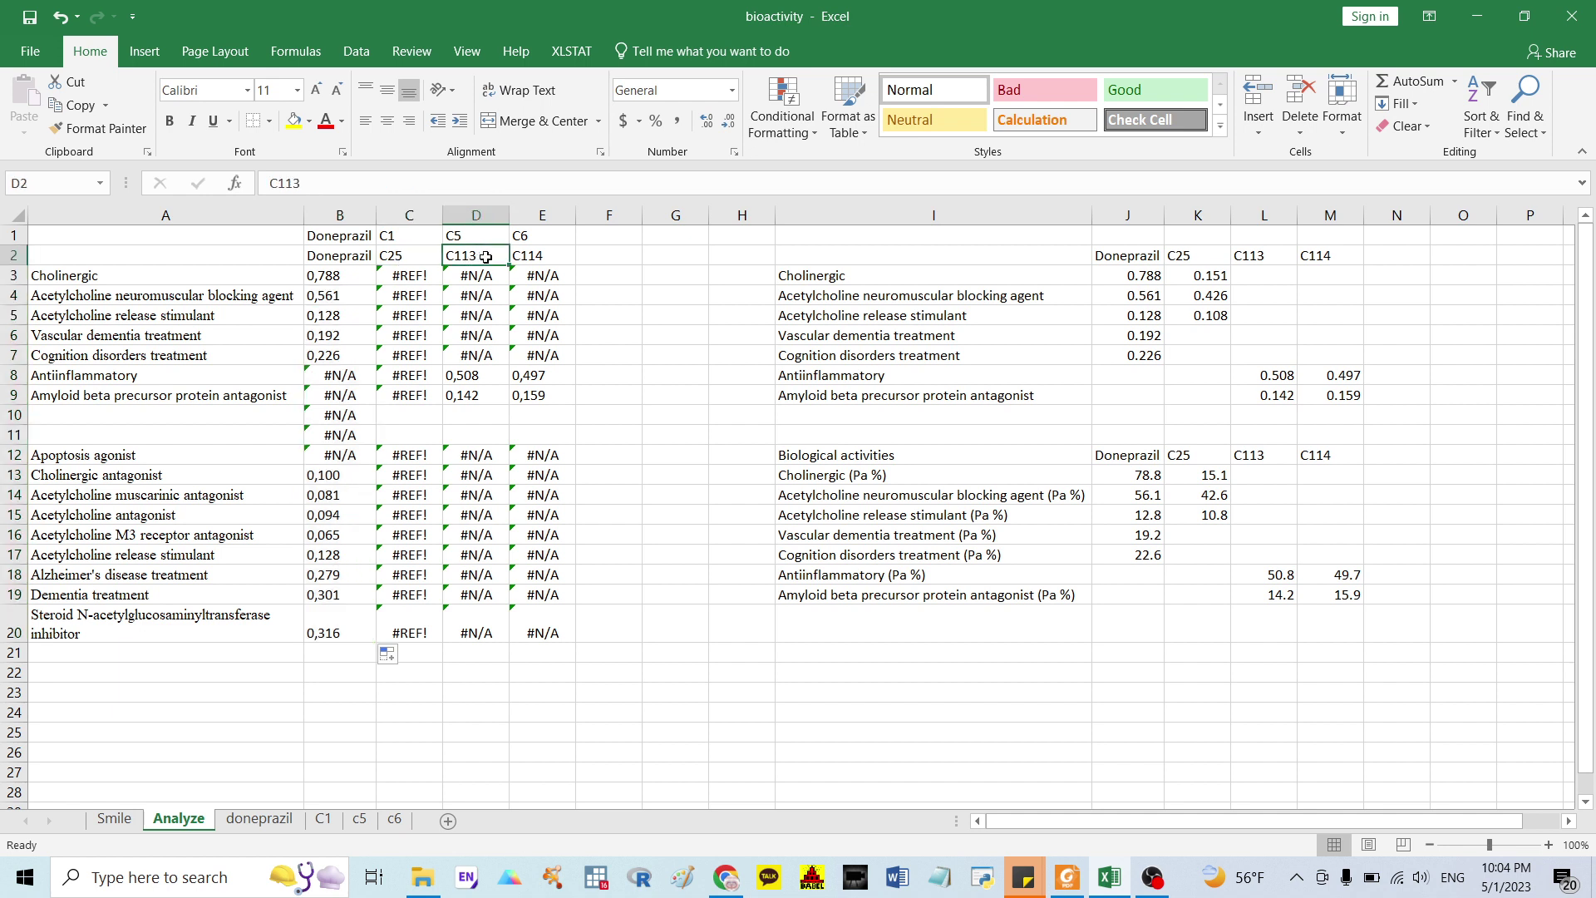
{"action": "left_click", "coordinate": [534, 257]}
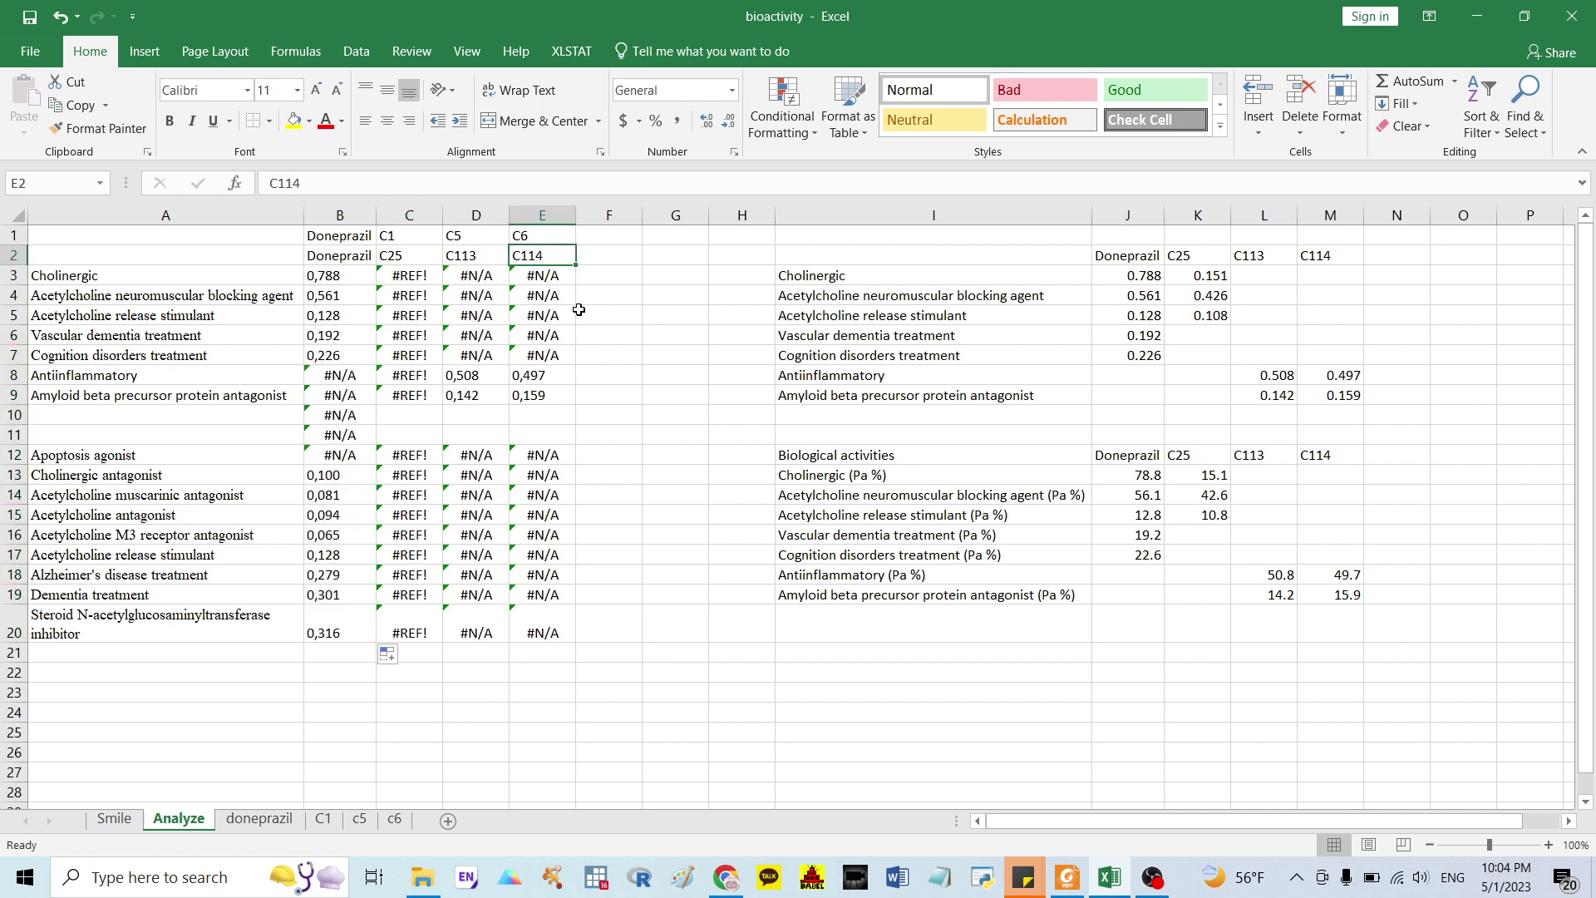
{"action": "left_click", "coordinate": [402, 274]}
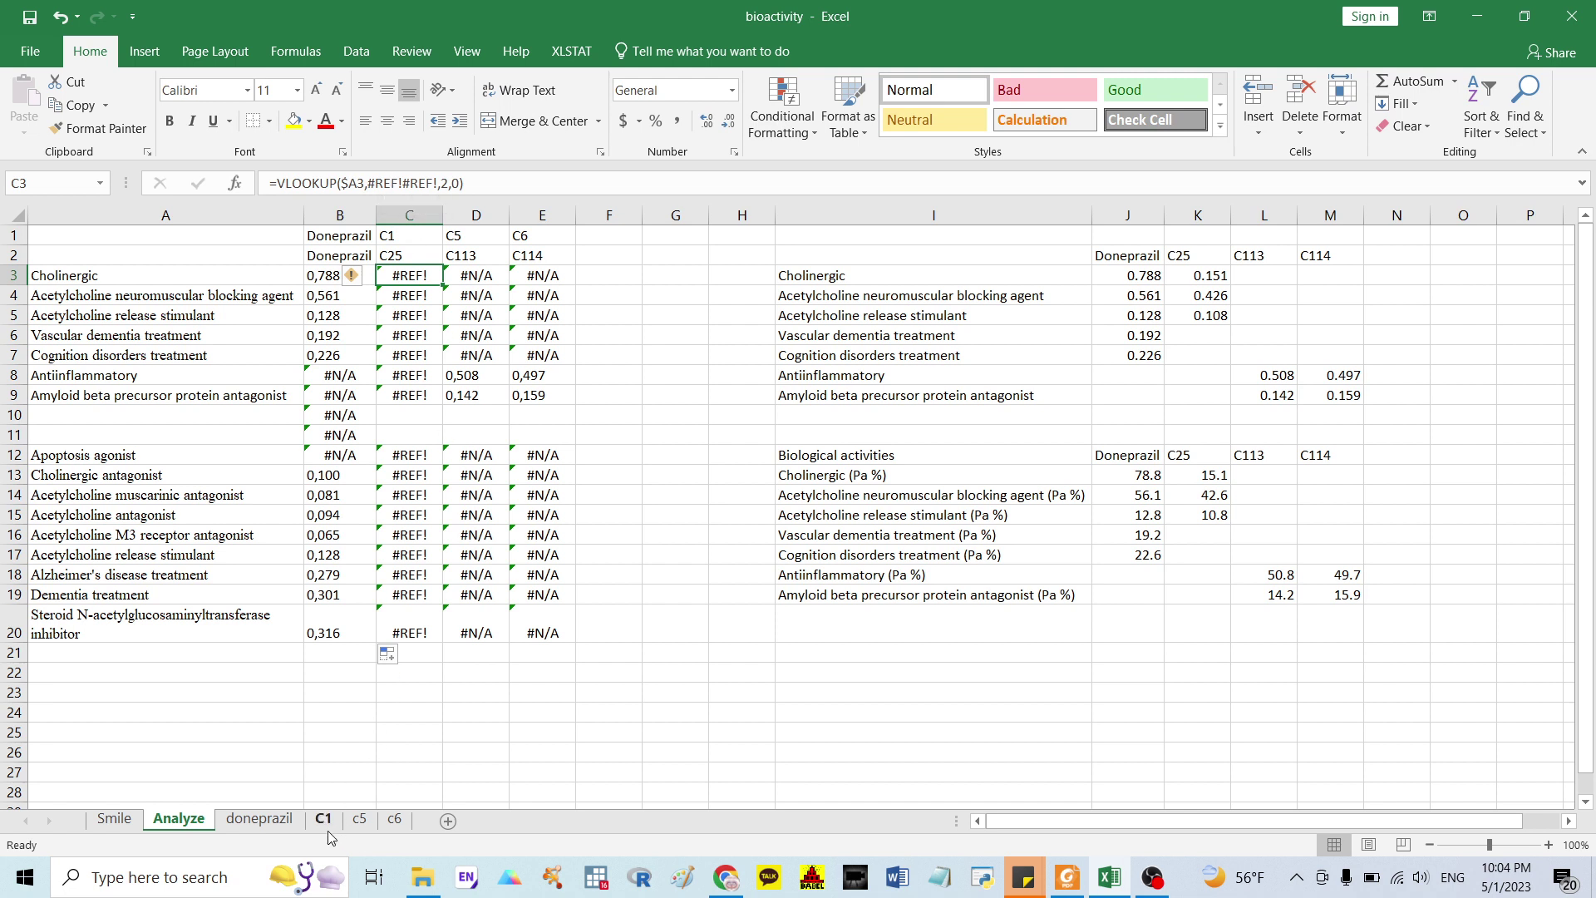
{"action": "left_click", "coordinate": [474, 279]}
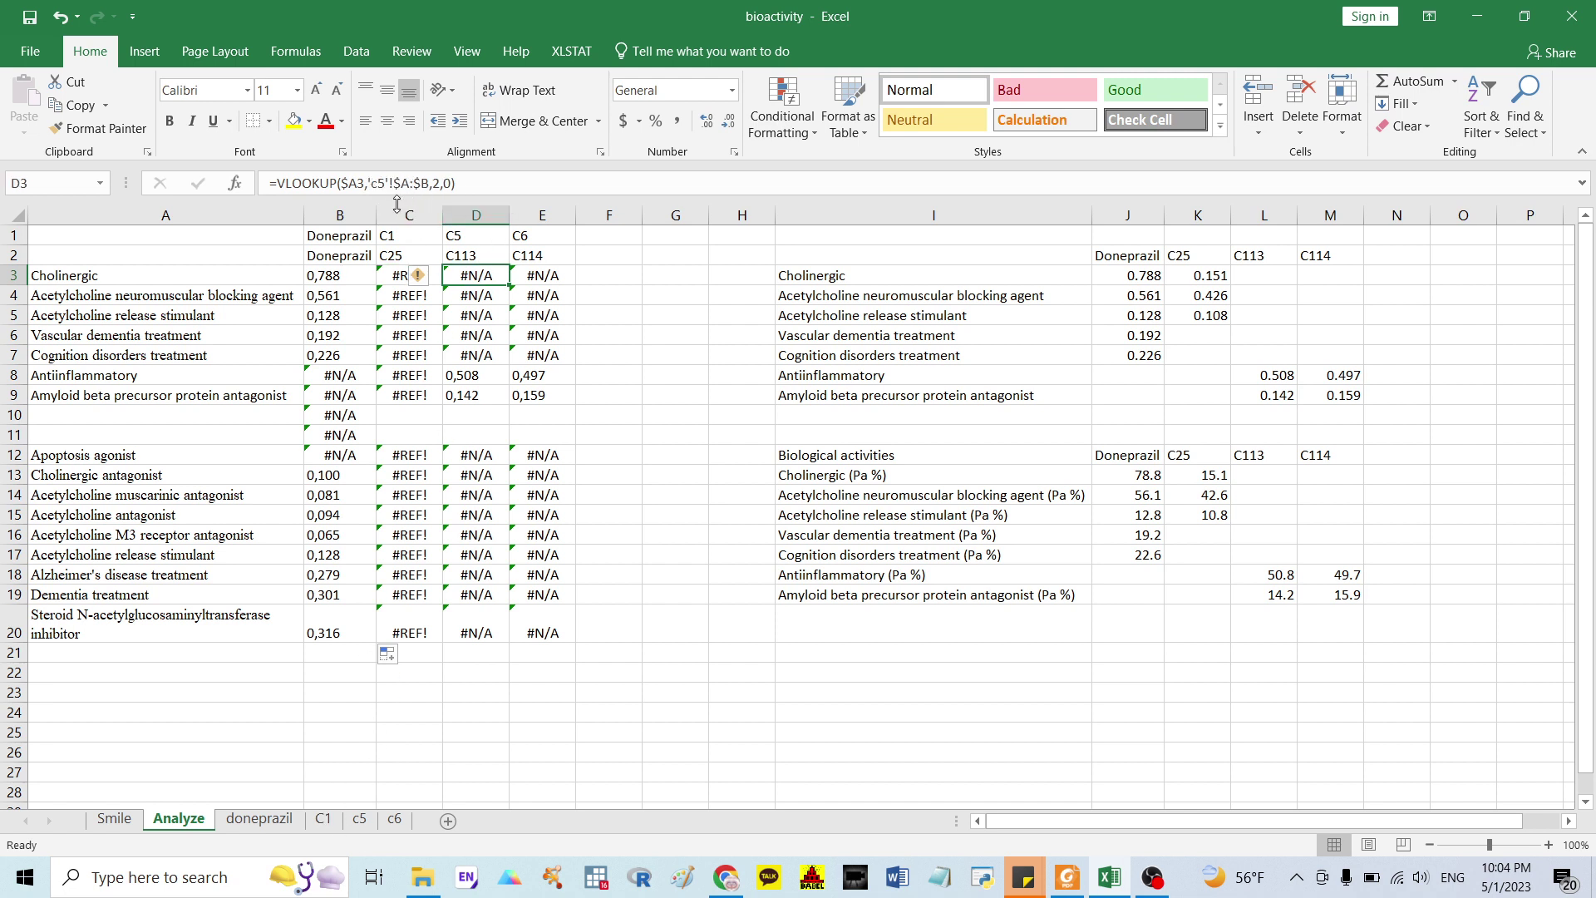
{"action": "left_click", "coordinate": [541, 275]}
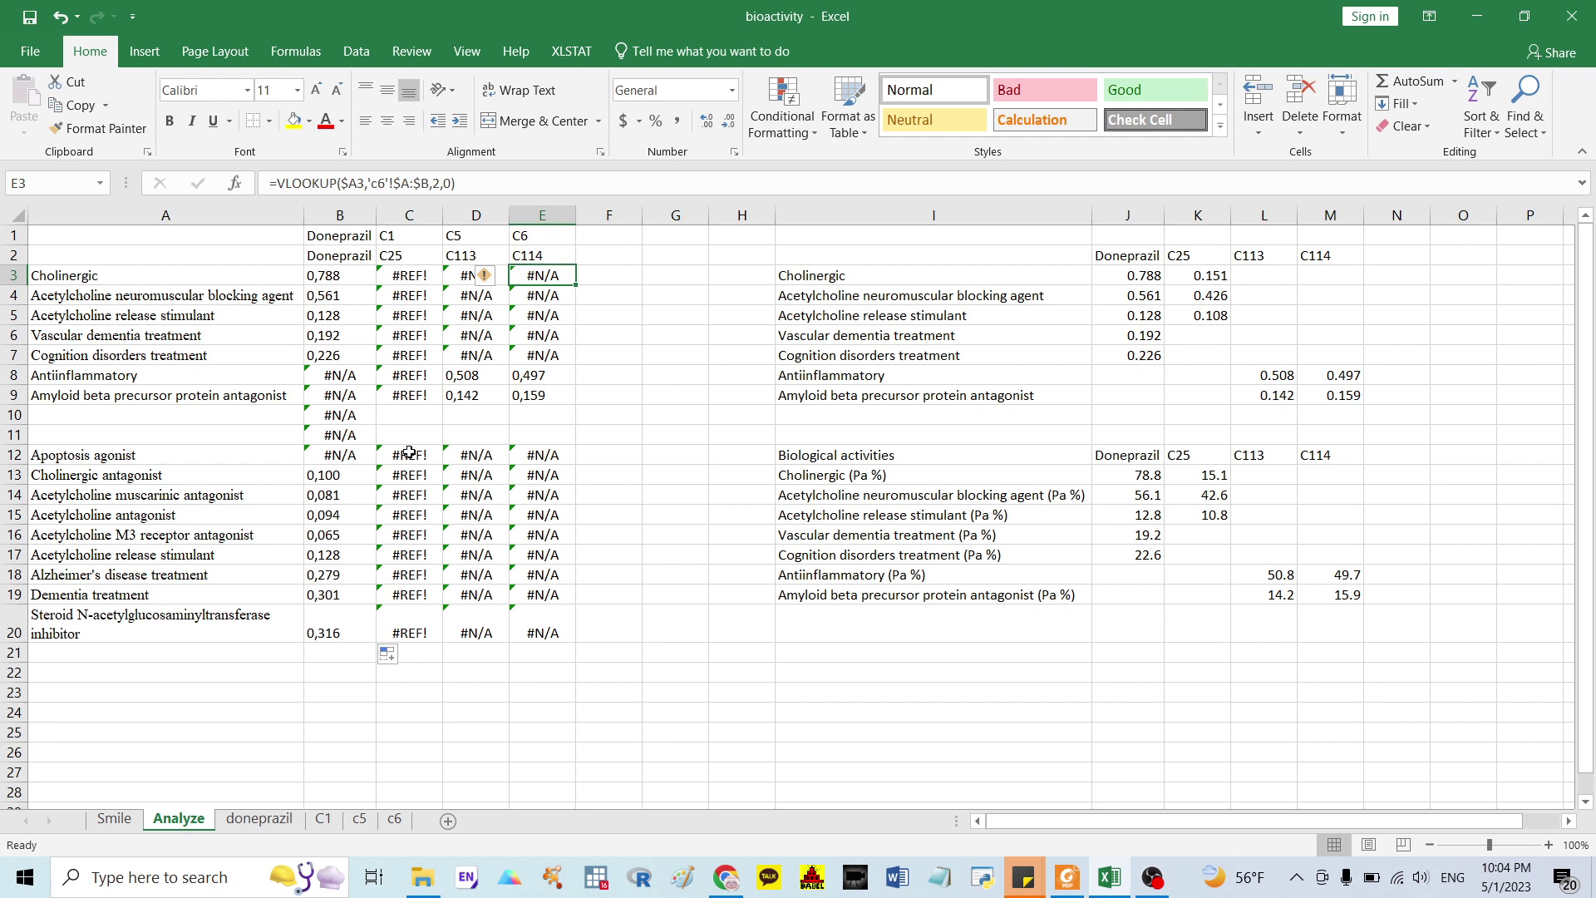
Replace the broken formula in C3 with =VLOOKUP(A3,'C1'!$A:$B,2,0) to fetch the Cholinergic Pa value from the C1 sheet.
{"action": "left_click", "coordinate": [408, 279]}
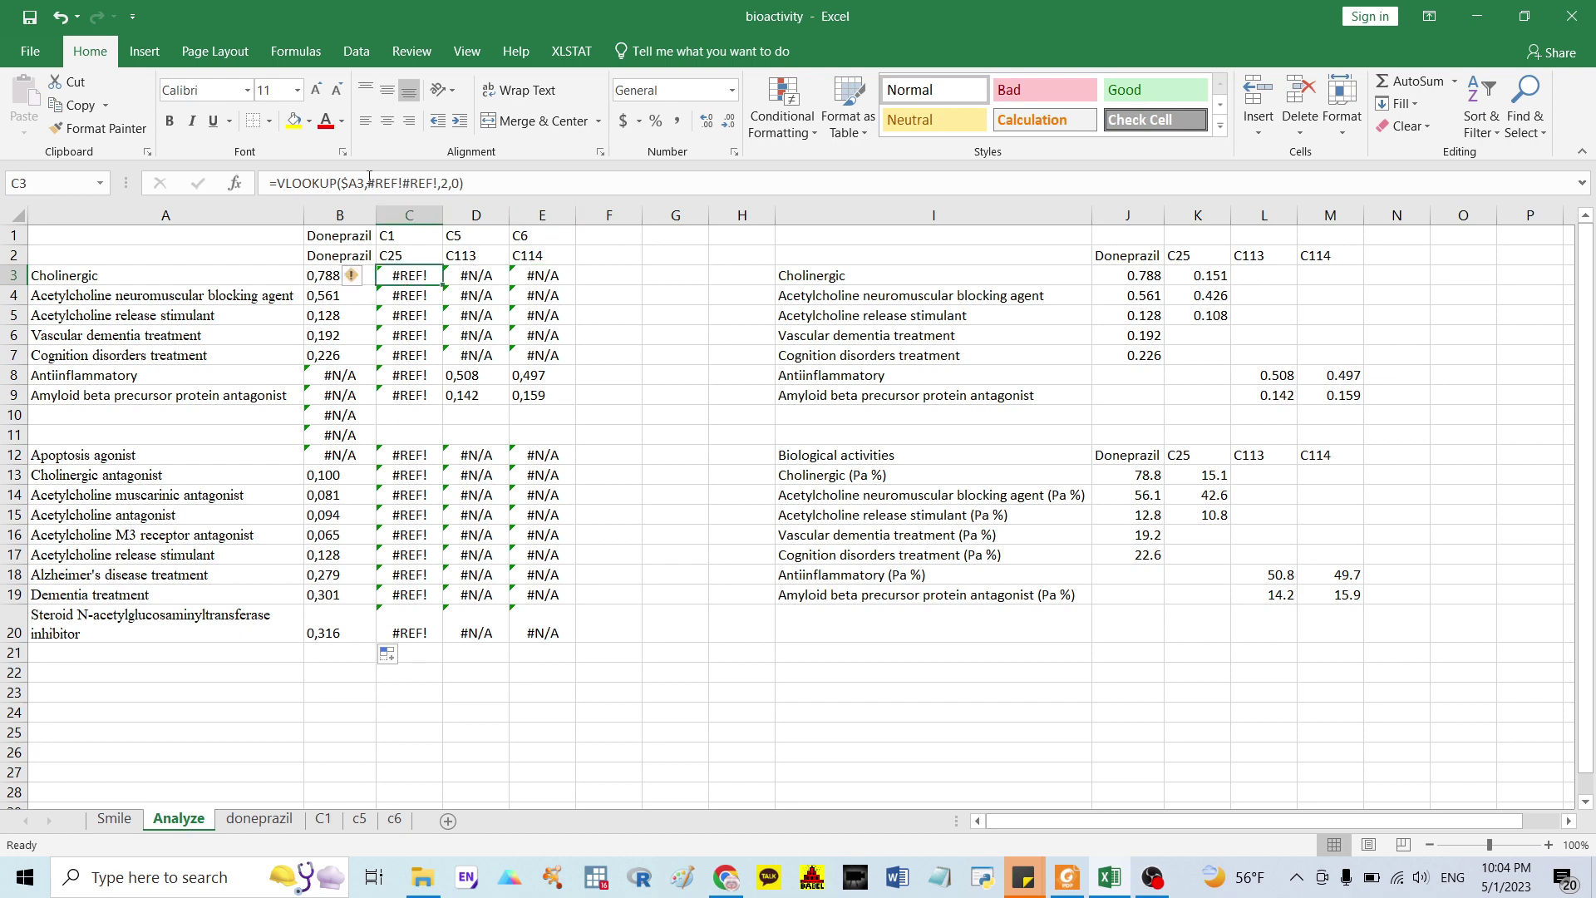
{"action": "left_click_drag", "start_coordinate": [464, 182], "coordinate": [243, 158]}
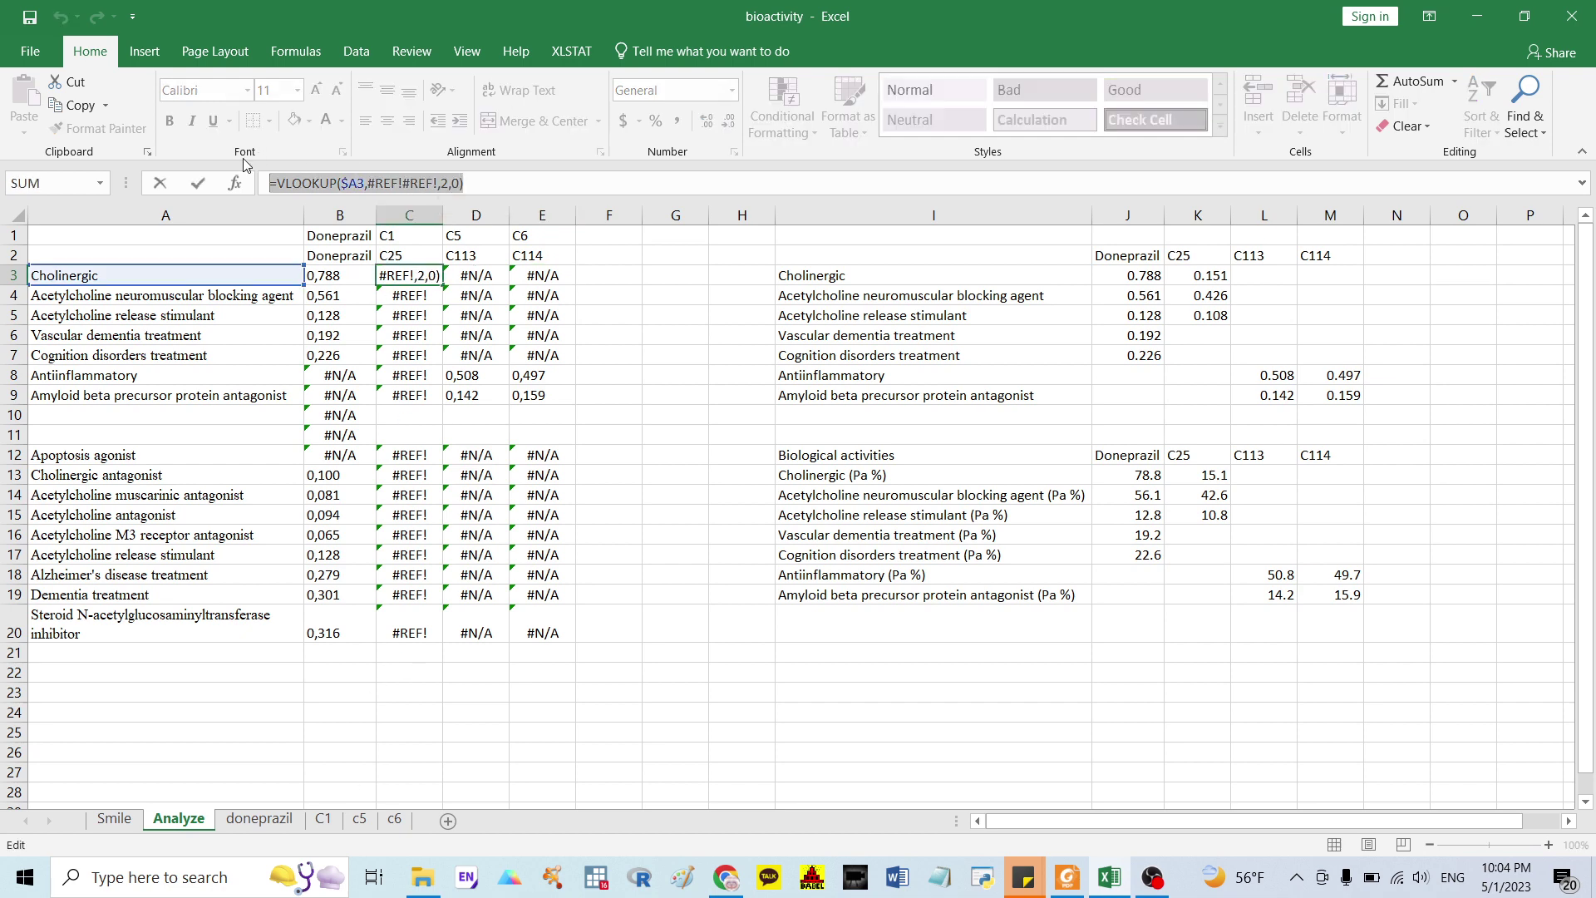
{"action": "type", "text": "=vlookup("}
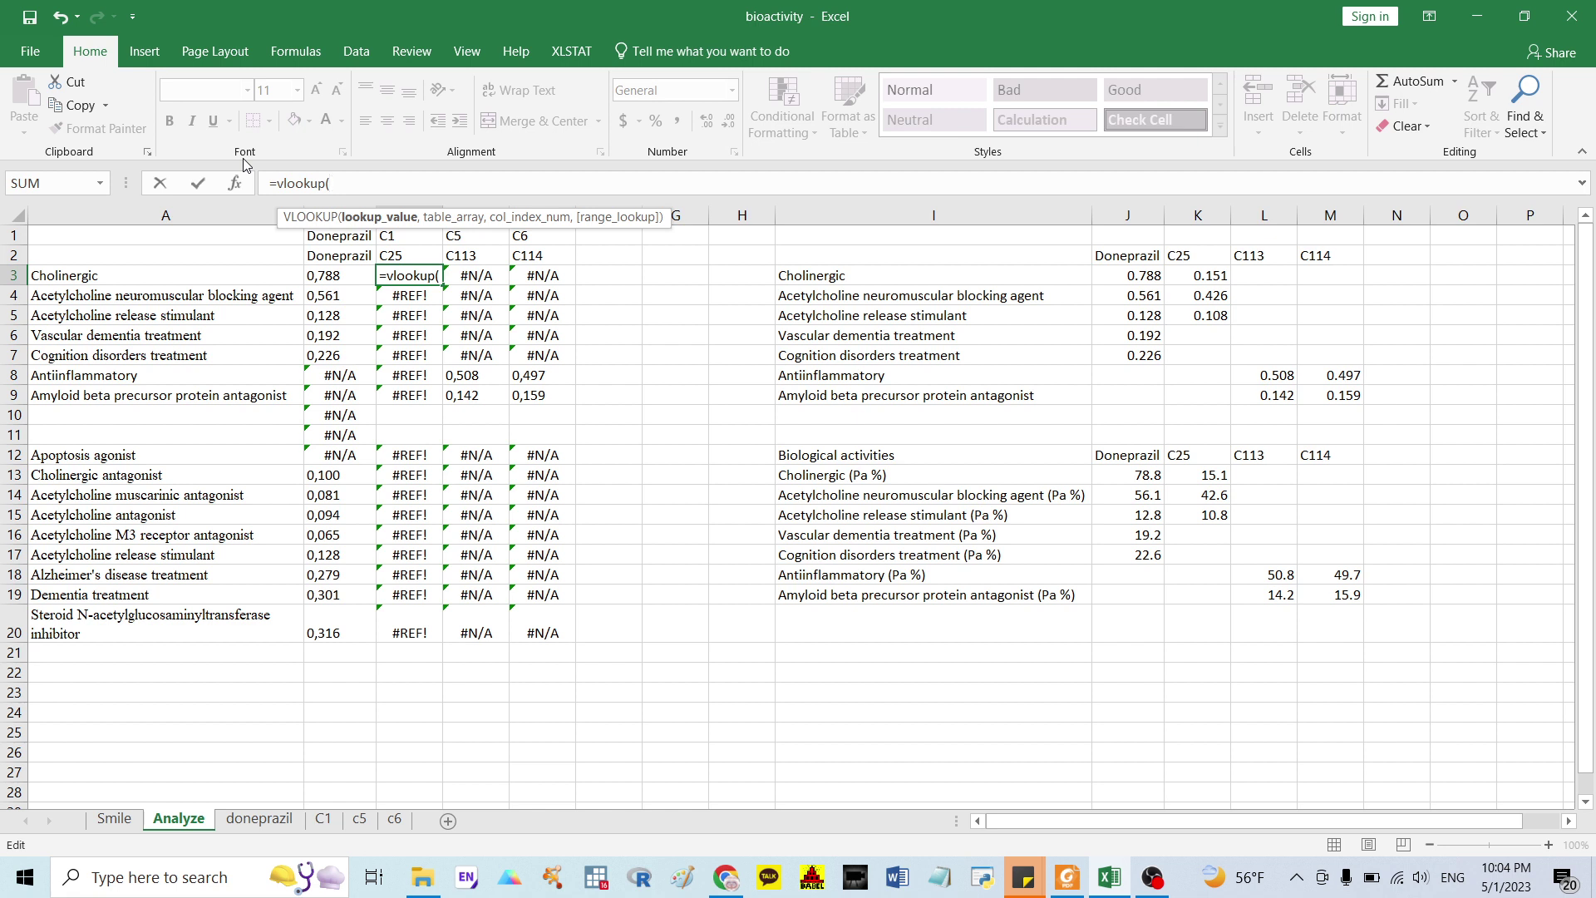
{"action": "left_click", "coordinate": [91, 274]}
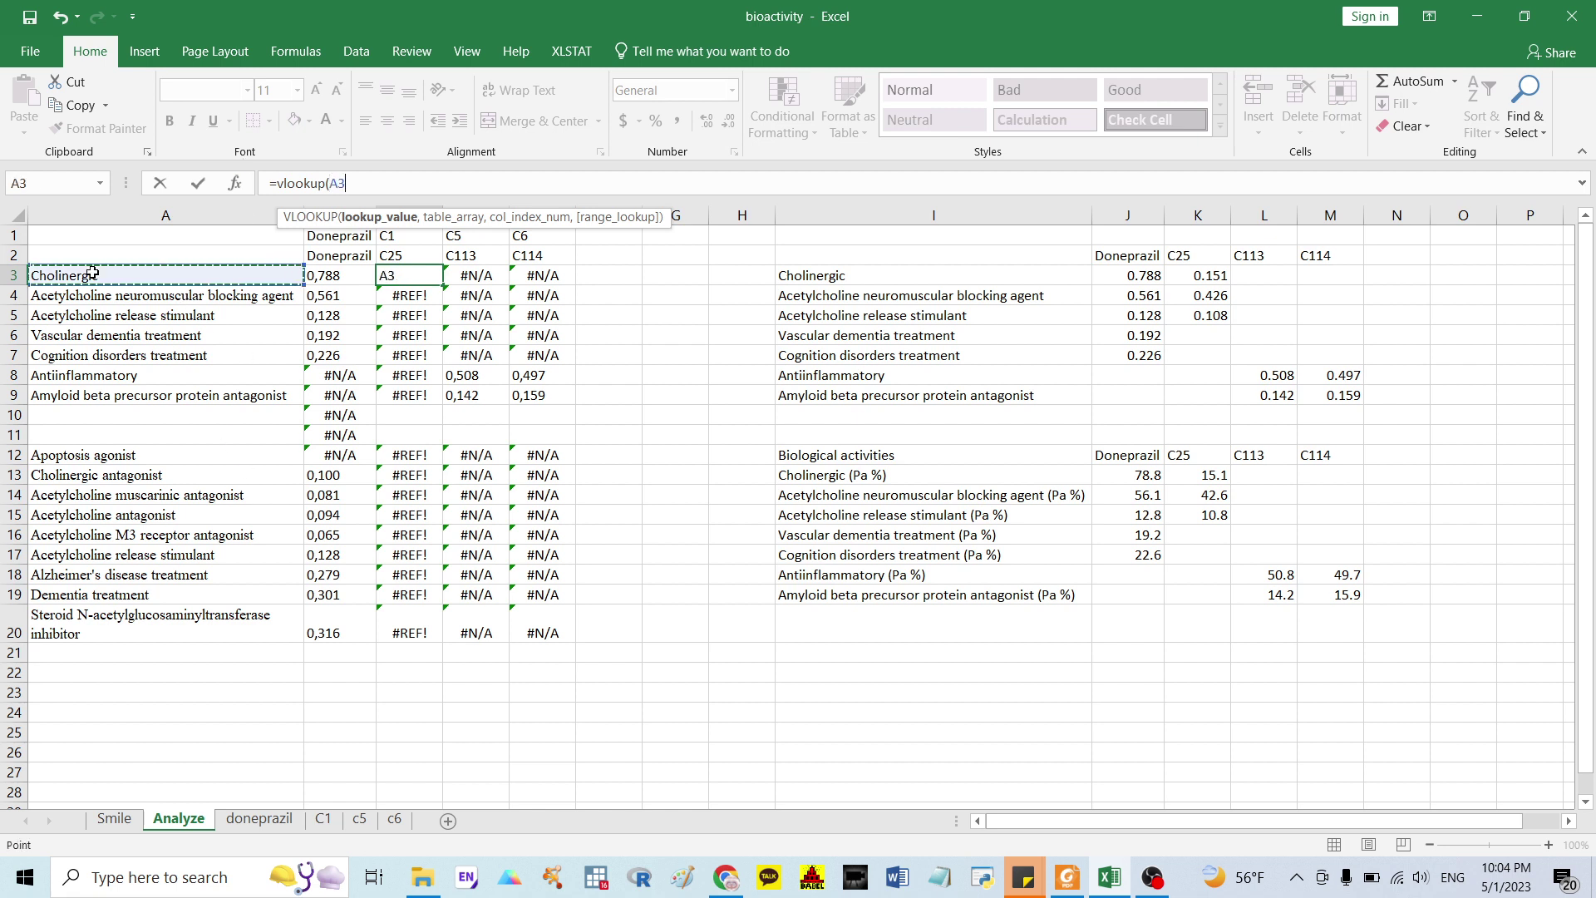
{"action": "type", "text": ","}
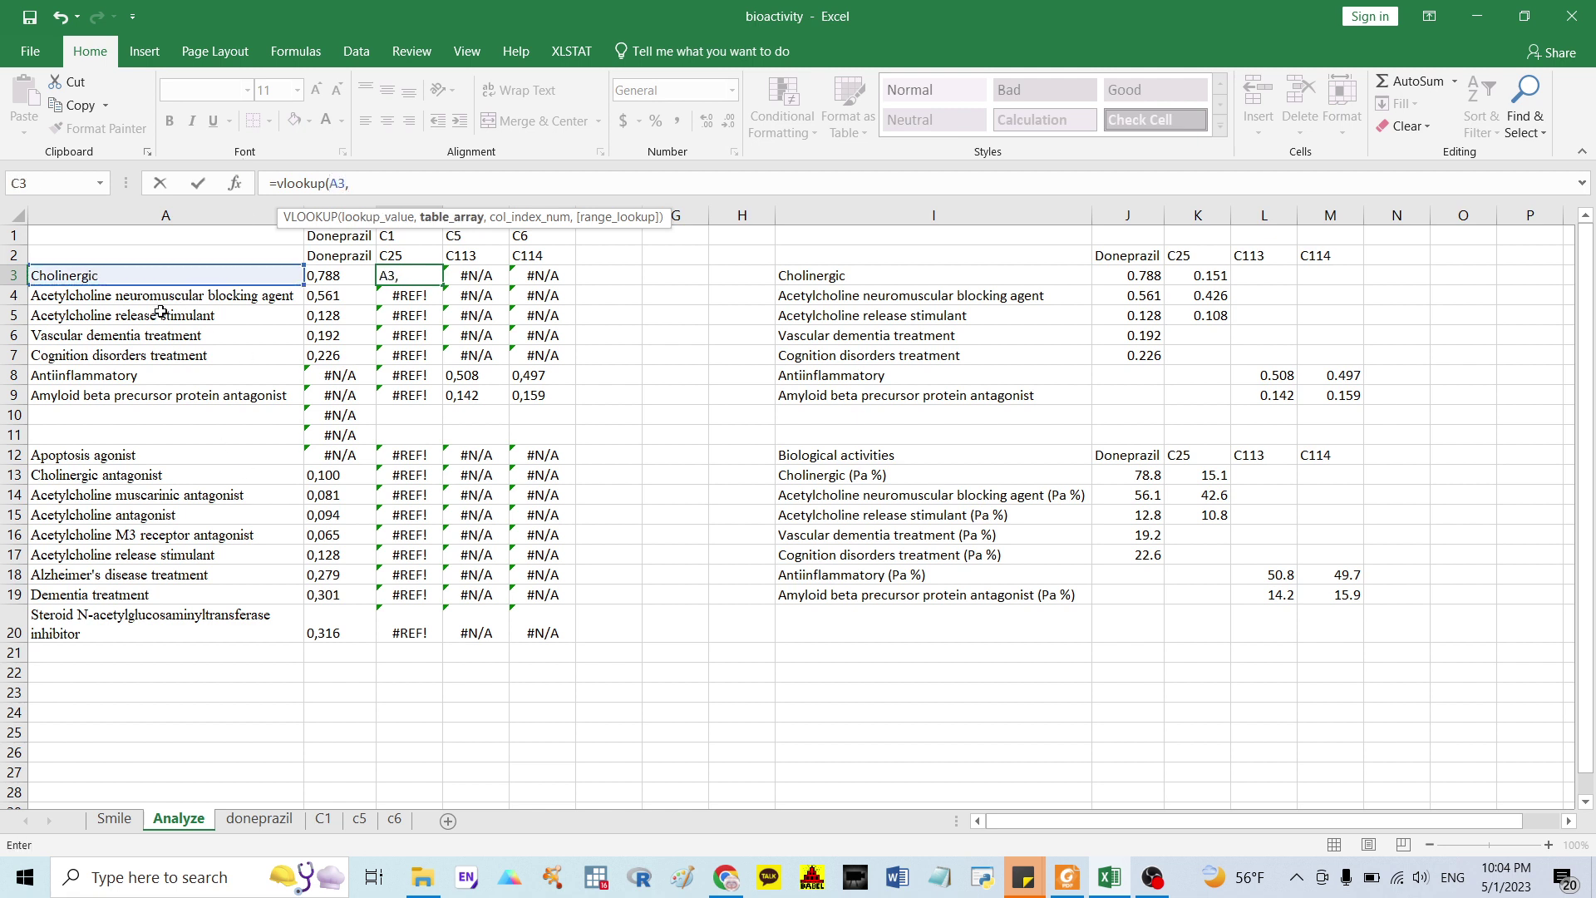
{"action": "left_click", "coordinate": [324, 819]}
{"action": "left_click_drag", "start_coordinate": [50, 215], "coordinate": [127, 215]}
{"action": "key", "text": "F4"}
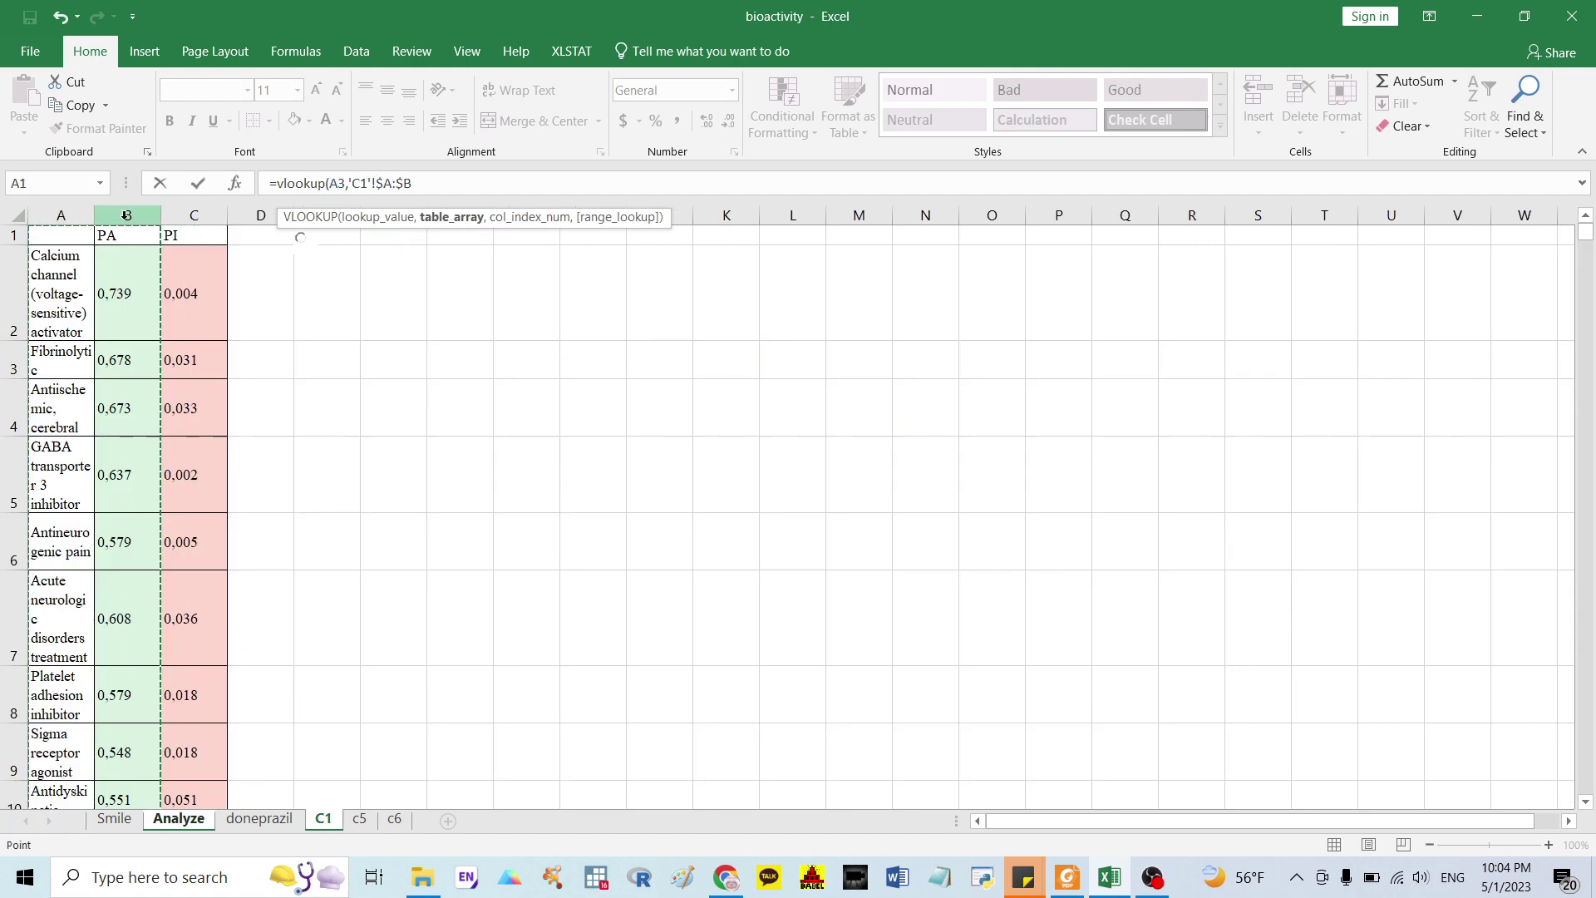
{"action": "type", "text": ","}
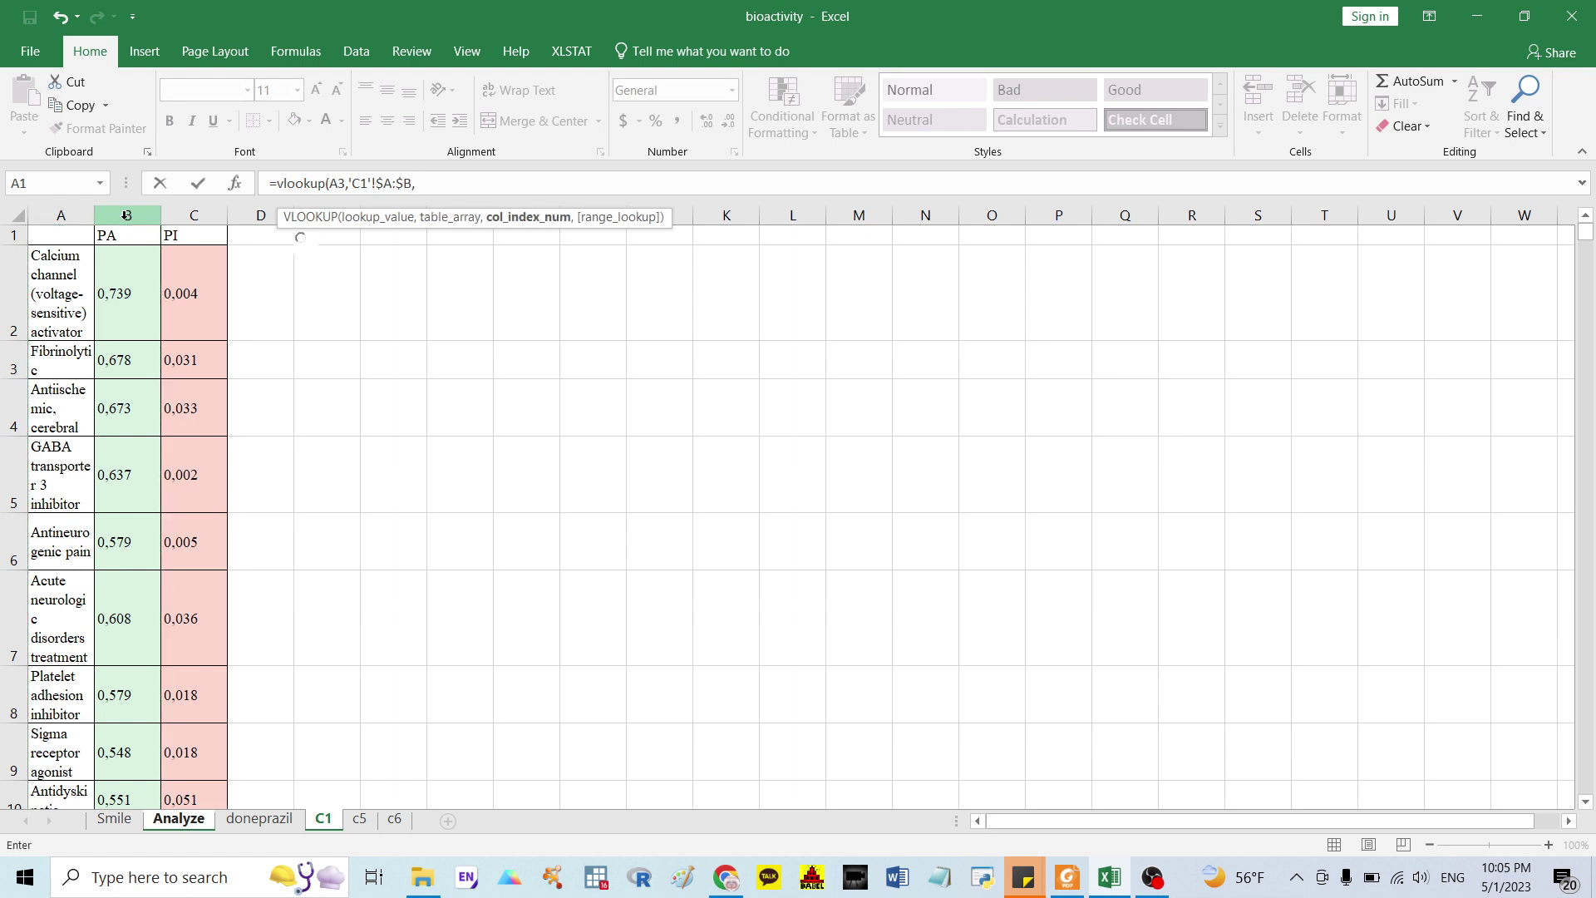
{"action": "type", "text": "2,"}
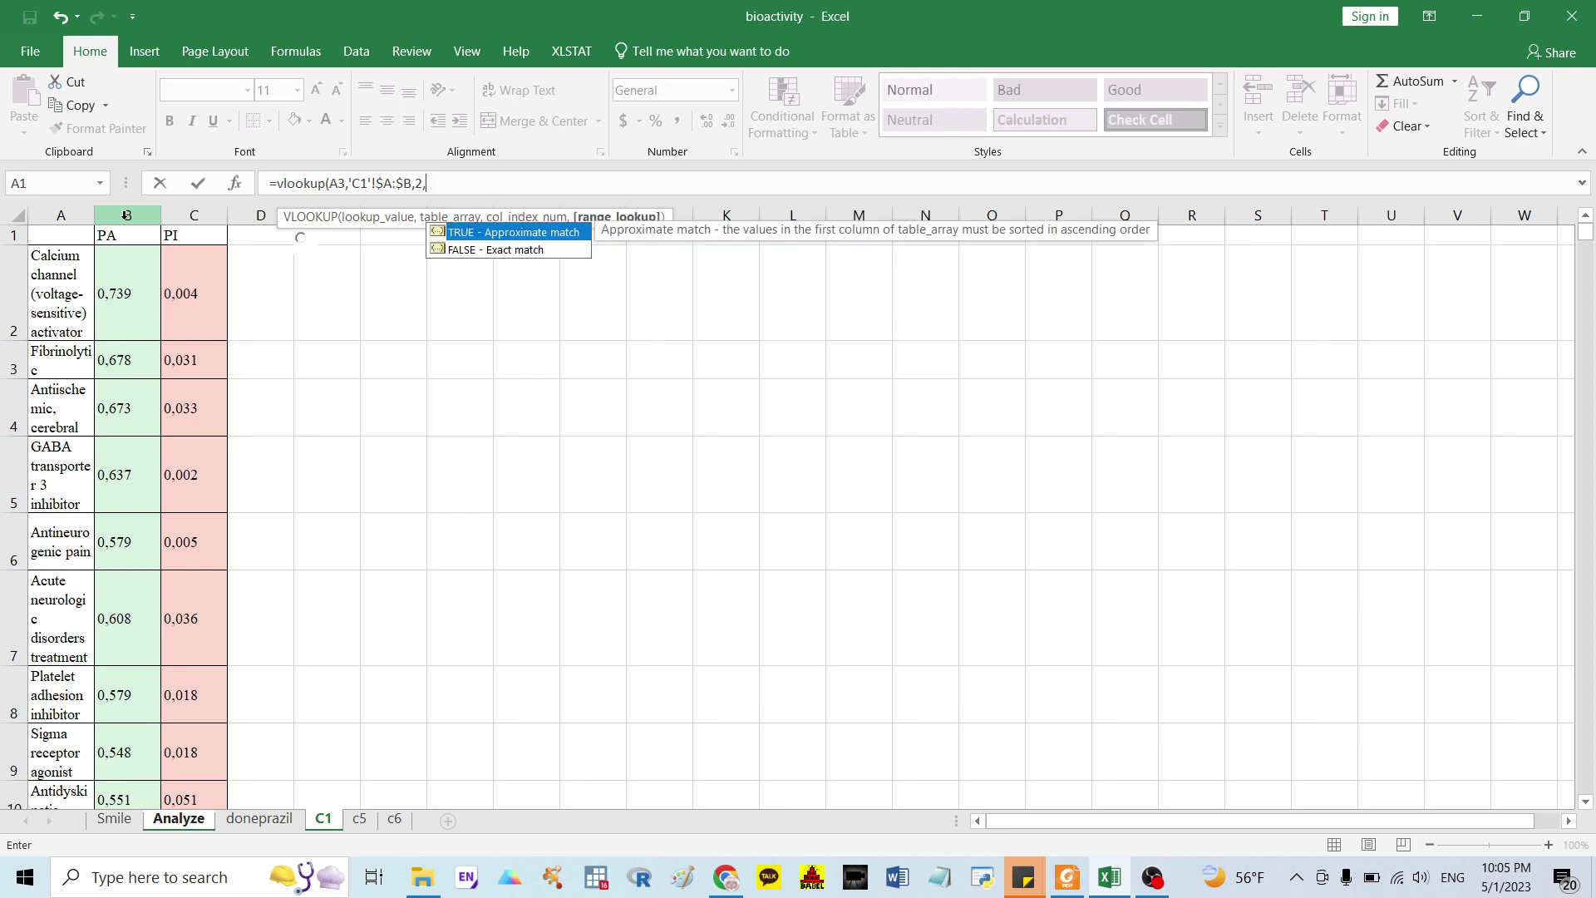
{"action": "type", "text": "0)"}
{"action": "key", "text": "Return"}
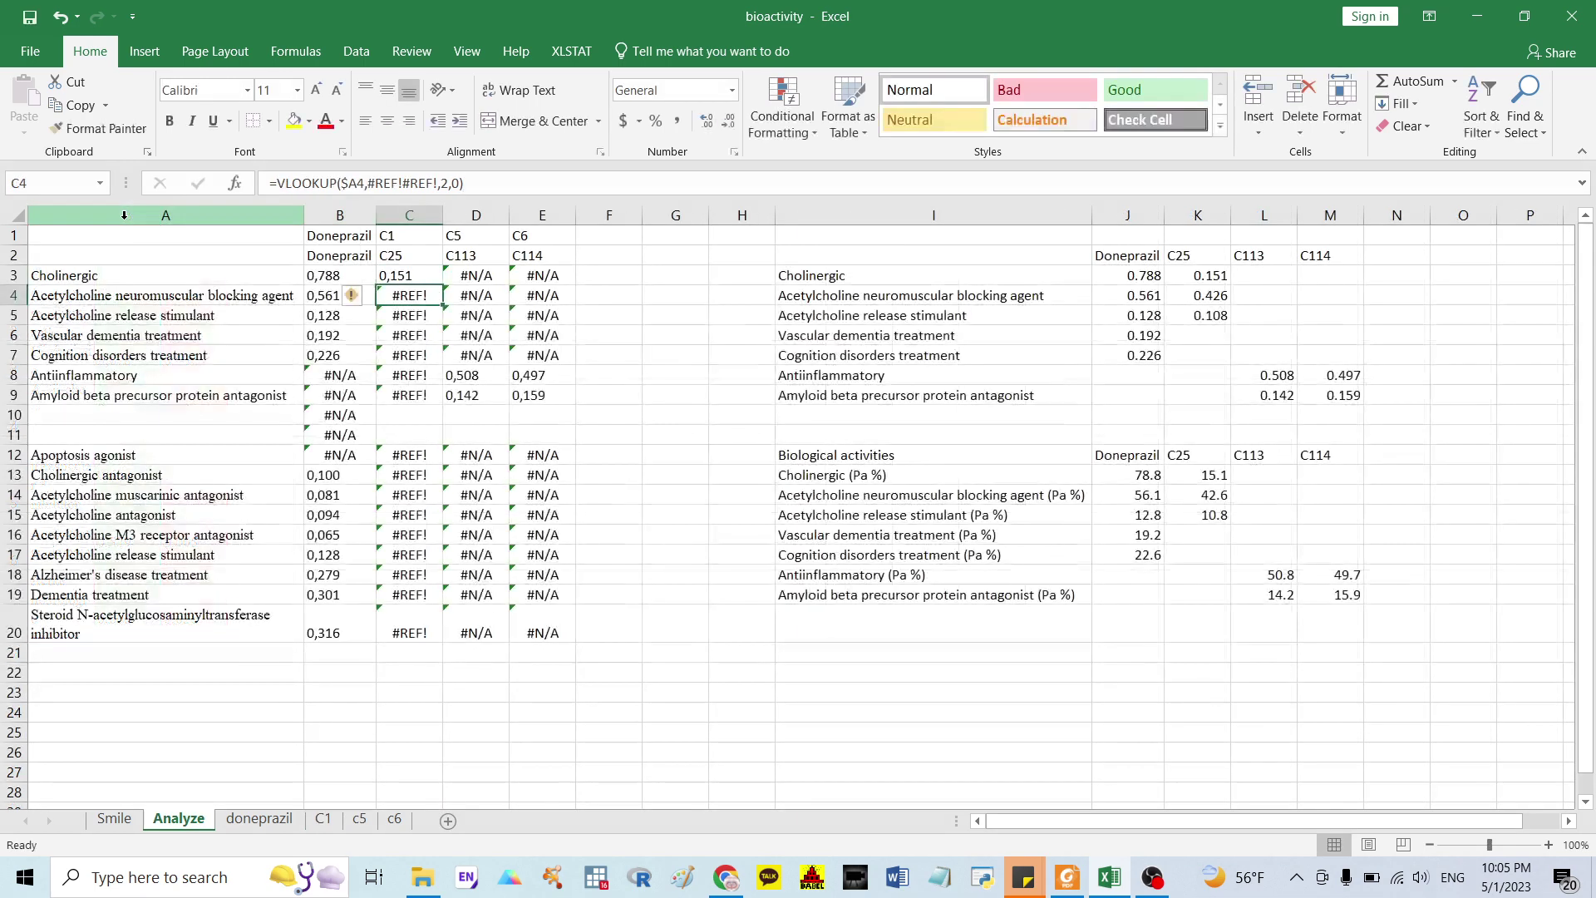
Fill the C25 lookup formula from C3 down to C20.
{"action": "left_click", "coordinate": [399, 276]}
{"action": "left_click_drag", "start_coordinate": [444, 289], "coordinate": [444, 640]}
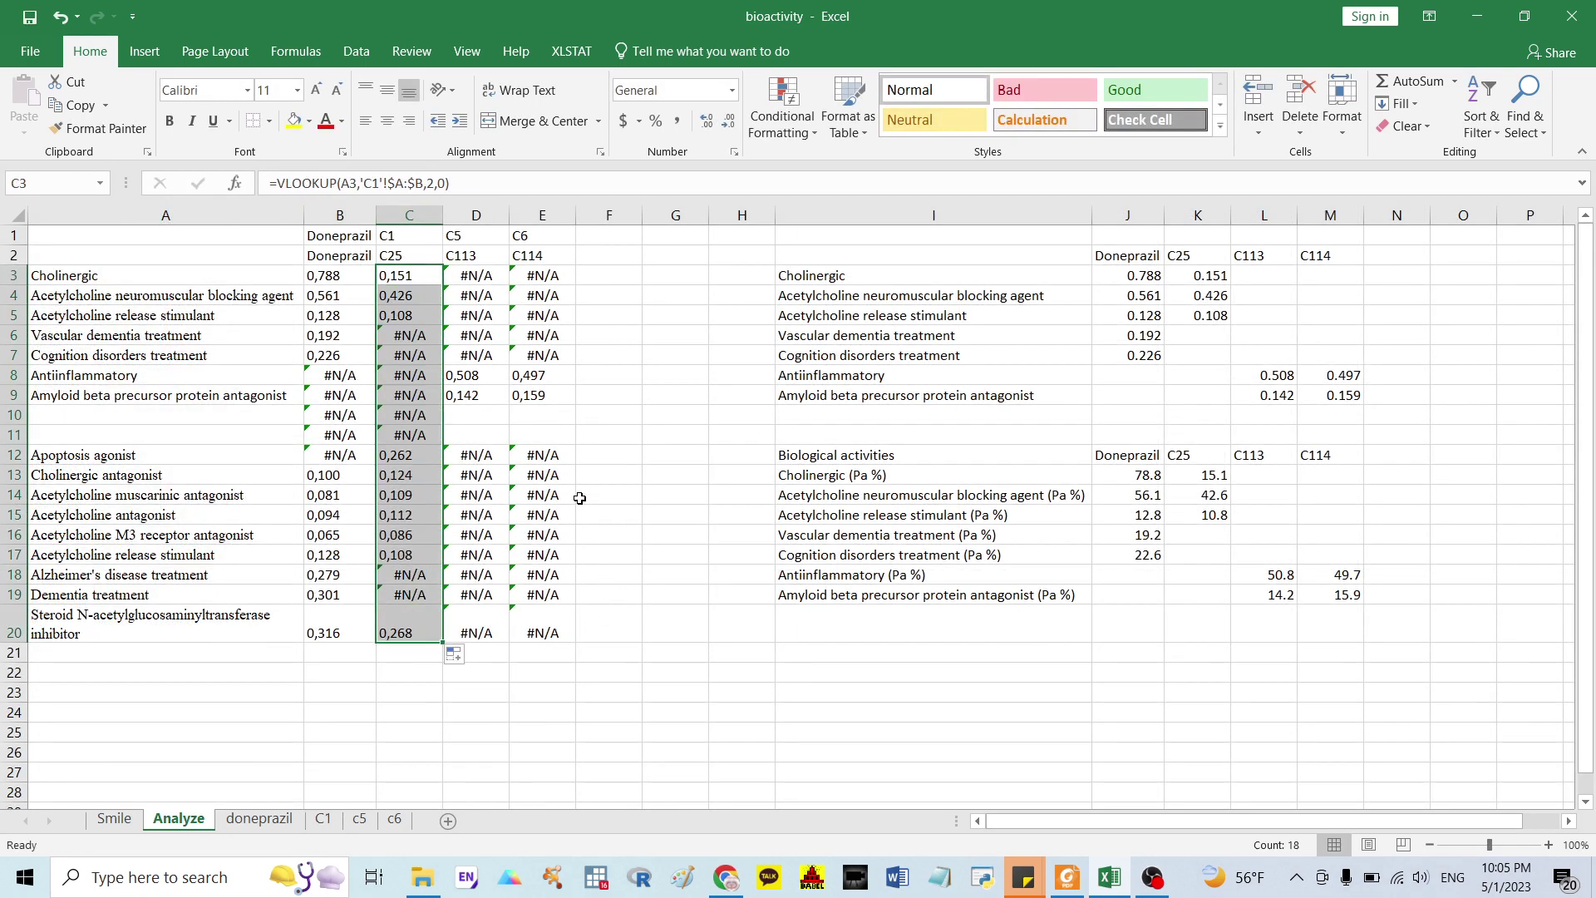
{"action": "left_click", "coordinate": [581, 472]}
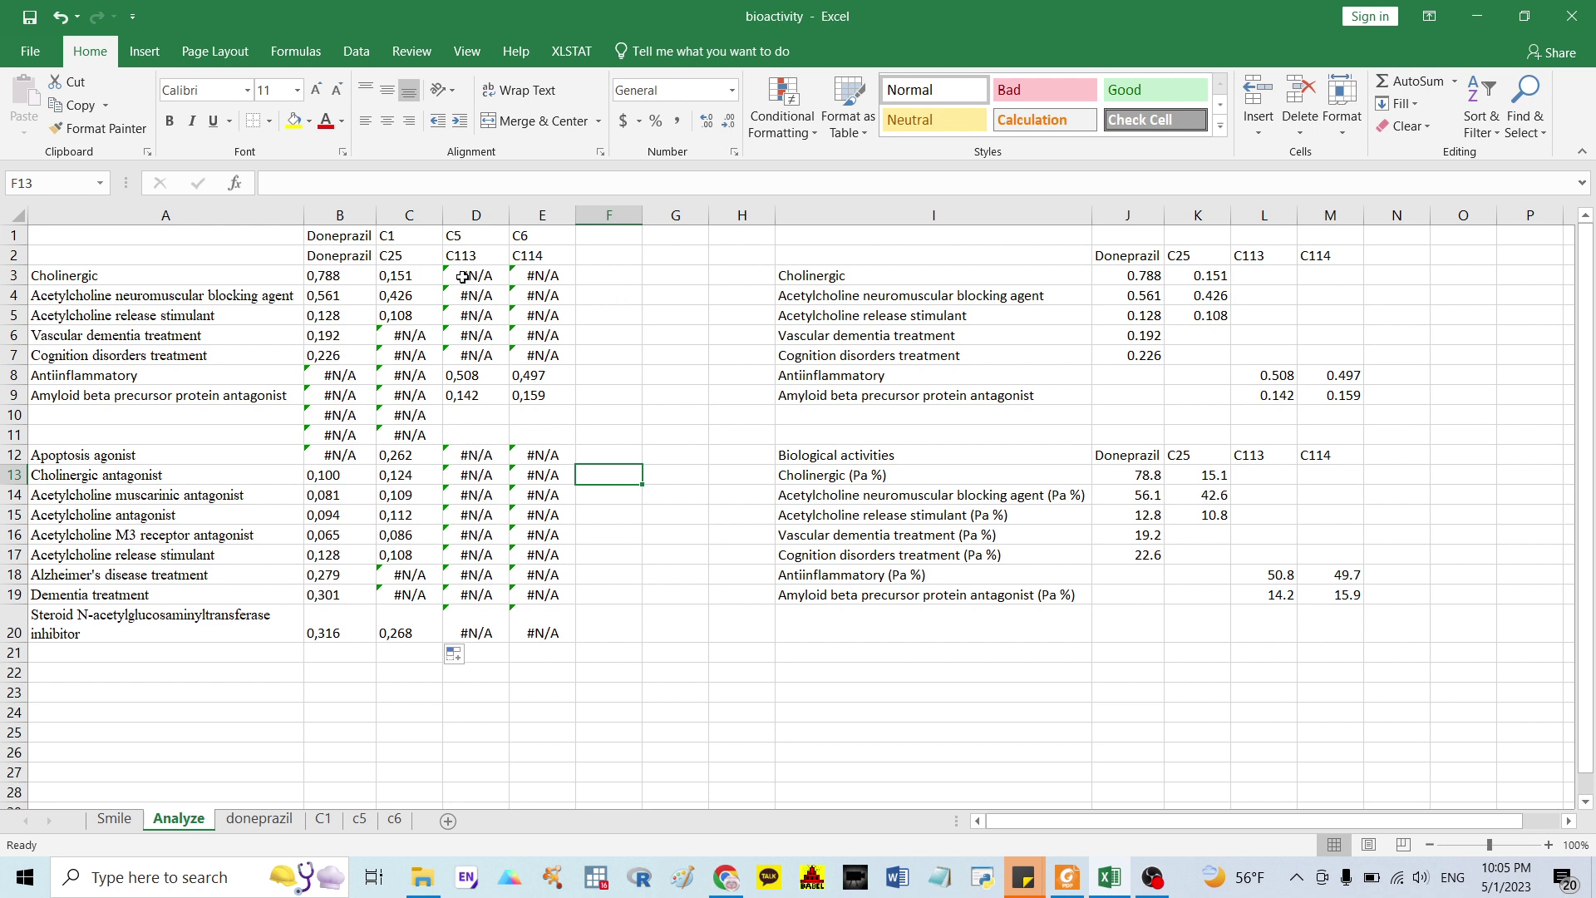
Shade the Pa values in J3:M9 with a light grey fill.
{"action": "left_click_drag", "start_coordinate": [1137, 281], "coordinate": [1330, 397]}
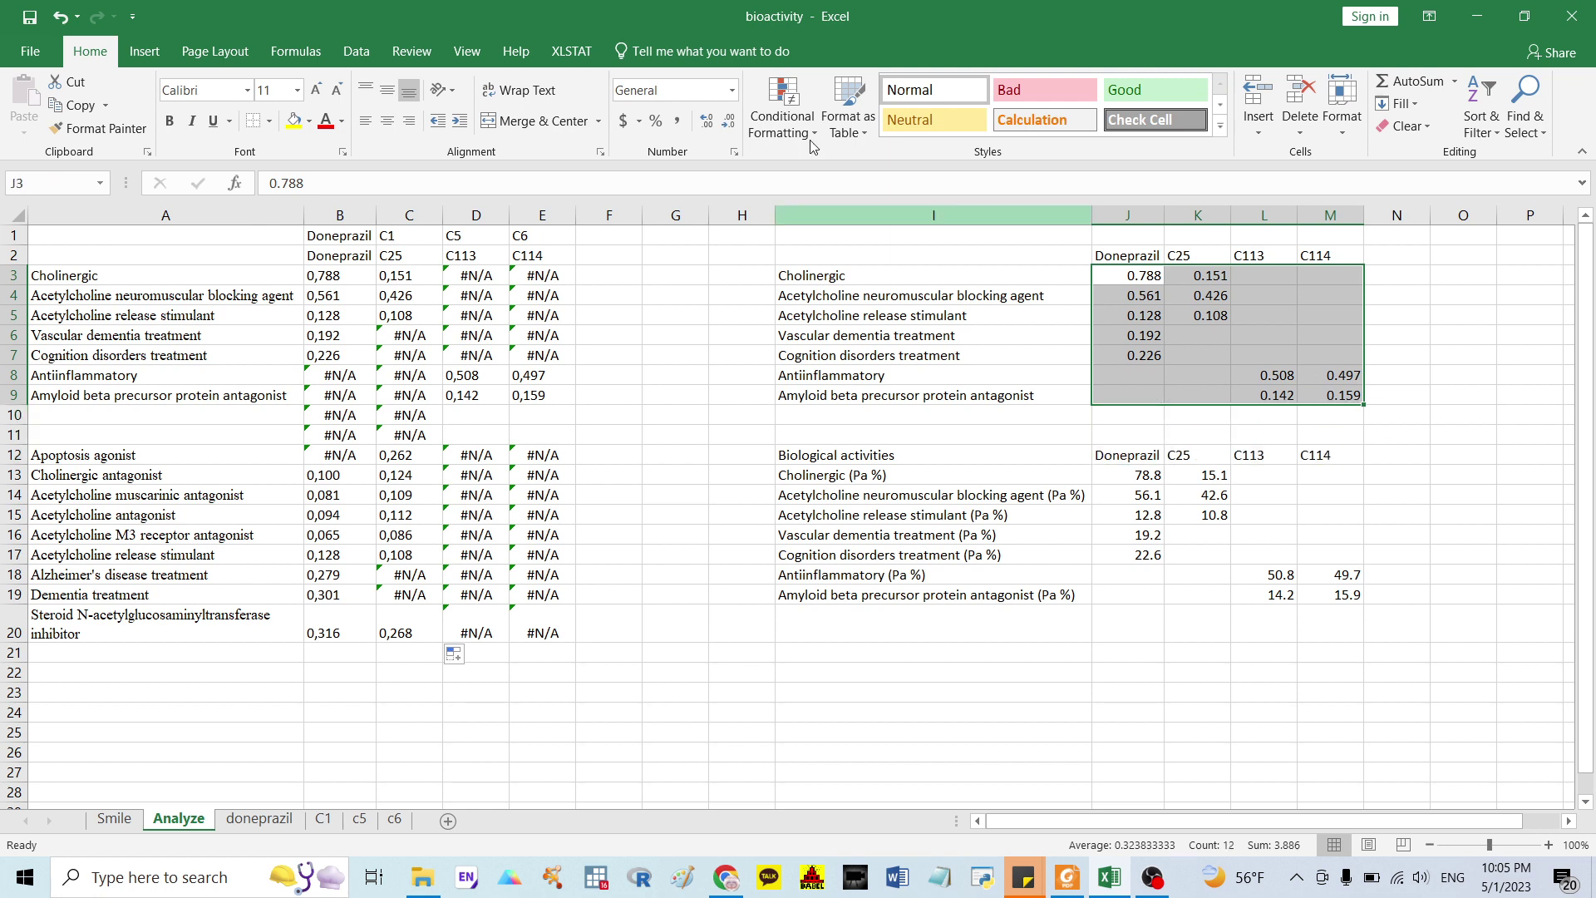
{"action": "left_click", "coordinate": [309, 121]}
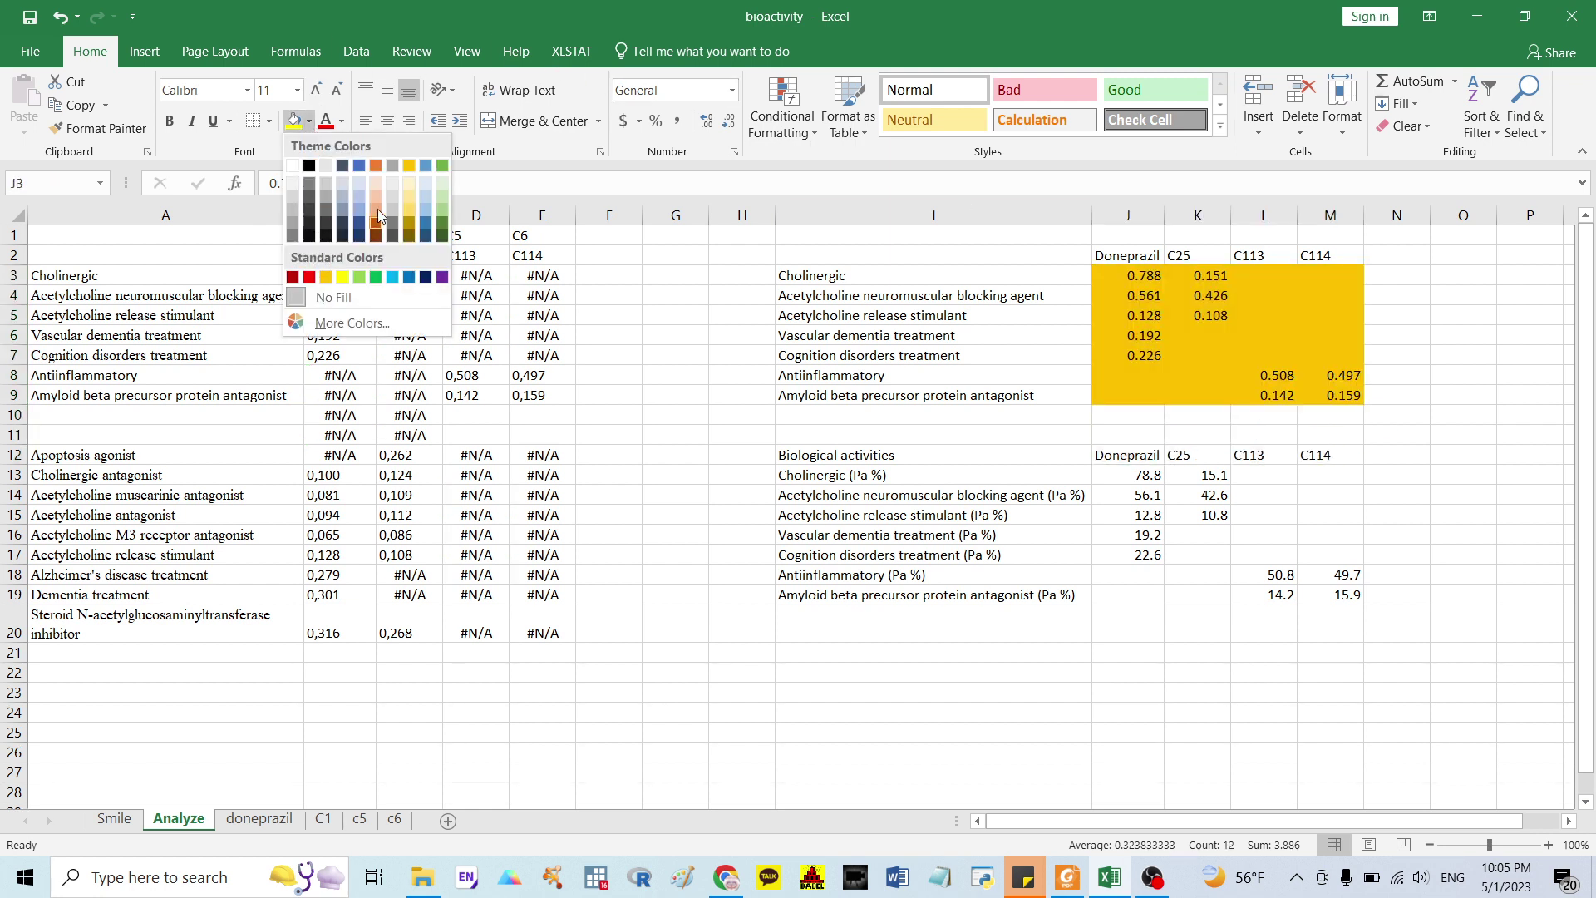
{"action": "left_click", "coordinate": [291, 183]}
{"action": "left_click", "coordinate": [1330, 335]}
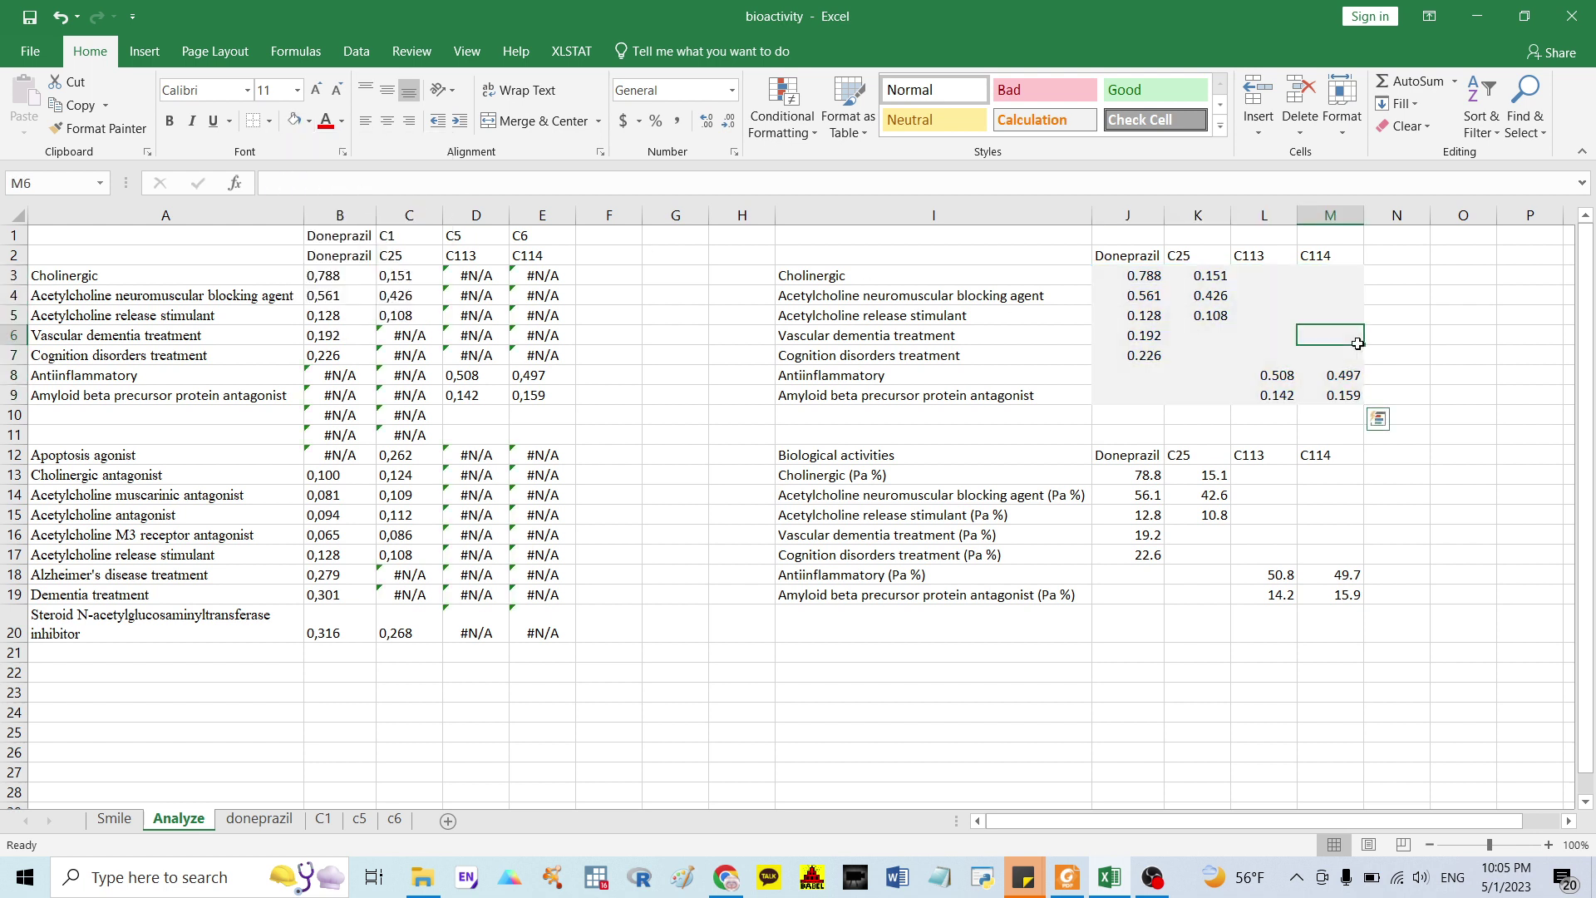
{"action": "left_click", "coordinate": [549, 277]}
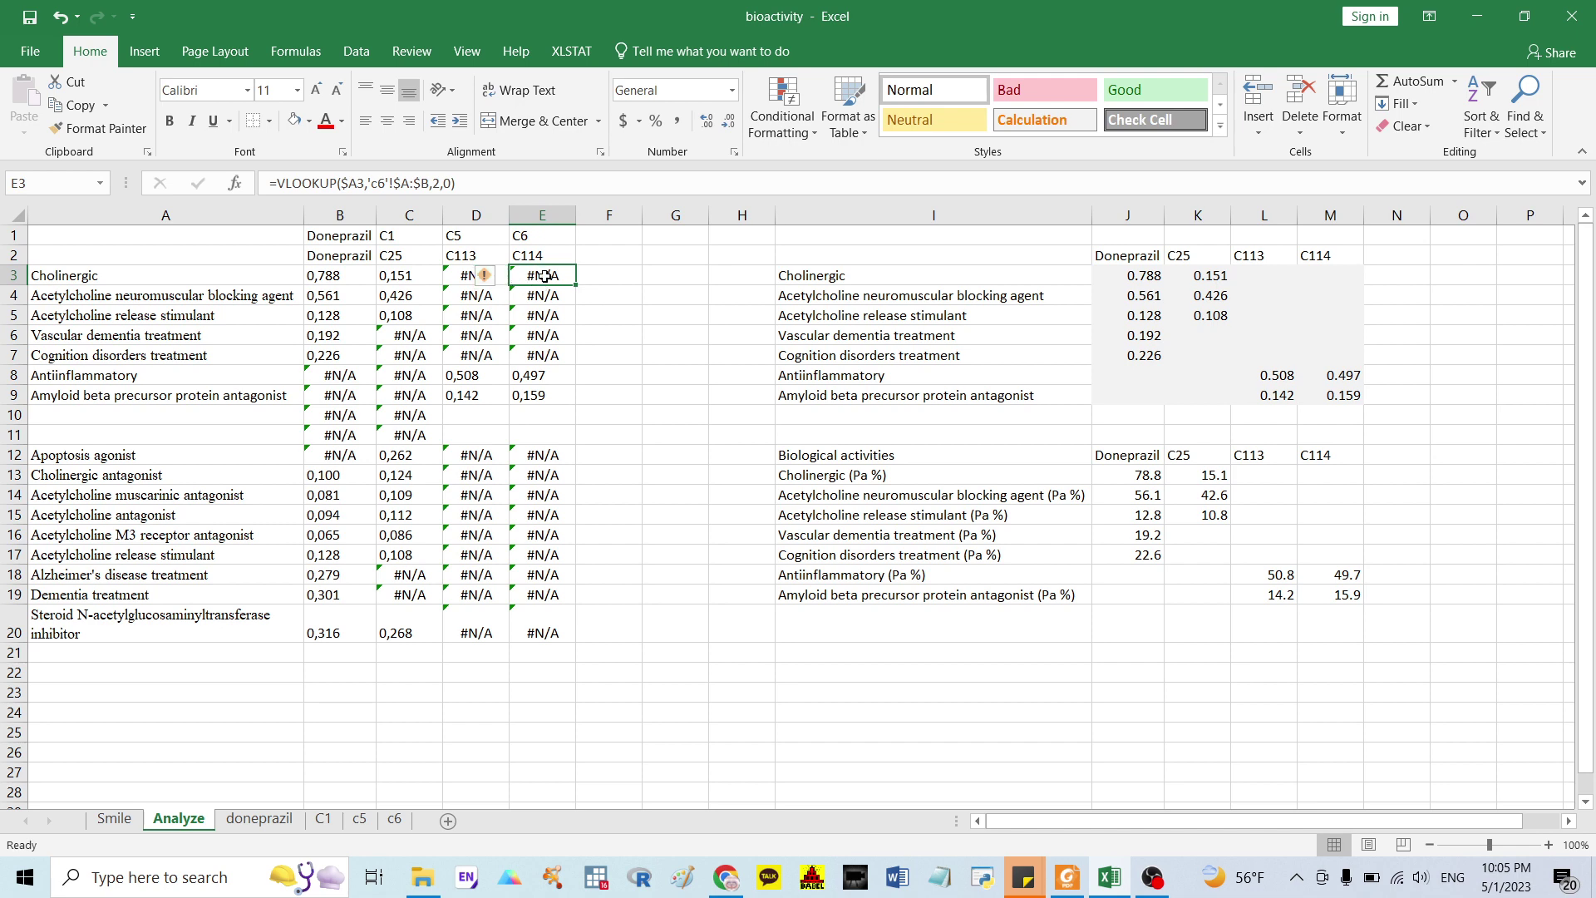
Shade the activity names in I3:I9, from Cholinergic to Amyloid beta precursor protein antagonist, with a green fill.
{"action": "left_click", "coordinate": [828, 272]}
{"action": "left_click_drag", "start_coordinate": [828, 272], "coordinate": [817, 399]}
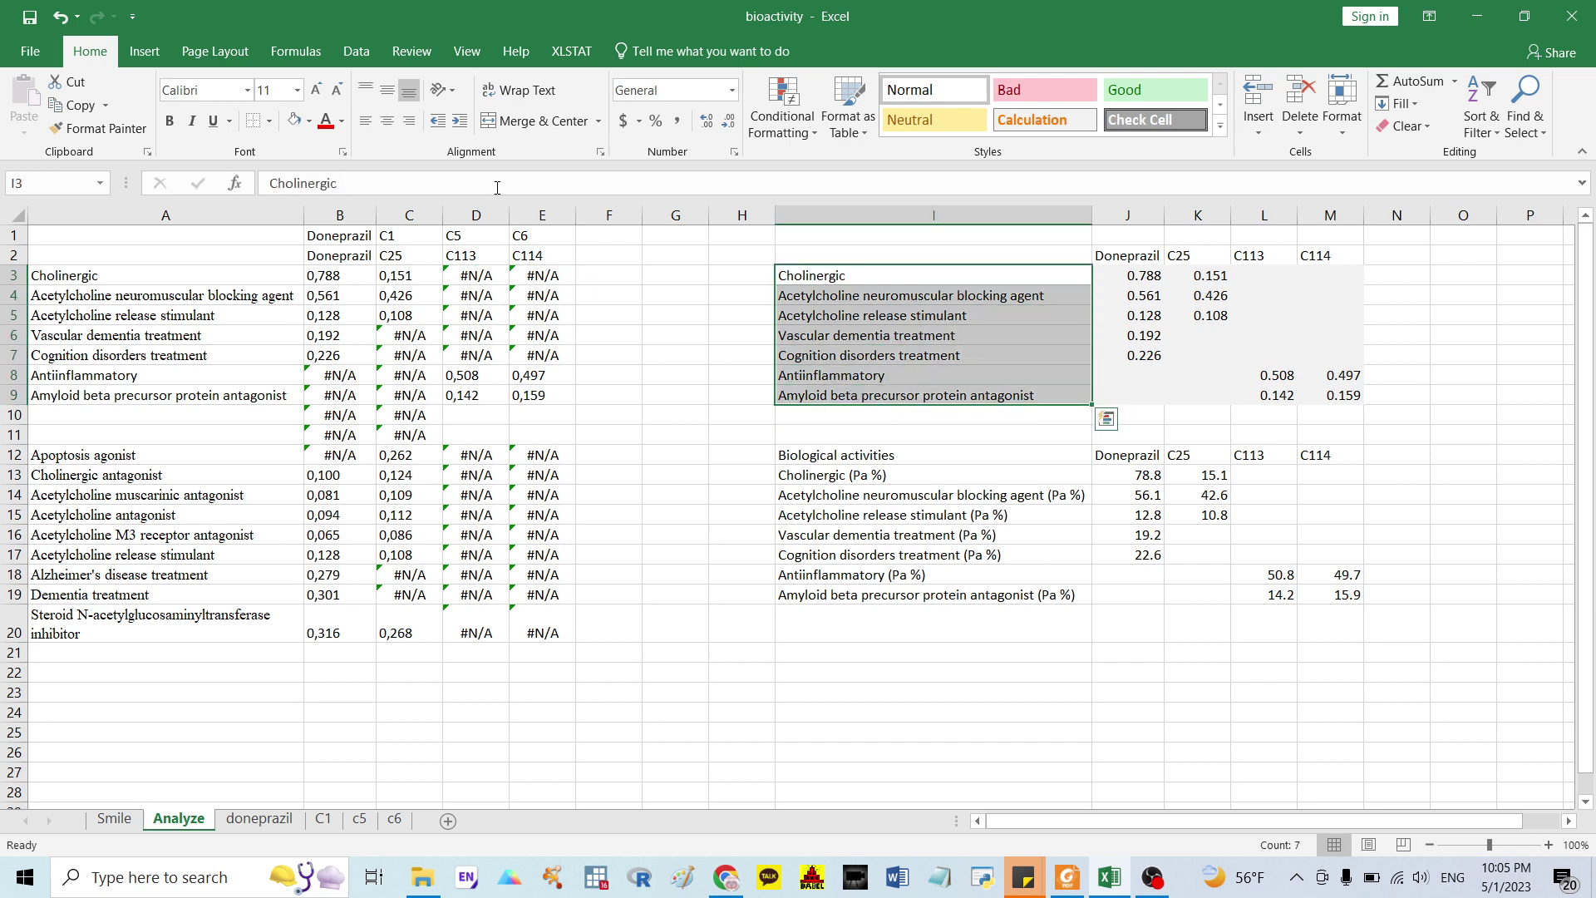
{"action": "left_click", "coordinate": [309, 121]}
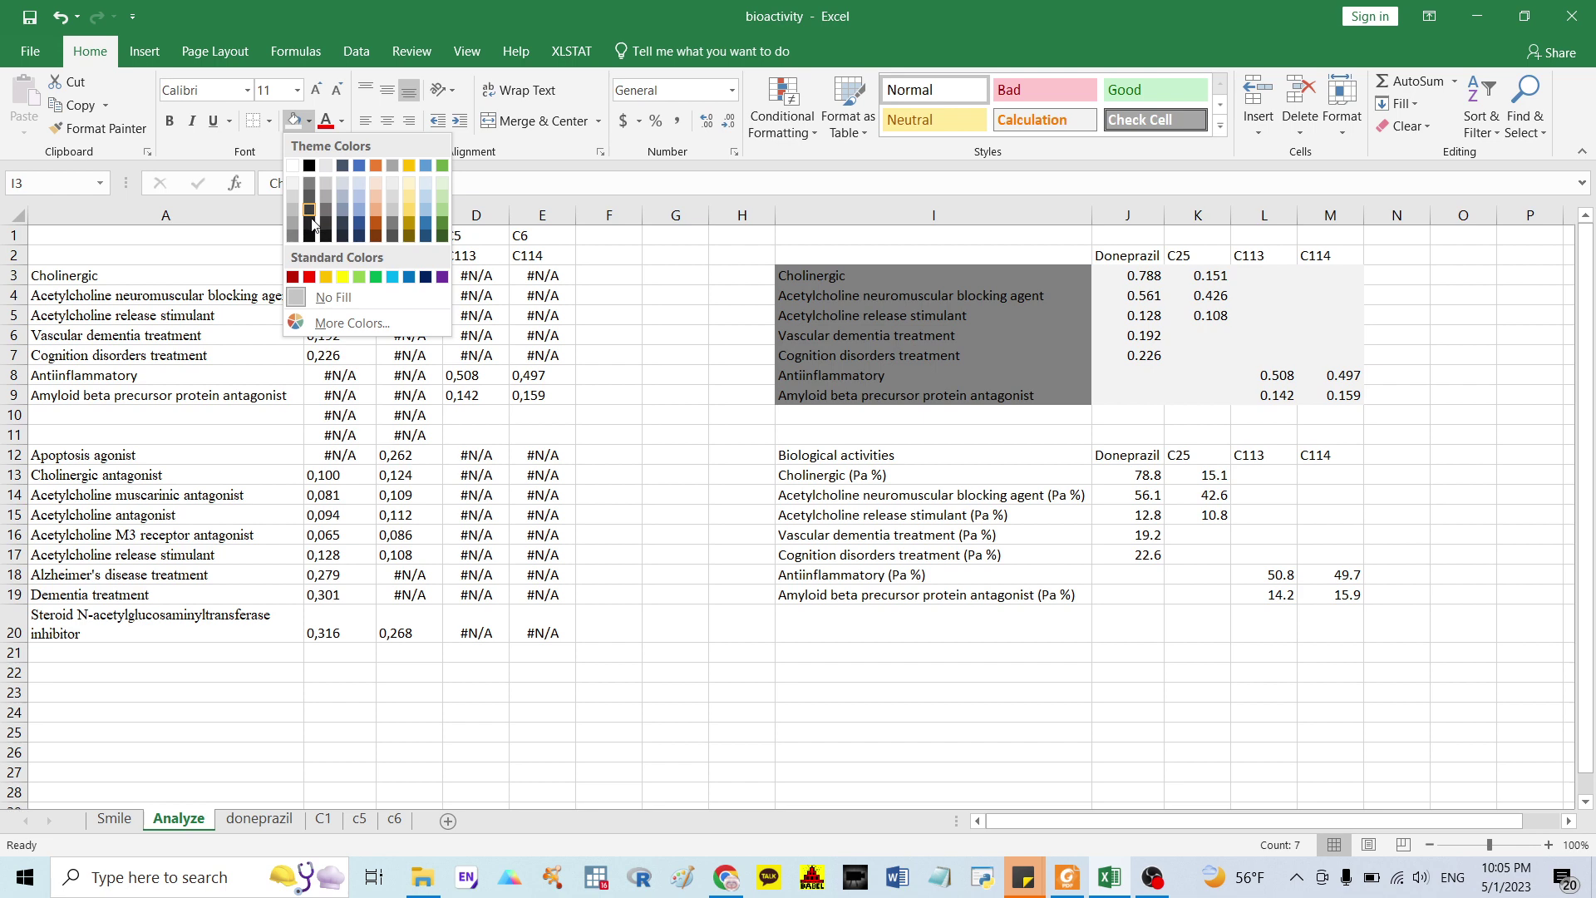
{"action": "left_click", "coordinate": [442, 165]}
{"action": "left_click", "coordinate": [1455, 384]}
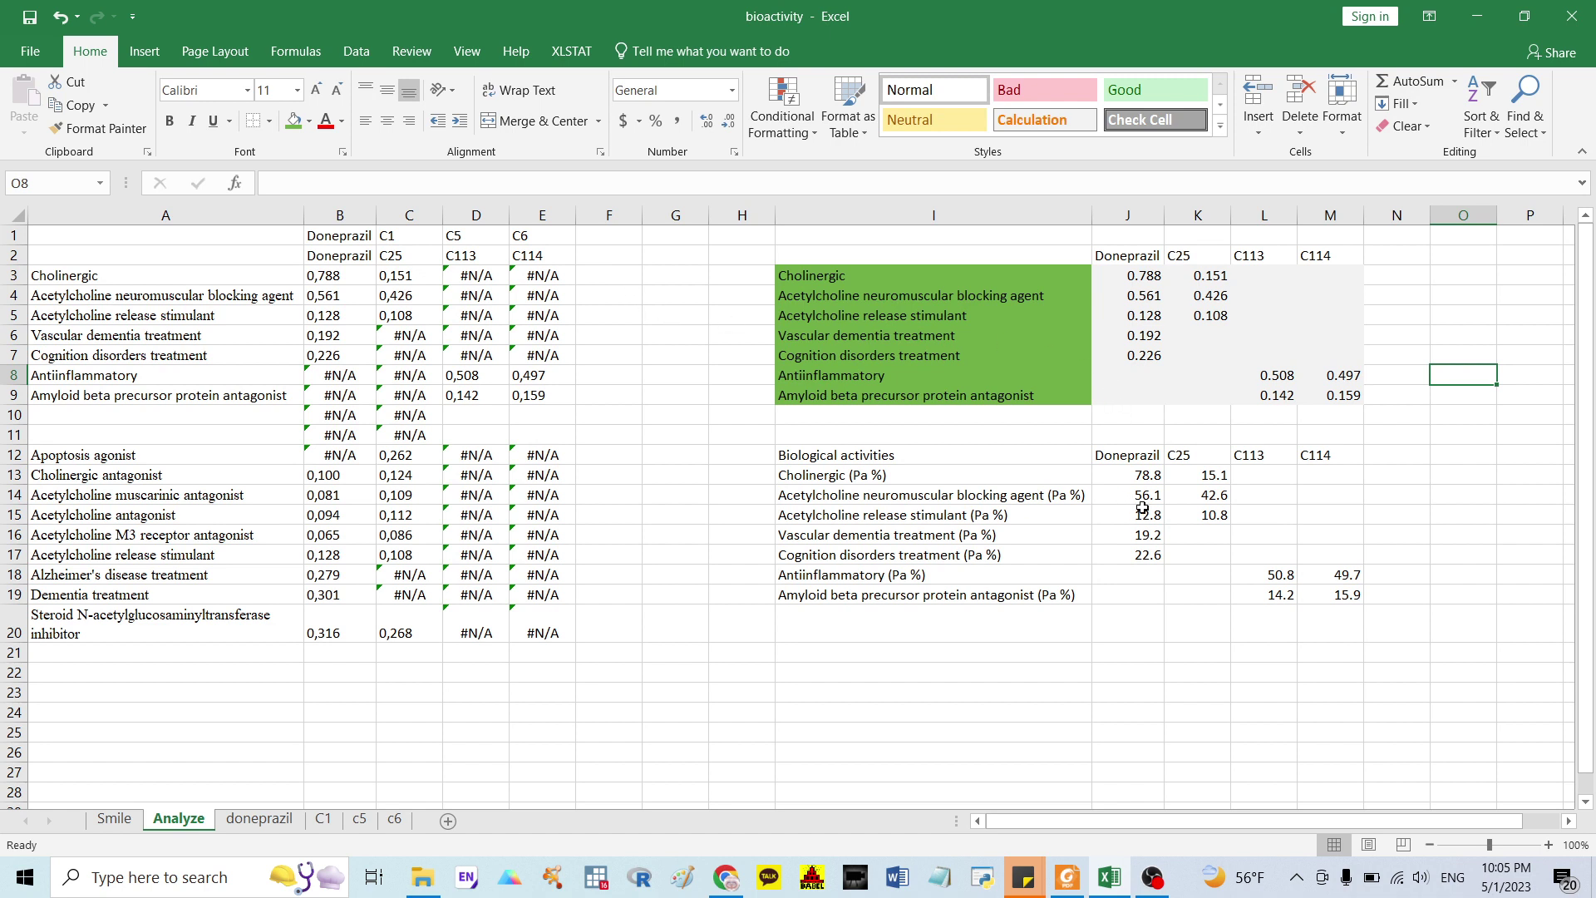
Make the "Biological activities" header in I12 of the percentage table bold.
{"action": "left_click_drag", "start_coordinate": [1136, 475], "coordinate": [1330, 586]}
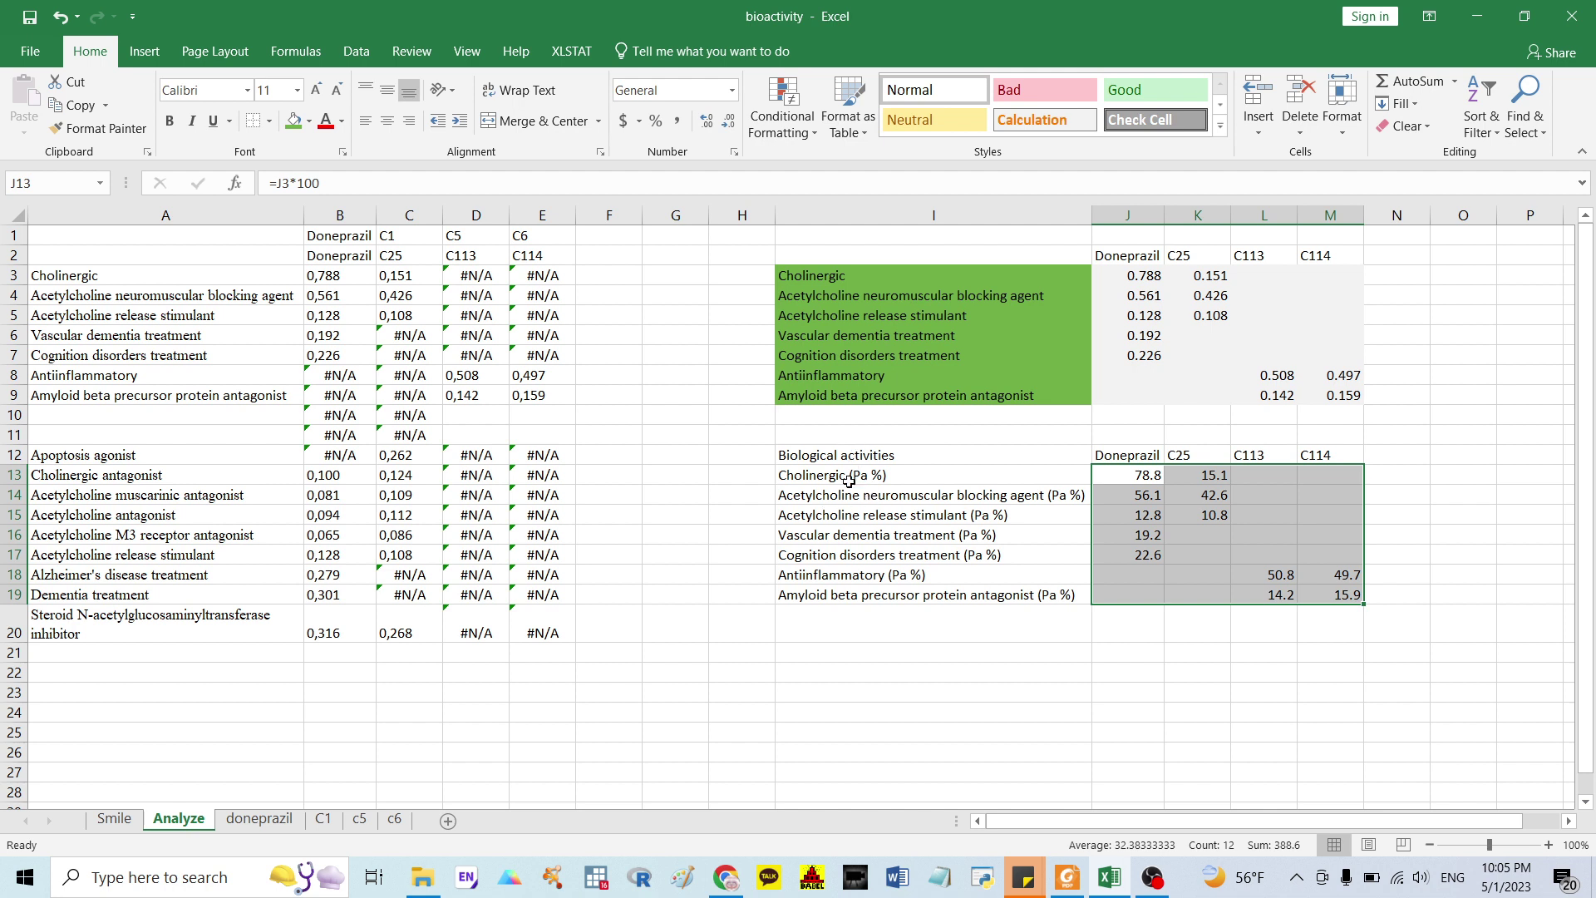
{"action": "left_click_drag", "start_coordinate": [822, 456], "coordinate": [923, 457]}
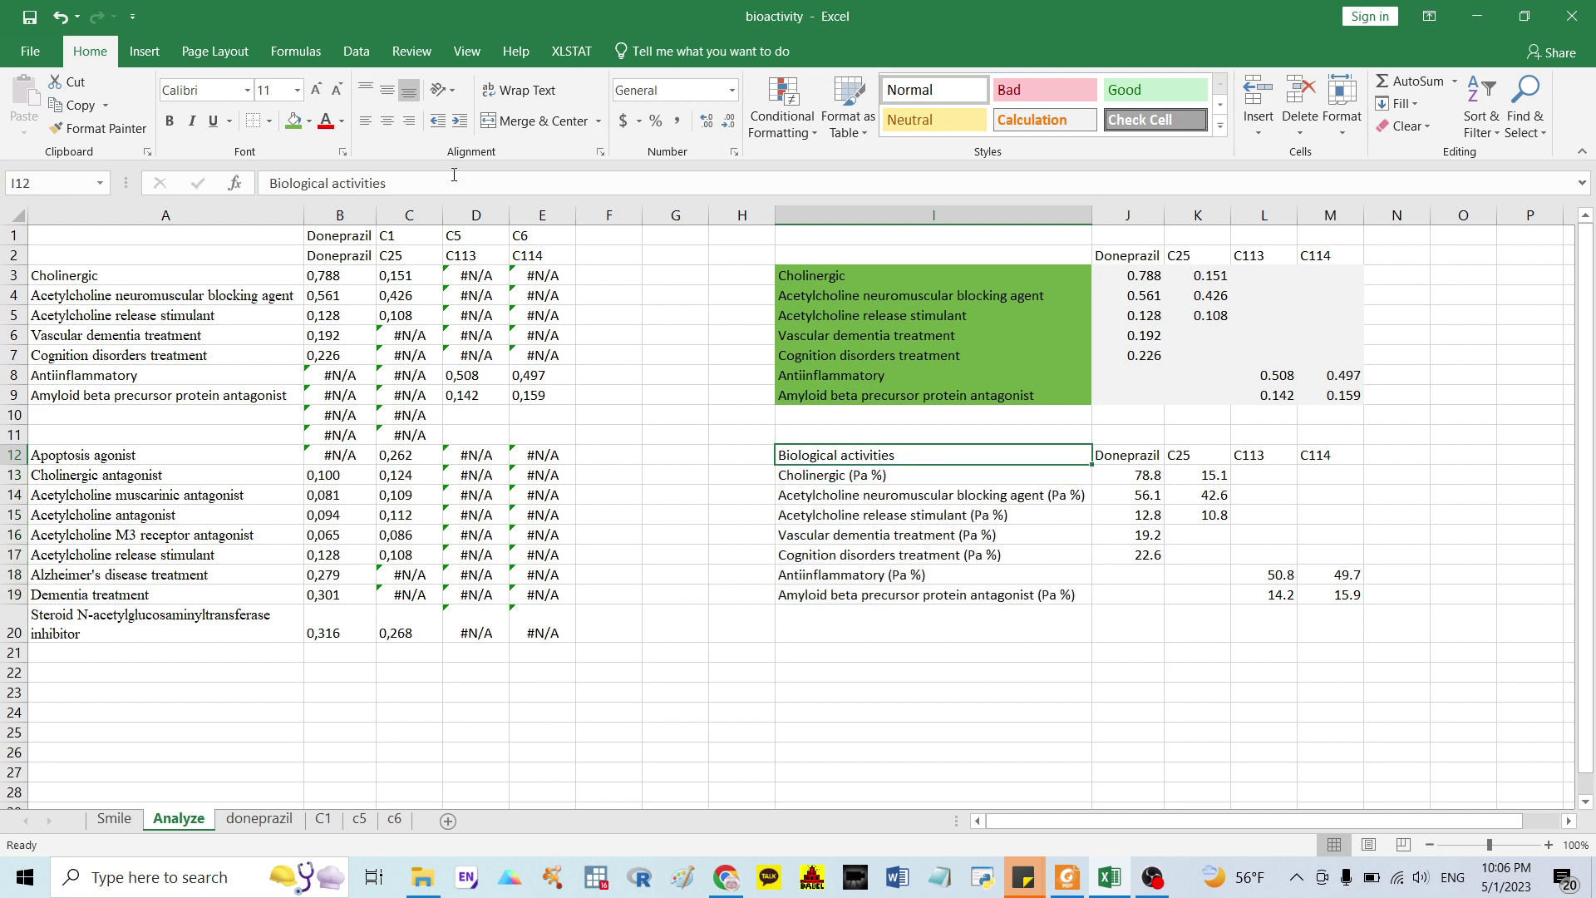
{"action": "left_click", "coordinate": [169, 121]}
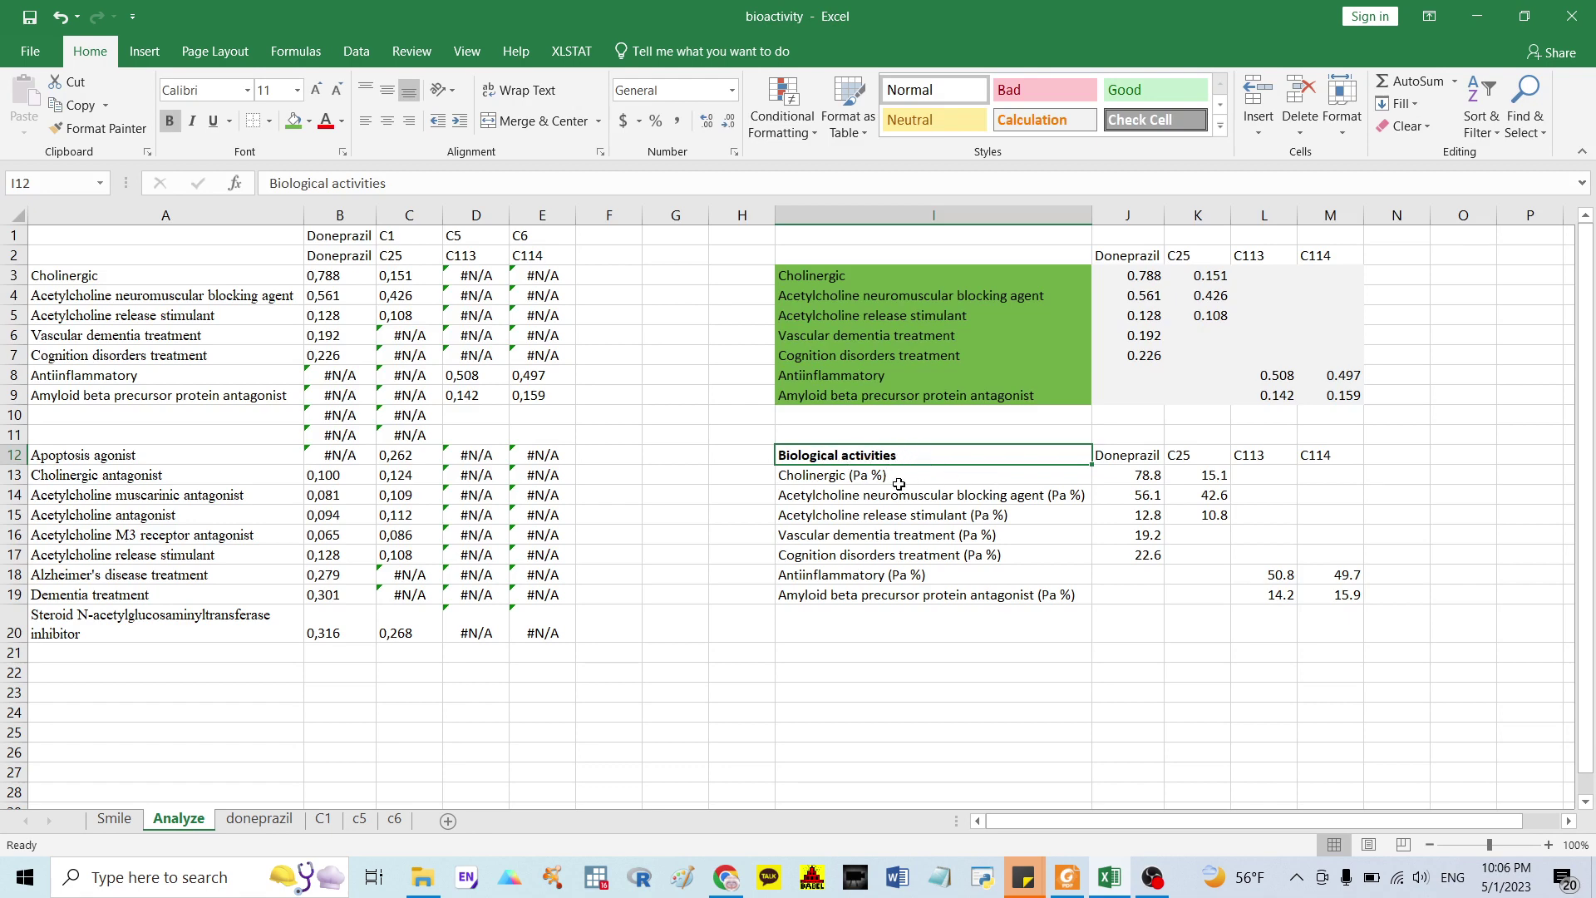
Examine the activity rows I13:I19 of the percentage table and compare the Pa % values of Doneprazil and C25.
{"action": "left_click_drag", "start_coordinate": [889, 479], "coordinate": [888, 591]}
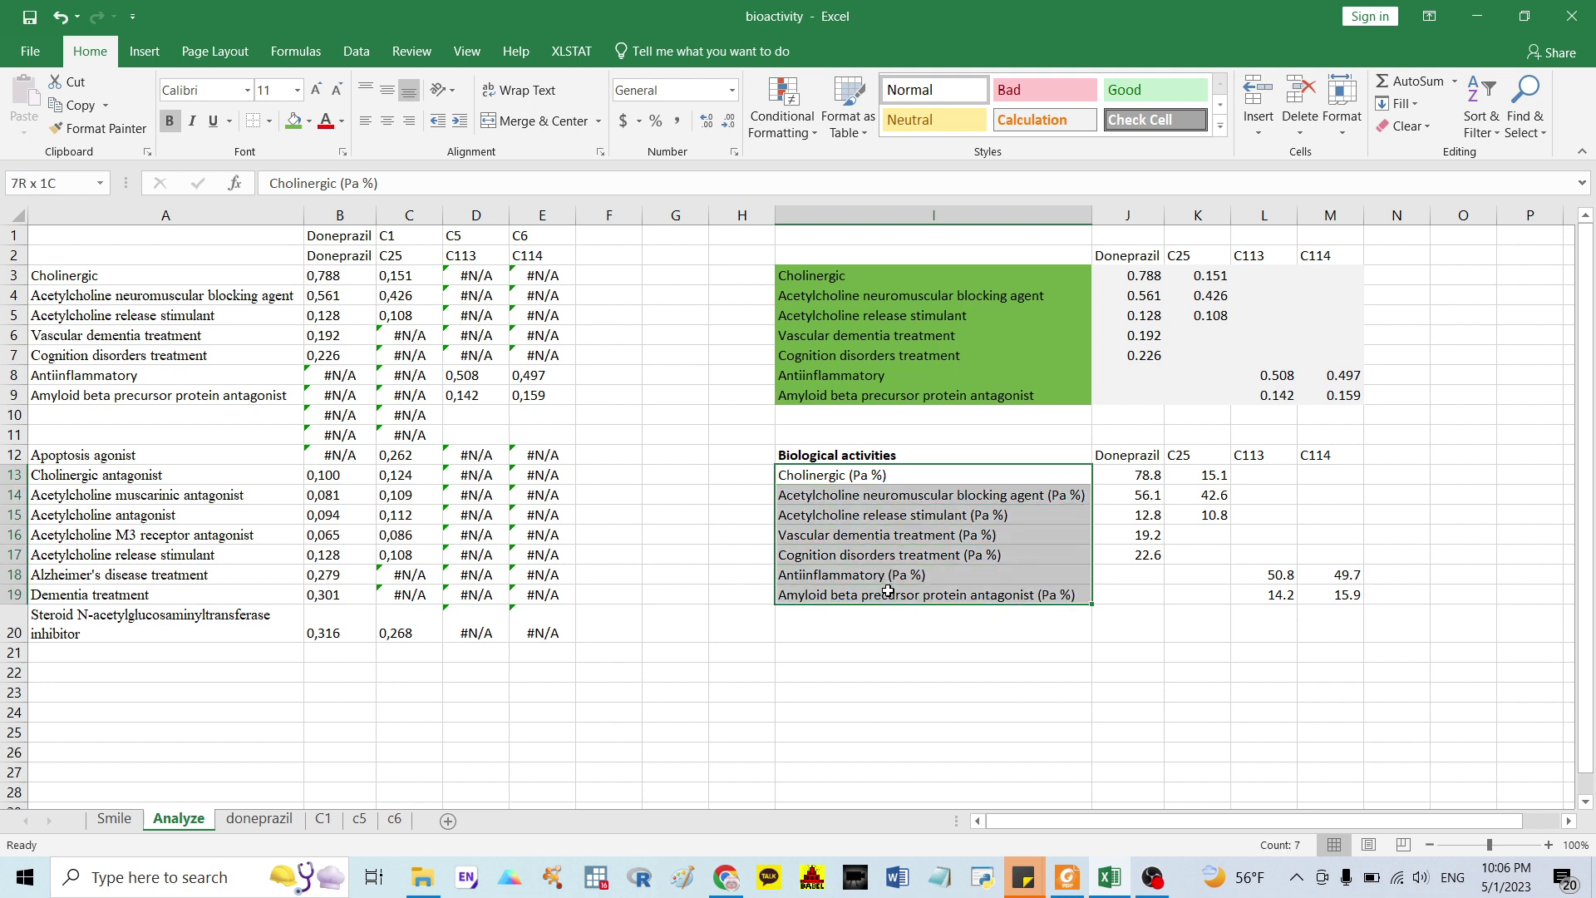
{"action": "left_click", "coordinate": [824, 480]}
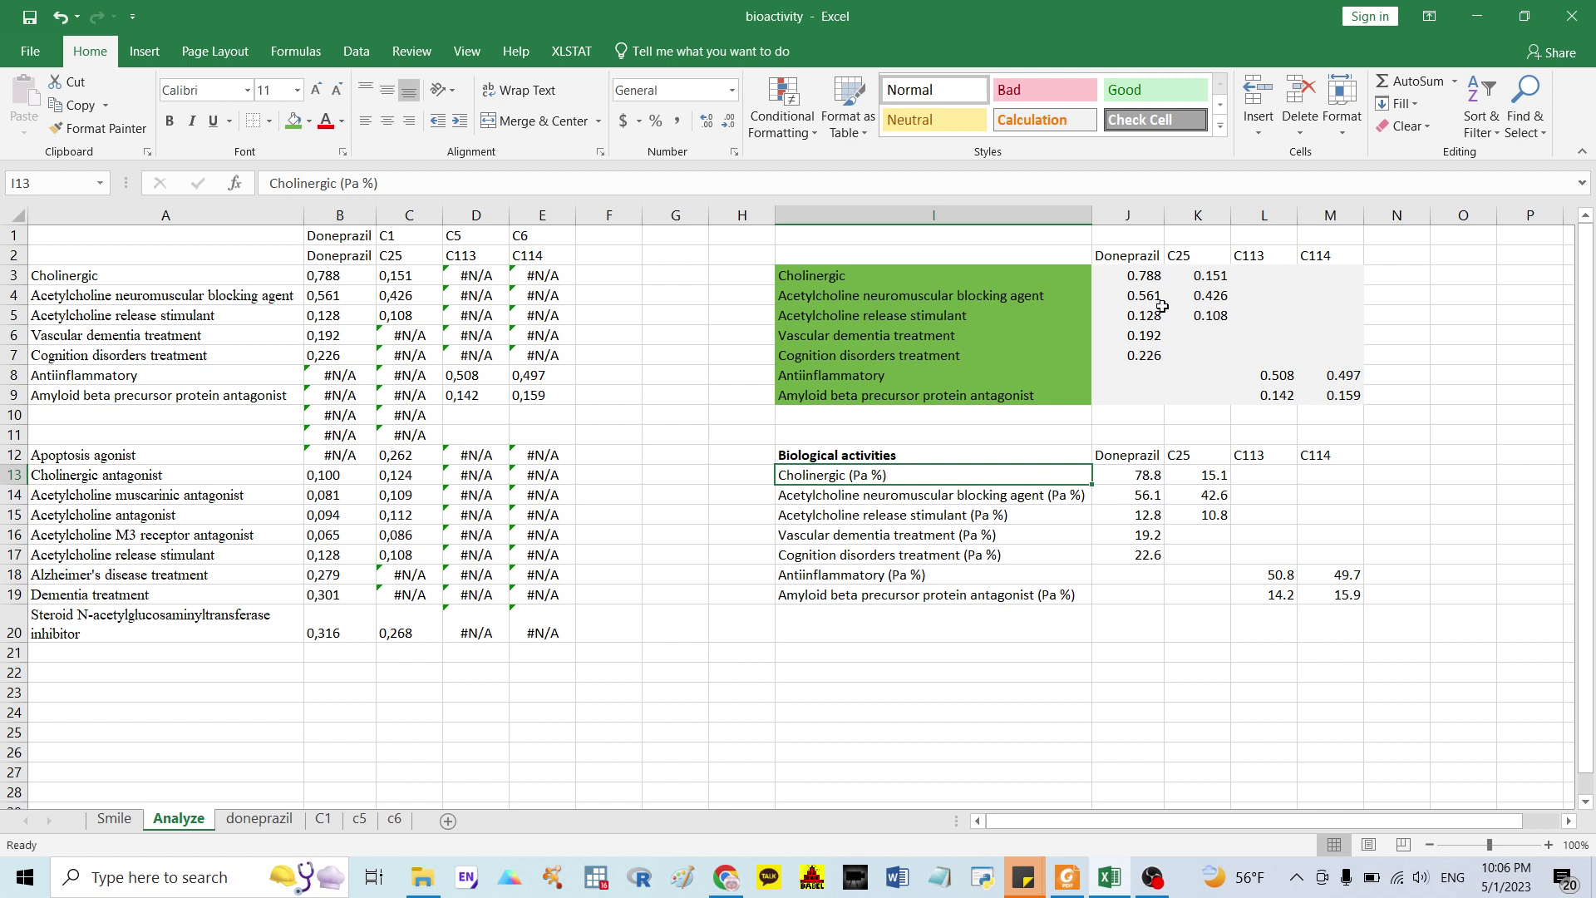
{"action": "left_click", "coordinate": [1150, 478]}
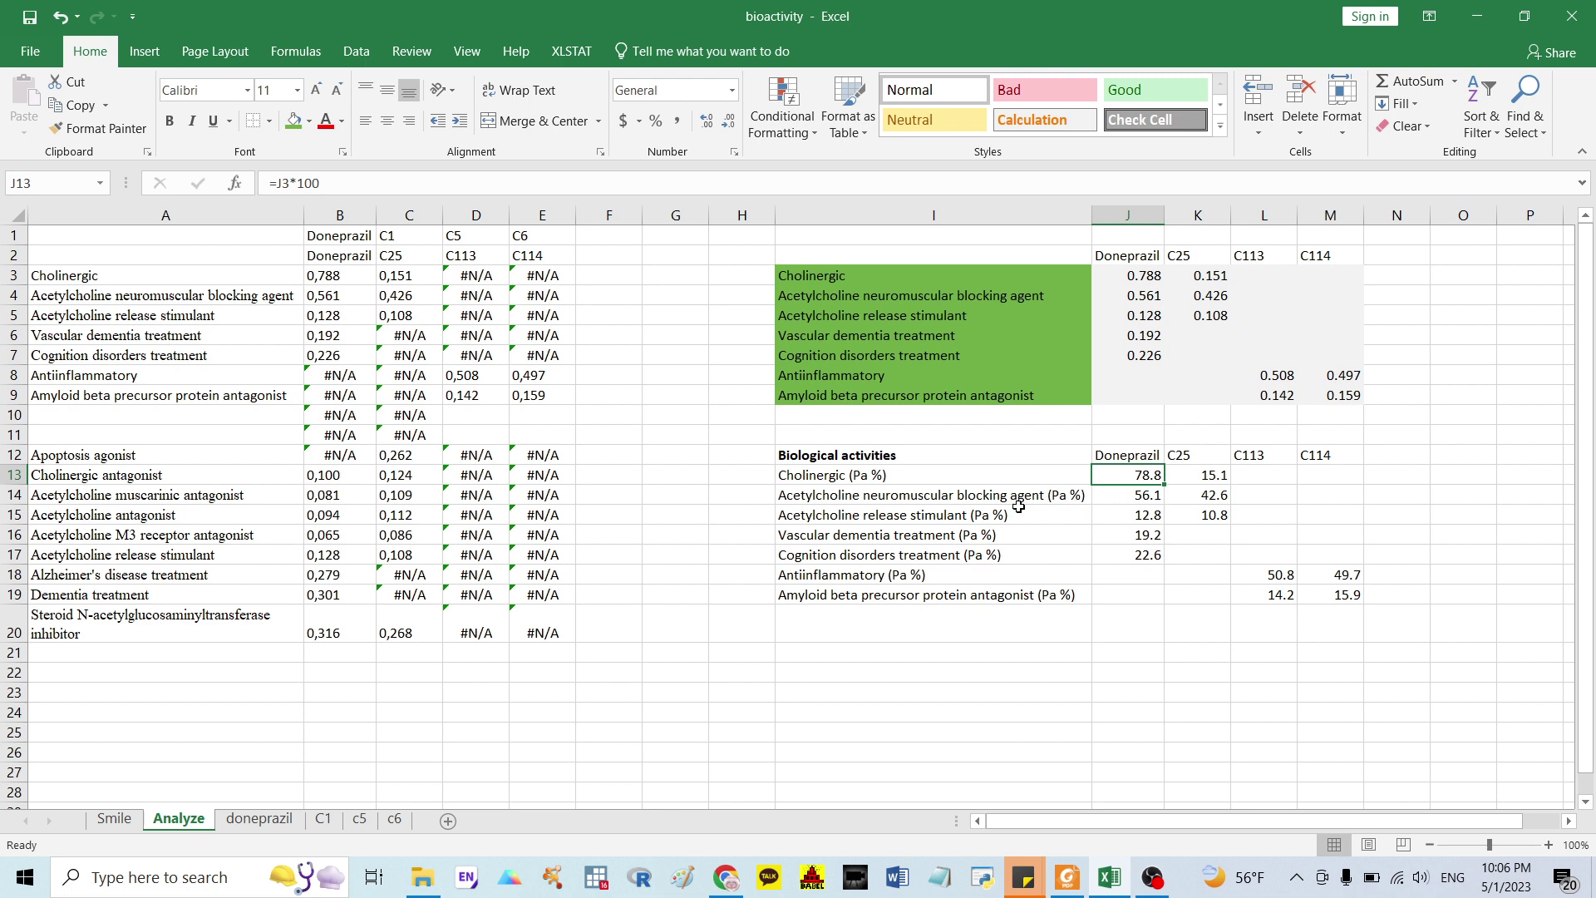
{"action": "left_click", "coordinate": [982, 498]}
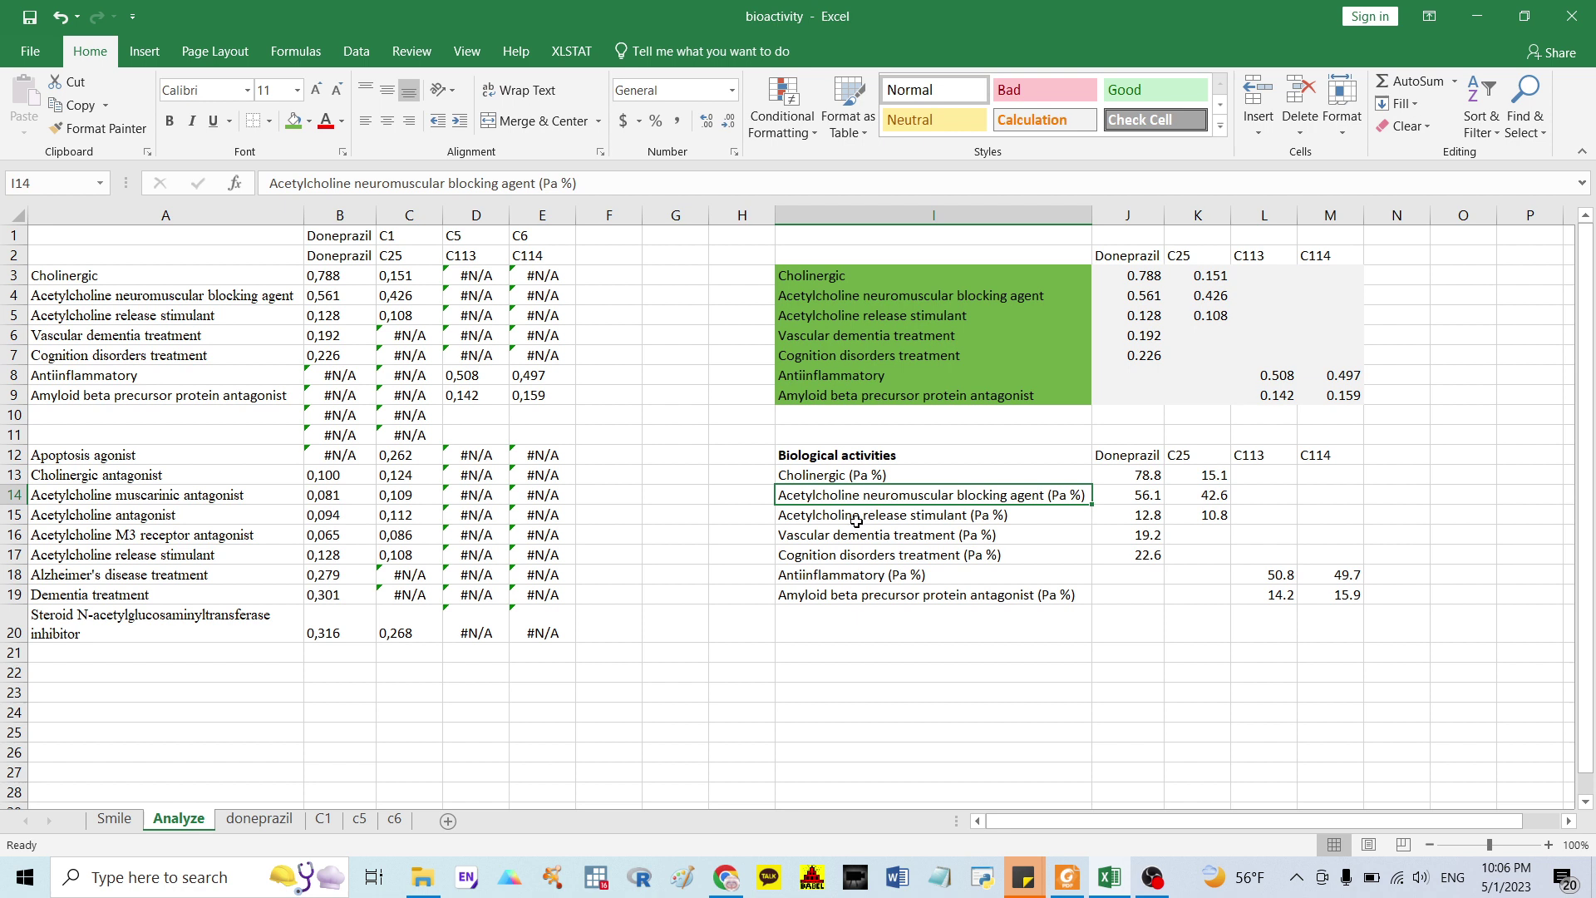
{"action": "left_click", "coordinate": [1144, 518]}
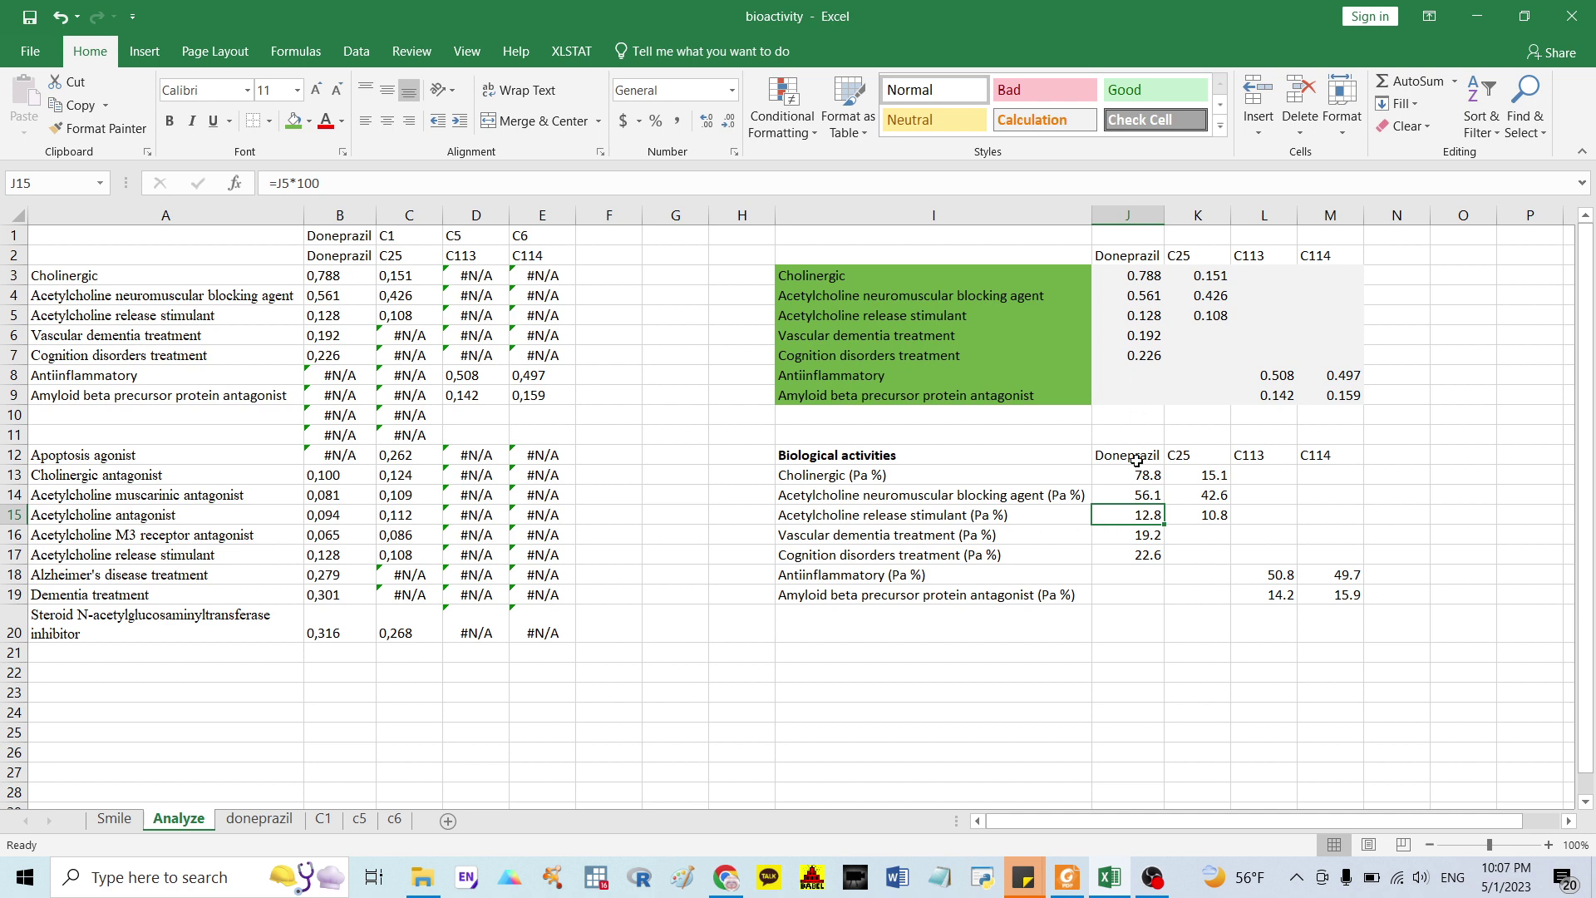
{"action": "left_click", "coordinate": [814, 522]}
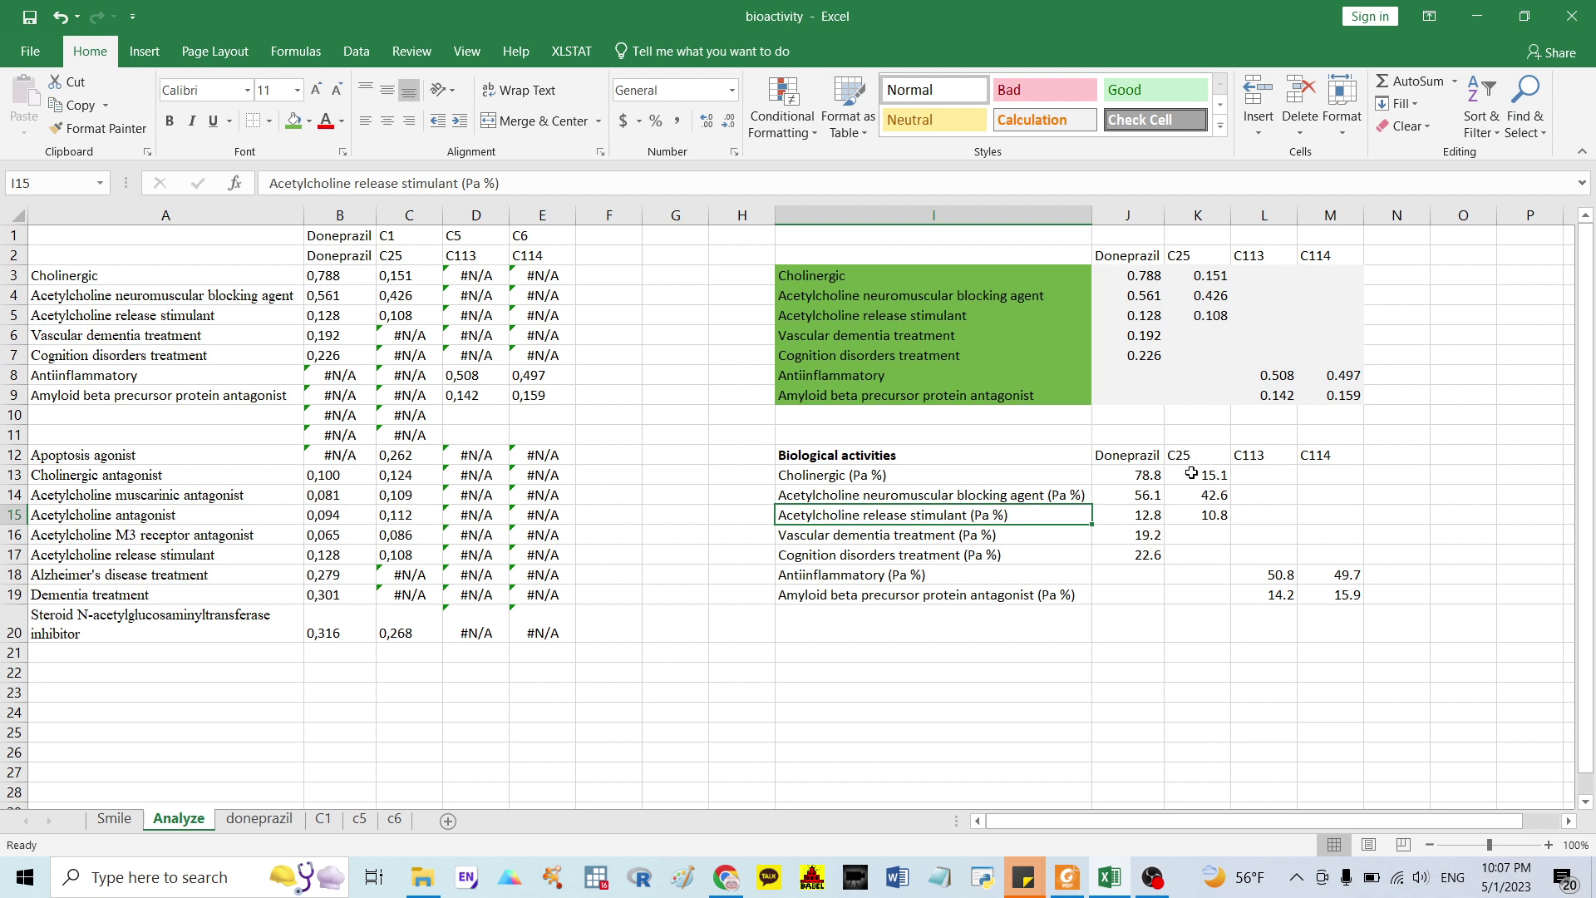
{"action": "left_click_drag", "start_coordinate": [1189, 461], "coordinate": [1219, 516]}
{"action": "left_click", "coordinate": [1266, 494]}
Make the compound headers Doneprazil, C25, C113 and C114 in J12:M12 bold.
{"action": "left_click_drag", "start_coordinate": [1130, 454], "coordinate": [1324, 456]}
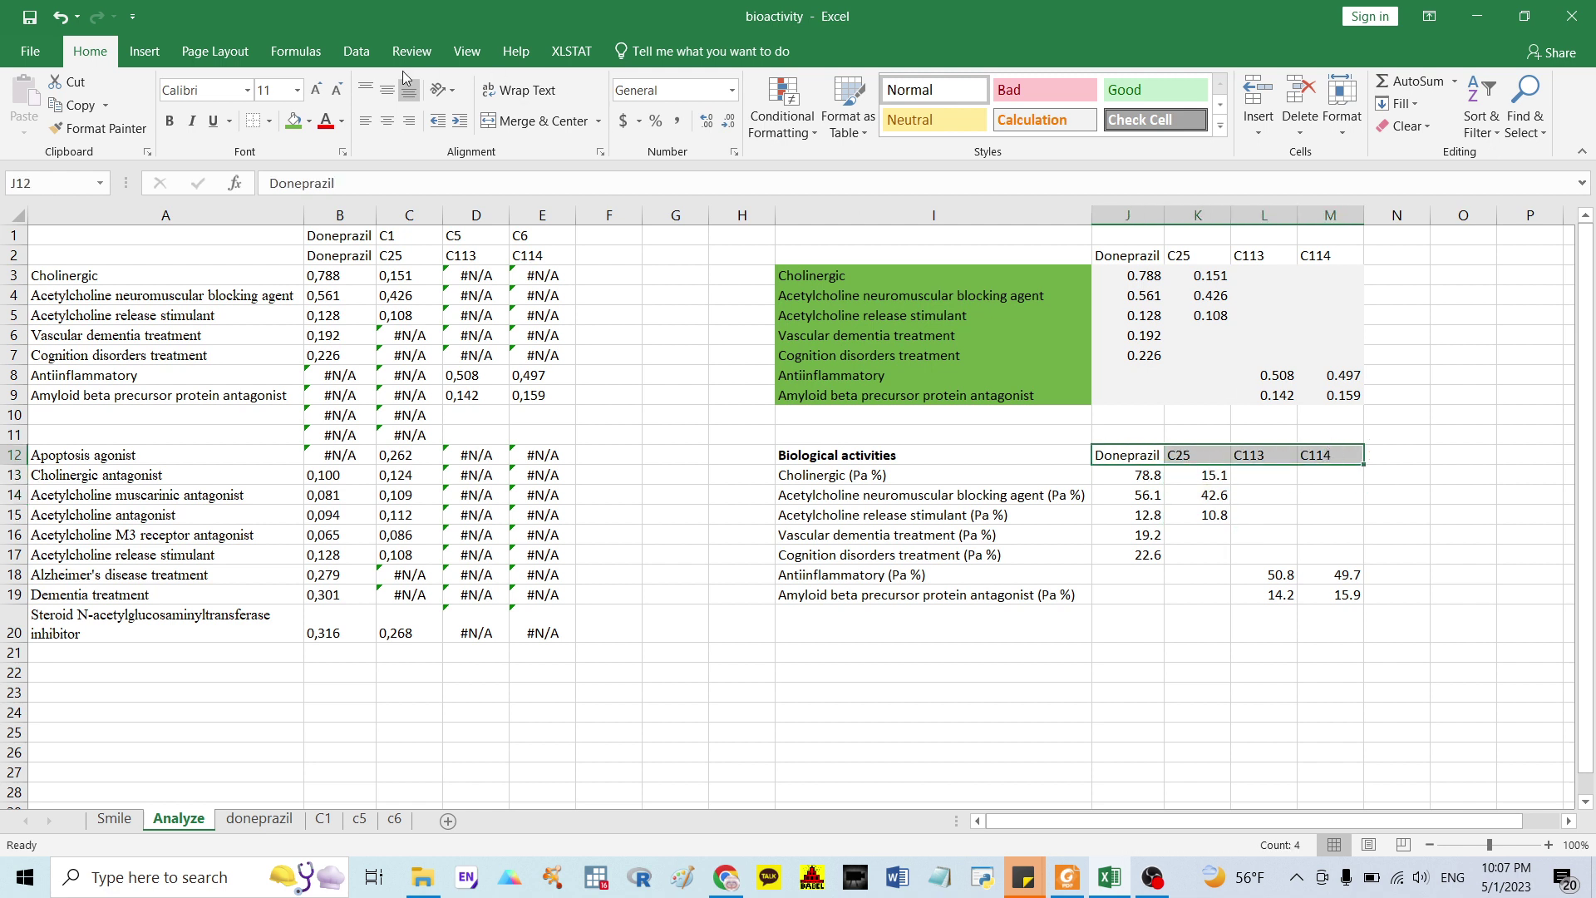
{"action": "left_click", "coordinate": [171, 121]}
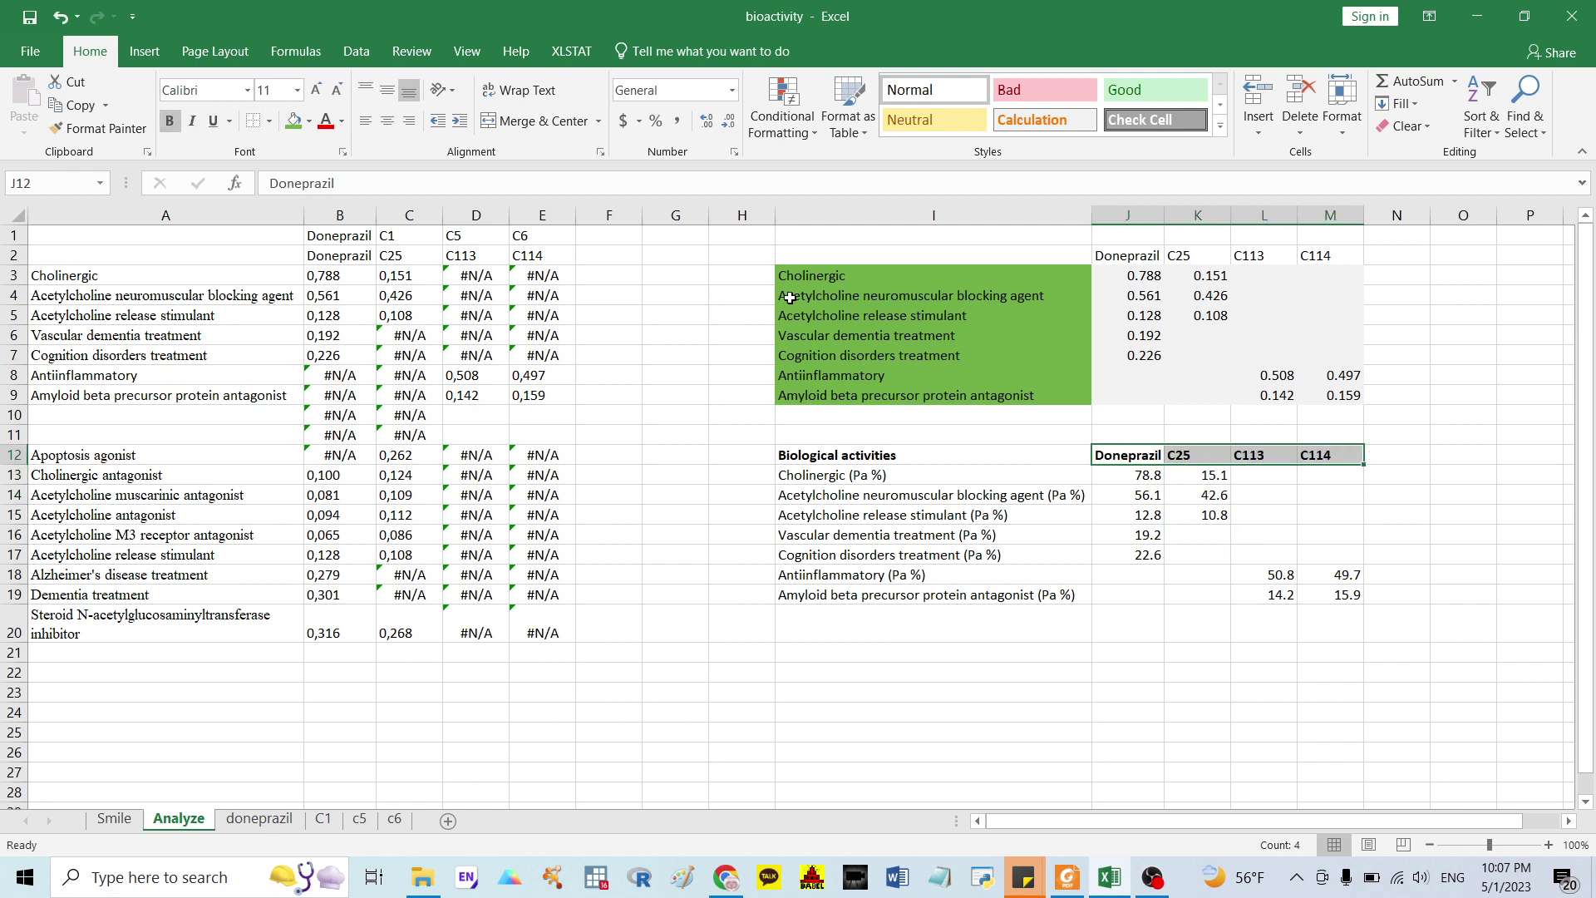
{"action": "left_click", "coordinate": [1184, 458]}
Compare the Doneprazil percentages with the C113 and C114 columns, including their antiinflammatory and amyloid beta precursor protein antagonist values.
{"action": "left_click_drag", "start_coordinate": [1137, 457], "coordinate": [1130, 554]}
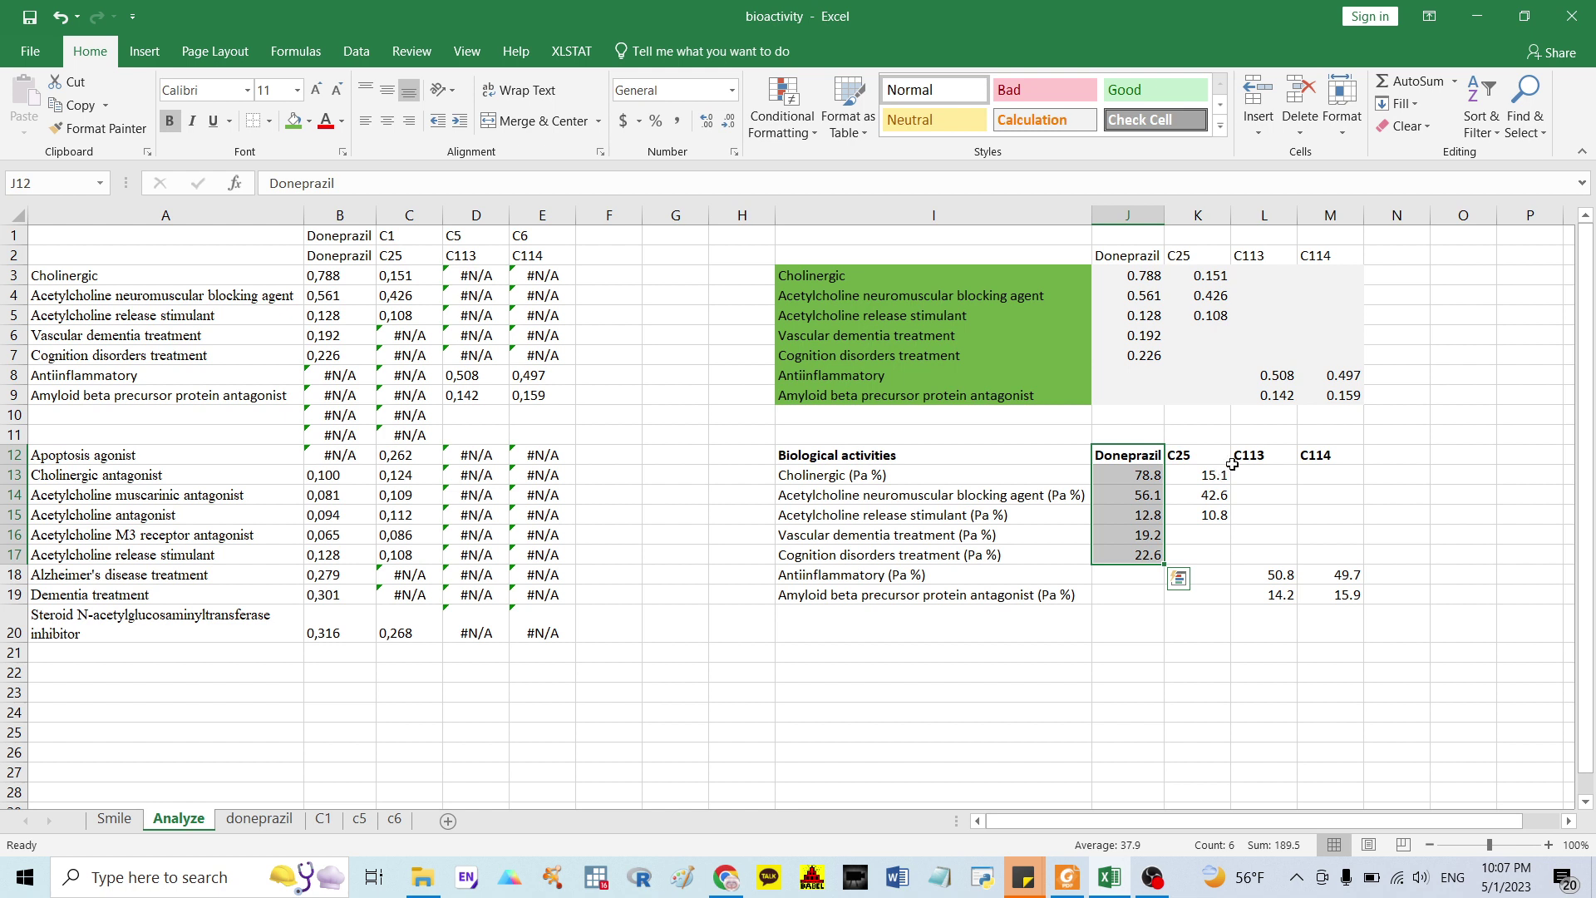
{"action": "left_click", "coordinate": [1271, 455]}
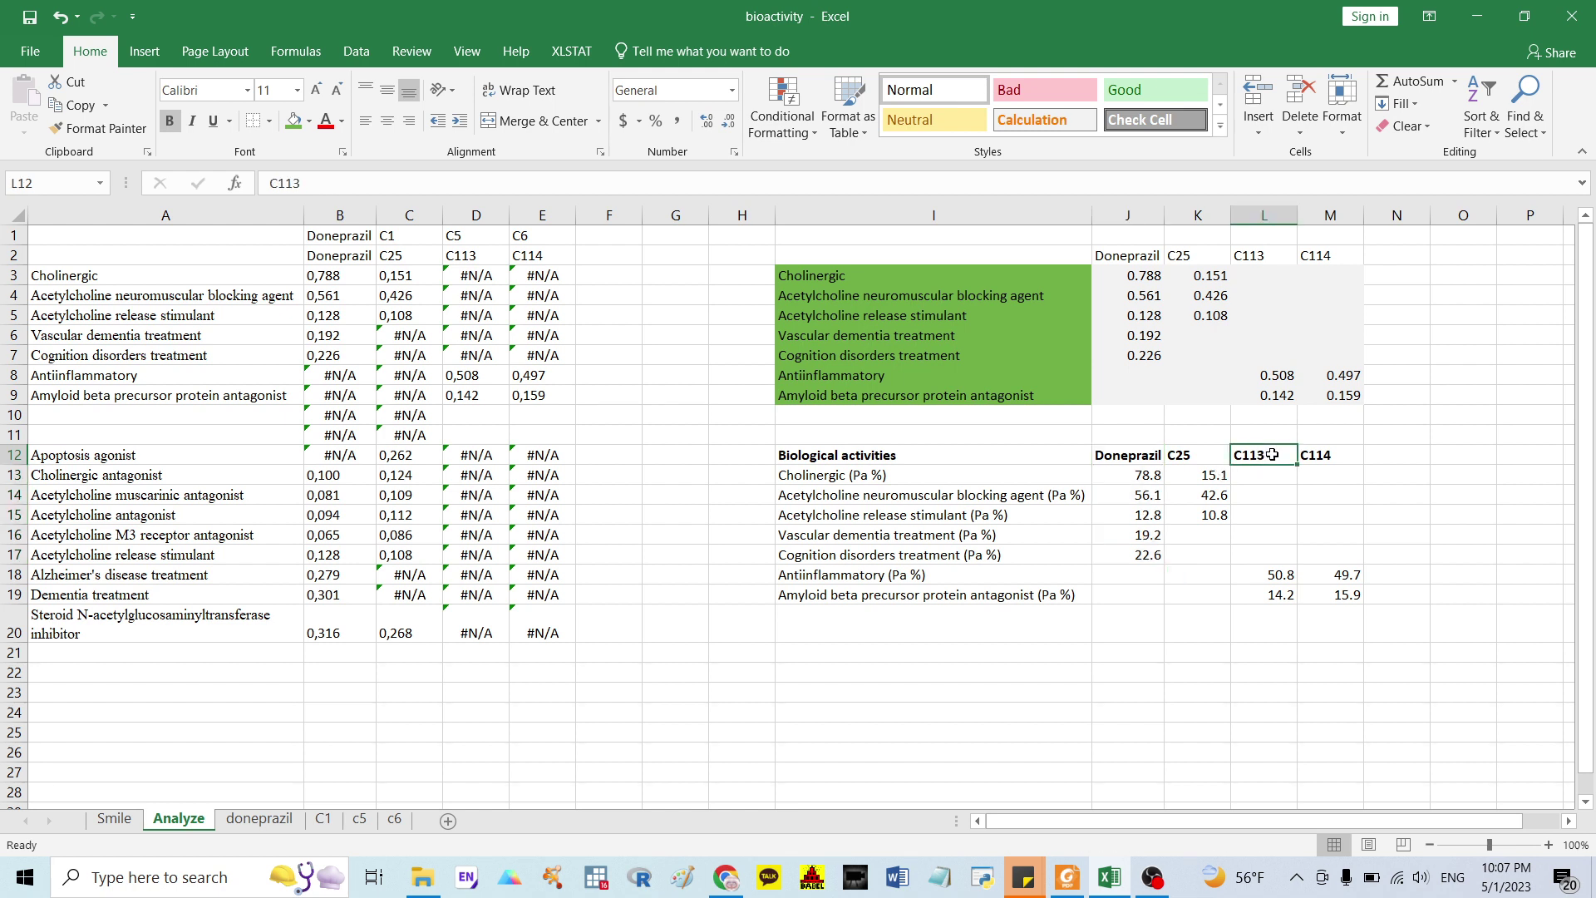
{"action": "left_click", "coordinate": [1340, 457]}
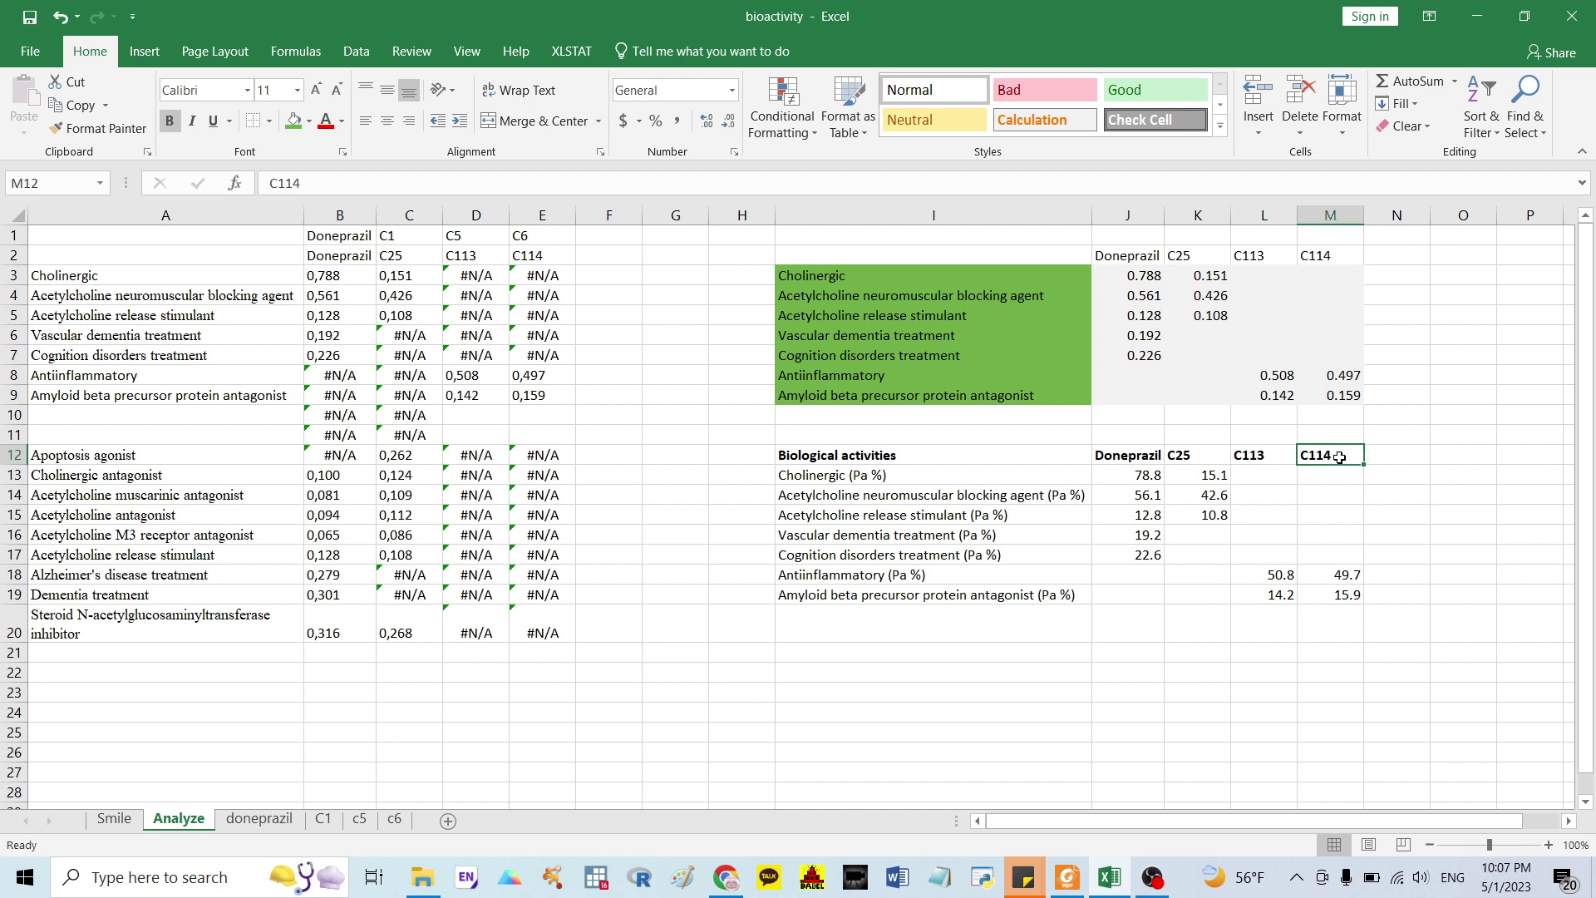
{"action": "left_click_drag", "start_coordinate": [1271, 478], "coordinate": [1336, 551]}
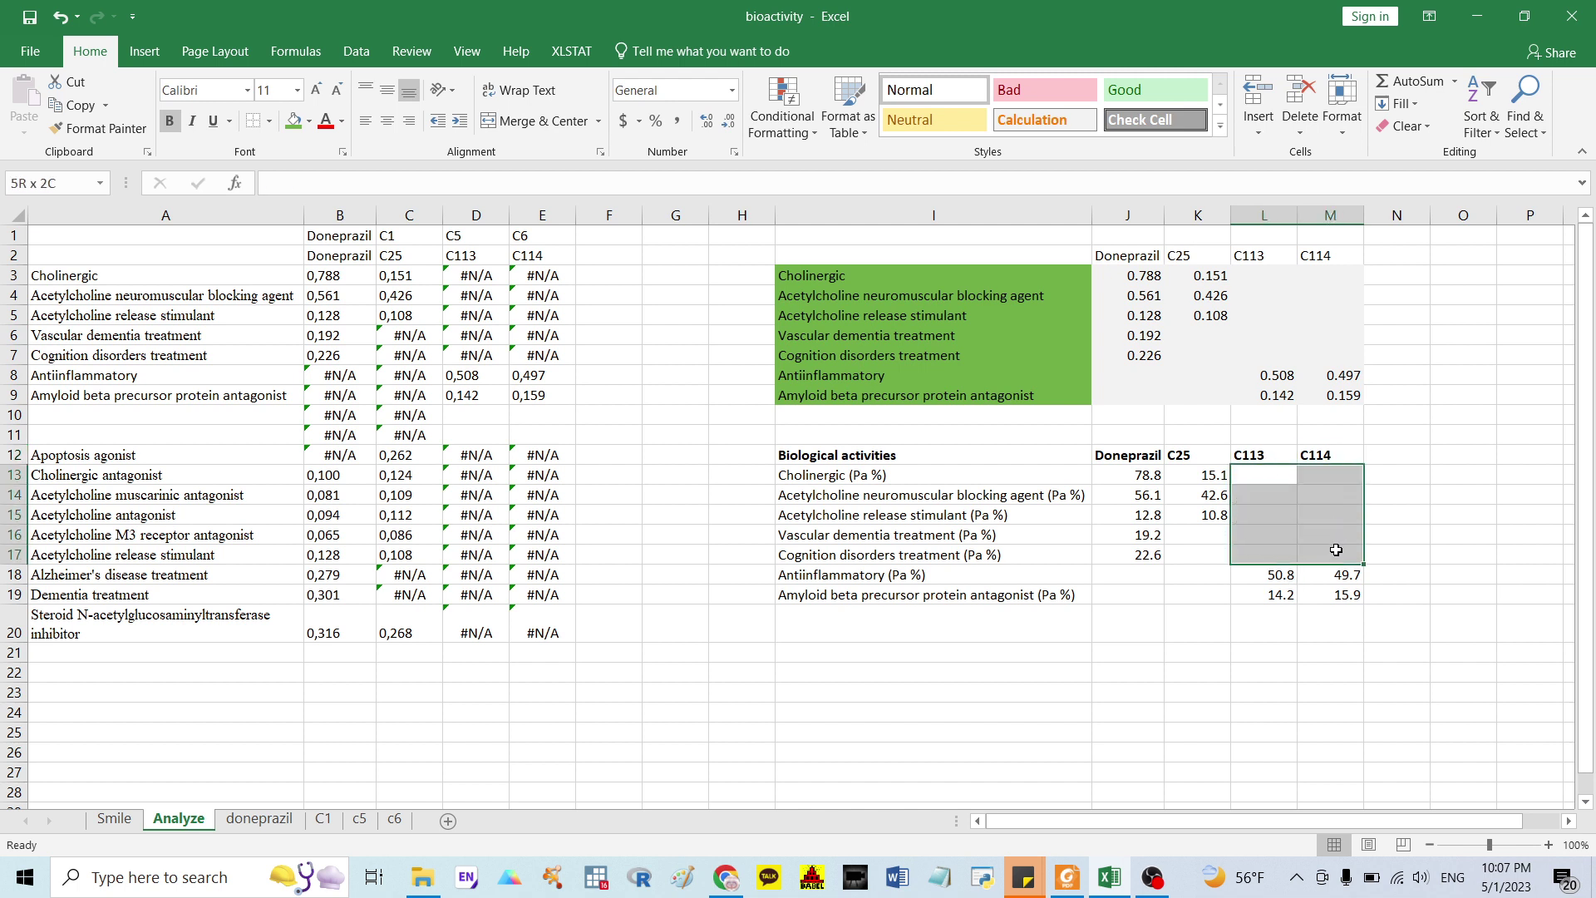
{"action": "left_click", "coordinate": [1194, 461]}
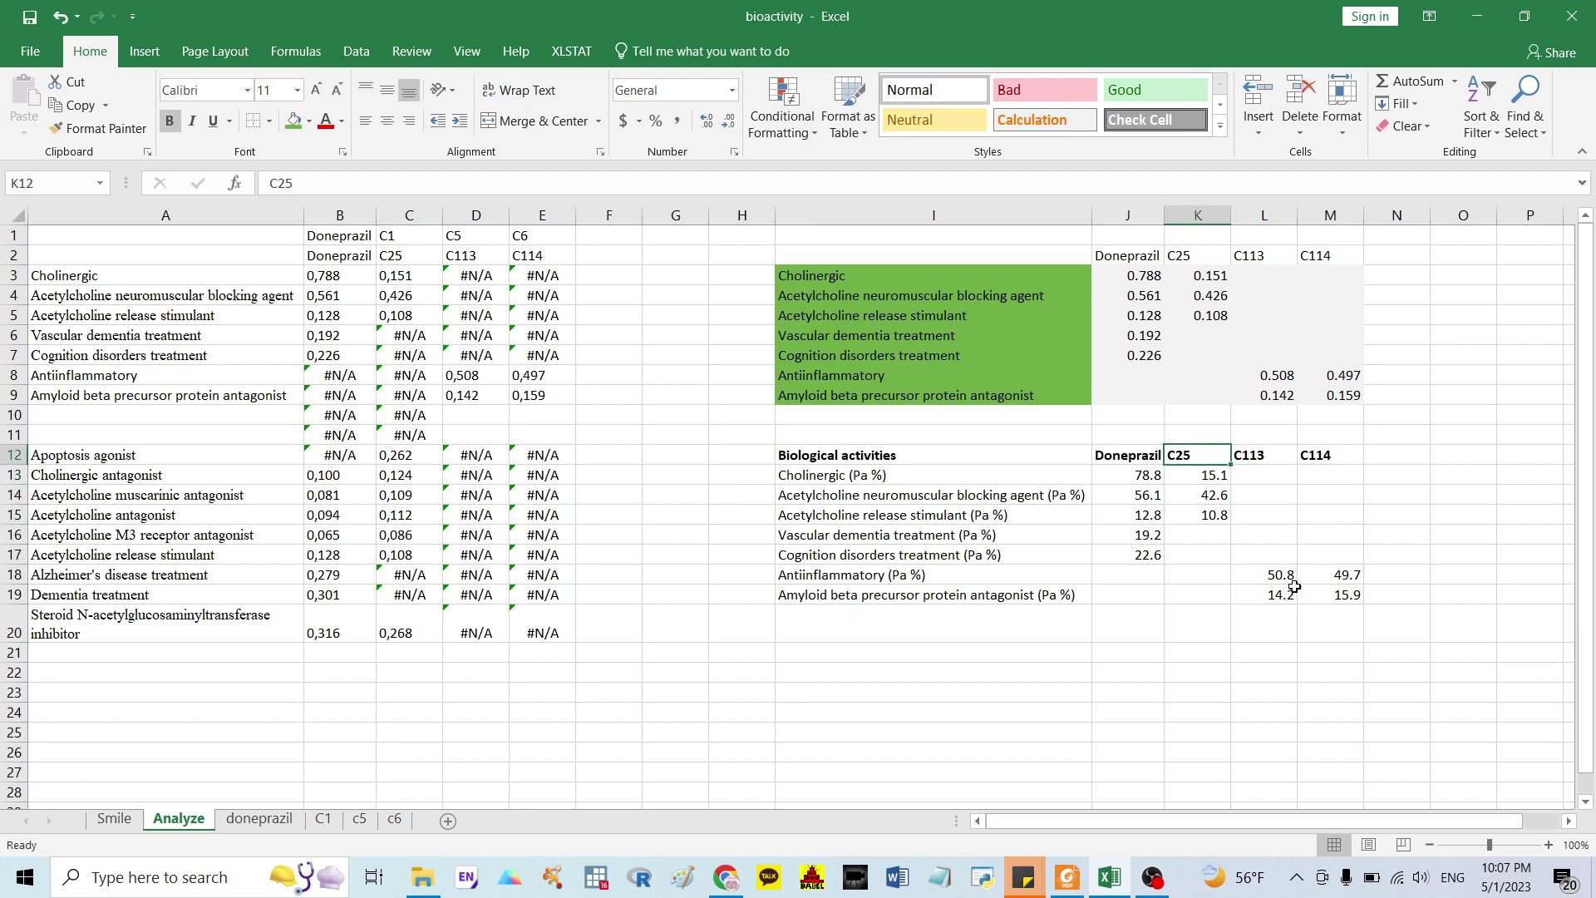
{"action": "left_click_drag", "start_coordinate": [1270, 576], "coordinate": [1338, 595]}
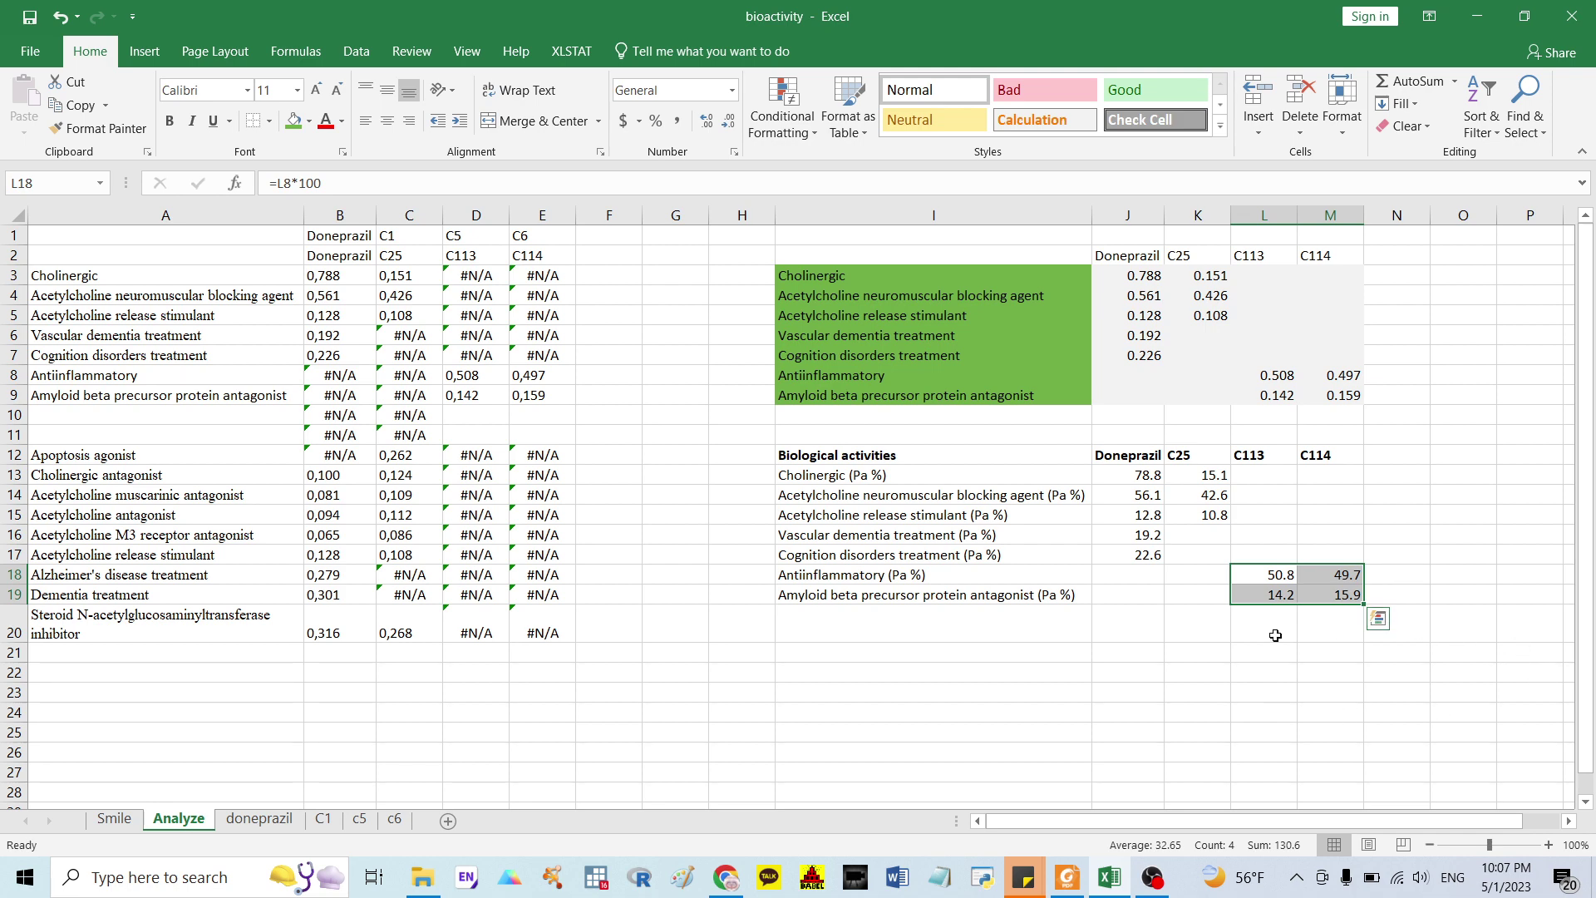
Switch to the paper in Foxit PDF Reader and examine the Fig. 6 pharmacokinetics plot and the ADMET properties in Table 3.
{"action": "left_click", "coordinate": [1067, 878]}
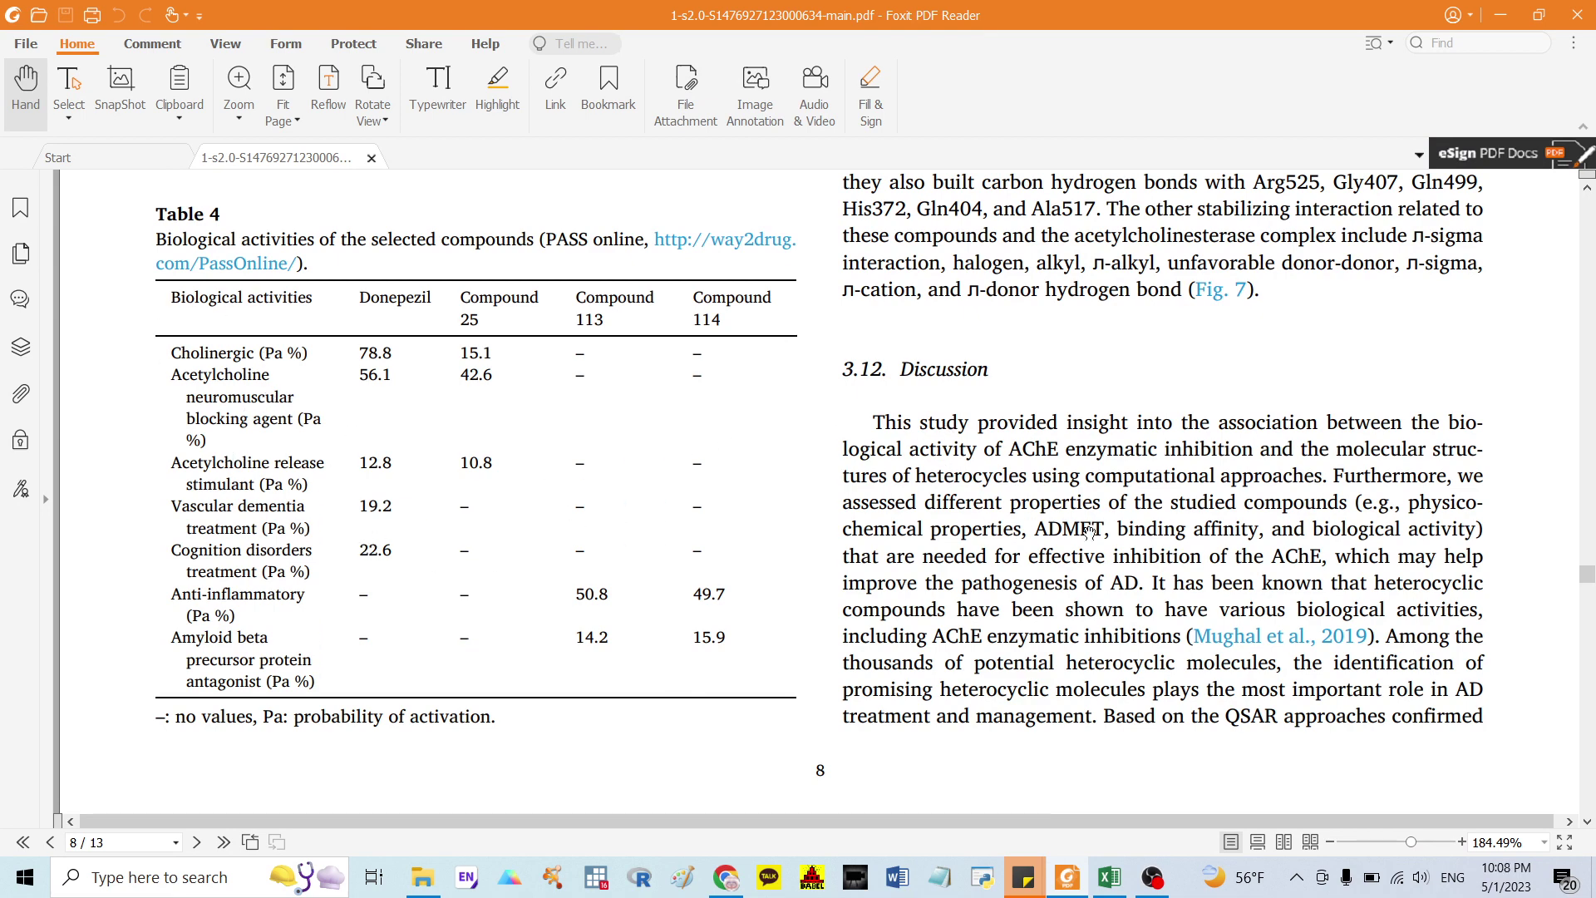
{"action": "scroll", "coordinate": [1117, 521], "scroll_direction": "up", "scroll_amount": 3}
{"action": "scroll", "coordinate": [1004, 488], "scroll_direction": "up", "scroll_amount": 6}
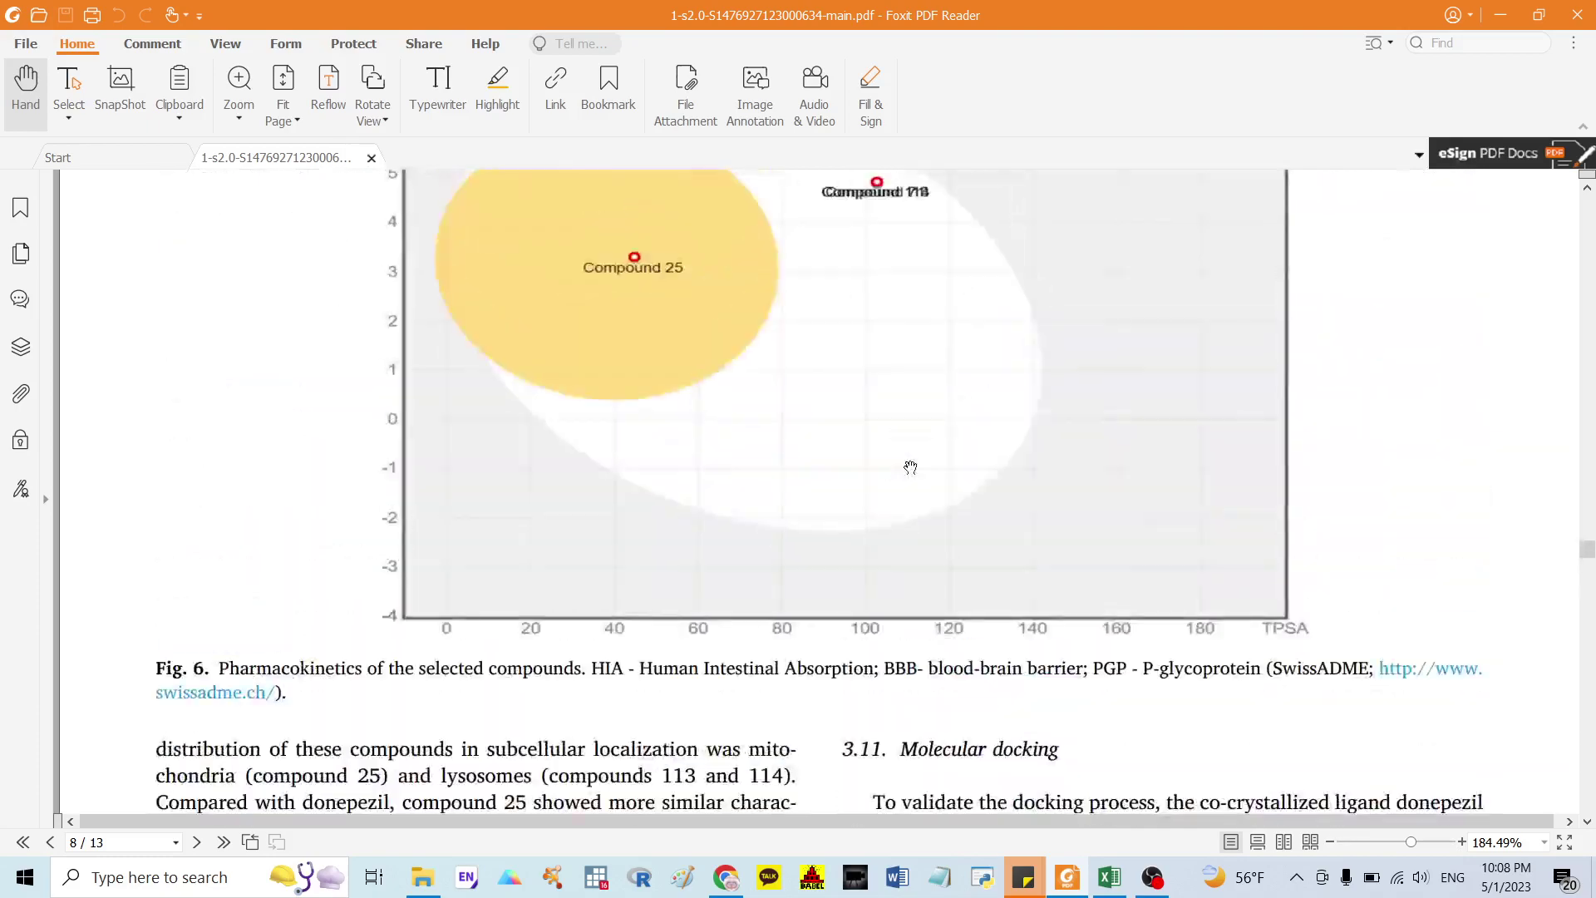
{"action": "scroll", "coordinate": [841, 479], "scroll_direction": "up", "scroll_amount": 1}
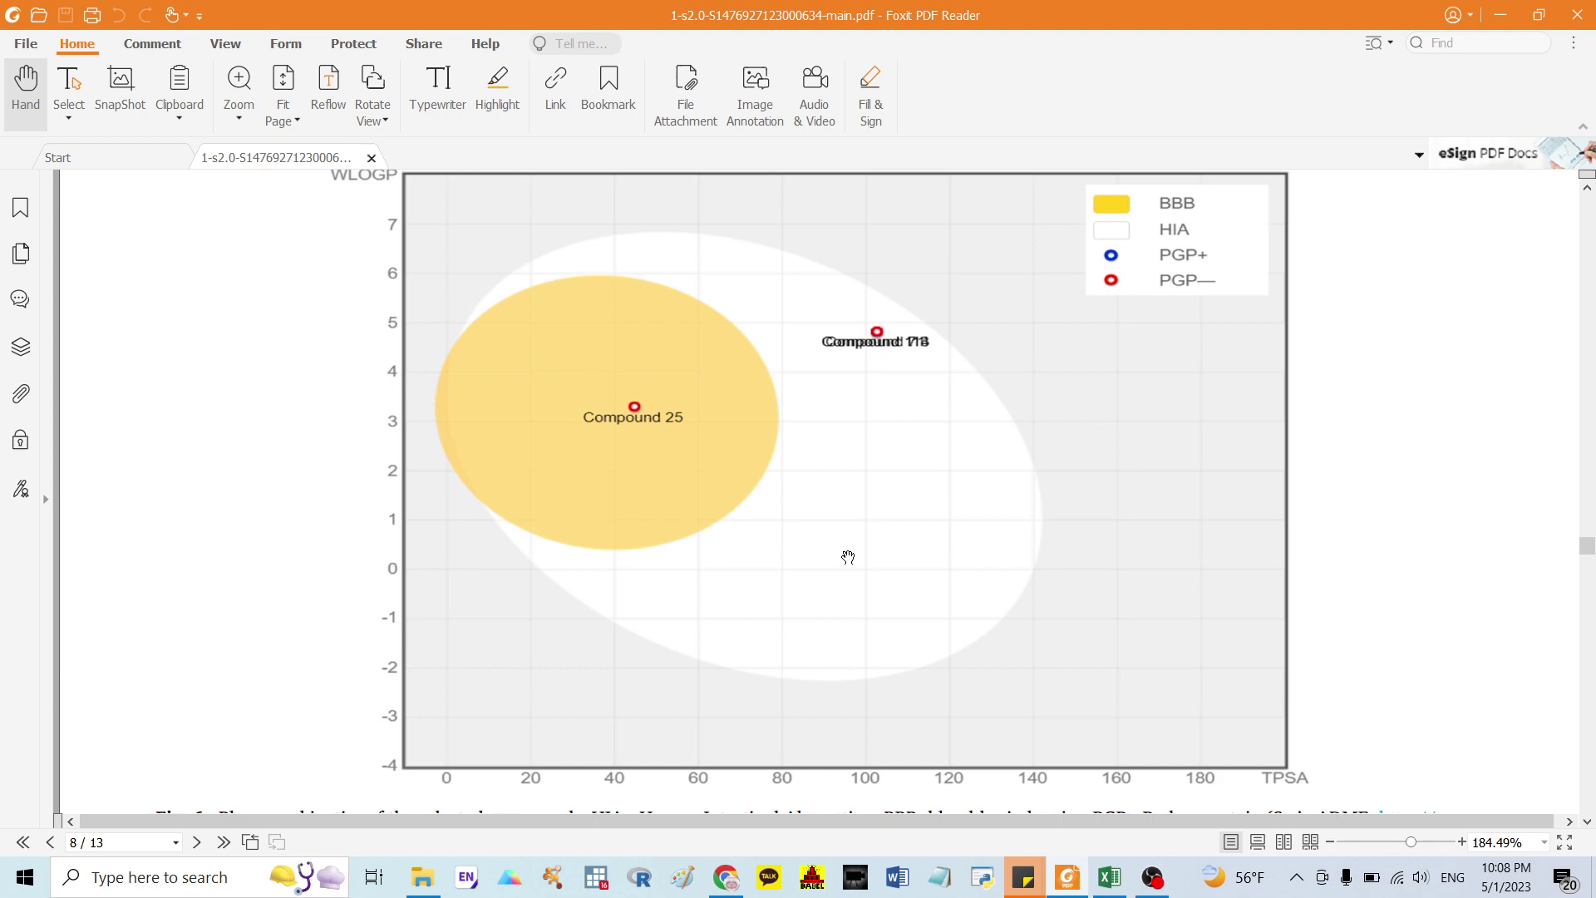
{"action": "scroll", "coordinate": [836, 557], "scroll_direction": "down", "scroll_amount": 3}
{"action": "scroll", "coordinate": [837, 557], "scroll_direction": "up", "scroll_amount": 10}
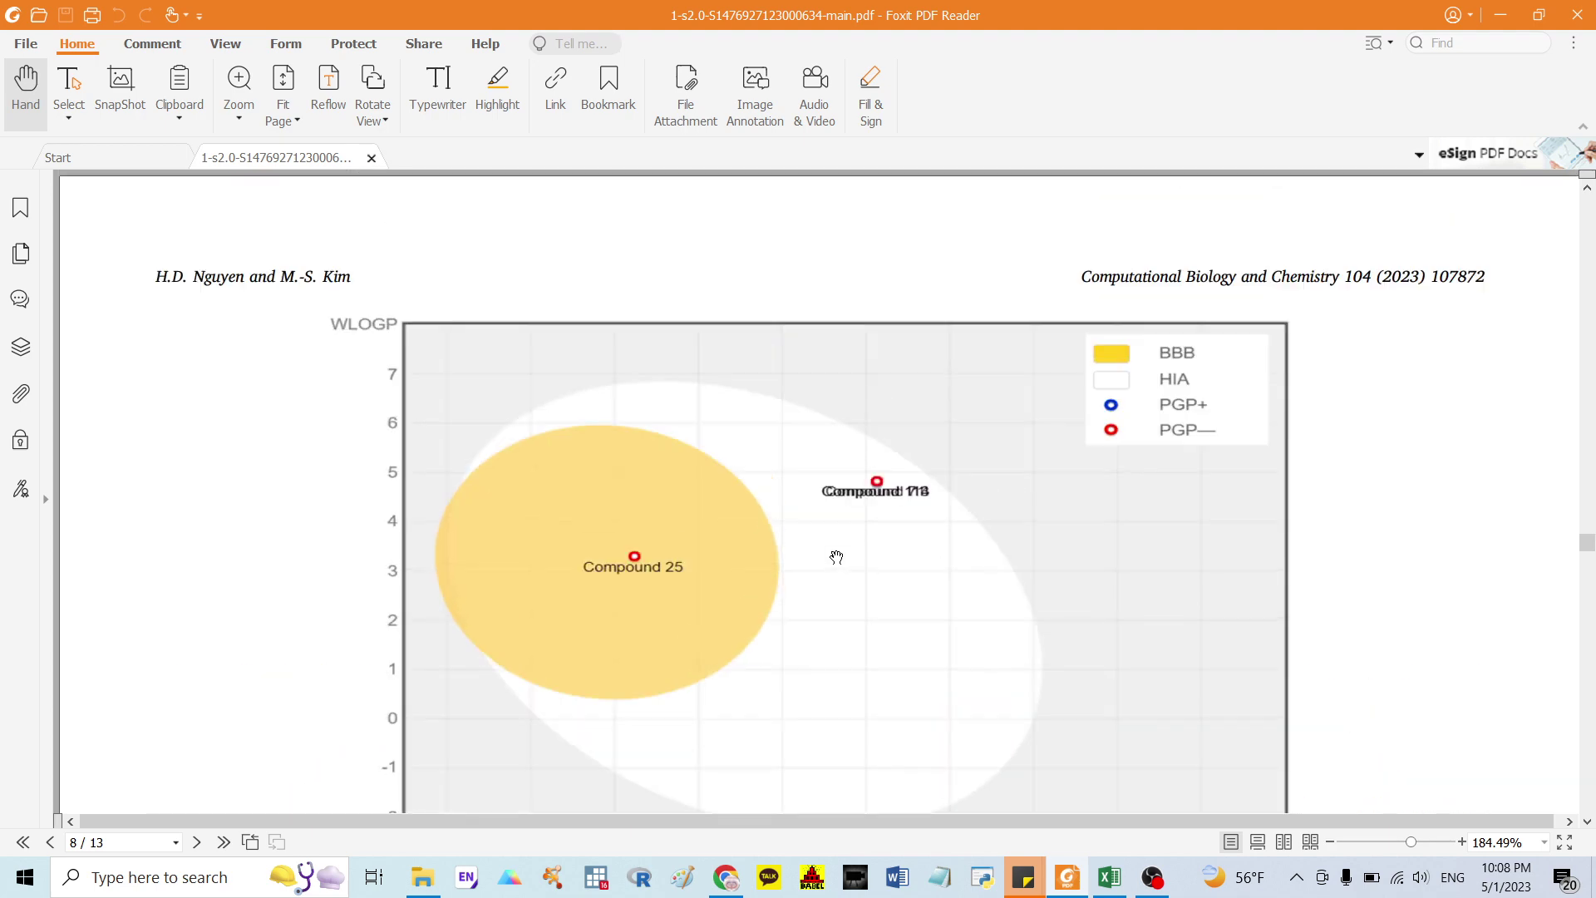
{"action": "scroll", "coordinate": [836, 537], "scroll_direction": "up", "scroll_amount": 2}
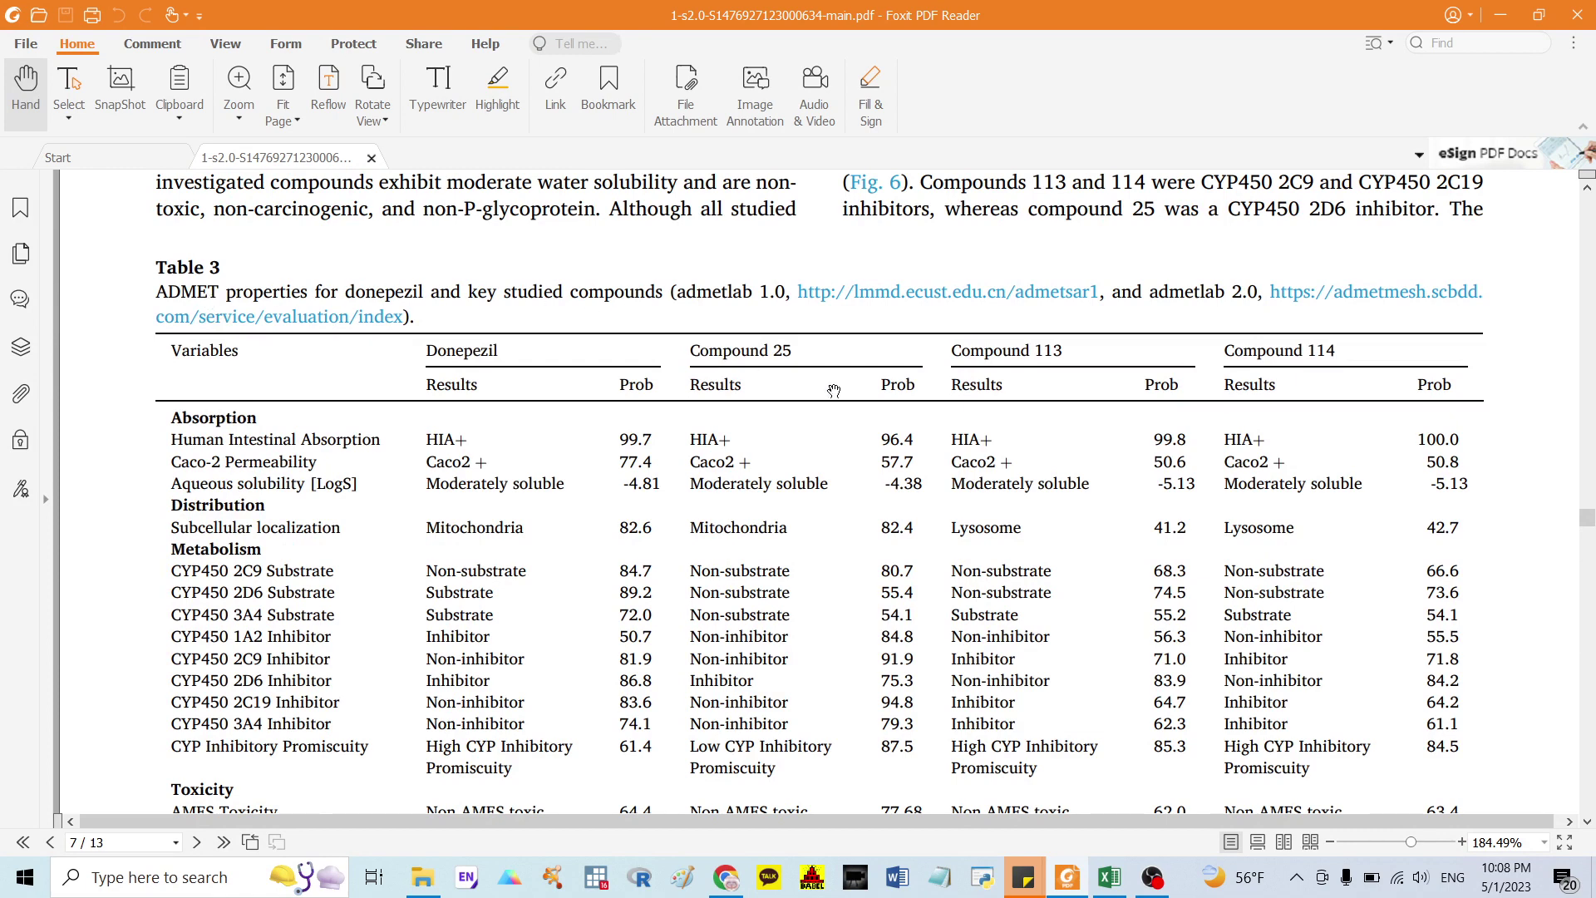
{"action": "scroll", "coordinate": [854, 499], "scroll_direction": "down", "scroll_amount": 2}
{"action": "scroll", "coordinate": [854, 499], "scroll_direction": "up", "scroll_amount": 2}
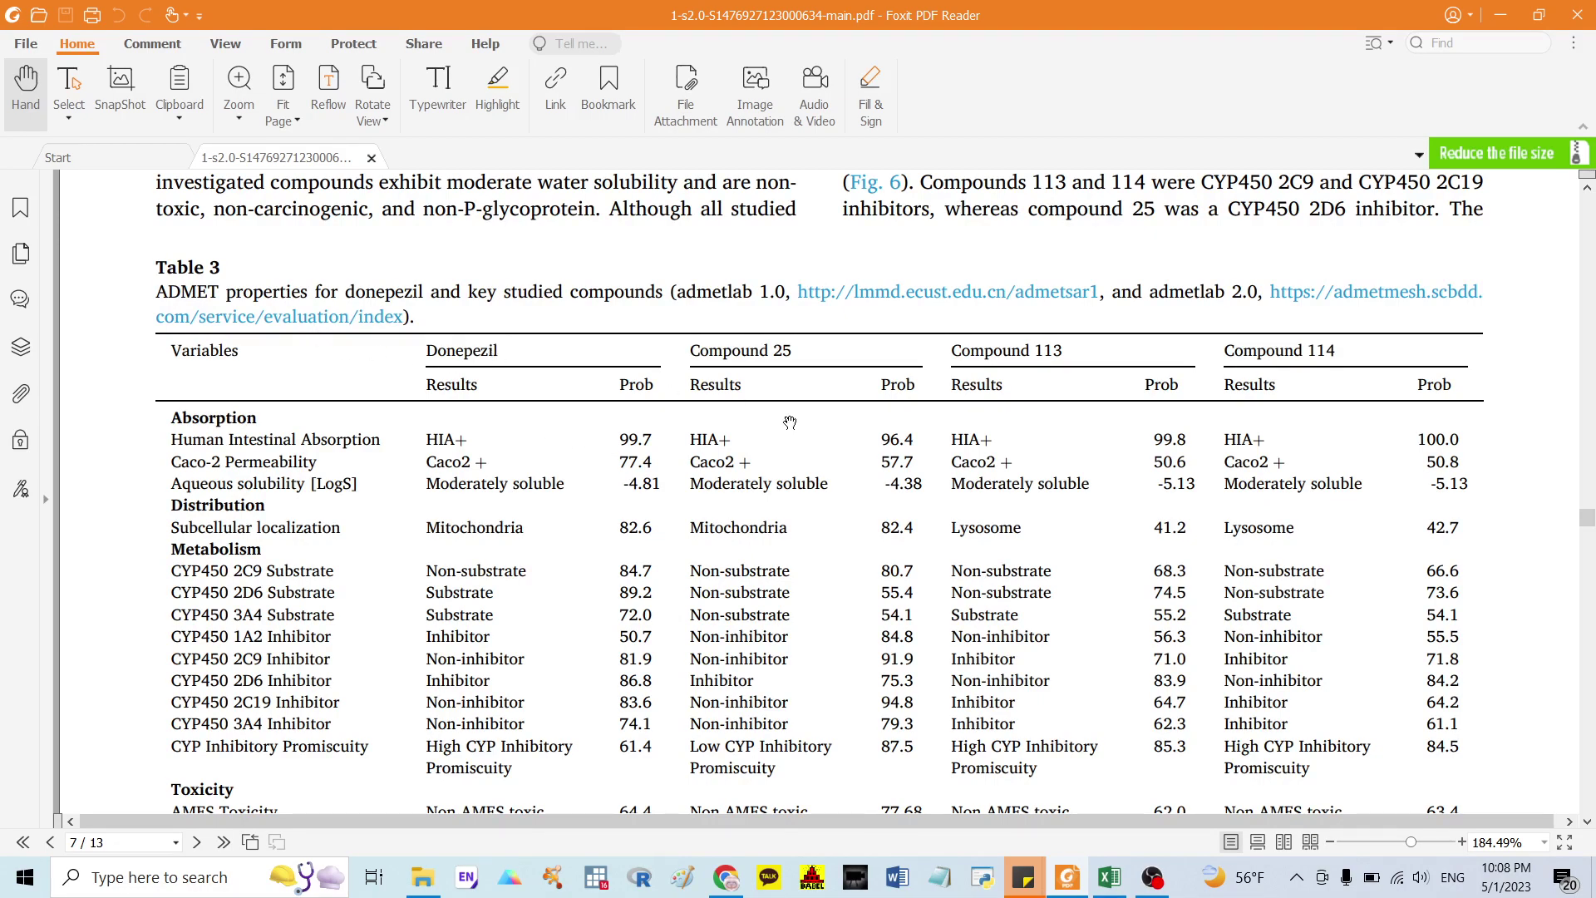
Return to Table 4 on page 8 of the paper and review the biological activities of the selected compounds.
{"action": "scroll", "coordinate": [851, 504], "scroll_direction": "down", "scroll_amount": 1}
{"action": "scroll", "coordinate": [850, 504], "scroll_direction": "down", "scroll_amount": 10}
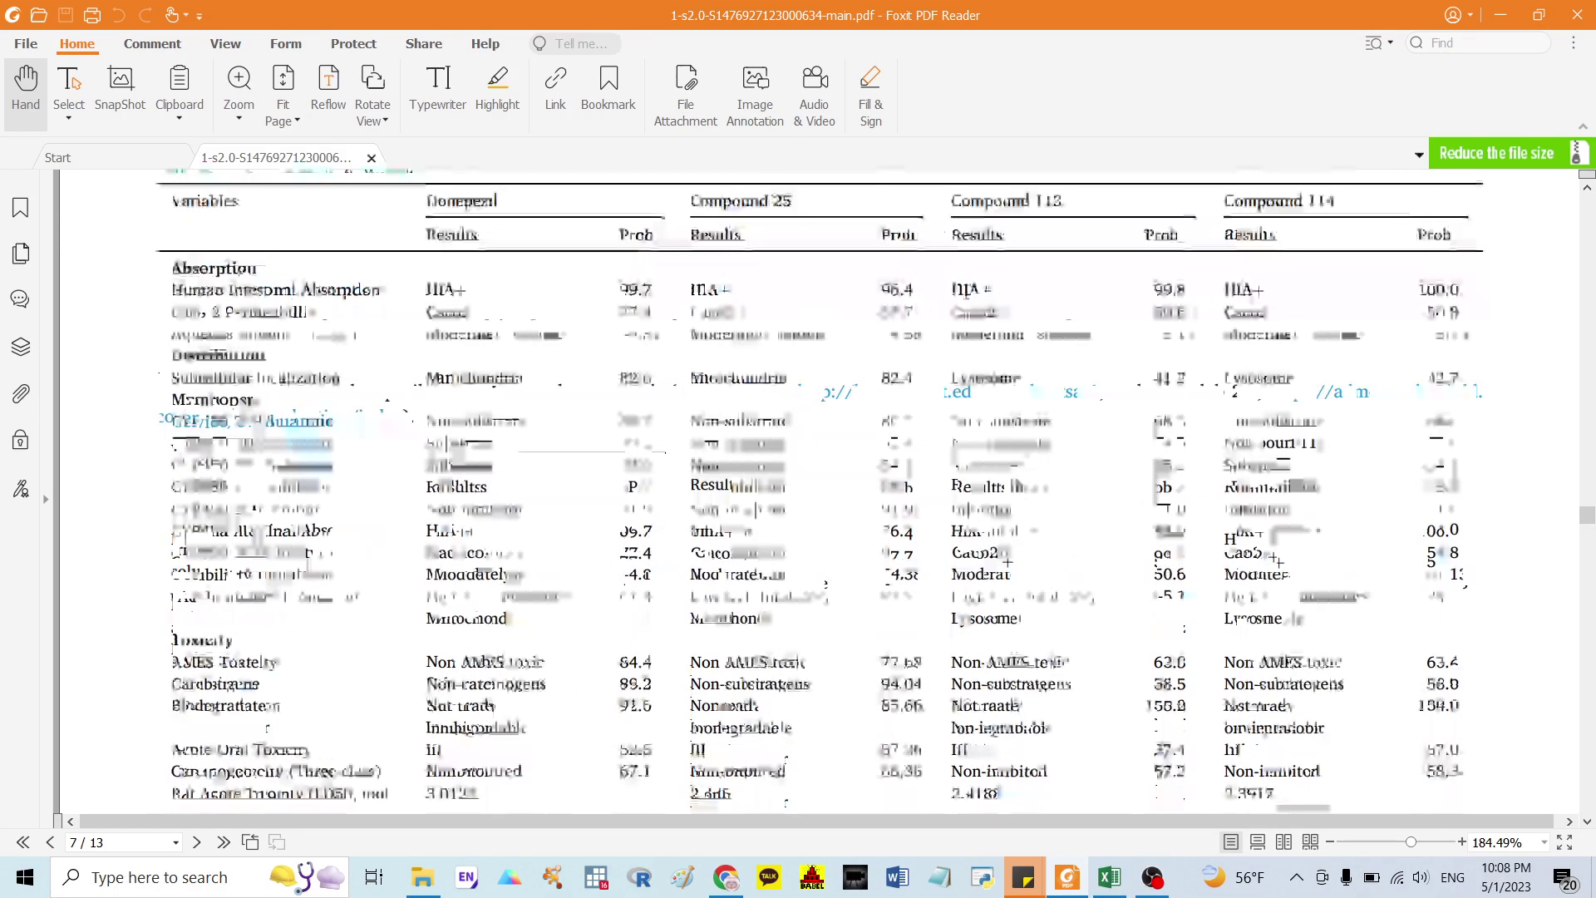
{"action": "scroll", "coordinate": [462, 594], "scroll_direction": "down", "scroll_amount": 10}
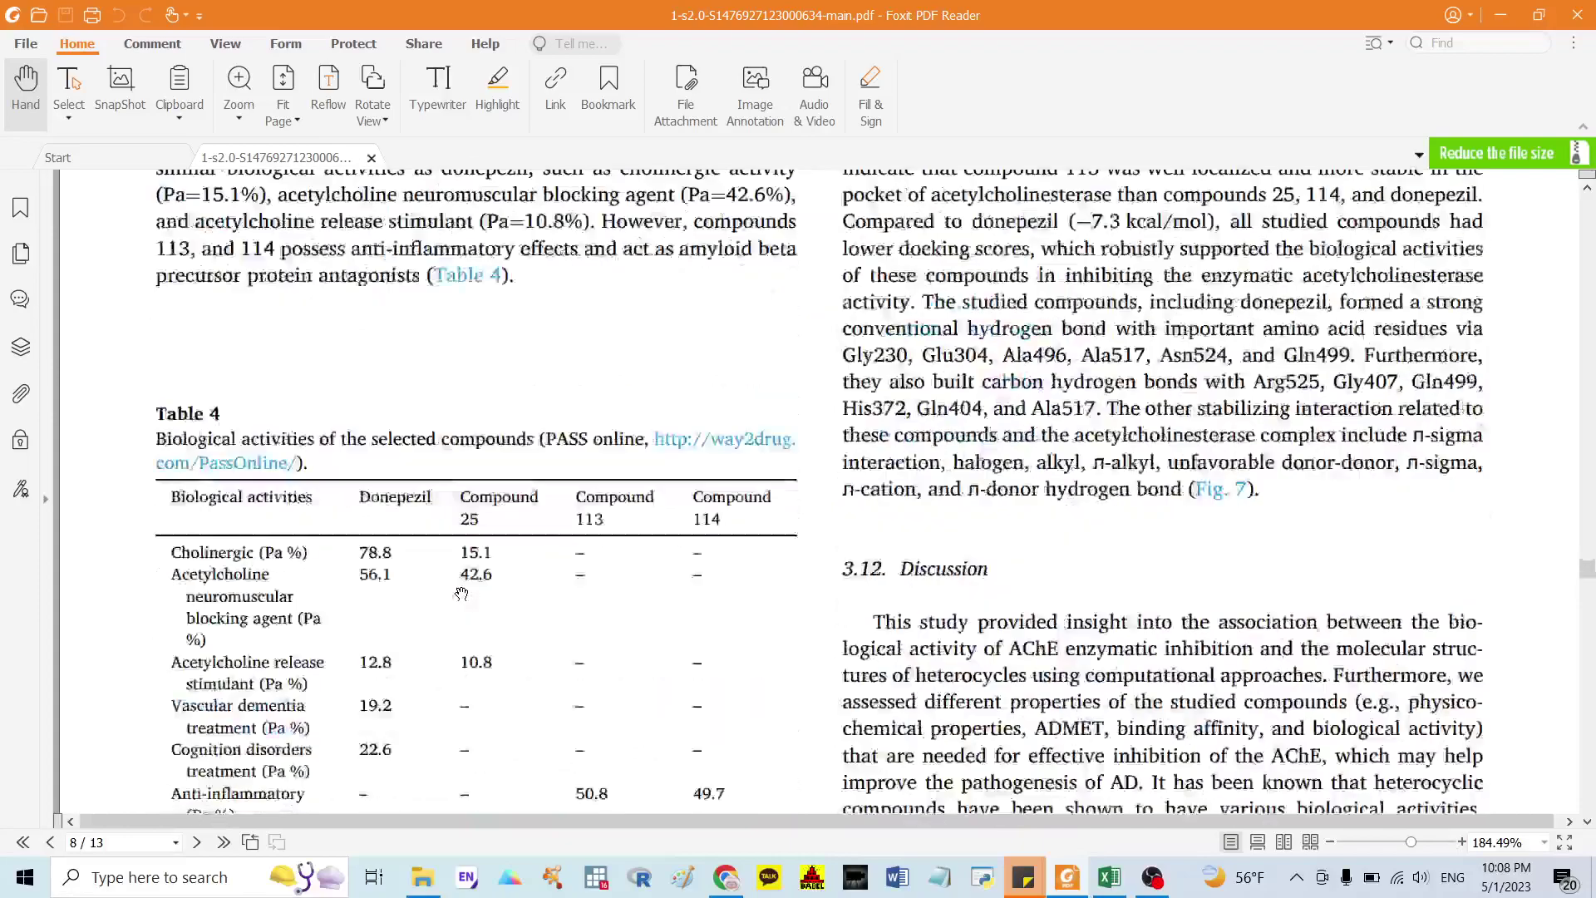
{"action": "scroll", "coordinate": [614, 595], "scroll_direction": "down", "scroll_amount": 2}
{"action": "scroll", "coordinate": [614, 596], "scroll_direction": "up", "scroll_amount": 1}
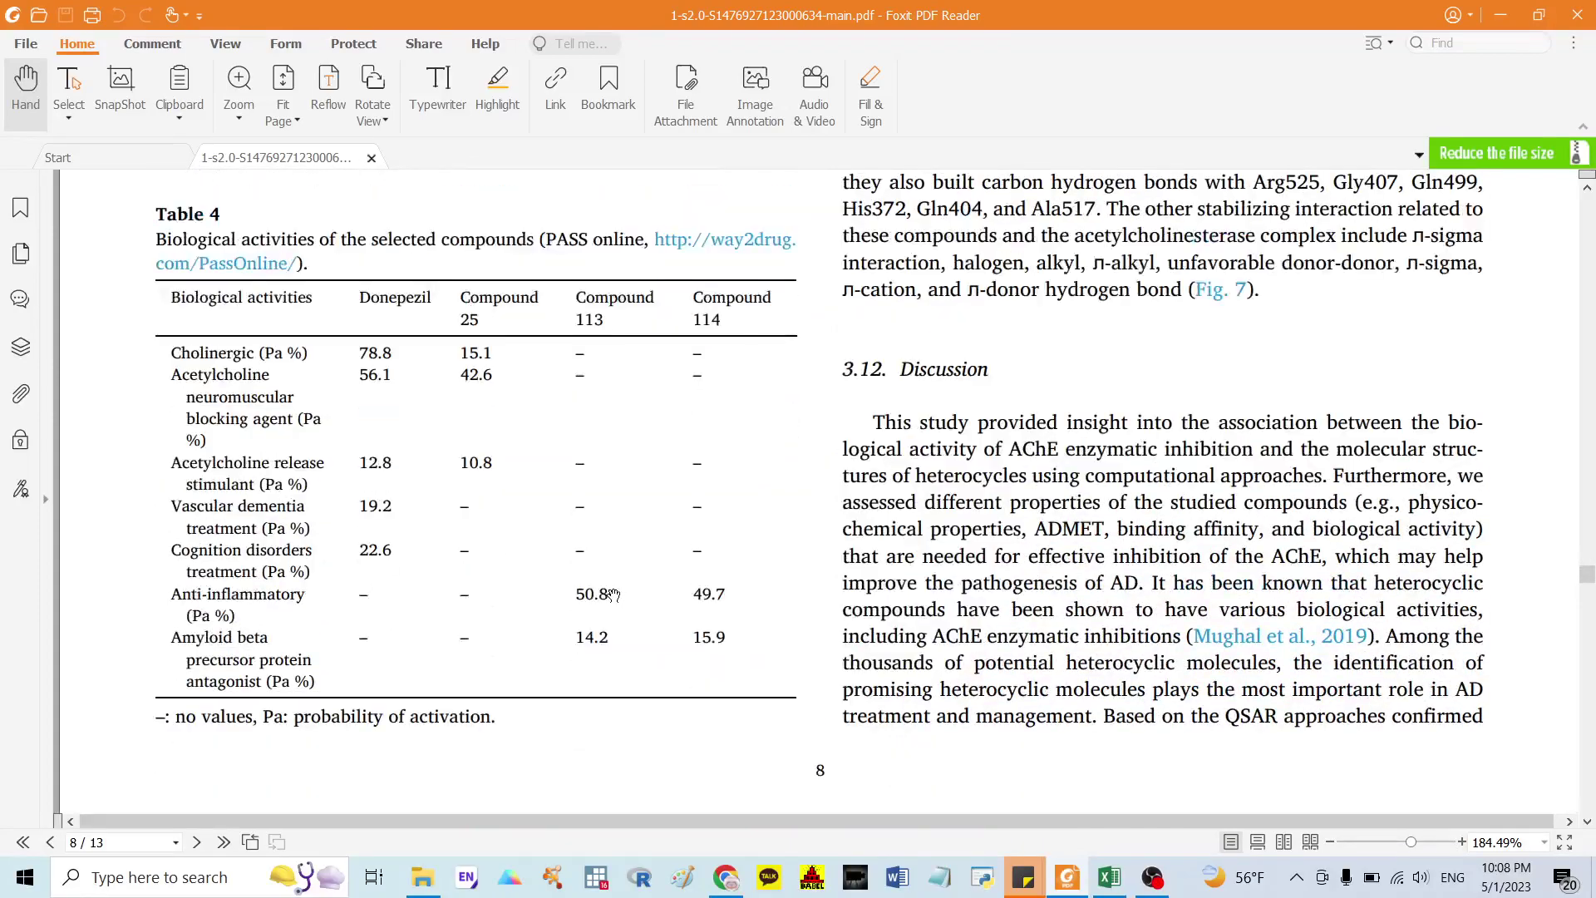